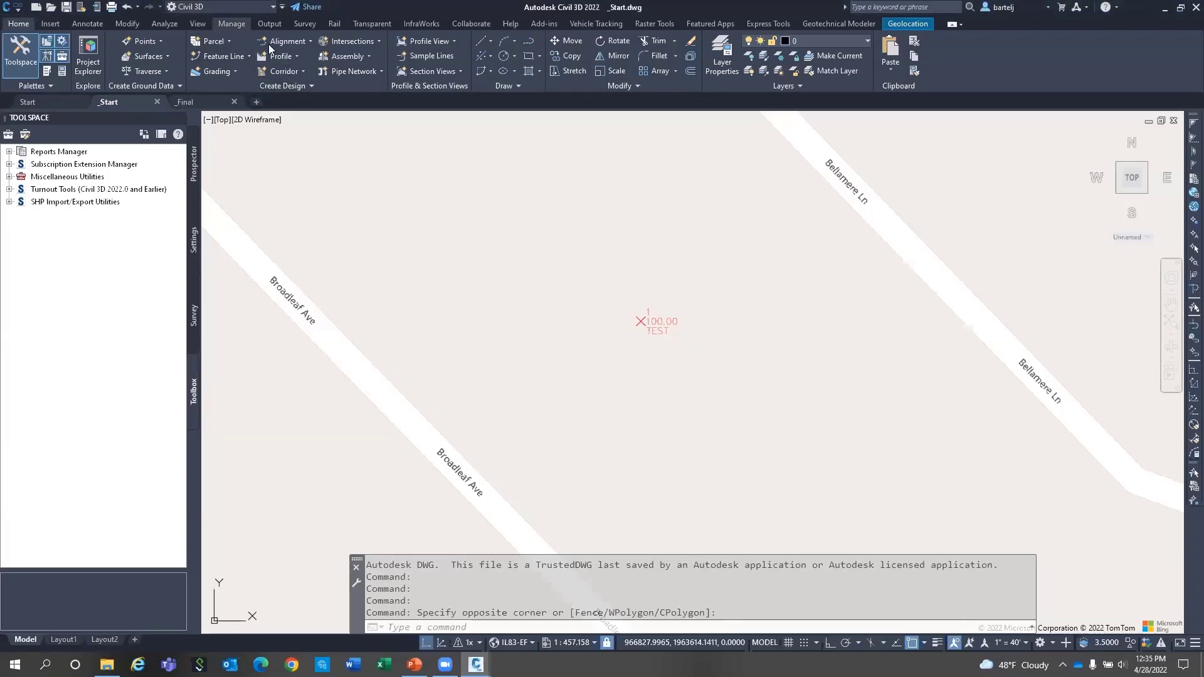
Review the Info property set definition, examining its Quality and Source properties and the object types it applies to.
{"action": "left_click", "coordinate": [228, 23]}
{"action": "left_click", "coordinate": [832, 61]}
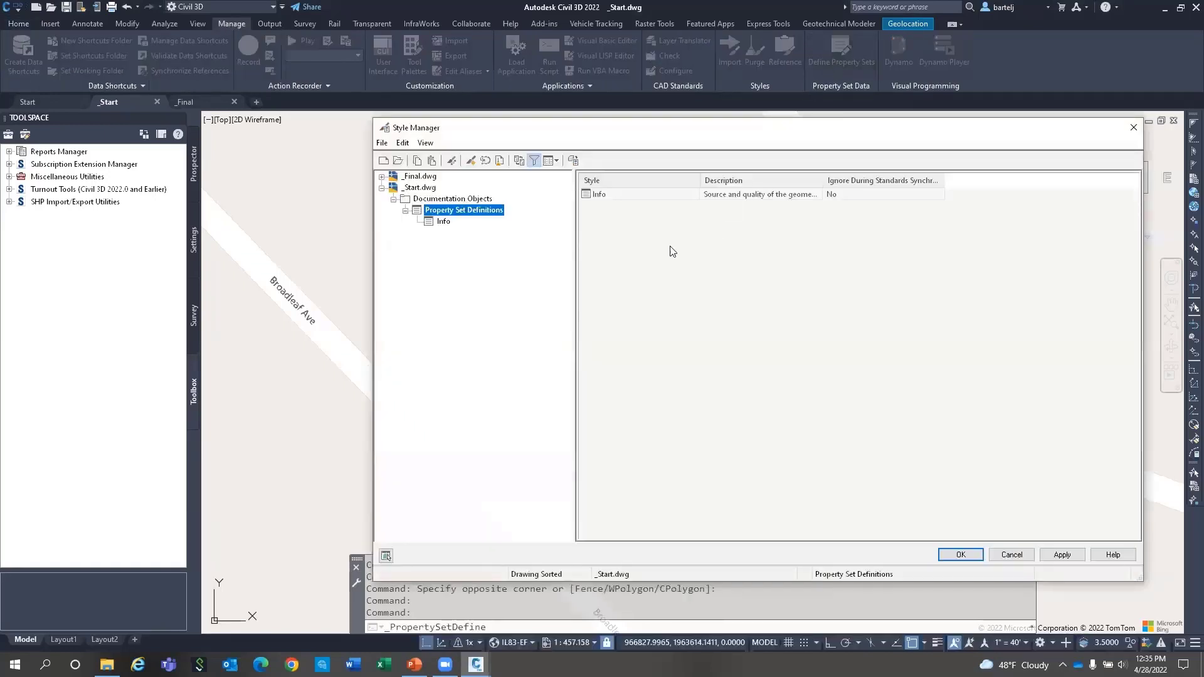
{"action": "left_click", "coordinate": [443, 222]}
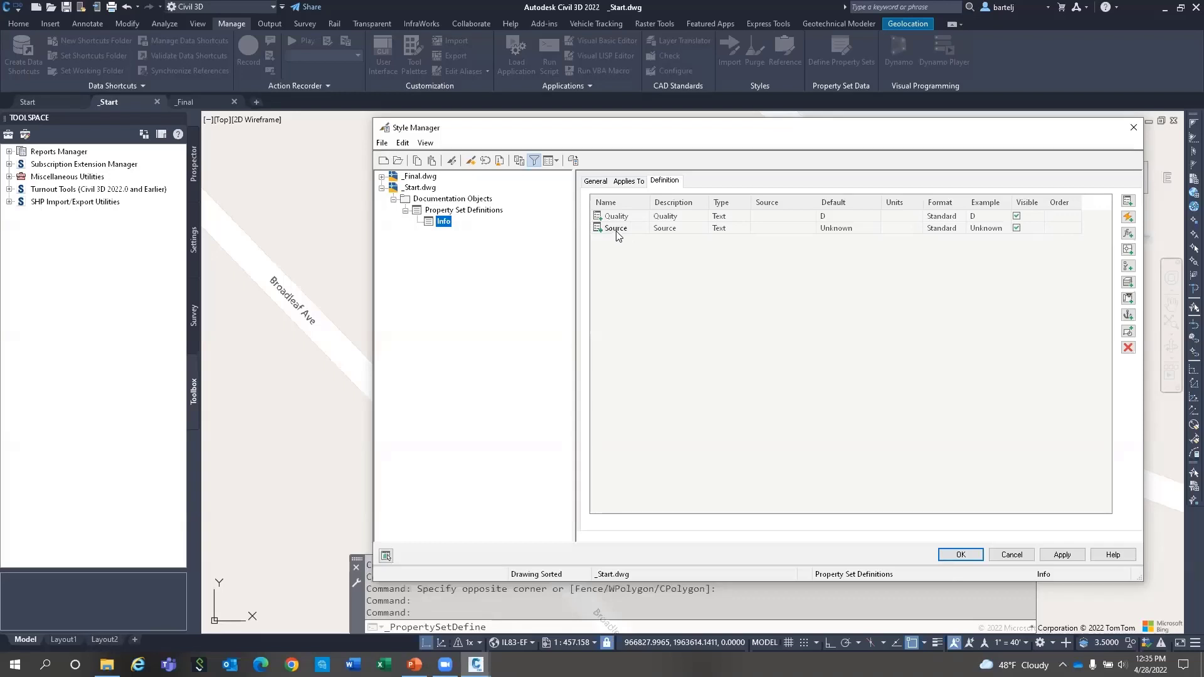
{"action": "left_click", "coordinate": [618, 229]}
{"action": "left_click", "coordinate": [629, 182]}
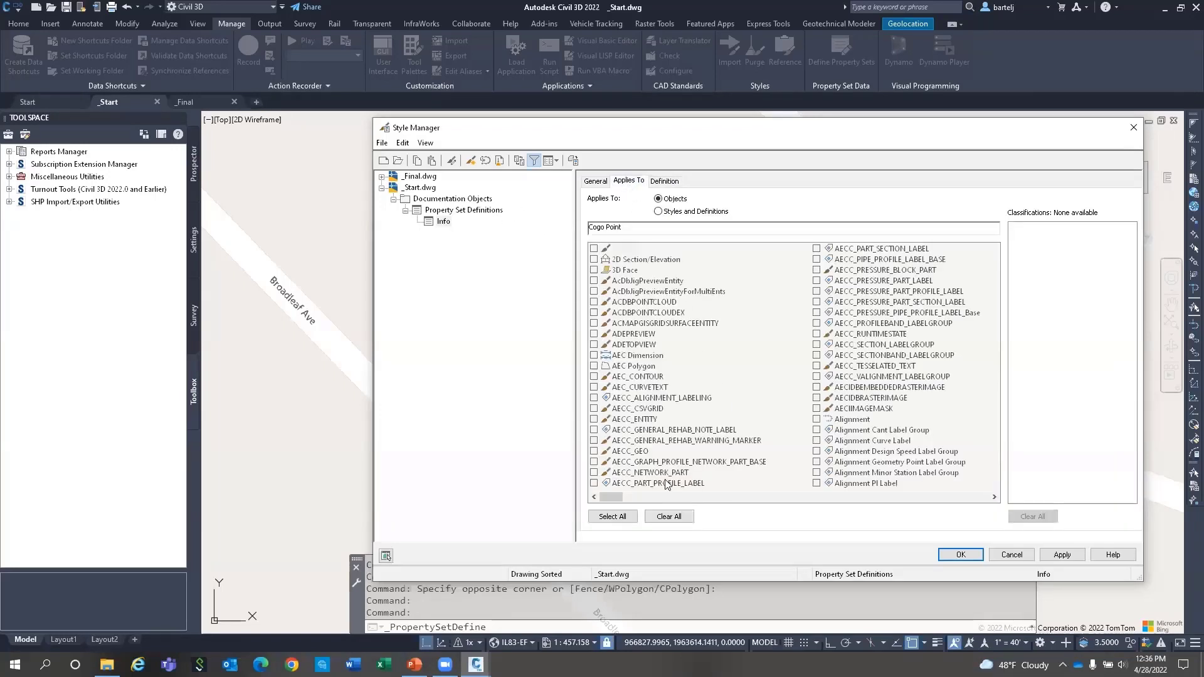
{"action": "left_click_drag", "start_coordinate": [624, 499], "coordinate": [690, 503]}
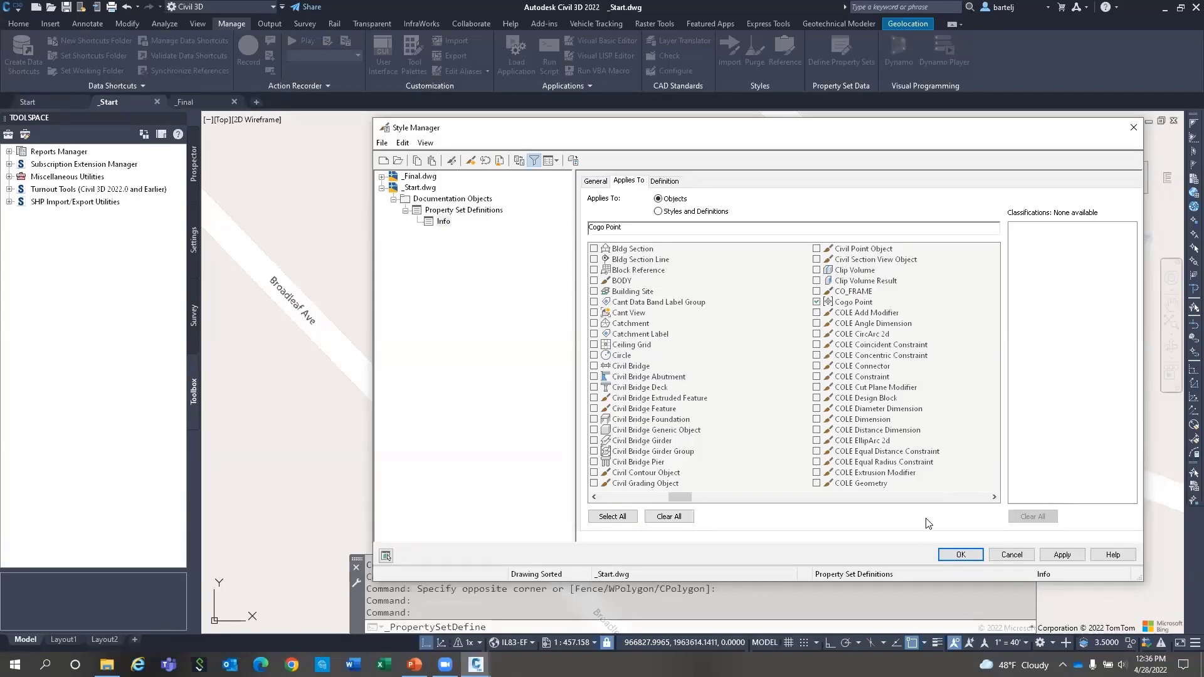
{"action": "left_click", "coordinate": [947, 556]}
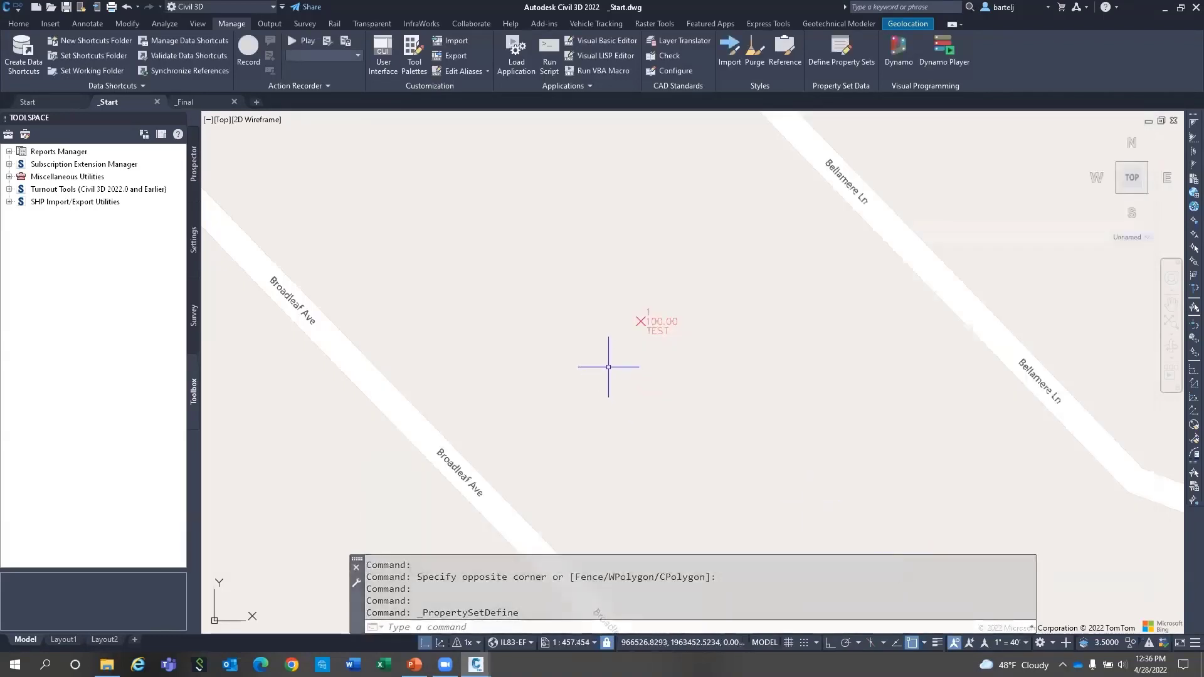
Add the Info property set to the TEST COGO point through its extended data properties.
{"action": "left_click", "coordinate": [641, 321]}
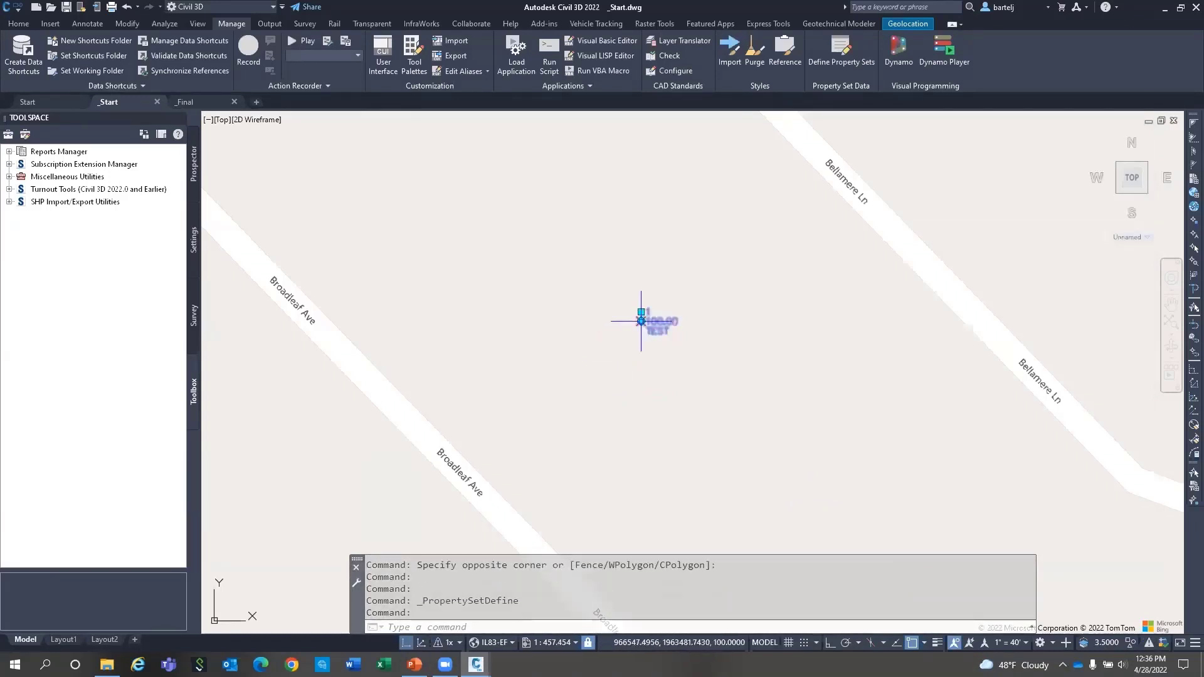
{"action": "right_click", "coordinate": [570, 288]}
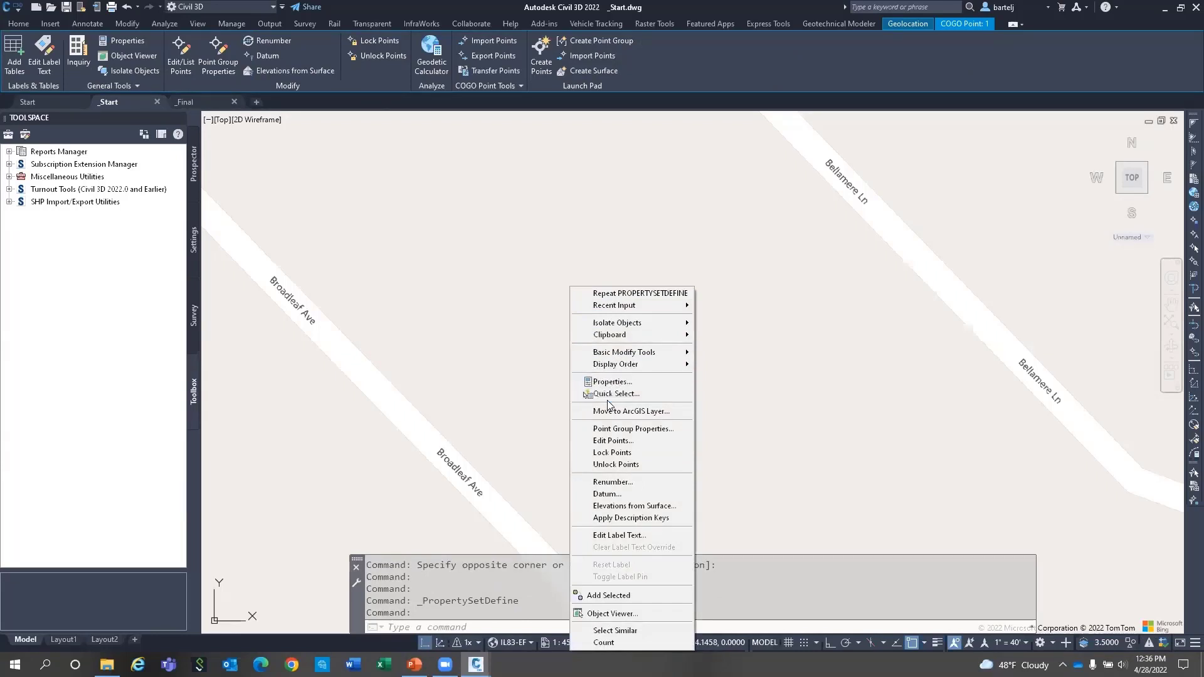
{"action": "left_click", "coordinate": [612, 381]}
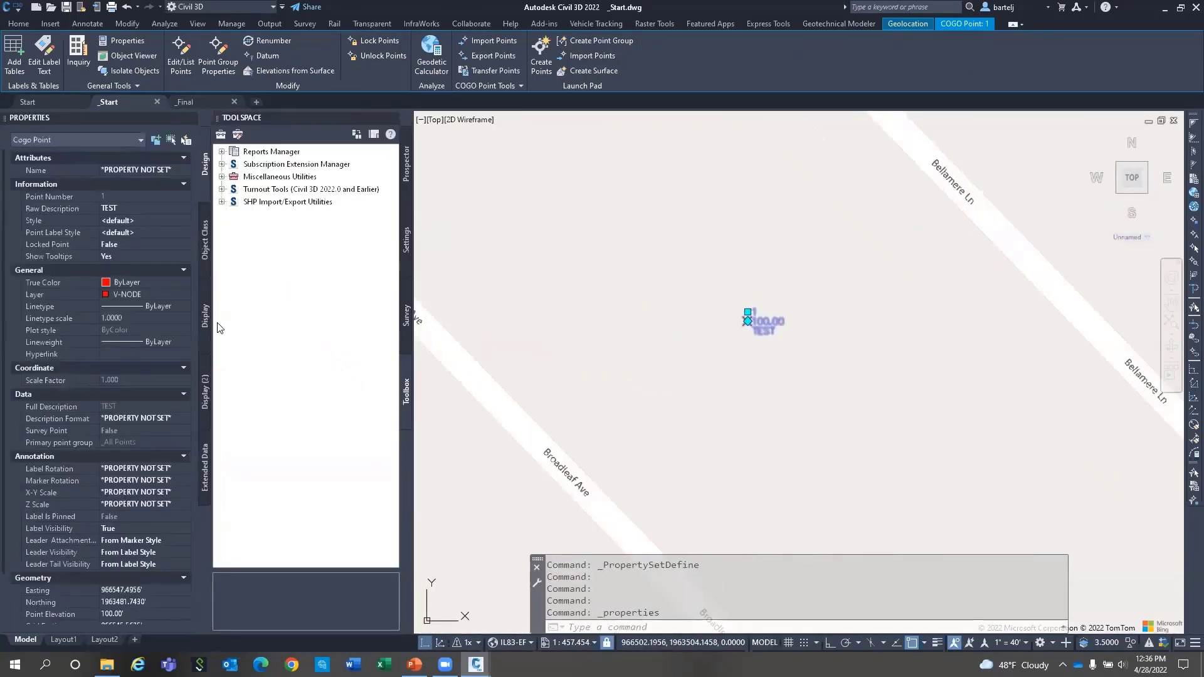
{"action": "left_click", "coordinate": [205, 458]}
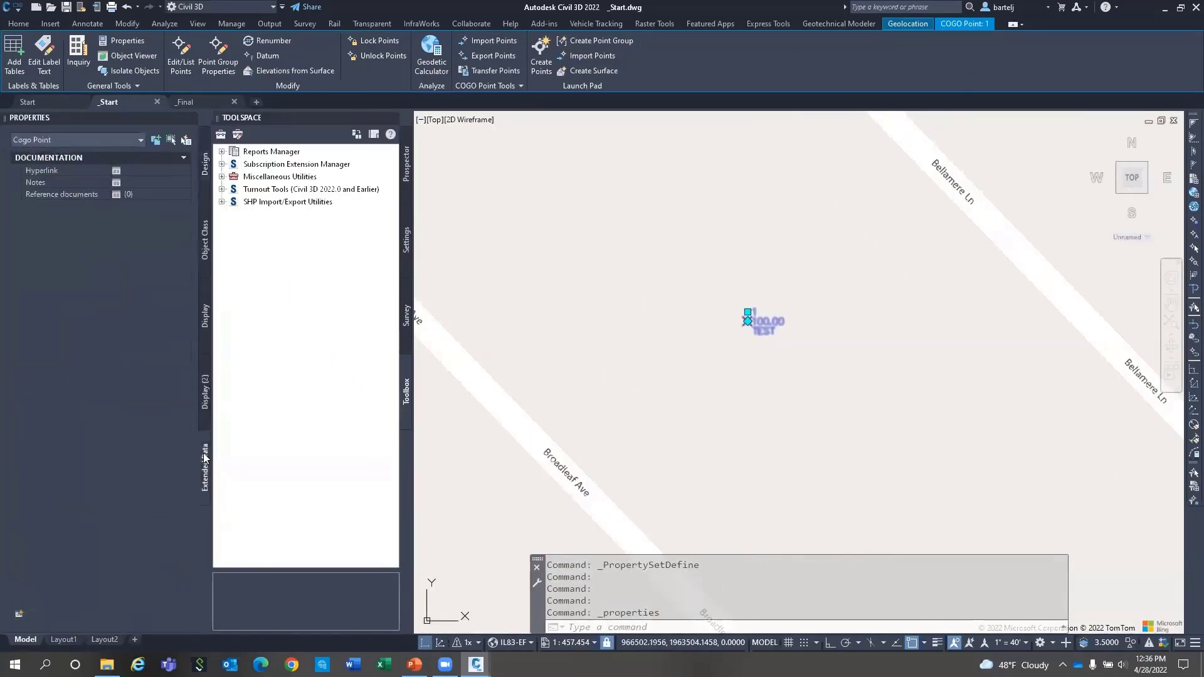
{"action": "left_click", "coordinate": [19, 615]}
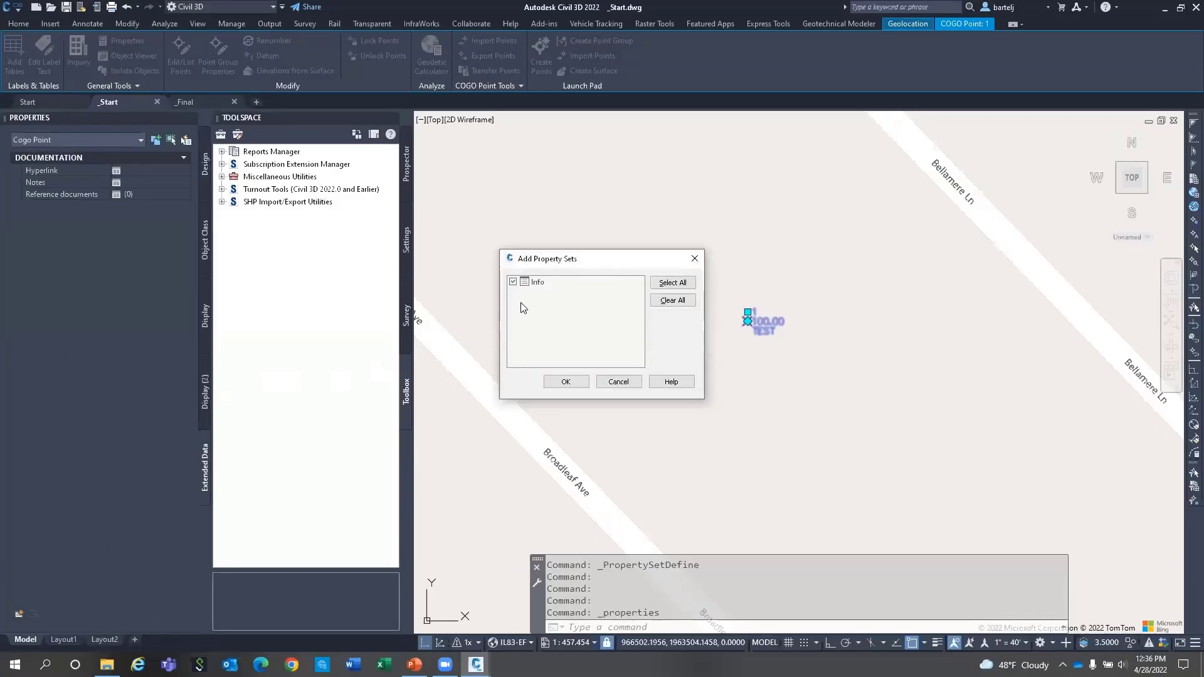
{"action": "left_click", "coordinate": [555, 381]}
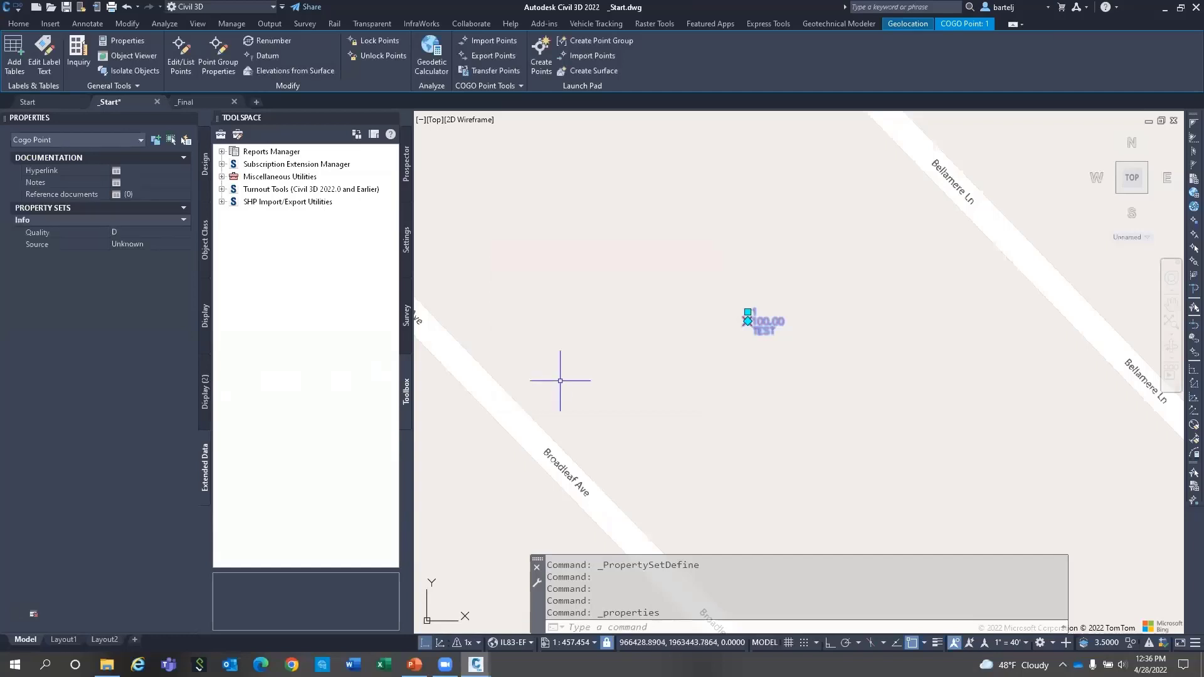
Fill in the Source property of the TEST point's Info property set with a person's first name.
{"action": "left_click", "coordinate": [132, 236]}
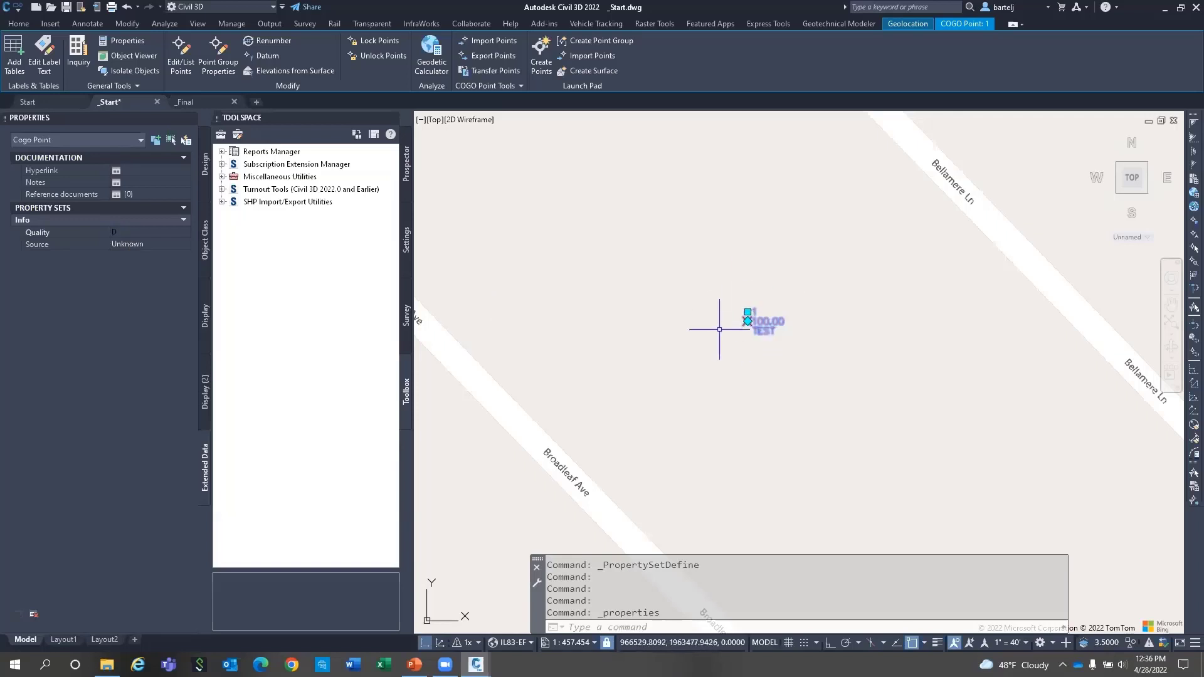
{"action": "left_click", "coordinate": [127, 244]}
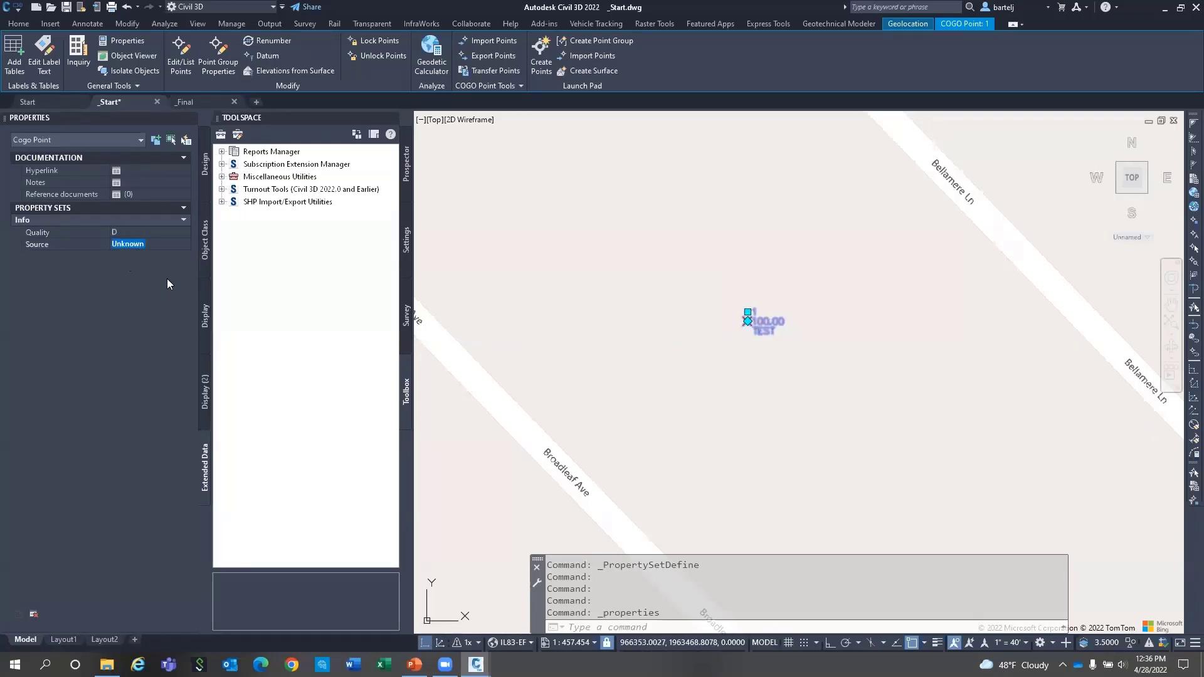
{"action": "type", "text": "Jerry"}
{"action": "left_click", "coordinate": [156, 233]}
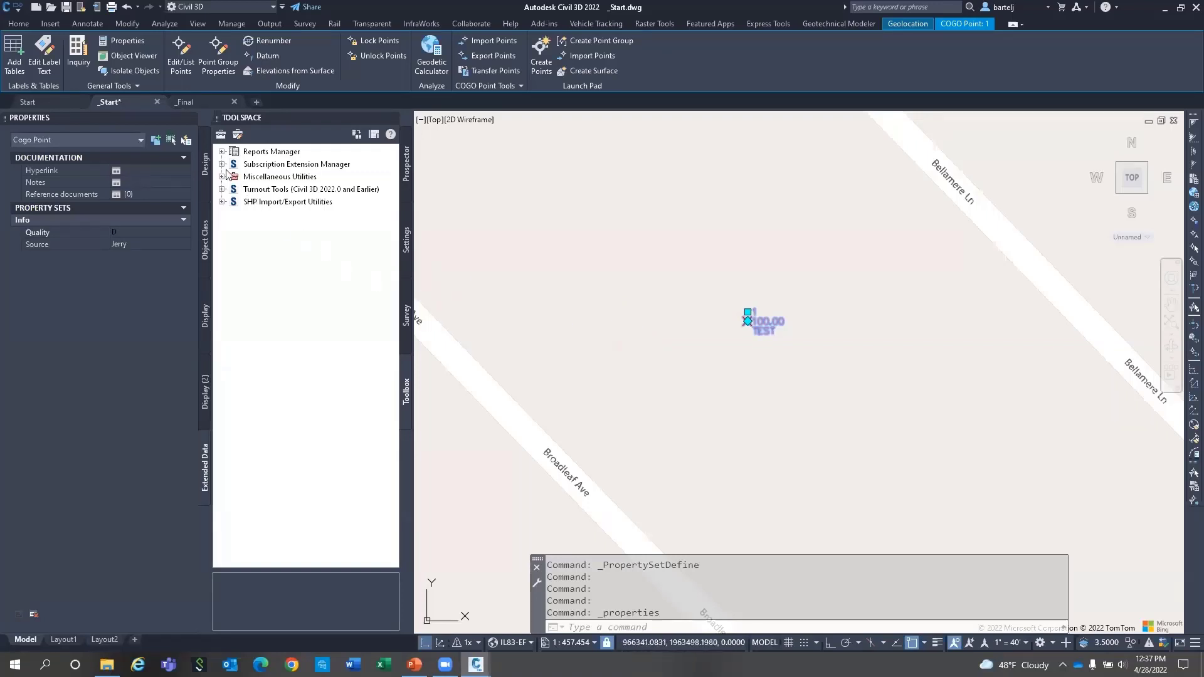
Close the point's properties and erase the TEST COGO point from the drawing.
{"action": "left_click", "coordinate": [190, 119]}
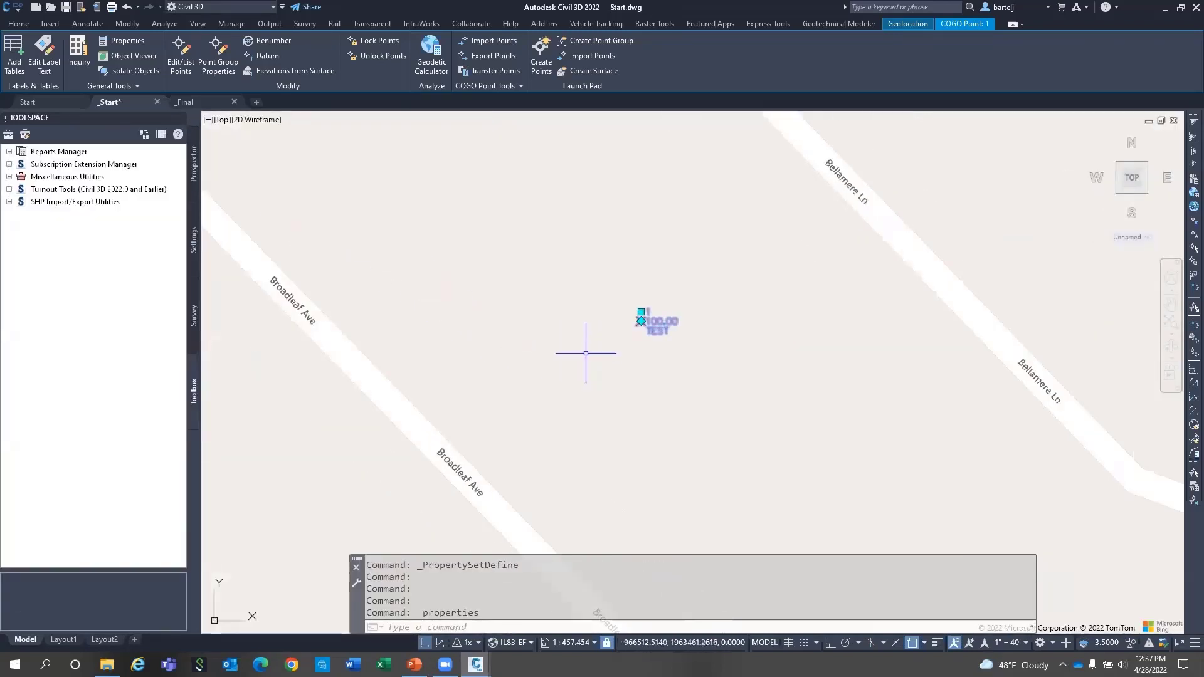
{"action": "key", "text": "Delete"}
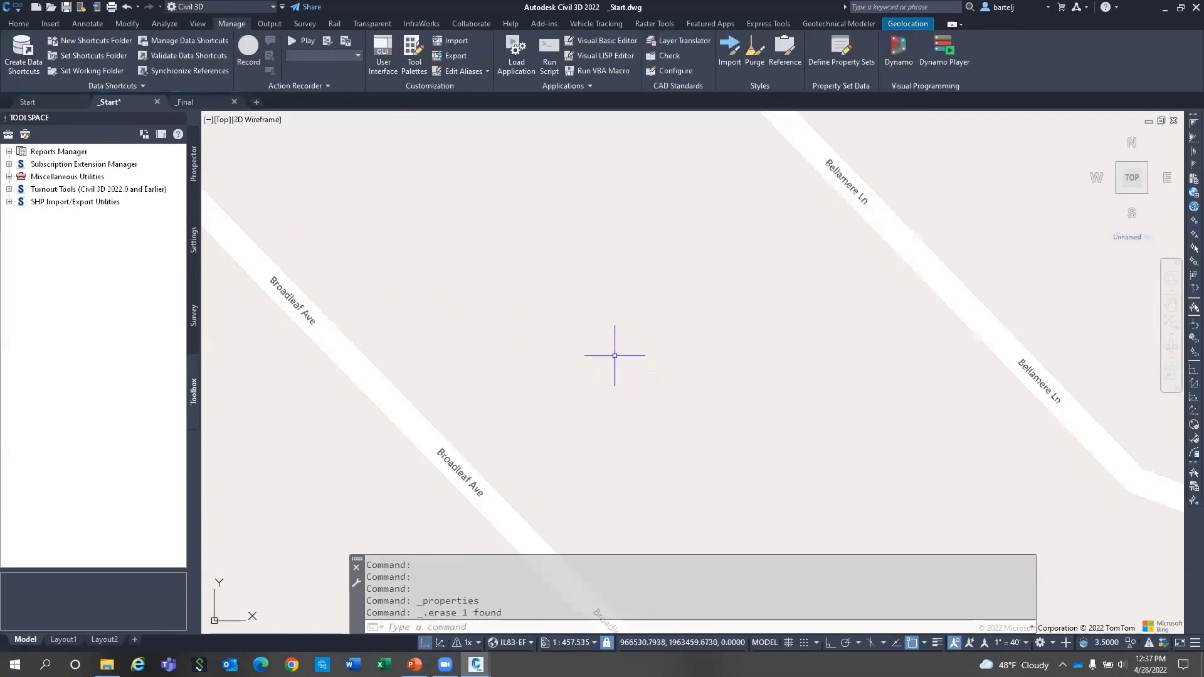
Bring the GISTrees.shp shapefile from the GIS folder into the drawing as a map layer.
{"action": "left_click", "coordinate": [1180, 7]}
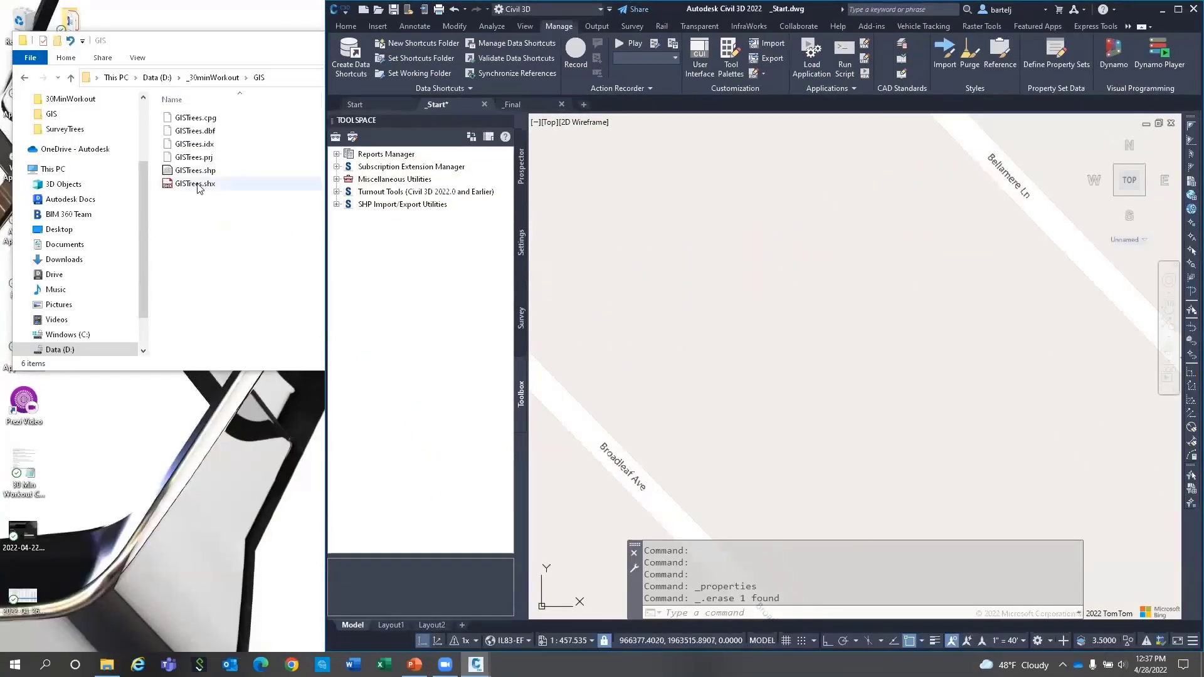
{"action": "left_click", "coordinate": [185, 174]}
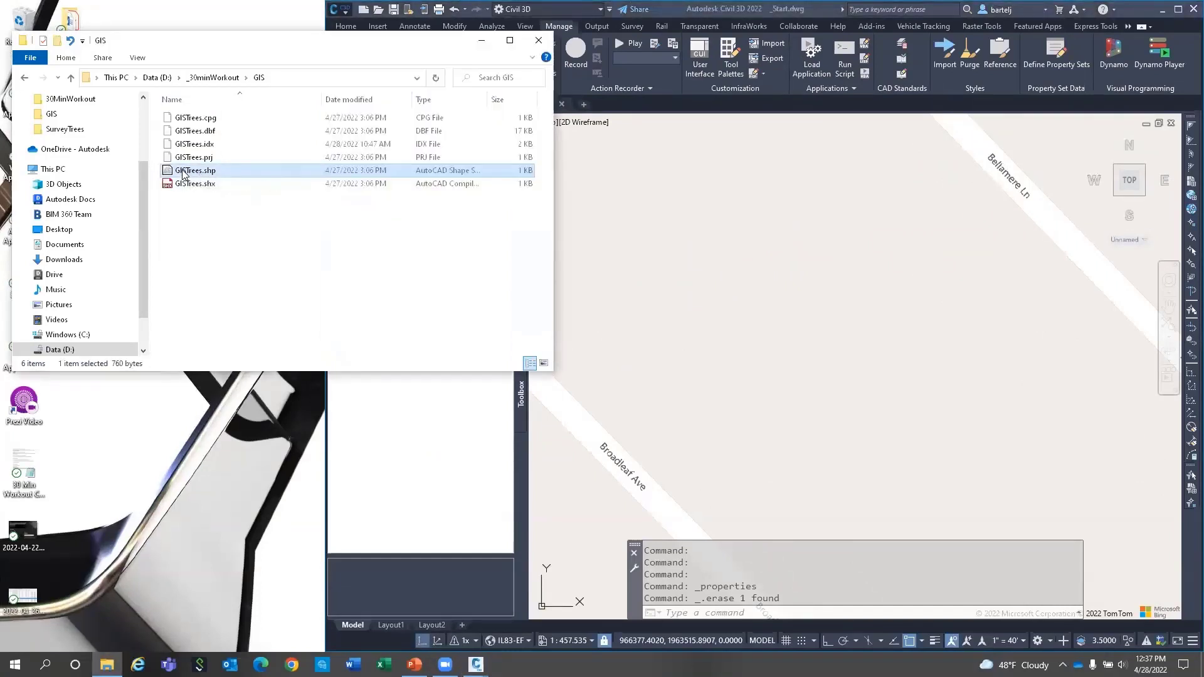
{"action": "mouse_move", "coordinate": [184, 176]}
{"action": "left_mouse_down"}
{"action": "mouse_move", "coordinate": [396, 206]}
{"action": "mouse_move", "coordinate": [780, 328]}
{"action": "left_mouse_up"}
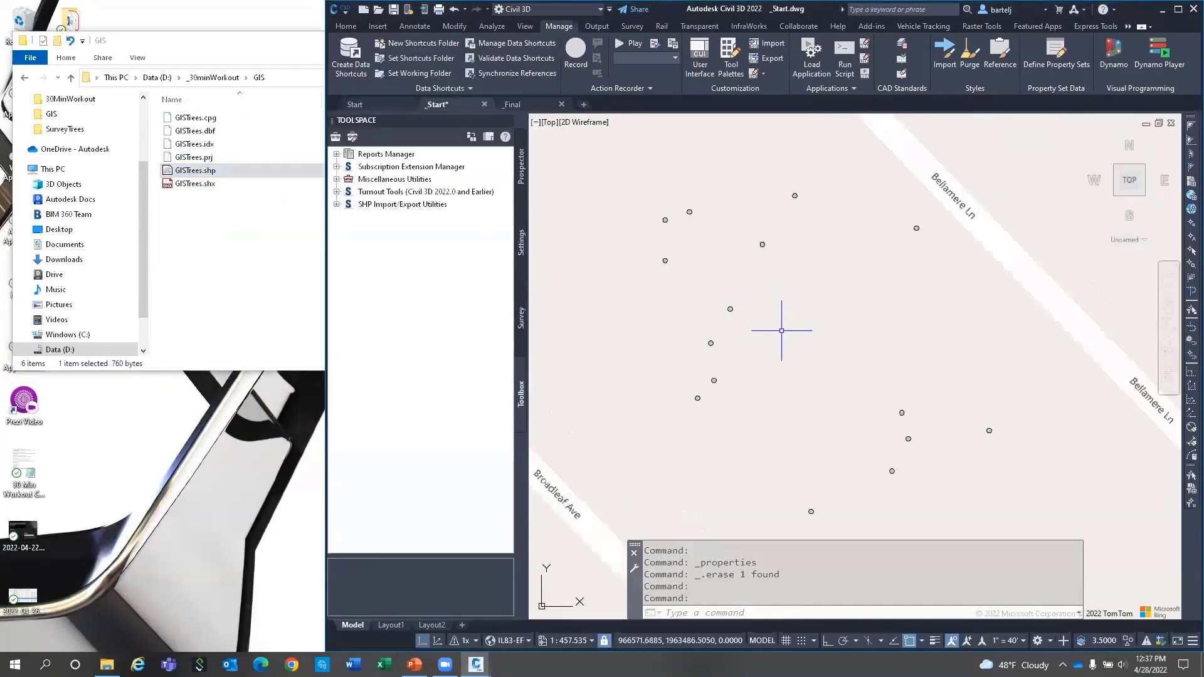
Examine the attribute data table of the GISTrees layer for the lowest tree point in the western cluster.
{"action": "middle_click_drag", "start_coordinate": [785, 339], "coordinate": [766, 337]}
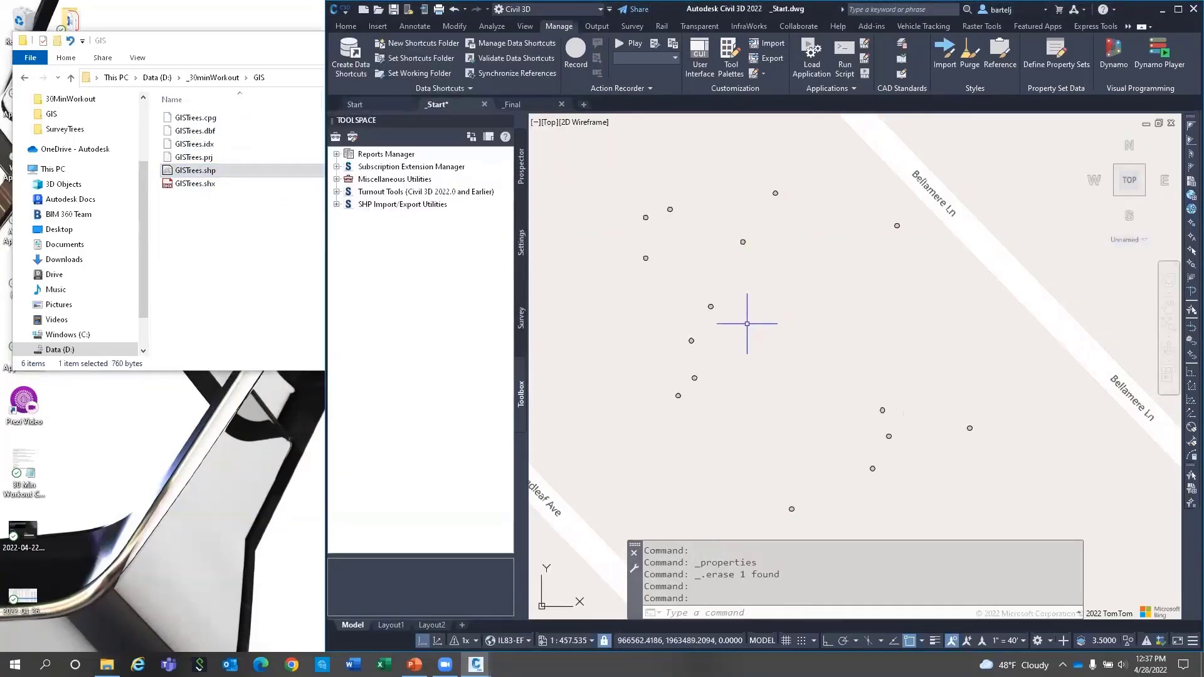
{"action": "left_click", "coordinate": [678, 395]}
{"action": "right_click", "coordinate": [641, 393]}
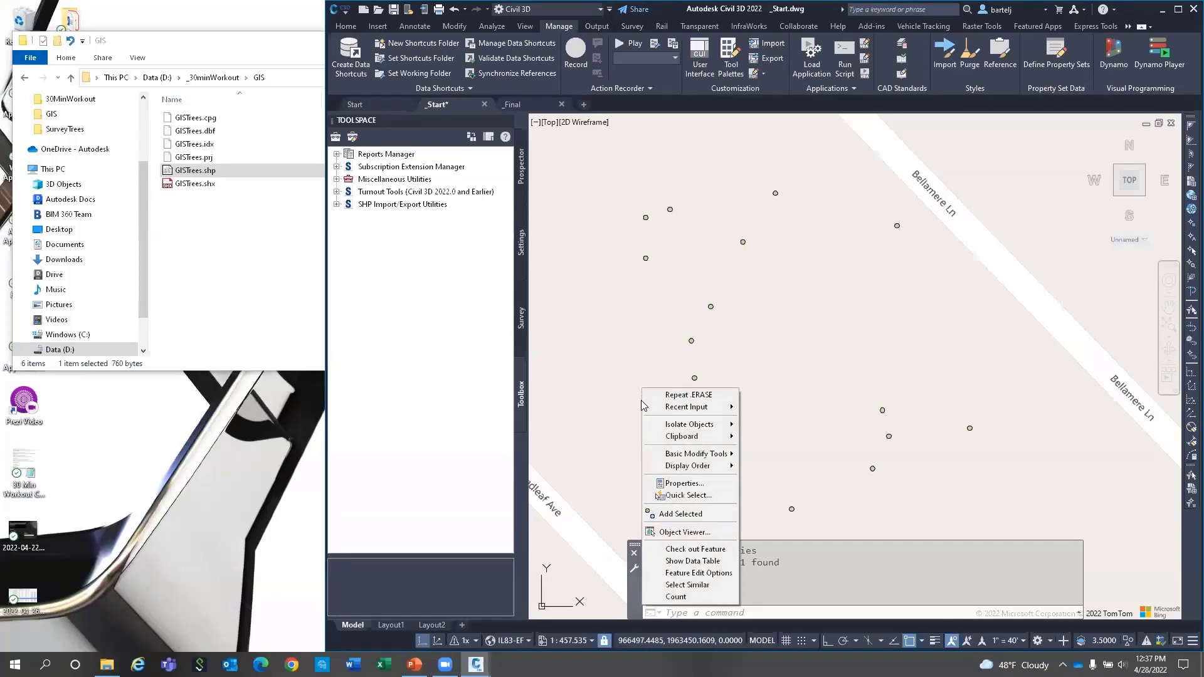
{"action": "left_click", "coordinate": [691, 562]}
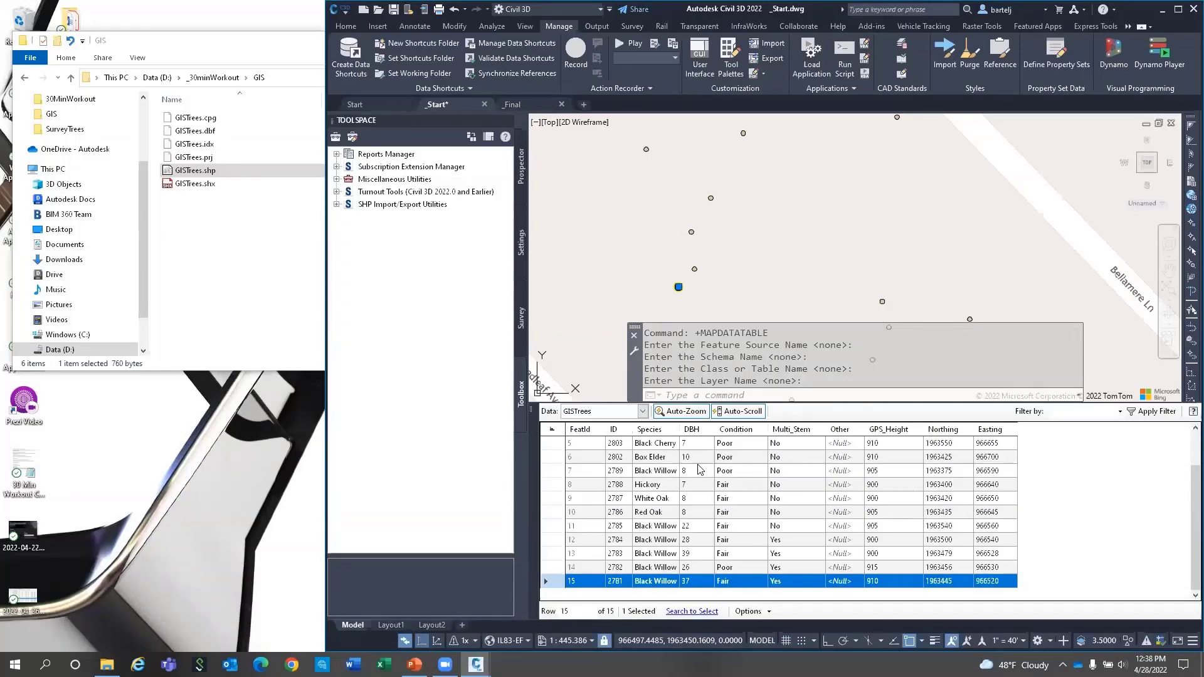
{"action": "left_click", "coordinate": [533, 411]}
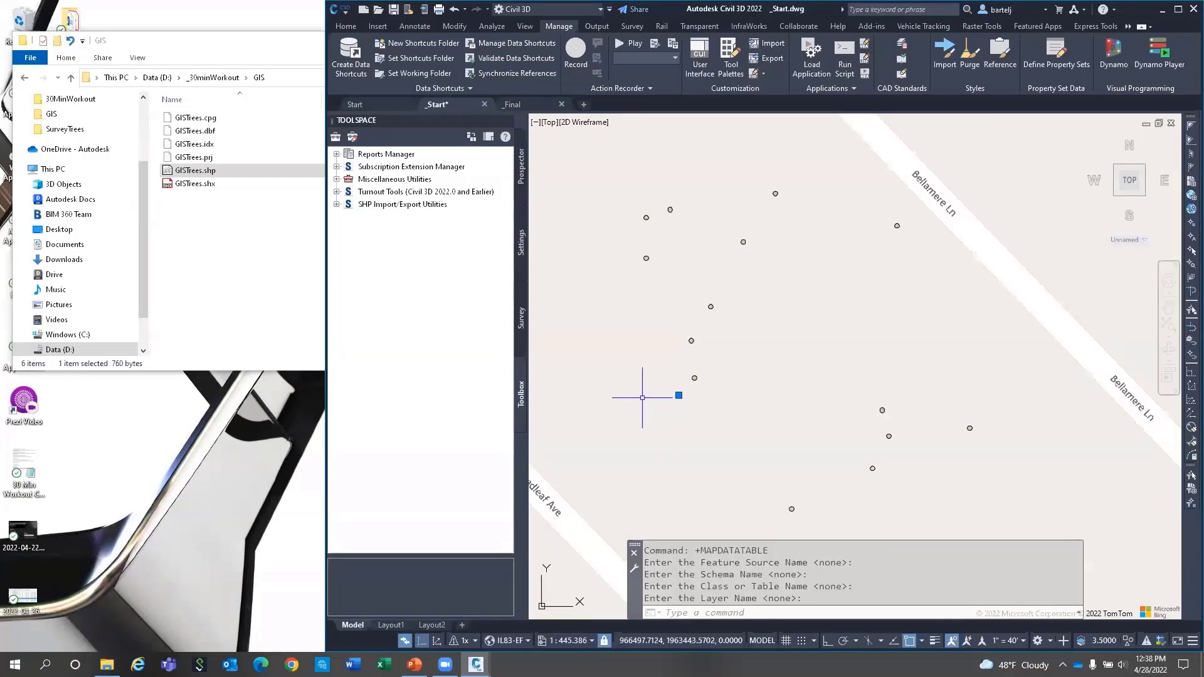
{"action": "key", "text": "Escape"}
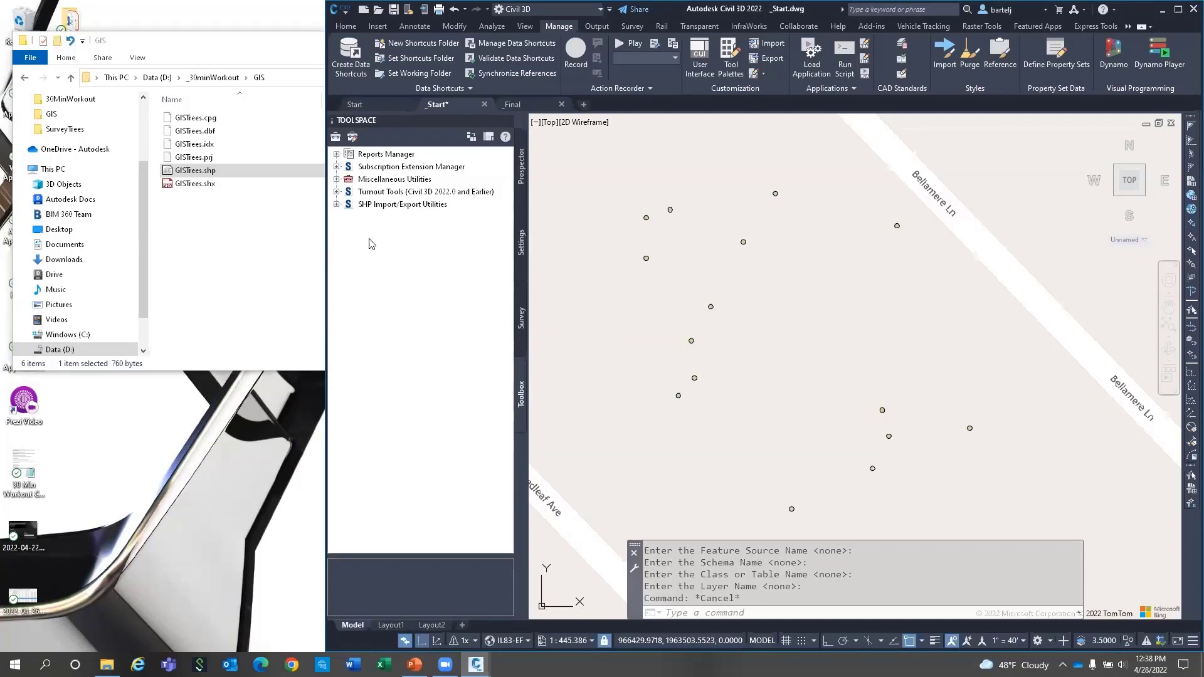
Import GISTrees.shp as COGO points using the SHP Import utility with default settings and the spatial filter set to All.
{"action": "left_click", "coordinate": [336, 205]}
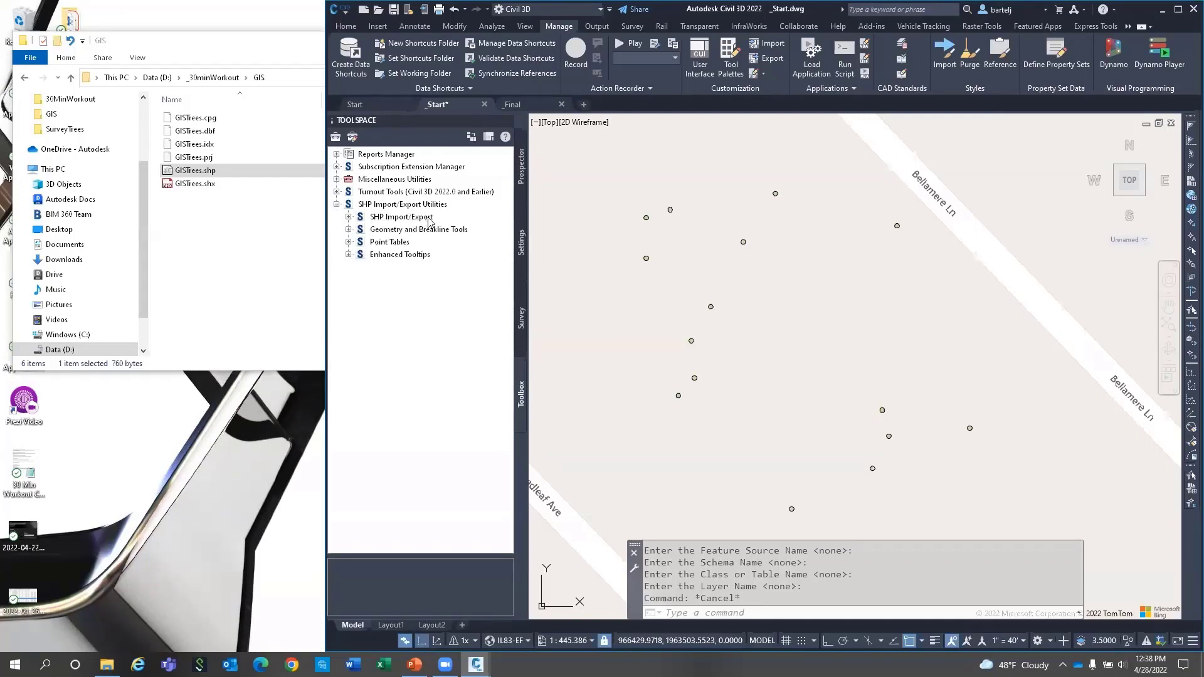
{"action": "left_click", "coordinate": [349, 217]}
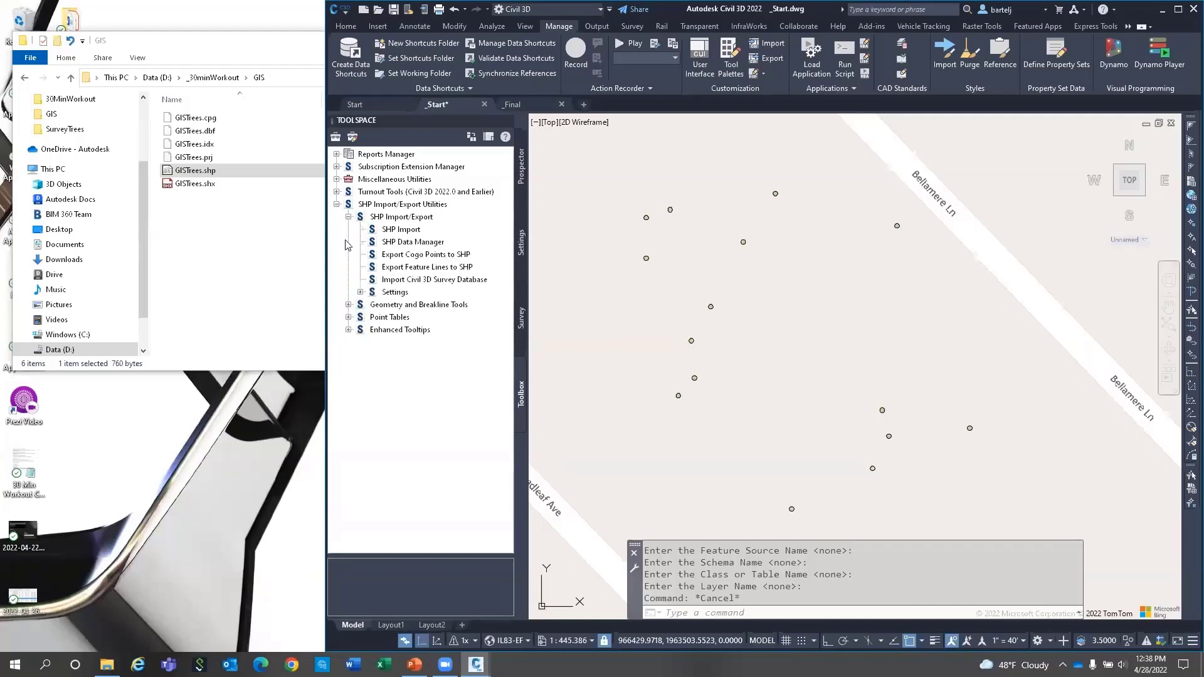
{"action": "left_click", "coordinate": [396, 231]}
{"action": "right_click", "coordinate": [418, 231]}
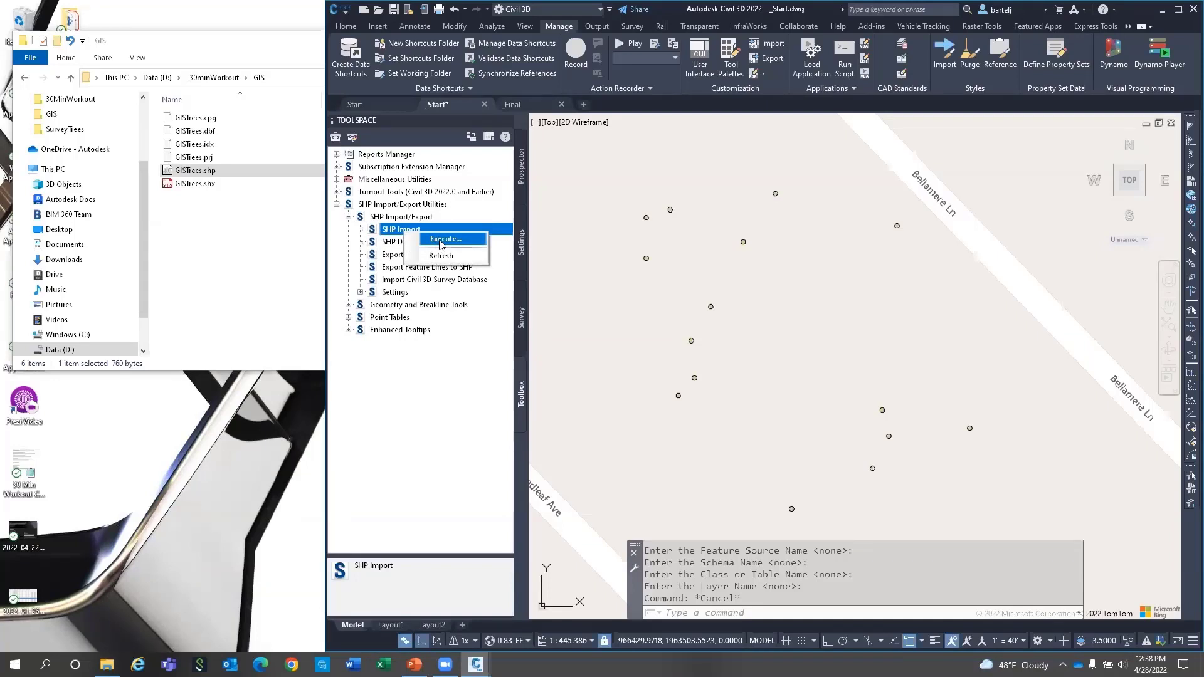
{"action": "left_click", "coordinate": [442, 242]}
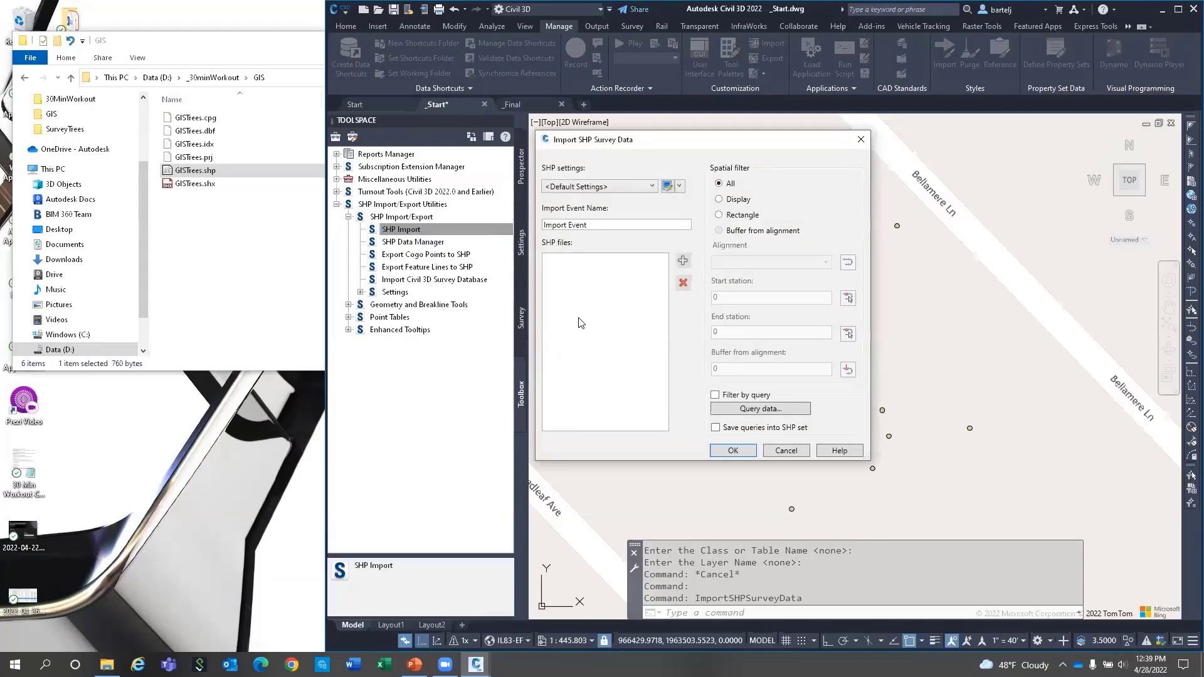
{"action": "left_click", "coordinate": [683, 260]}
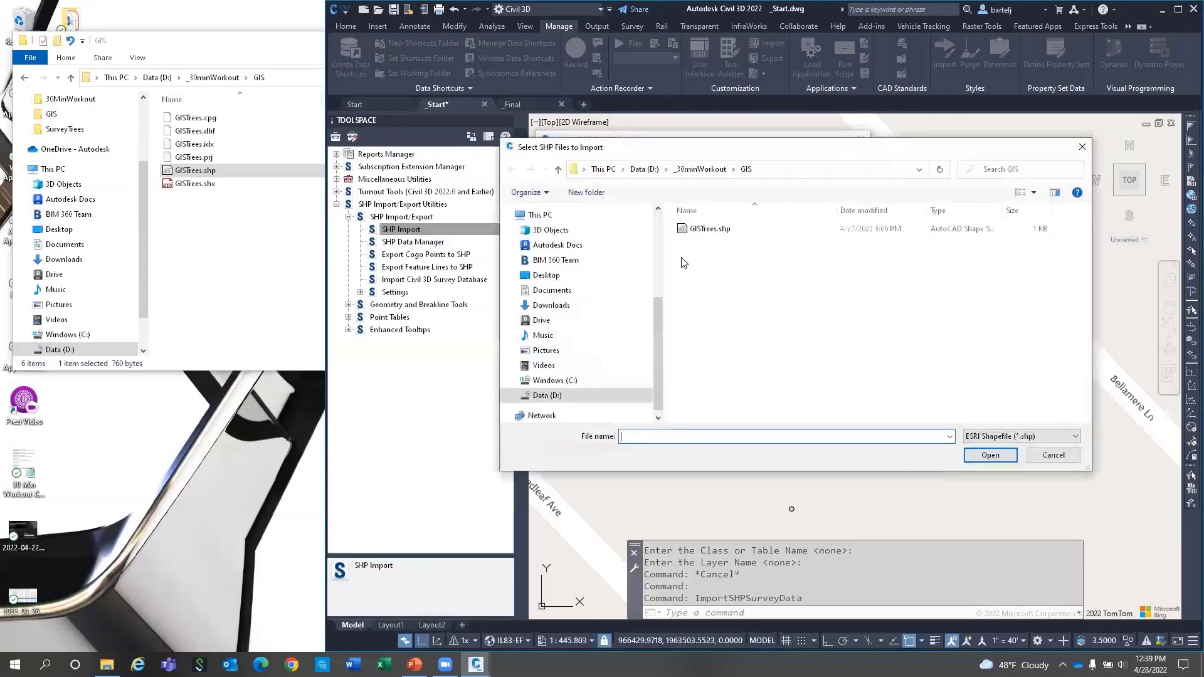
{"action": "left_click", "coordinate": [707, 231]}
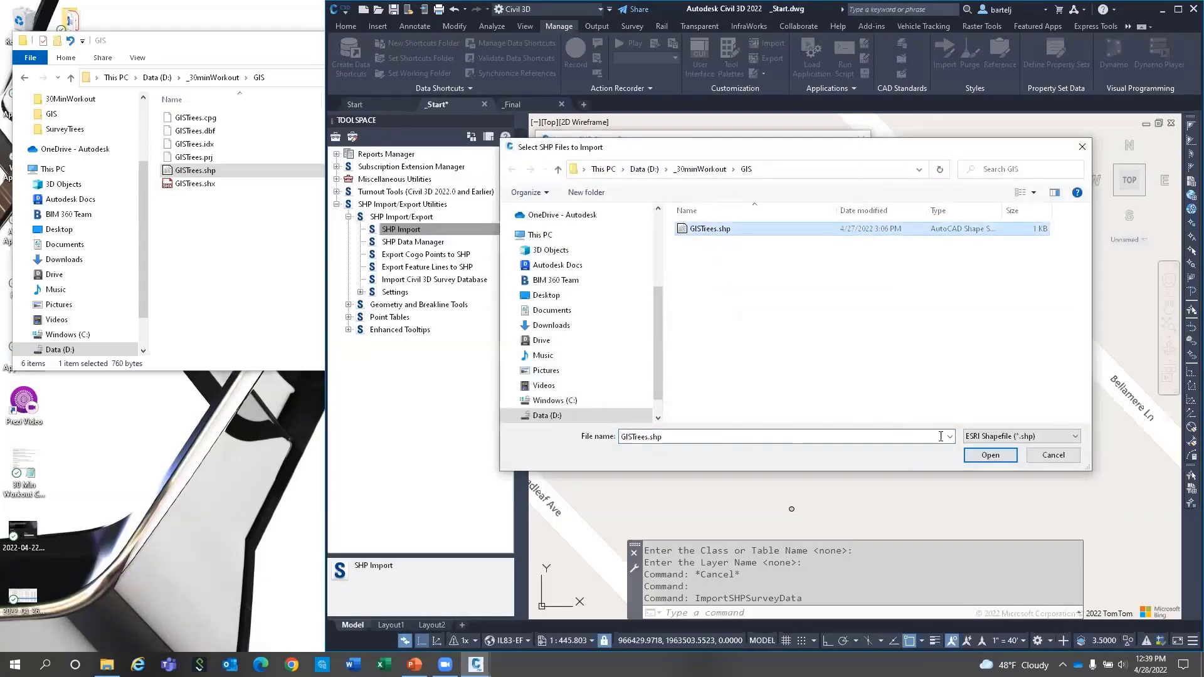
{"action": "left_click", "coordinate": [990, 455]}
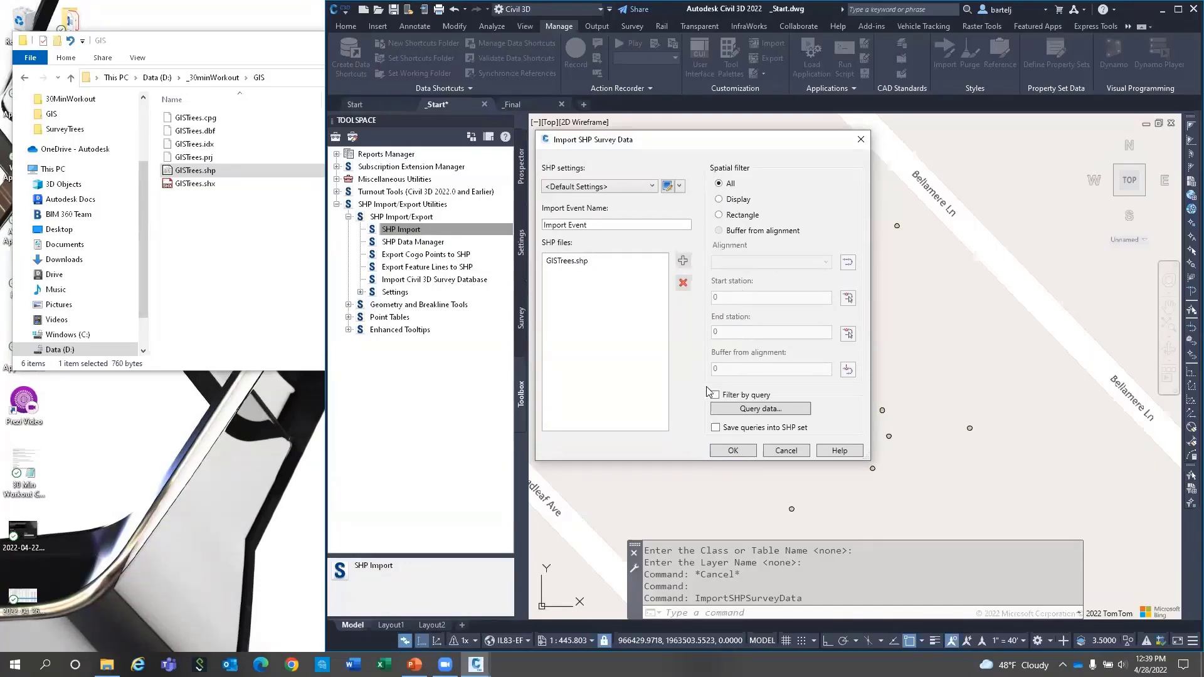
{"action": "left_click", "coordinate": [733, 451]}
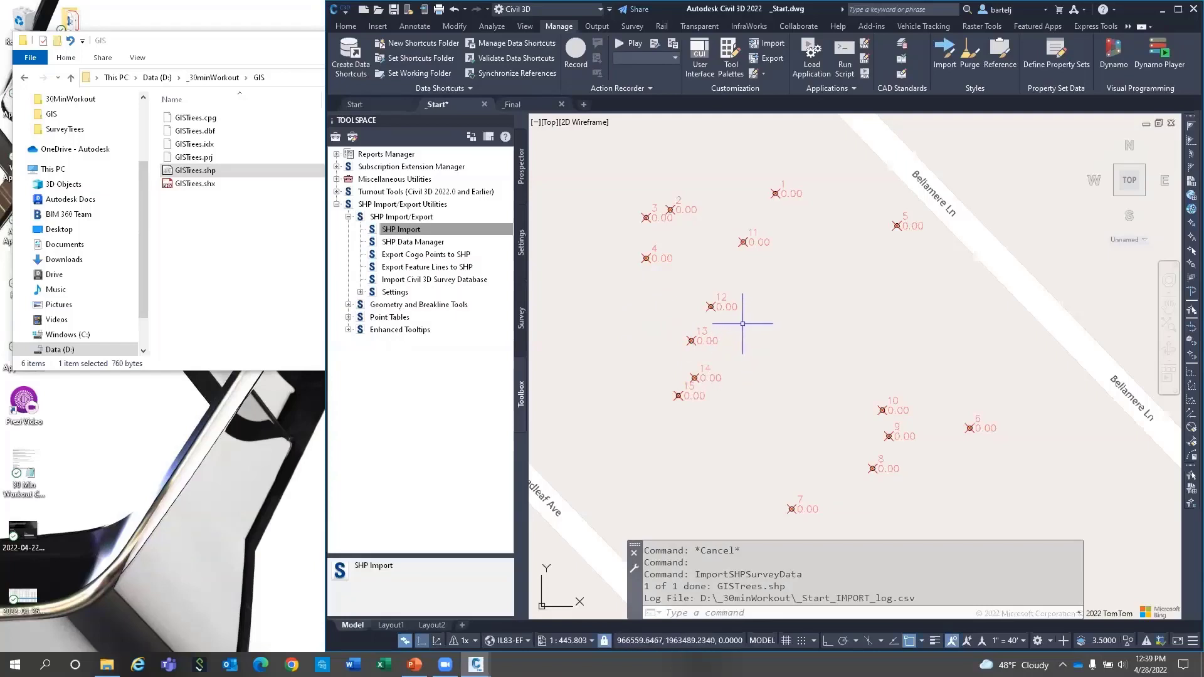
Examine the point data of imported COGO point 12 in the point editor, including its description fields.
{"action": "left_click", "coordinate": [728, 305]}
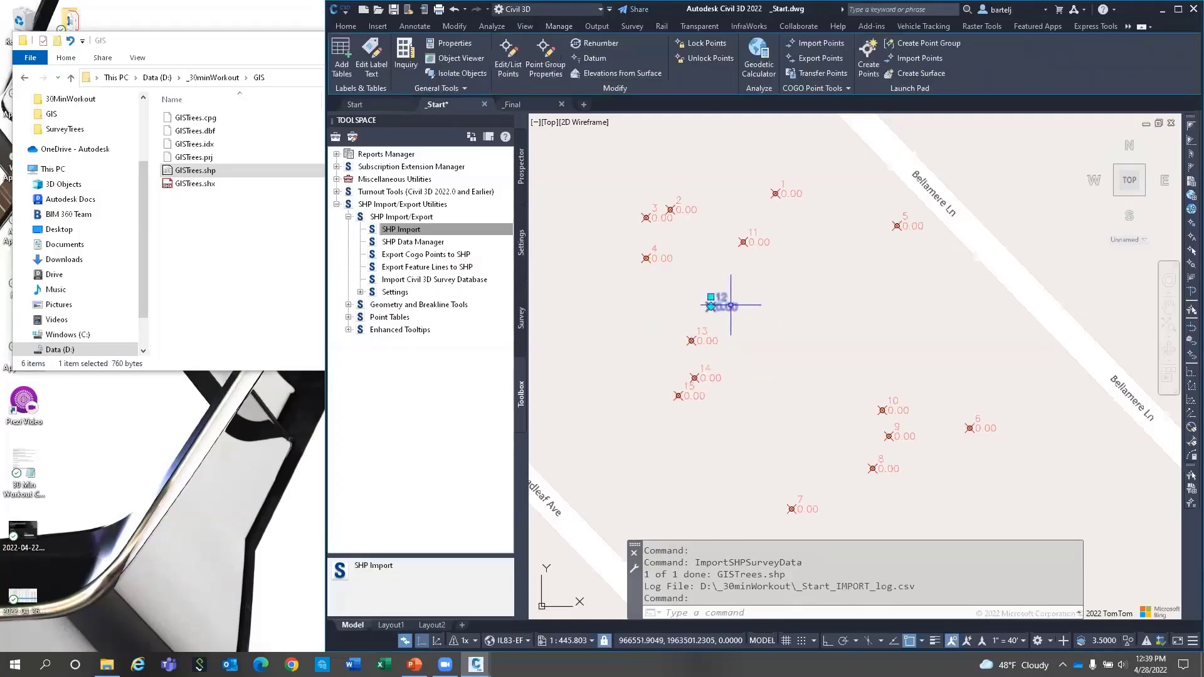
{"action": "right_click", "coordinate": [732, 309]}
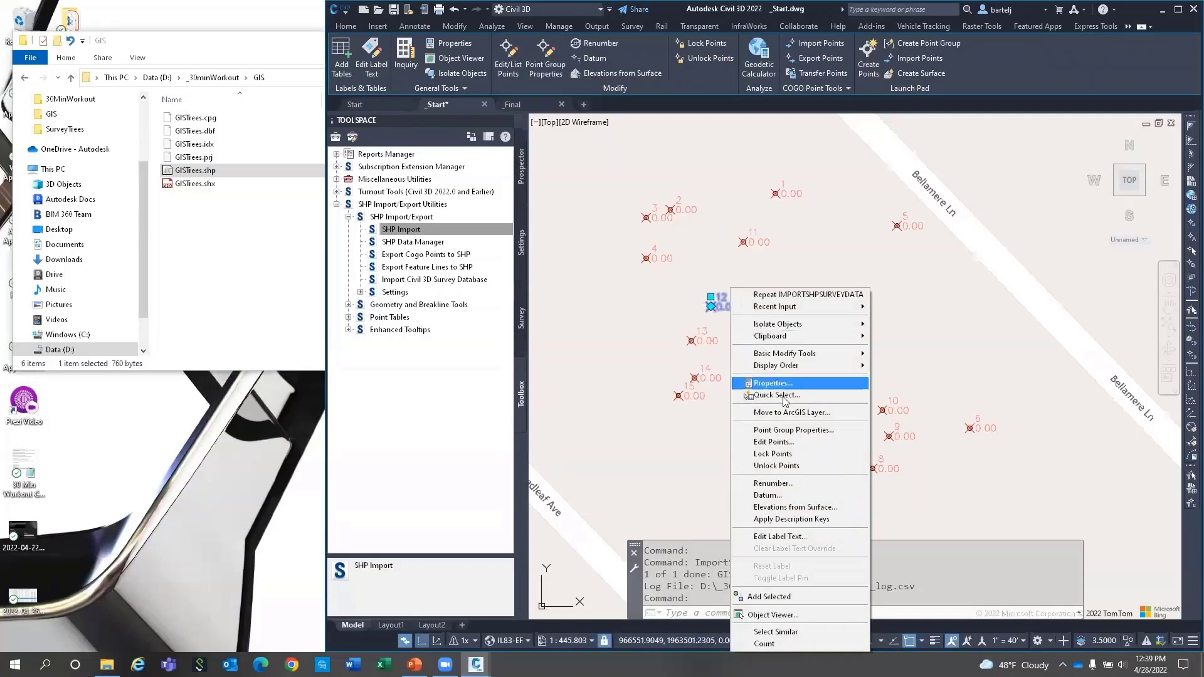
{"action": "left_click", "coordinate": [791, 440]}
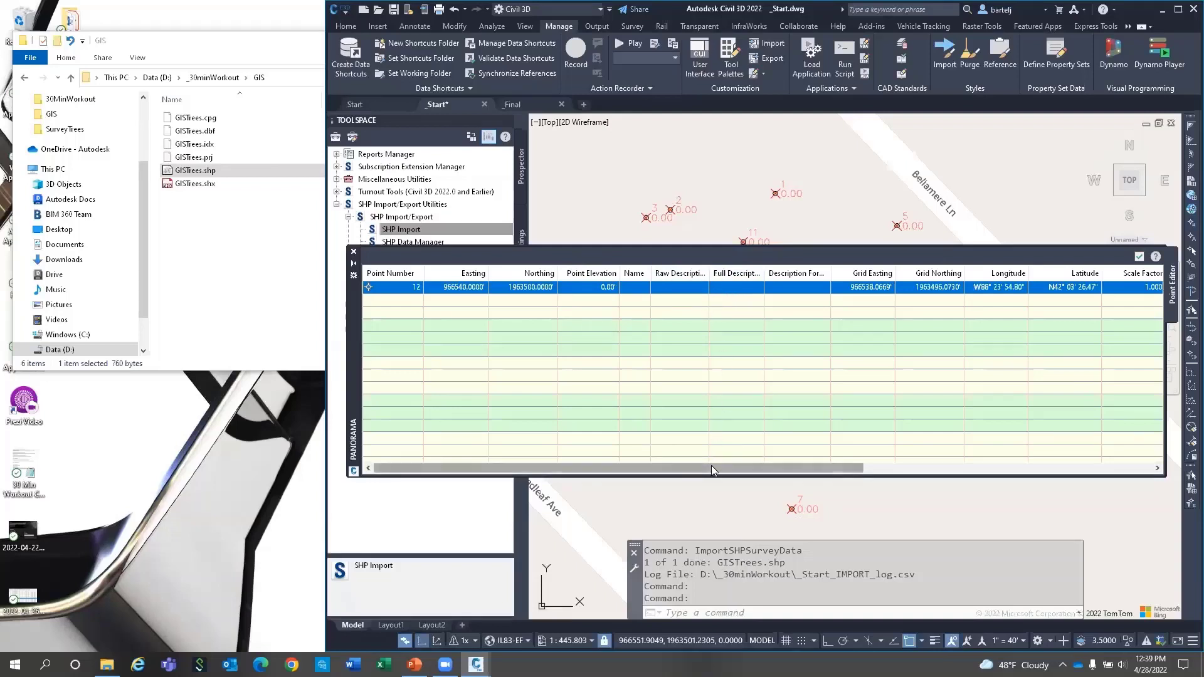
{"action": "left_click_drag", "start_coordinate": [714, 466], "coordinate": [626, 419]}
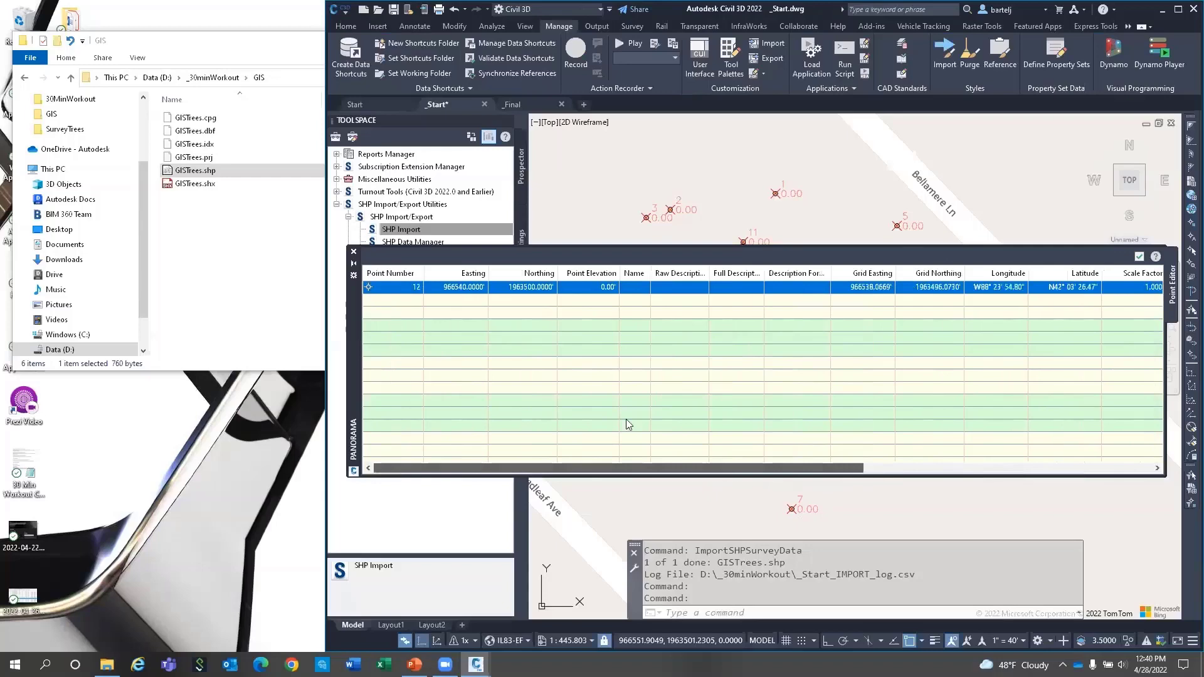
{"action": "left_click", "coordinate": [353, 252]}
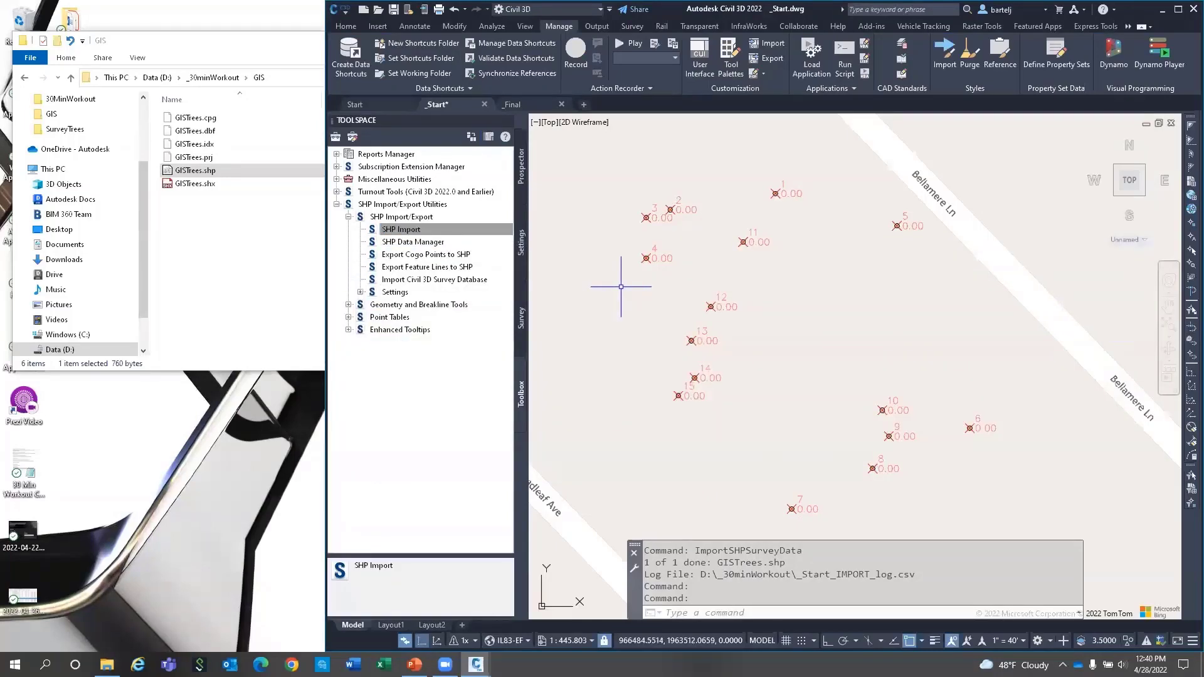
Review the GISTrees and ShapeFileInformation property set definitions, including the object types GISTrees applies to and both sets' property lists.
{"action": "left_click", "coordinate": [1056, 52]}
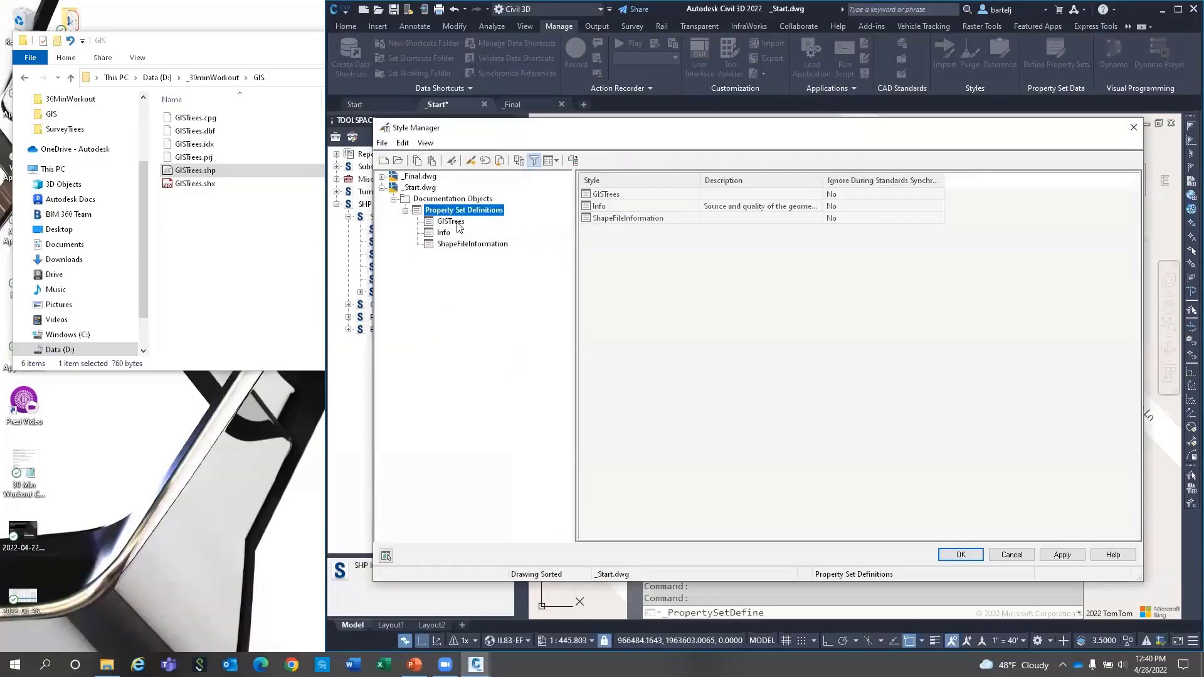
{"action": "left_click", "coordinate": [451, 222]}
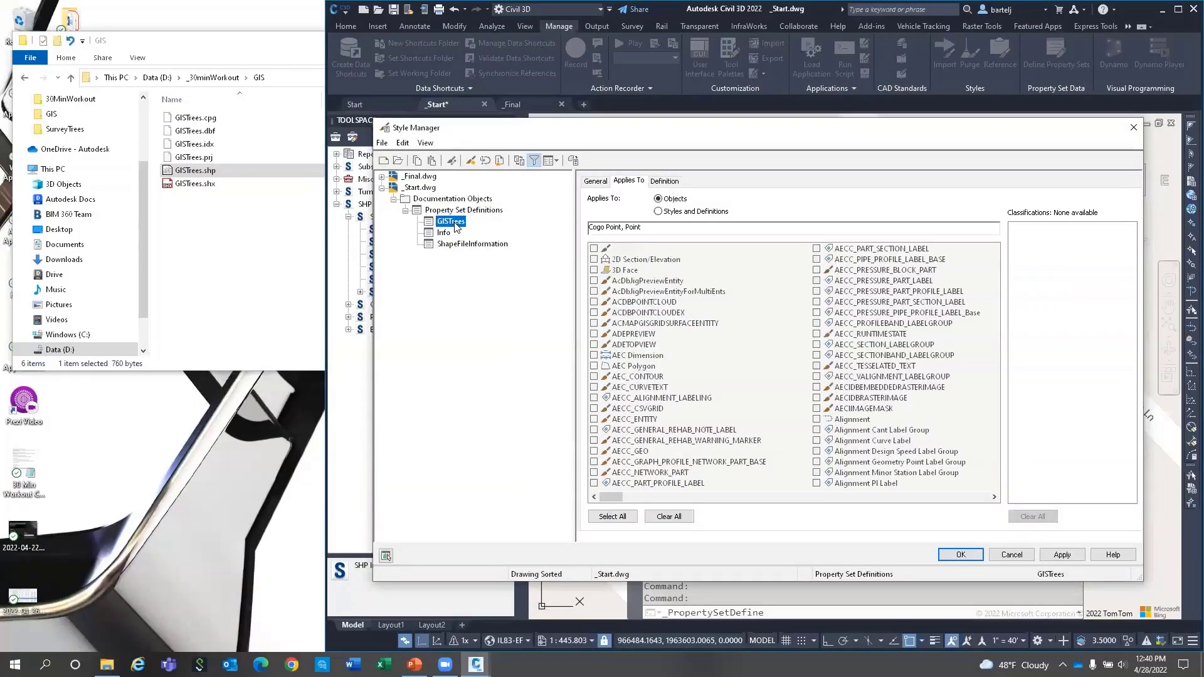
{"action": "left_click", "coordinate": [662, 181]}
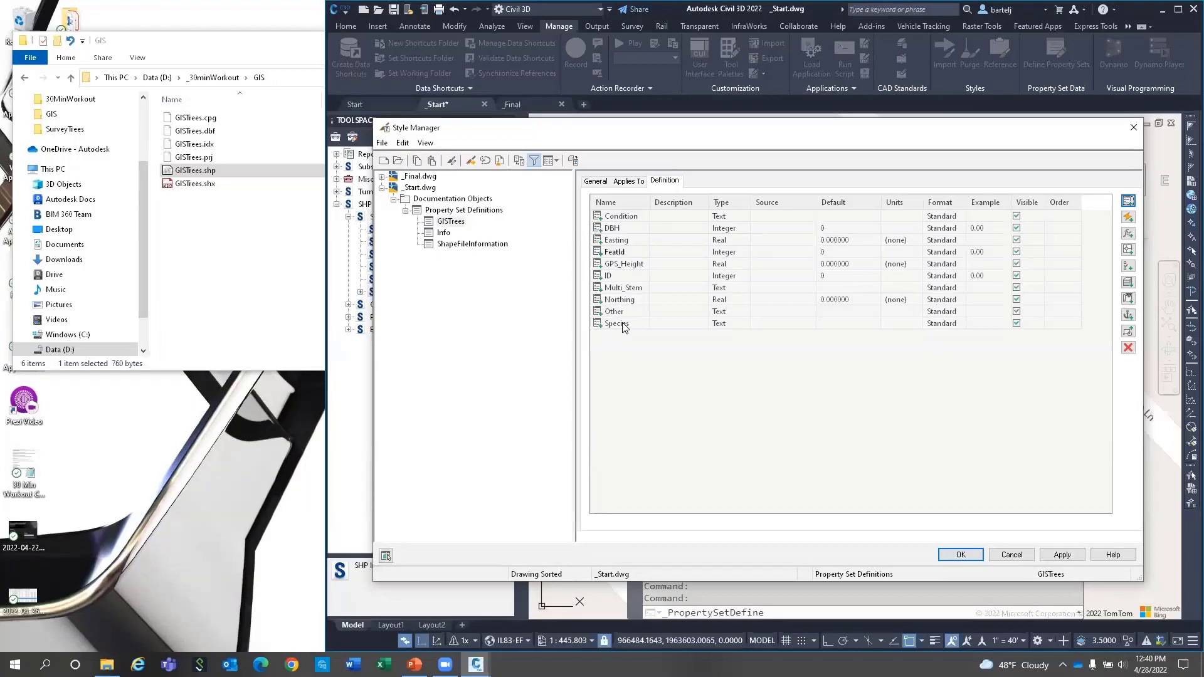
{"action": "left_click", "coordinate": [449, 245]}
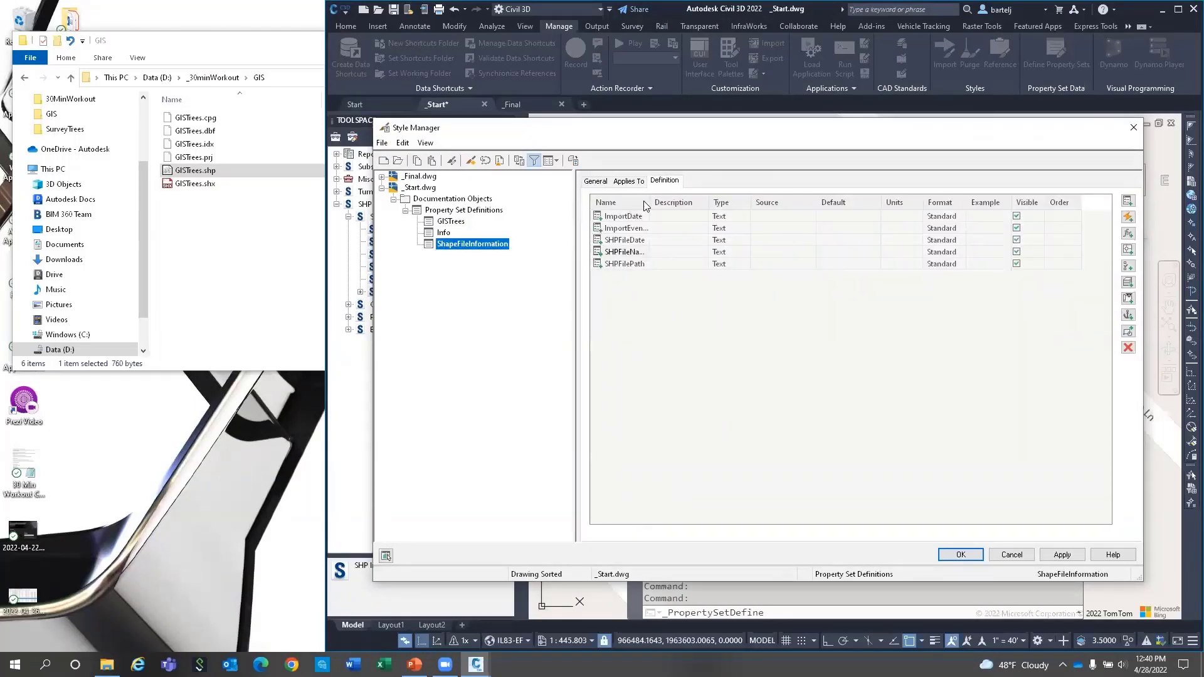
{"action": "left_click_drag", "start_coordinate": [649, 200], "coordinate": [686, 199]}
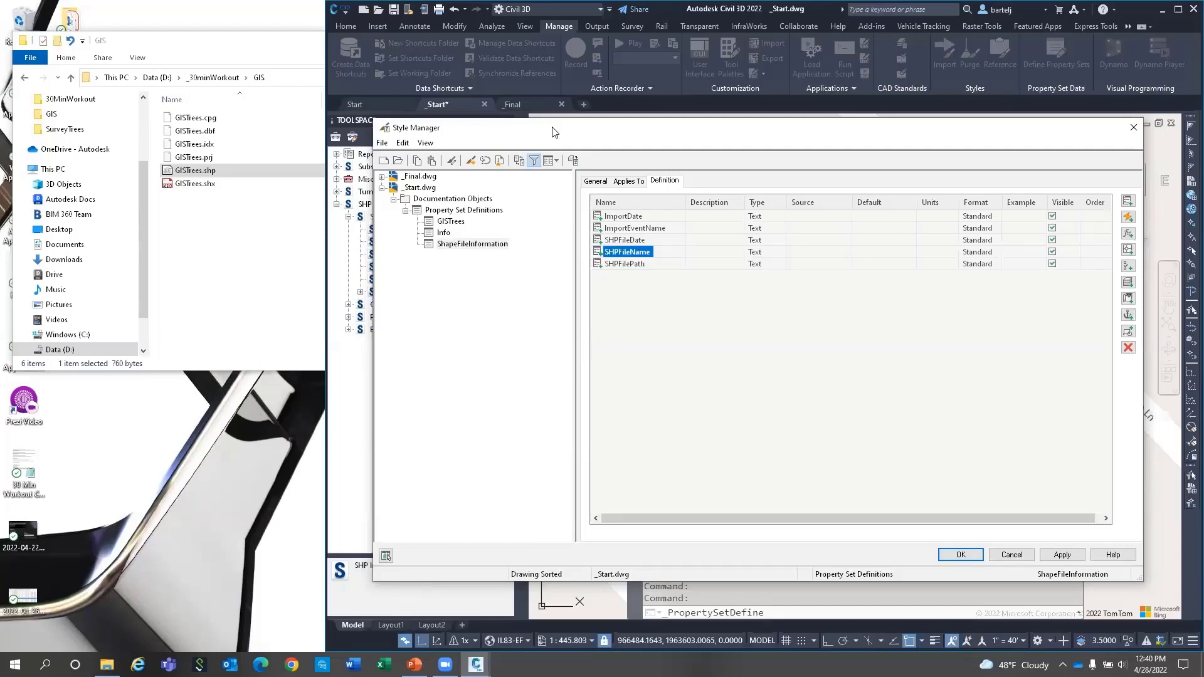
{"action": "left_click_drag", "start_coordinate": [542, 138], "coordinate": [522, 152]}
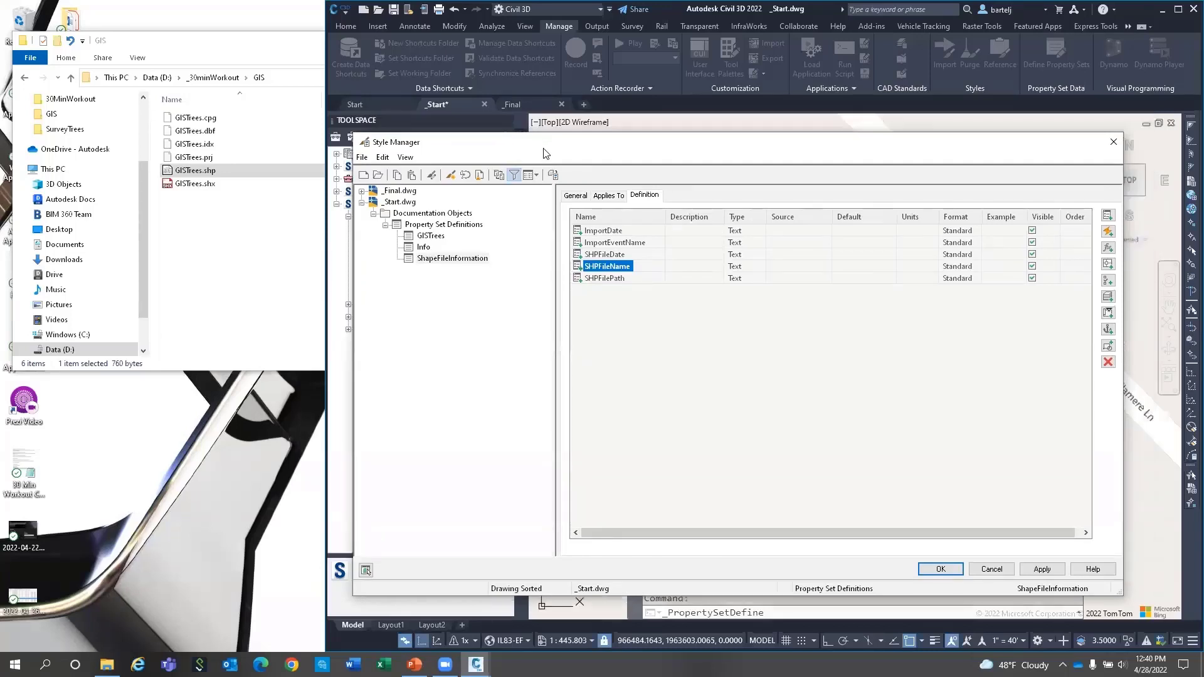
{"action": "left_click", "coordinate": [1114, 141]}
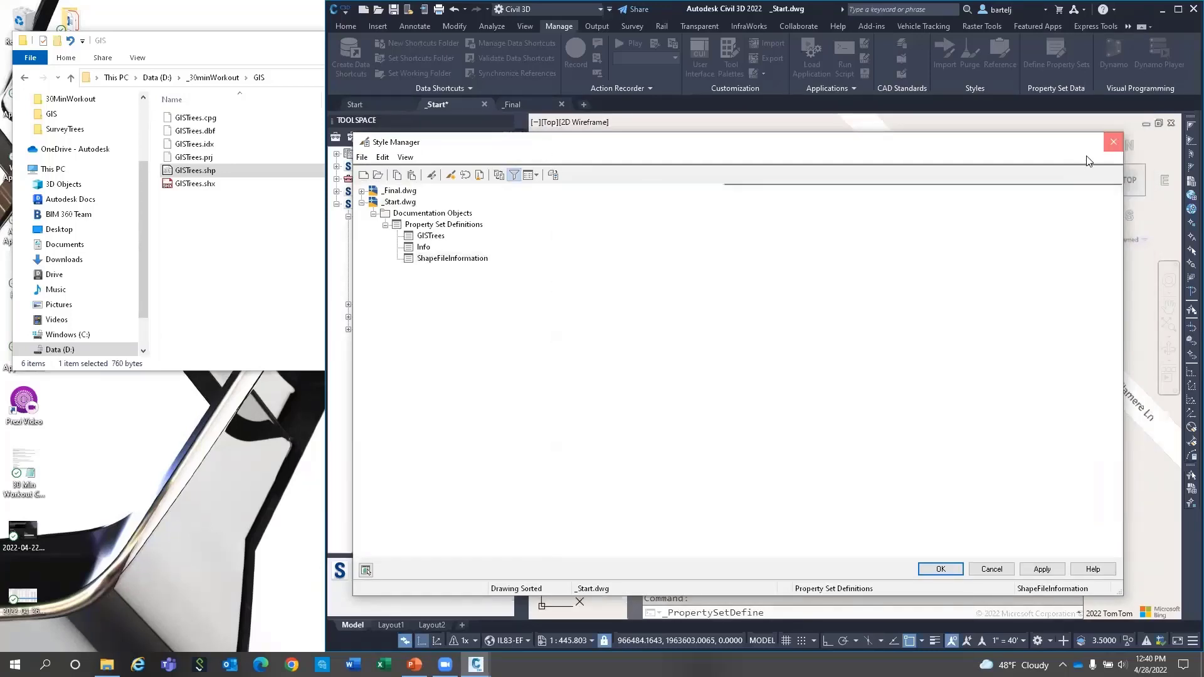
Select all the imported COGO points and add the Info property set to them.
{"action": "left_click", "coordinate": [737, 301]}
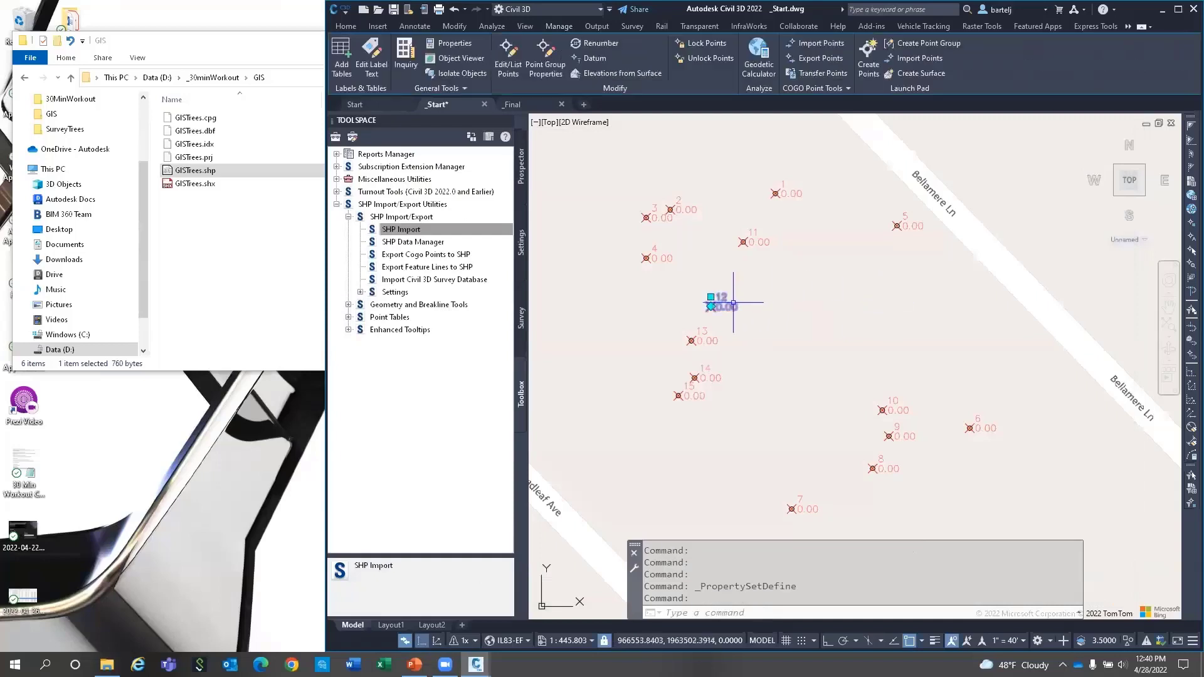
{"action": "right_click", "coordinate": [760, 285]}
{"action": "left_click", "coordinate": [816, 627]}
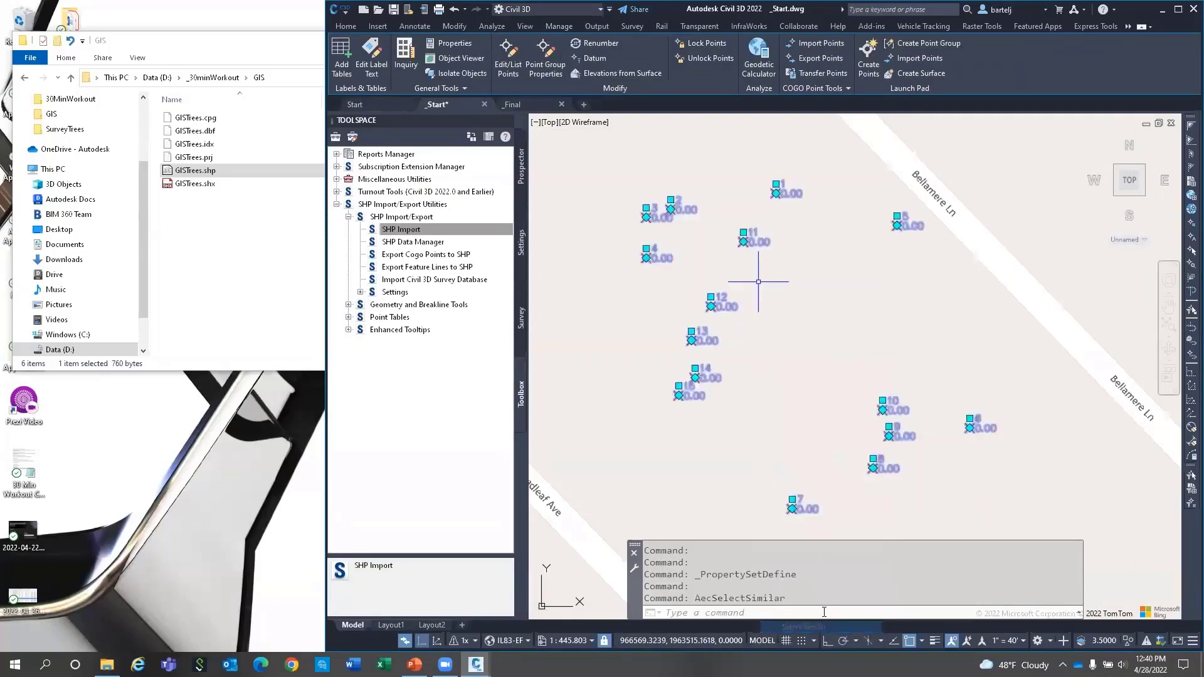
{"action": "right_click", "coordinate": [659, 276]}
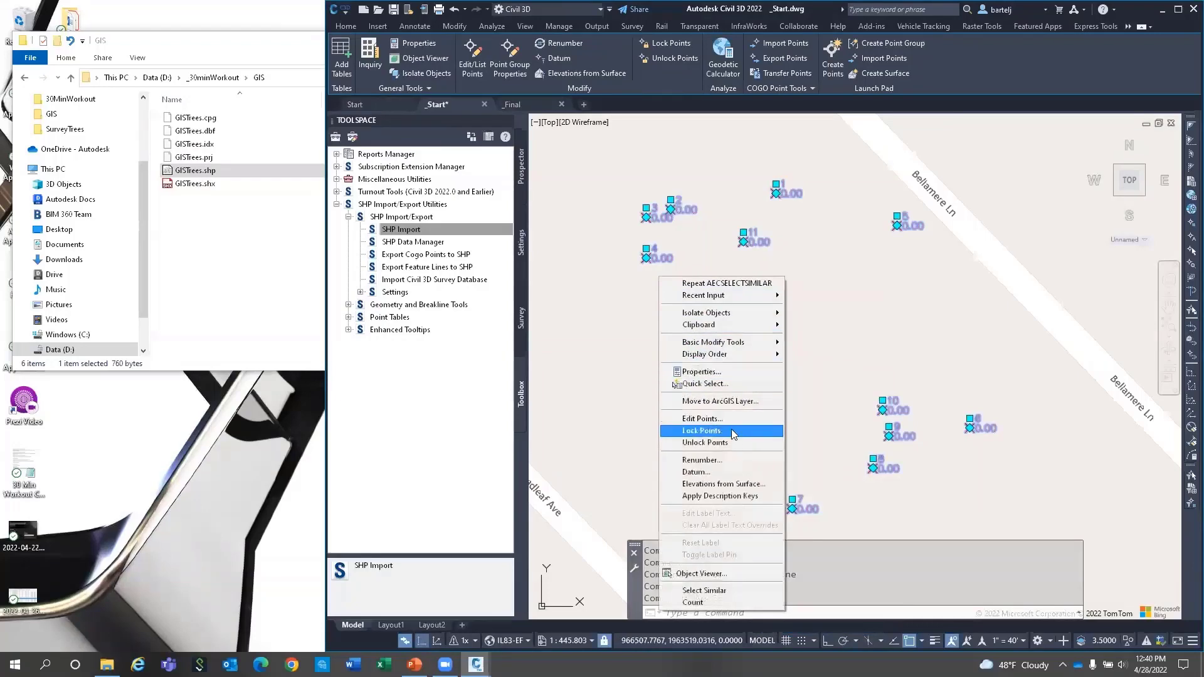
{"action": "left_click", "coordinate": [726, 375]}
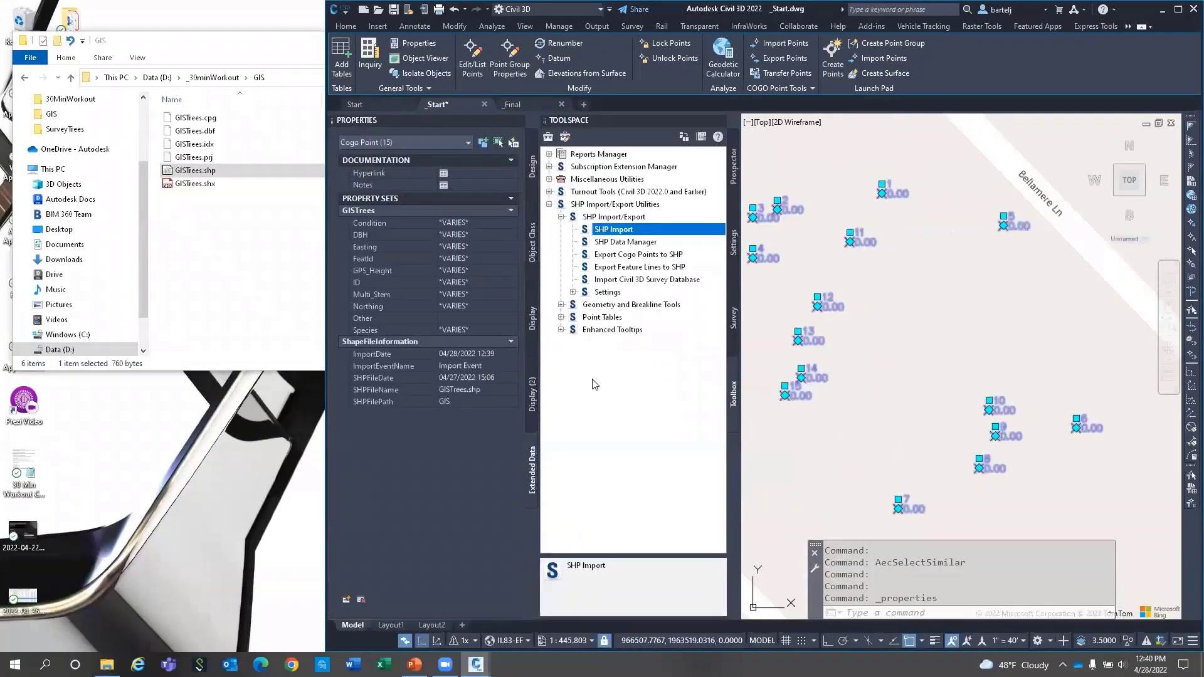
{"action": "left_click", "coordinate": [345, 600]}
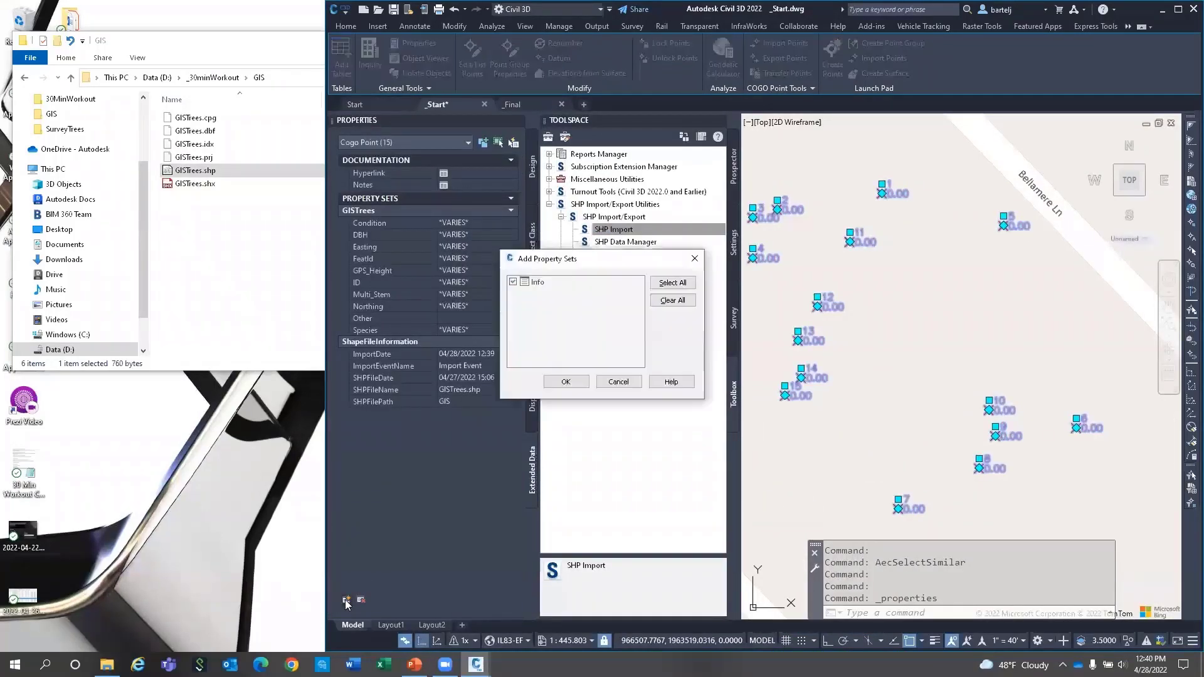
{"action": "left_click", "coordinate": [578, 381]}
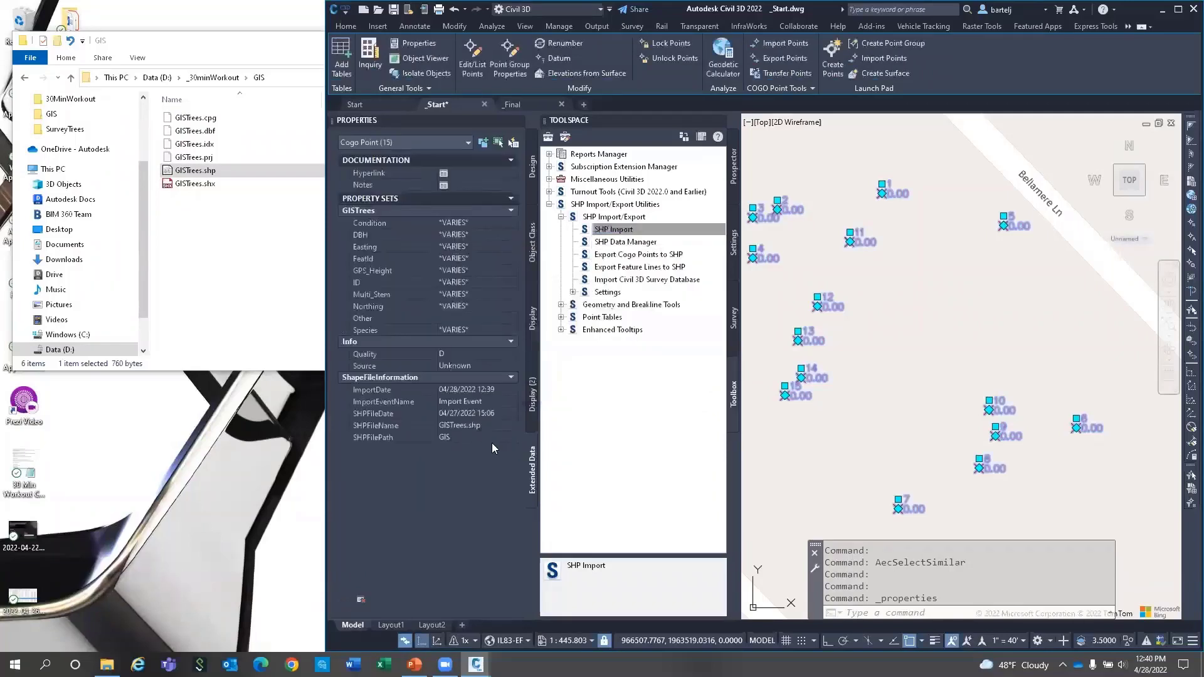
Set the Info property set's Source to Arborist and Quality to B for all selected points, and close their properties.
{"action": "left_click", "coordinate": [455, 366]}
{"action": "left_click", "coordinate": [449, 355]}
{"action": "left_click", "coordinate": [465, 368]}
{"action": "type", "text": "Arborist"}
{"action": "left_click", "coordinate": [485, 354]}
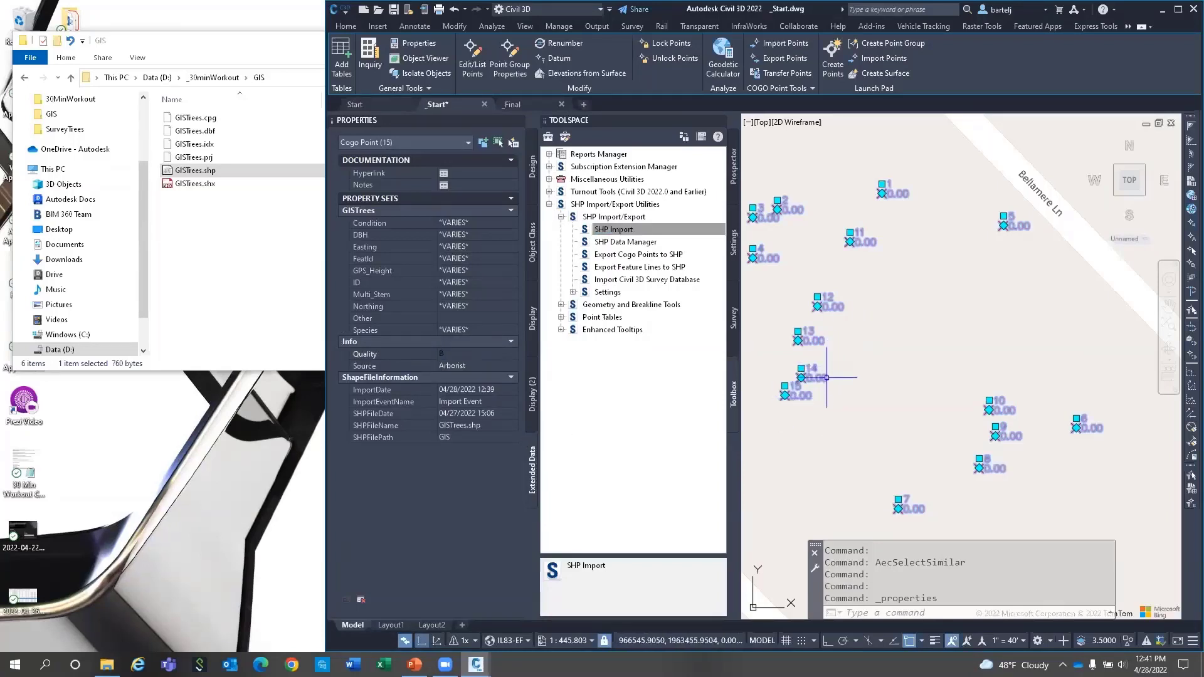
{"action": "key", "text": "Escape"}
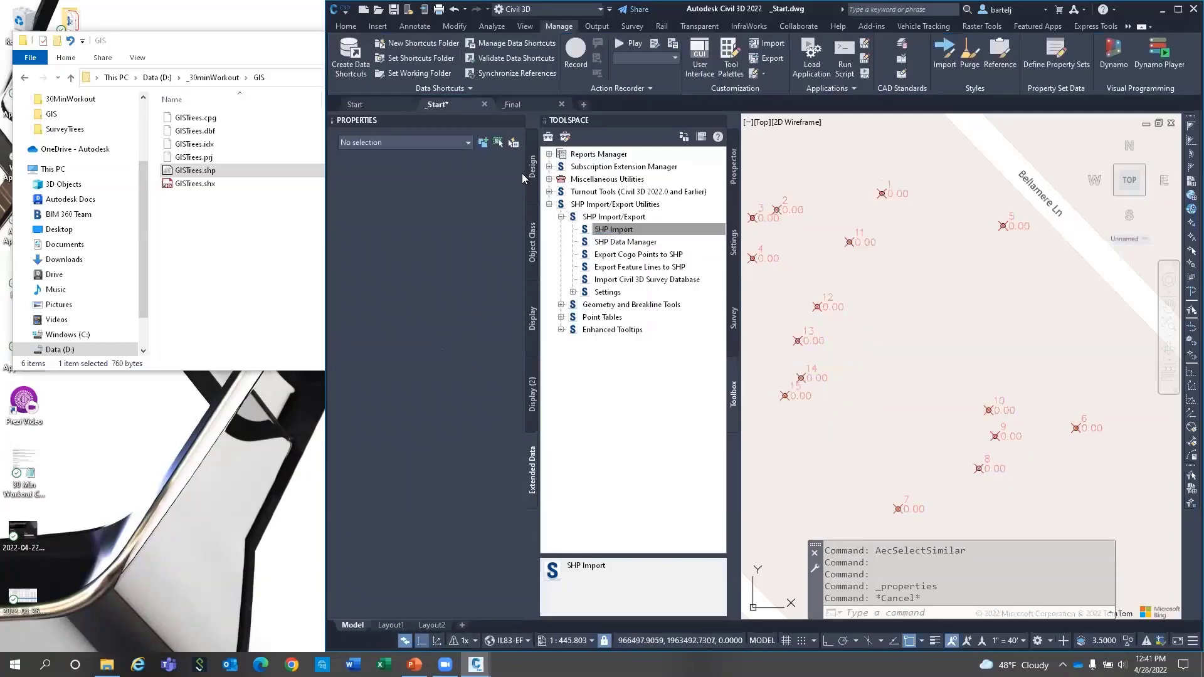
{"action": "left_click", "coordinate": [522, 120]}
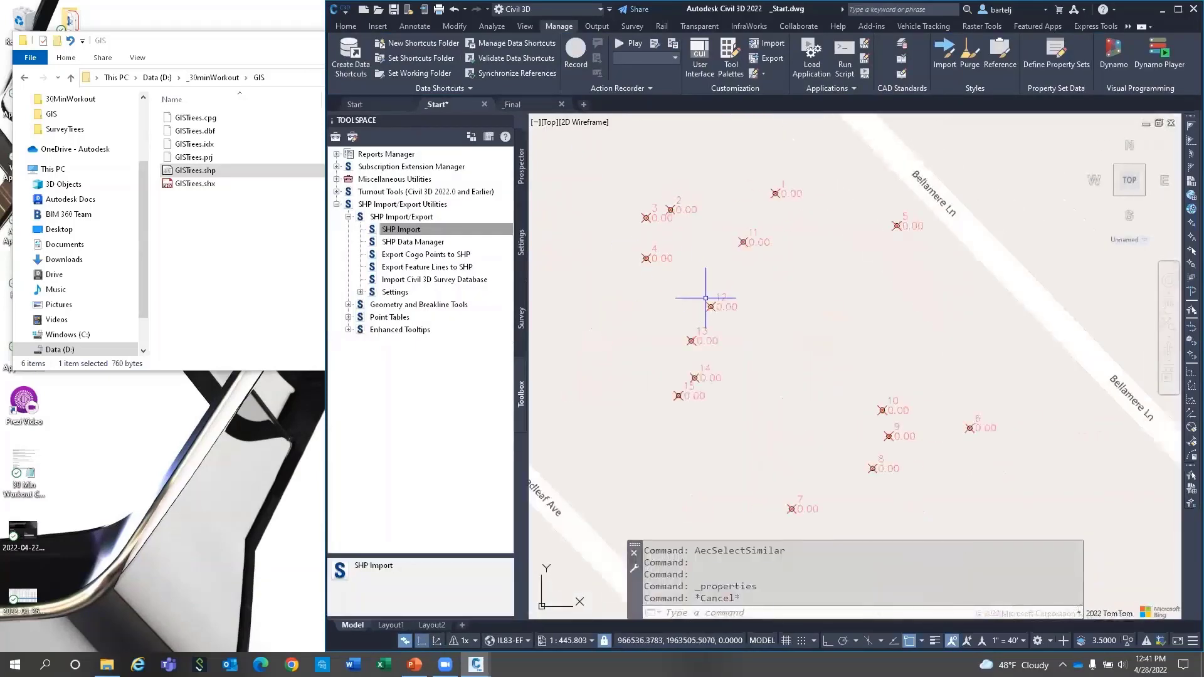
Open the Point#-Elevation-Description point label style for editing.
{"action": "left_click", "coordinate": [522, 239]}
{"action": "left_click", "coordinate": [348, 193]}
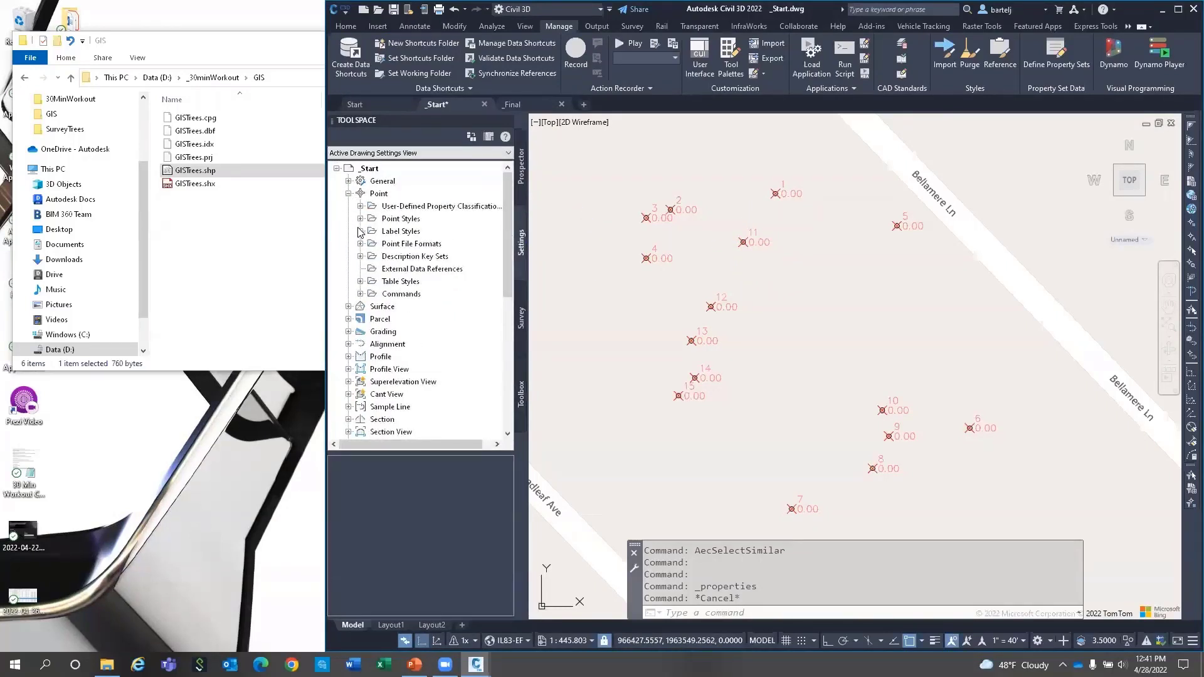
{"action": "left_click", "coordinate": [360, 232]}
{"action": "left_click", "coordinate": [415, 310]}
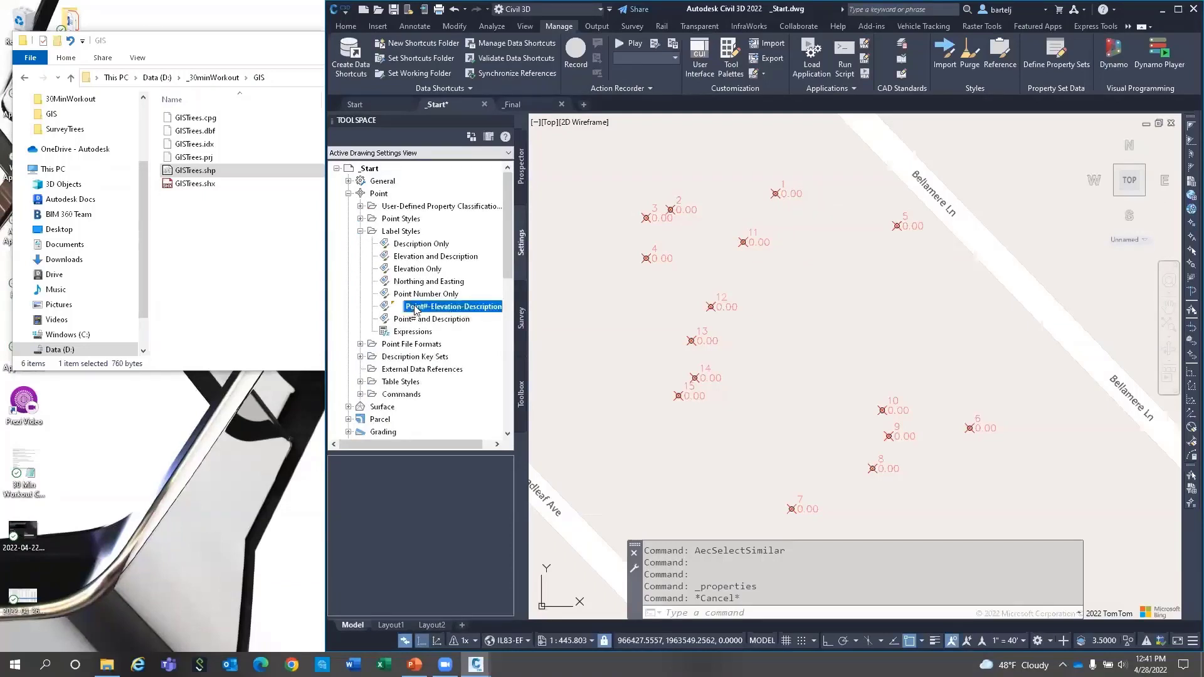
{"action": "right_click", "coordinate": [415, 309]}
{"action": "left_click", "coordinate": [447, 314]}
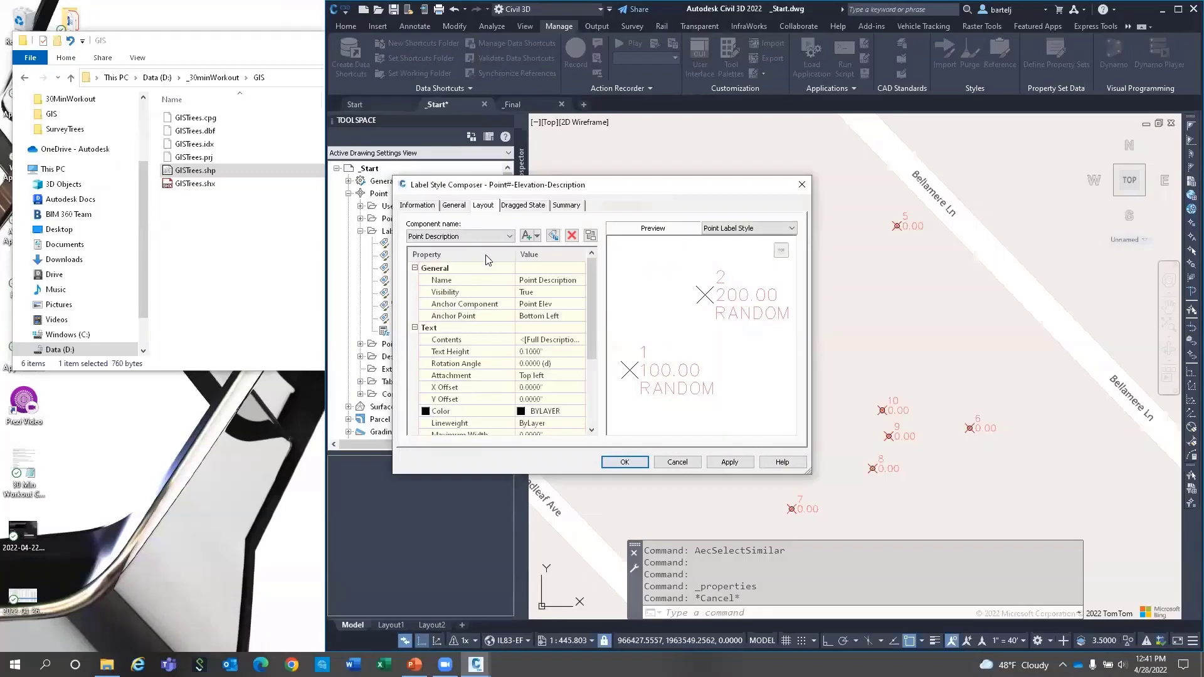
Add a text component named PSData to the point label style.
{"action": "left_click", "coordinate": [508, 236]}
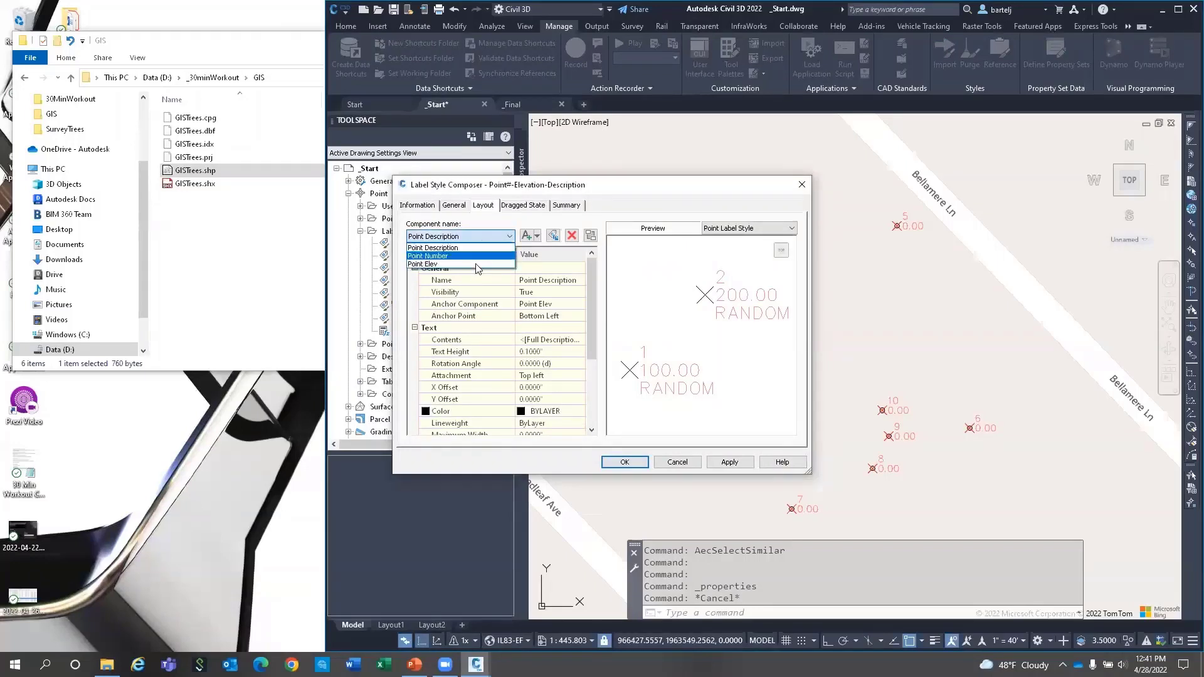
{"action": "left_click", "coordinate": [527, 240]}
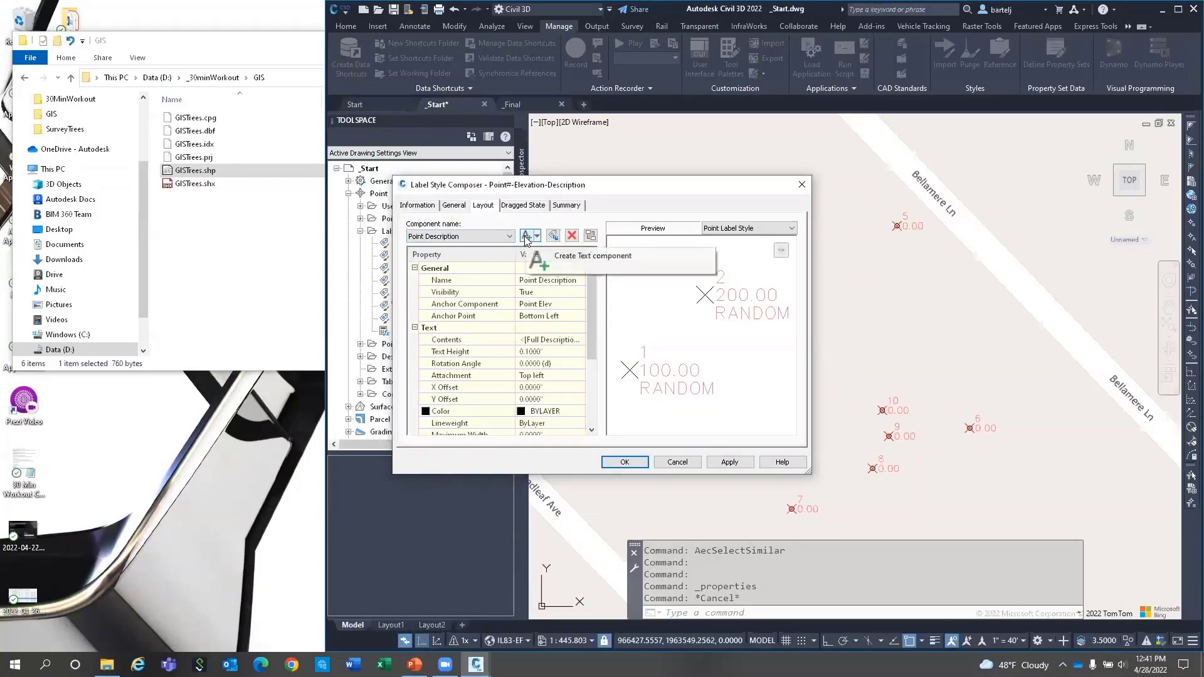
{"action": "left_click", "coordinate": [526, 236]}
{"action": "left_click", "coordinate": [536, 280]}
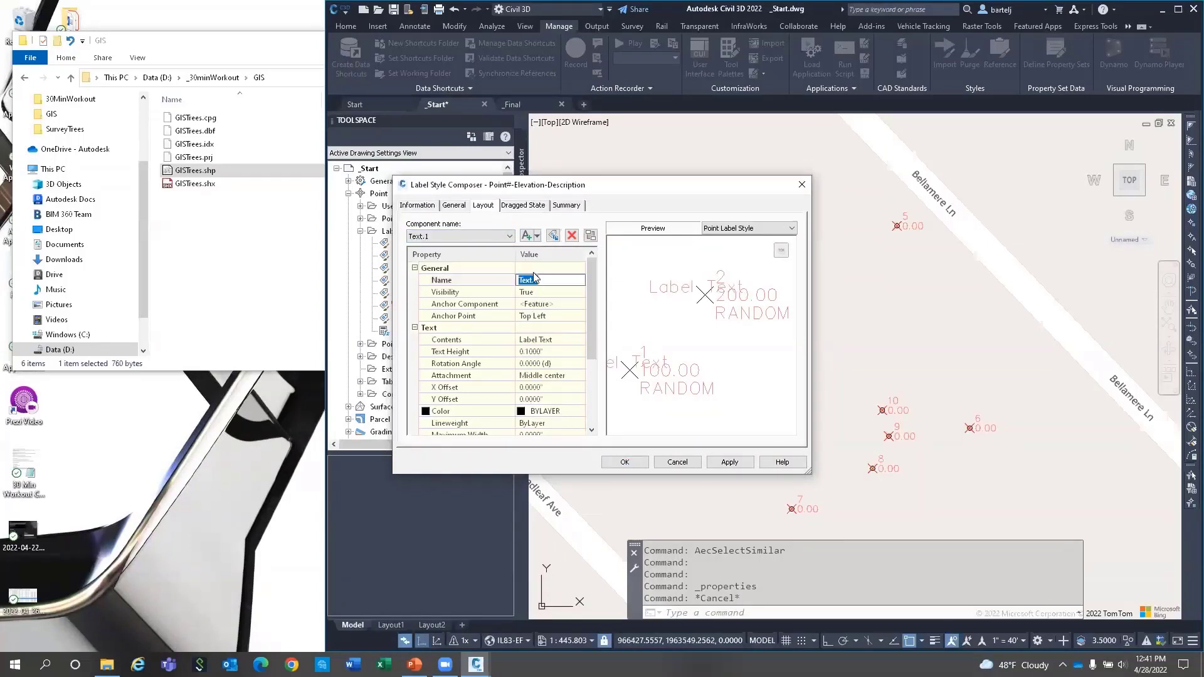
{"action": "type", "text": "PSData"}
Anchor PSData to the Bottom Left of the Point Description component, with its attachment set to Top left.
{"action": "left_click", "coordinate": [566, 305]}
{"action": "left_click", "coordinate": [567, 306]}
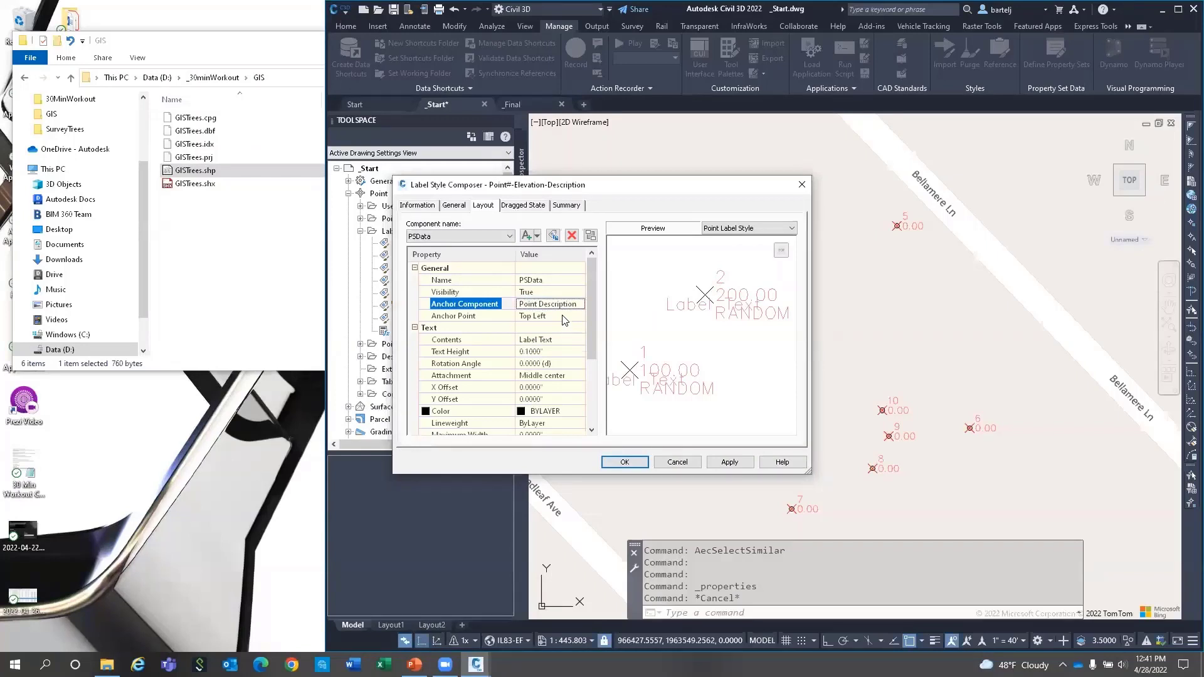
{"action": "left_click", "coordinate": [578, 316]}
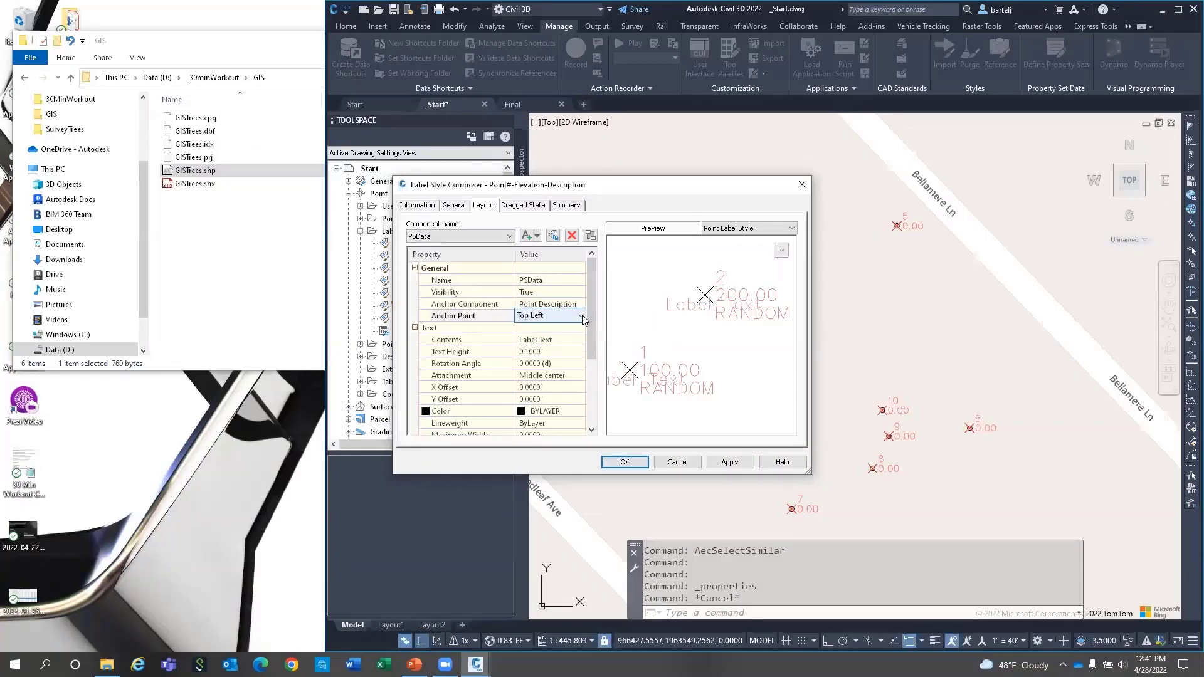
{"action": "left_click", "coordinate": [582, 317]}
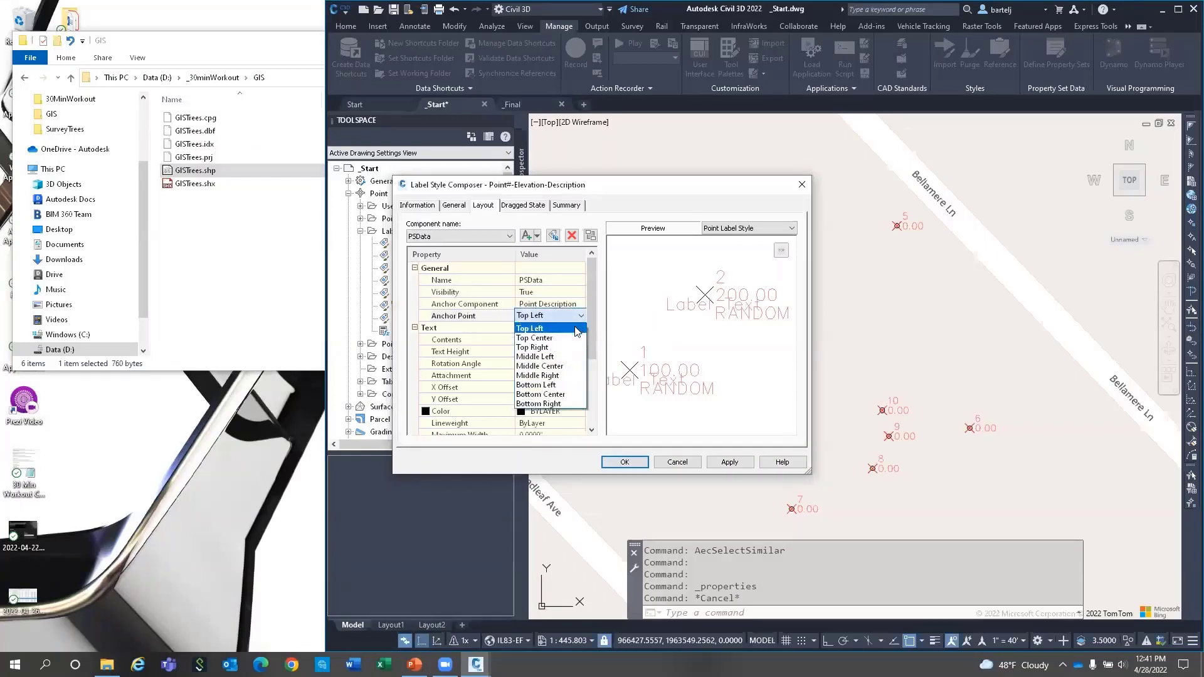
{"action": "left_click", "coordinate": [568, 384]}
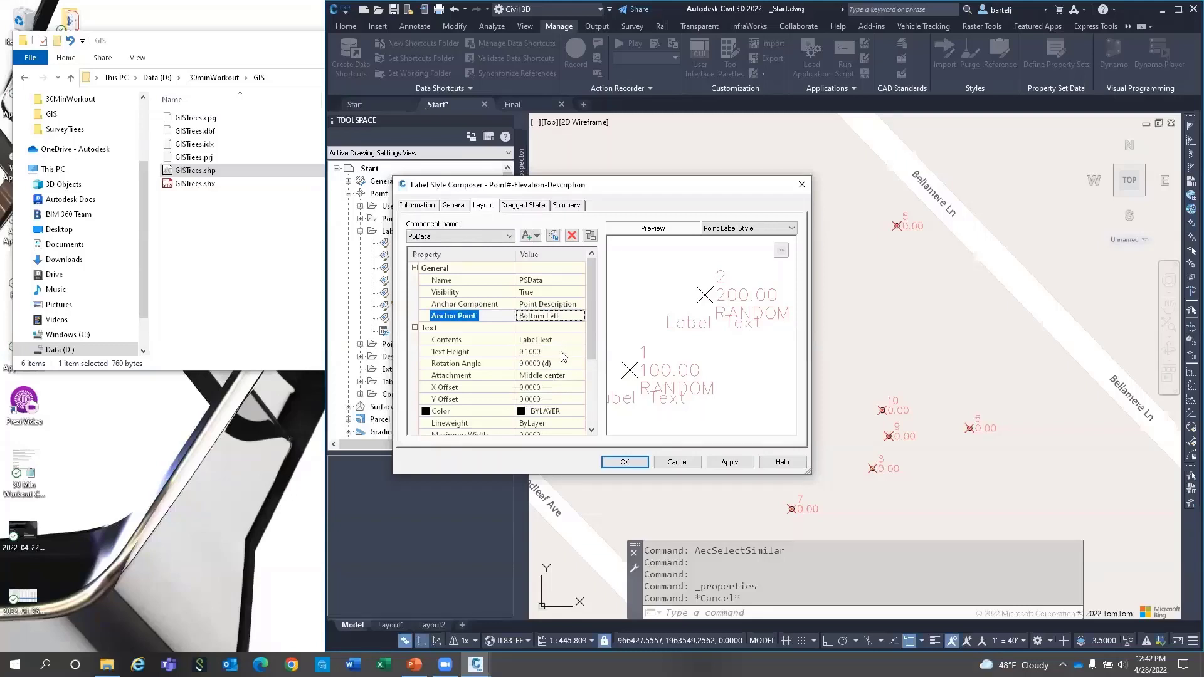
{"action": "left_click", "coordinate": [567, 379]}
{"action": "left_click", "coordinate": [581, 376]}
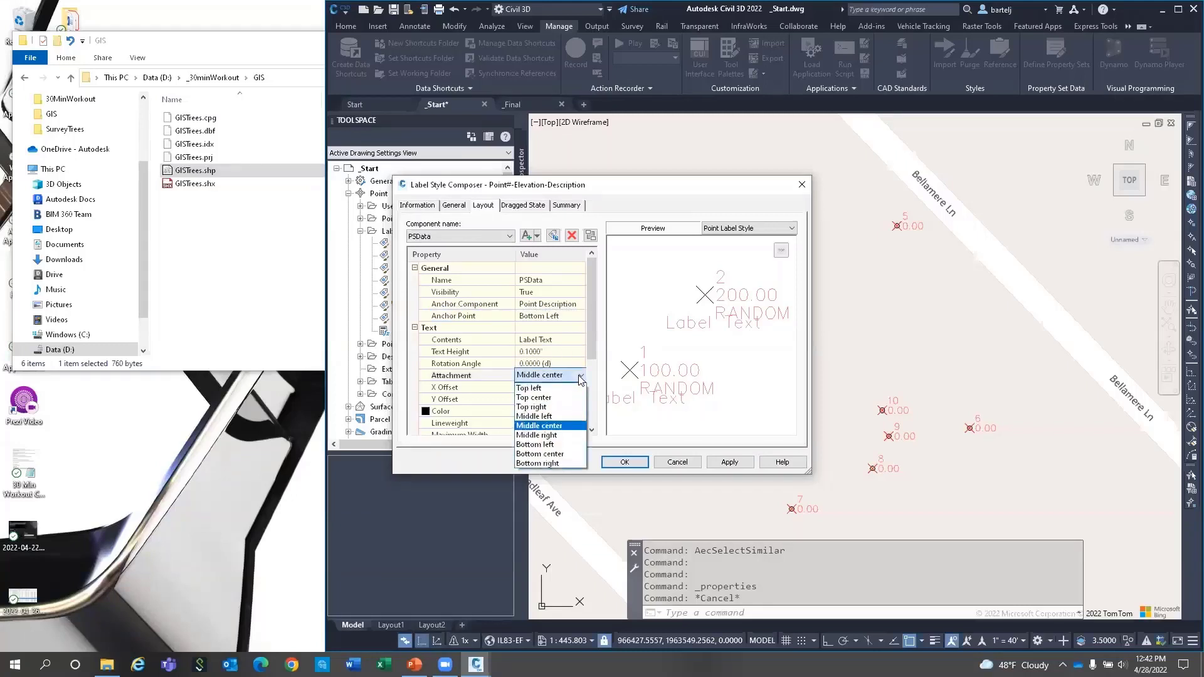
{"action": "left_click", "coordinate": [570, 394]}
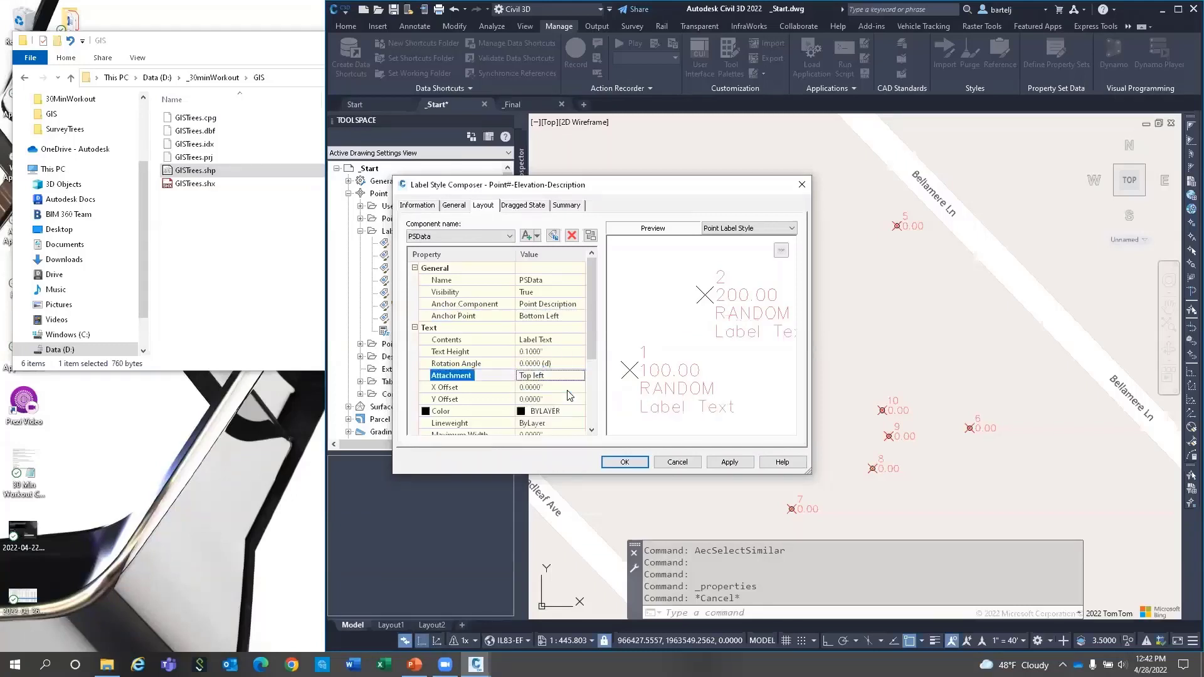
Set the PSData component's text height to 0.06 inches.
{"action": "left_click", "coordinate": [551, 352]}
{"action": "key", "text": "BackSpace"}
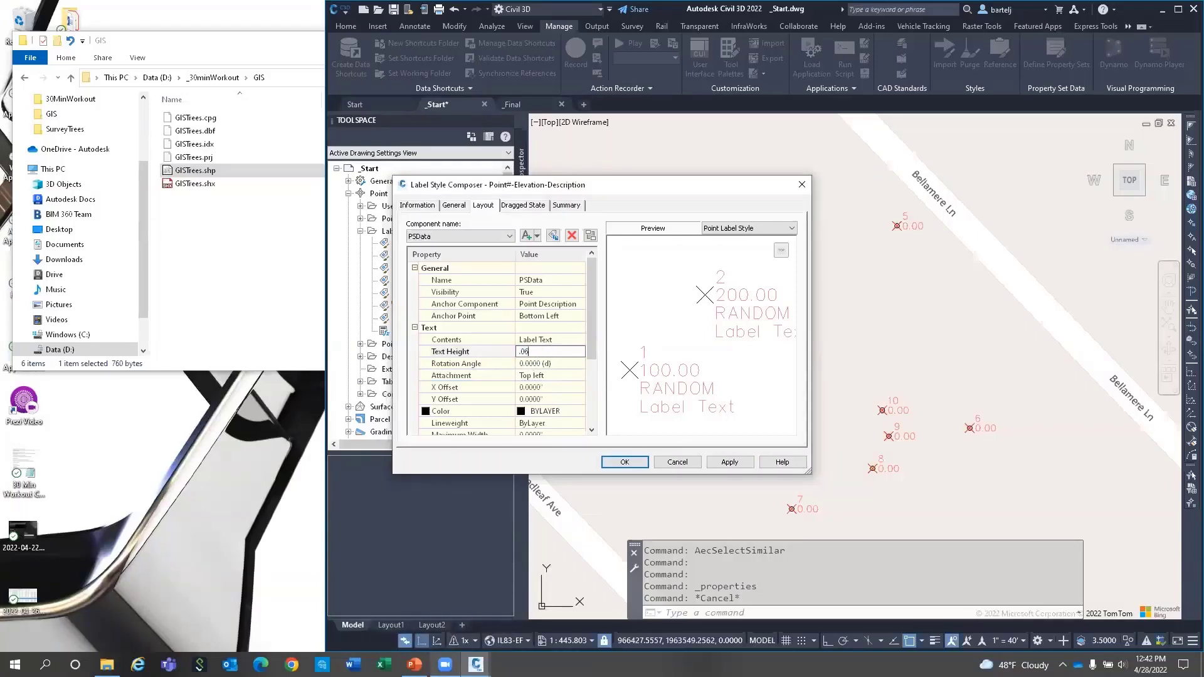
{"action": "type", "text": ".06"}
{"action": "key", "text": "Return"}
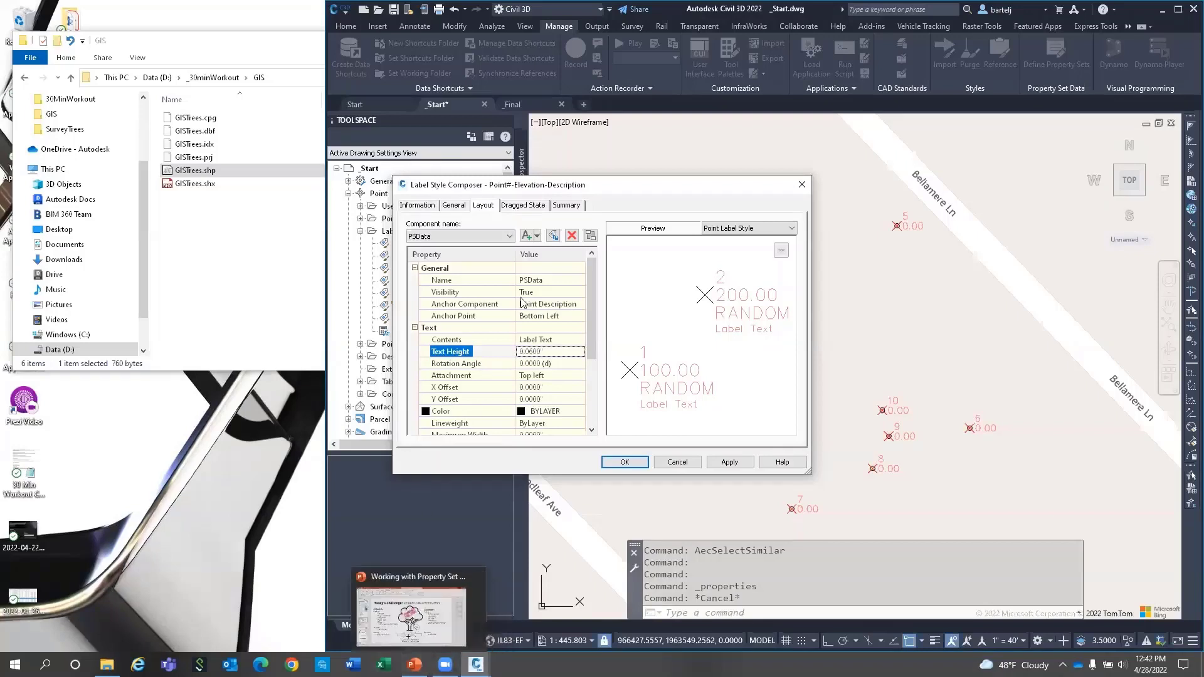
Open the PSData component's contents, clear the default label text and choose the GISTrees property set definition.
{"action": "left_click", "coordinate": [548, 340]}
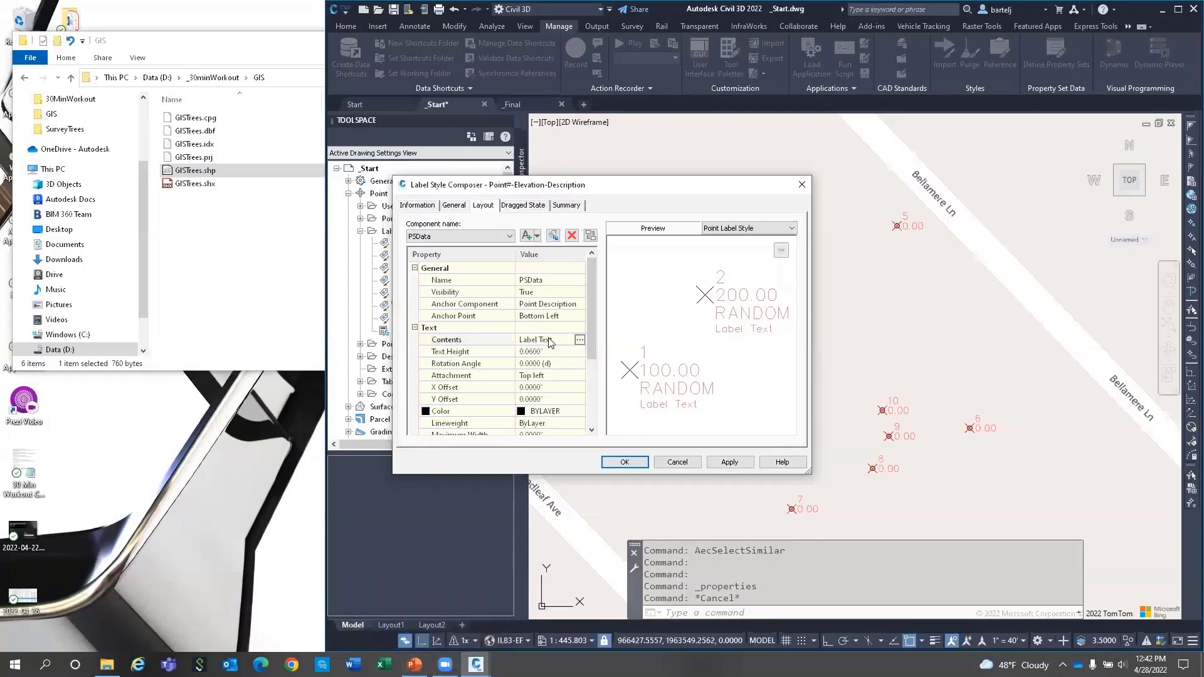
{"action": "left_click", "coordinate": [580, 340]}
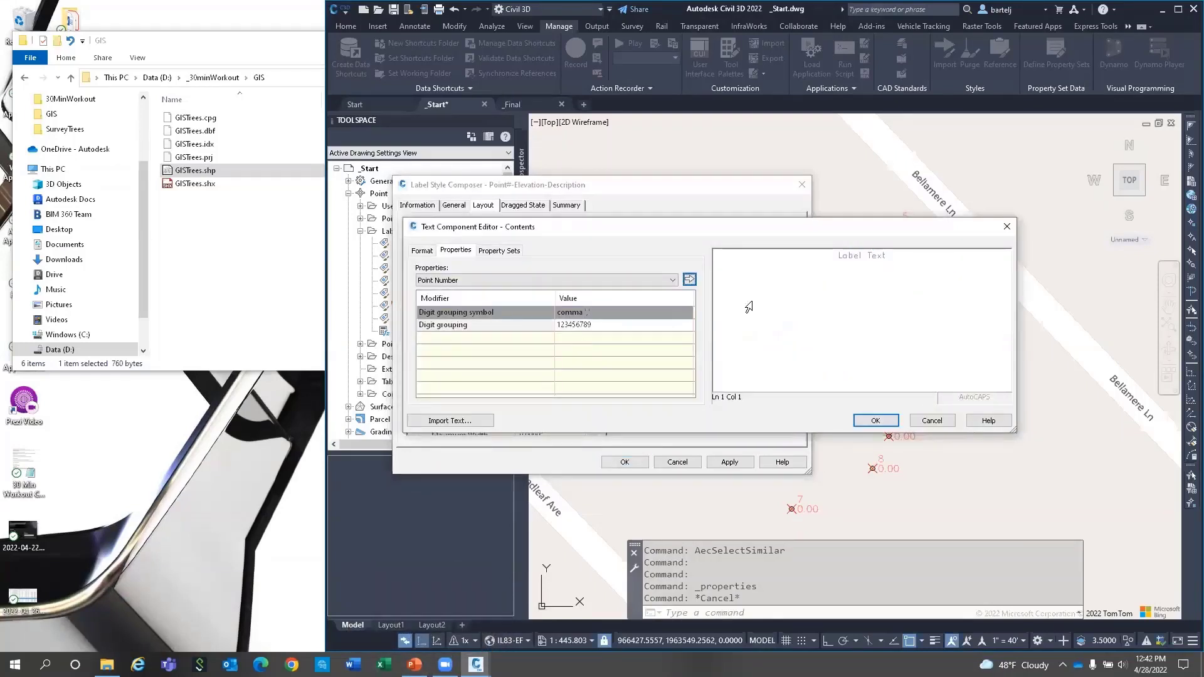
{"action": "left_click_drag", "start_coordinate": [894, 253], "coordinate": [820, 262]}
{"action": "key", "text": "Delete"}
{"action": "left_click", "coordinate": [505, 253]}
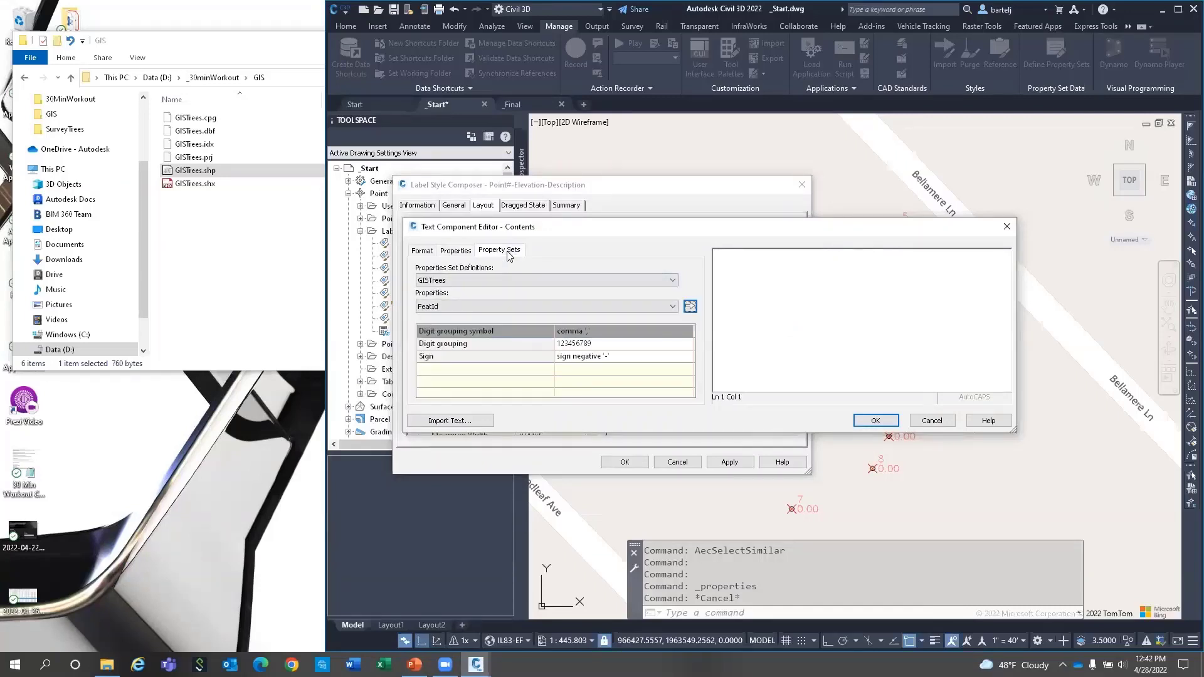
{"action": "left_click", "coordinate": [673, 280]}
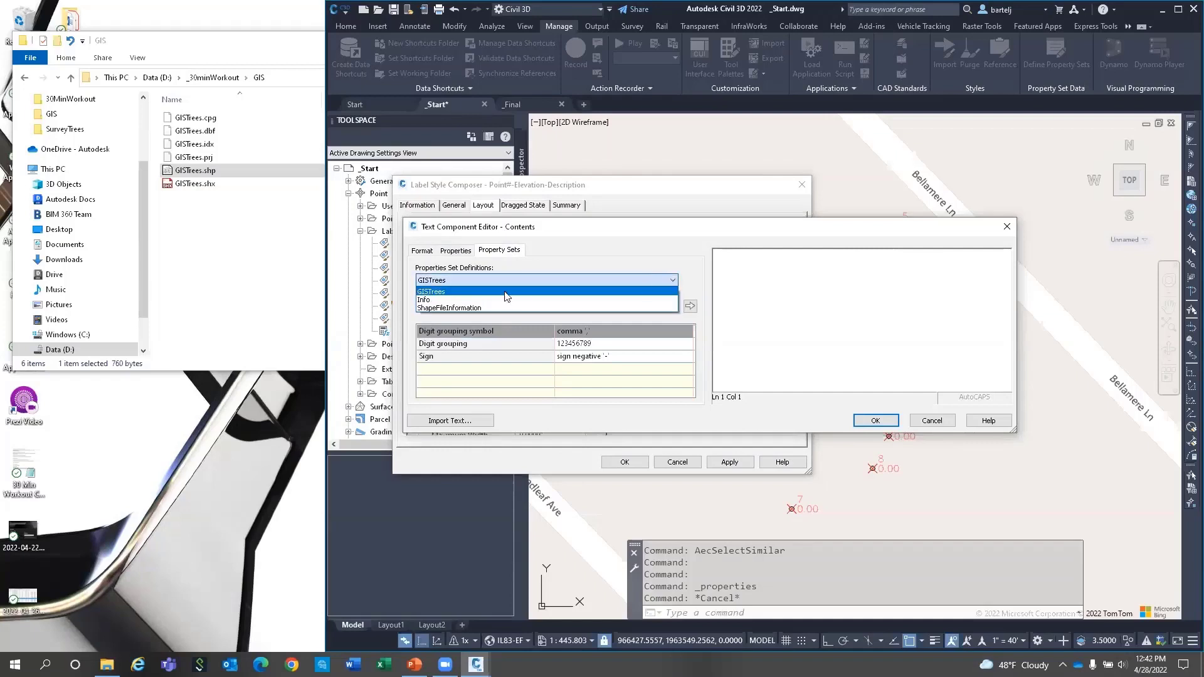
{"action": "left_click", "coordinate": [557, 259]}
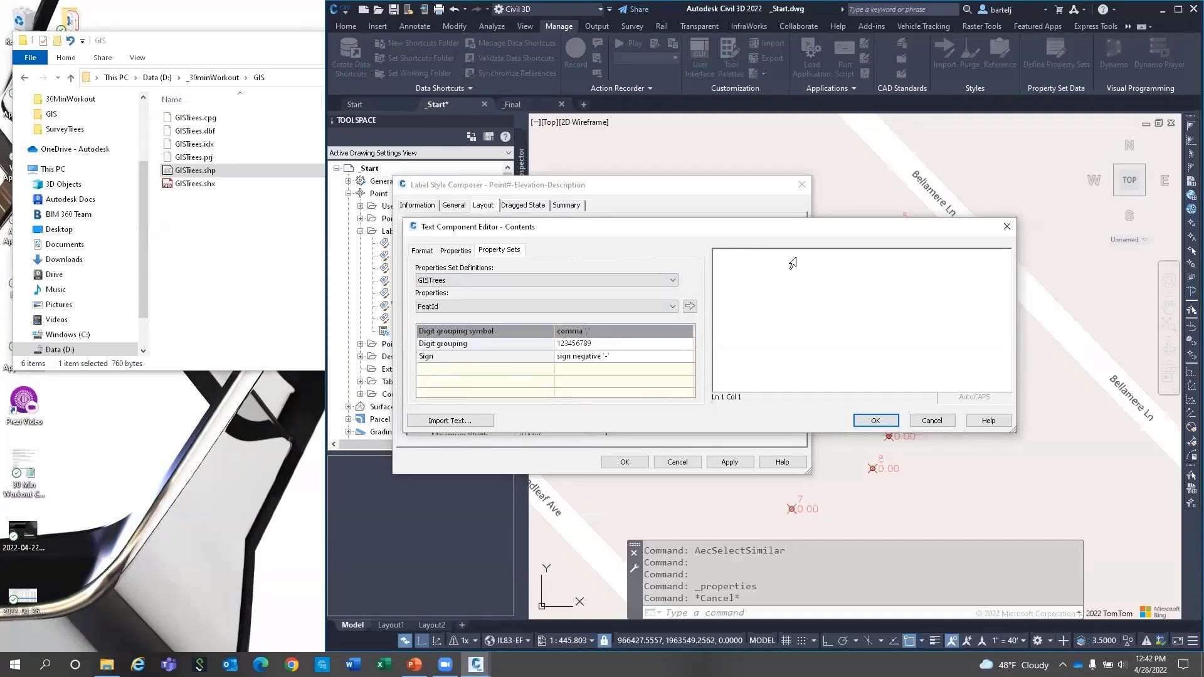
Insert the GISTrees DBH property into the PSData contents, followed by an inch mark (").
{"action": "left_click", "coordinate": [671, 306]}
{"action": "left_click", "coordinate": [558, 343]}
{"action": "left_click", "coordinate": [690, 306]}
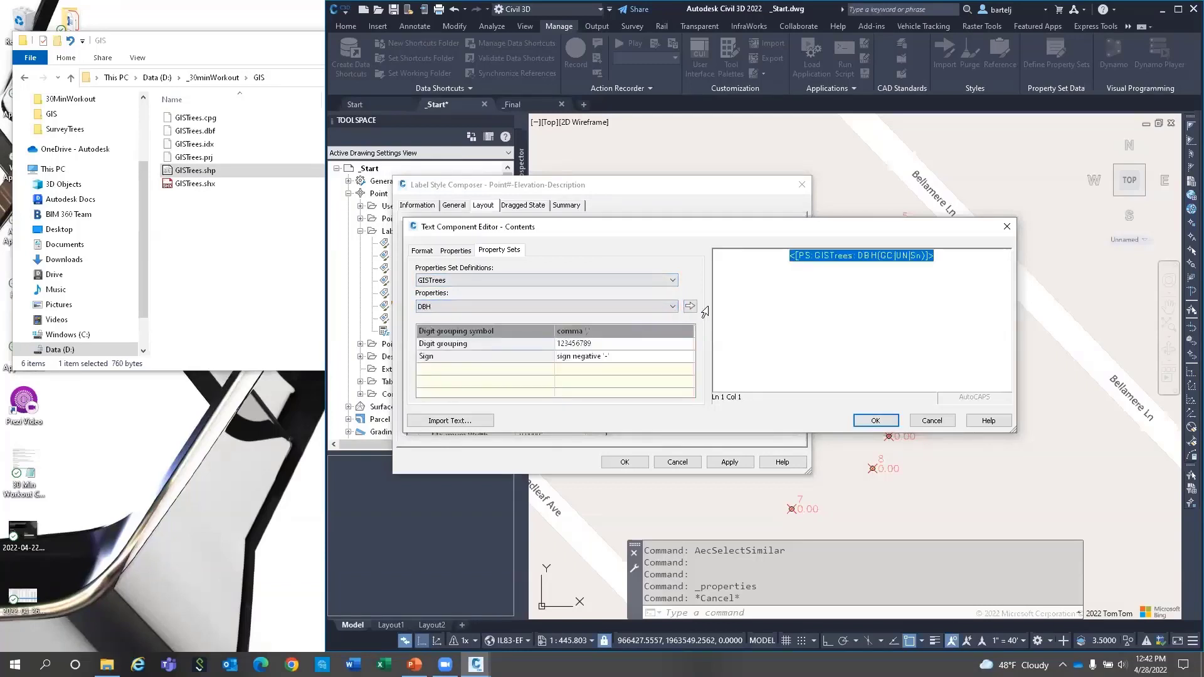
{"action": "left_click", "coordinate": [945, 255]}
{"action": "type", "text": "\""}
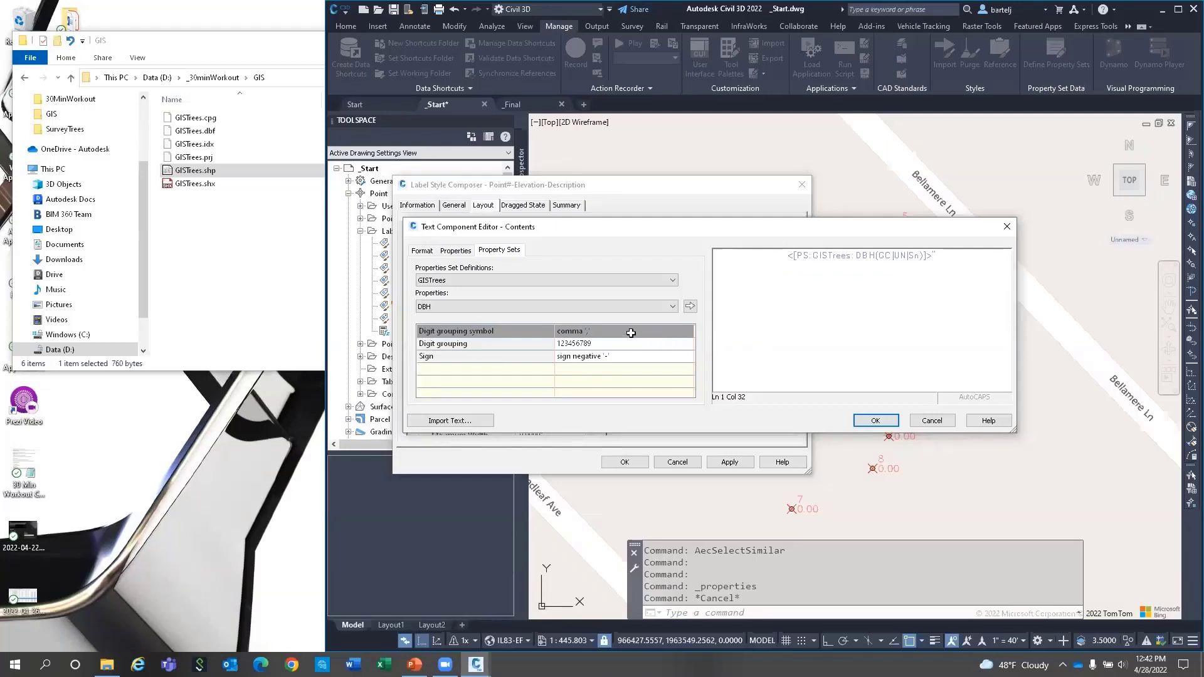
Insert the GISTrees Species property after the DBH inch mark, separated by a space.
{"action": "left_click", "coordinate": [673, 307]}
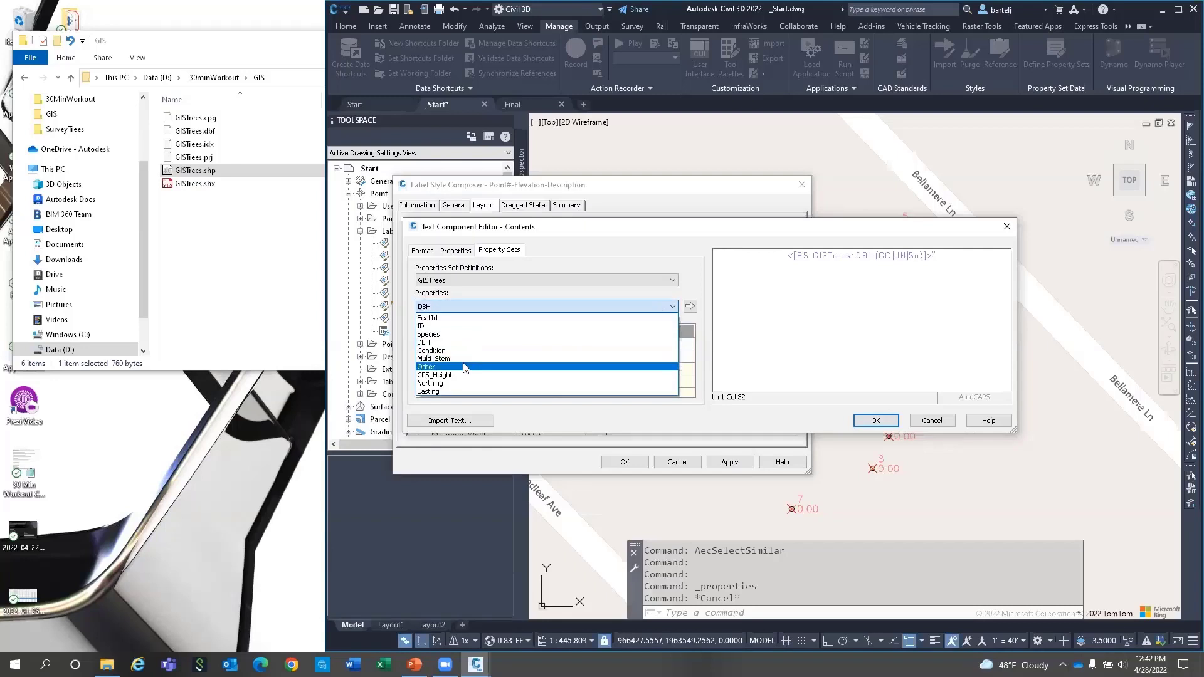
{"action": "left_click", "coordinate": [470, 334]}
{"action": "left_click", "coordinate": [690, 306]}
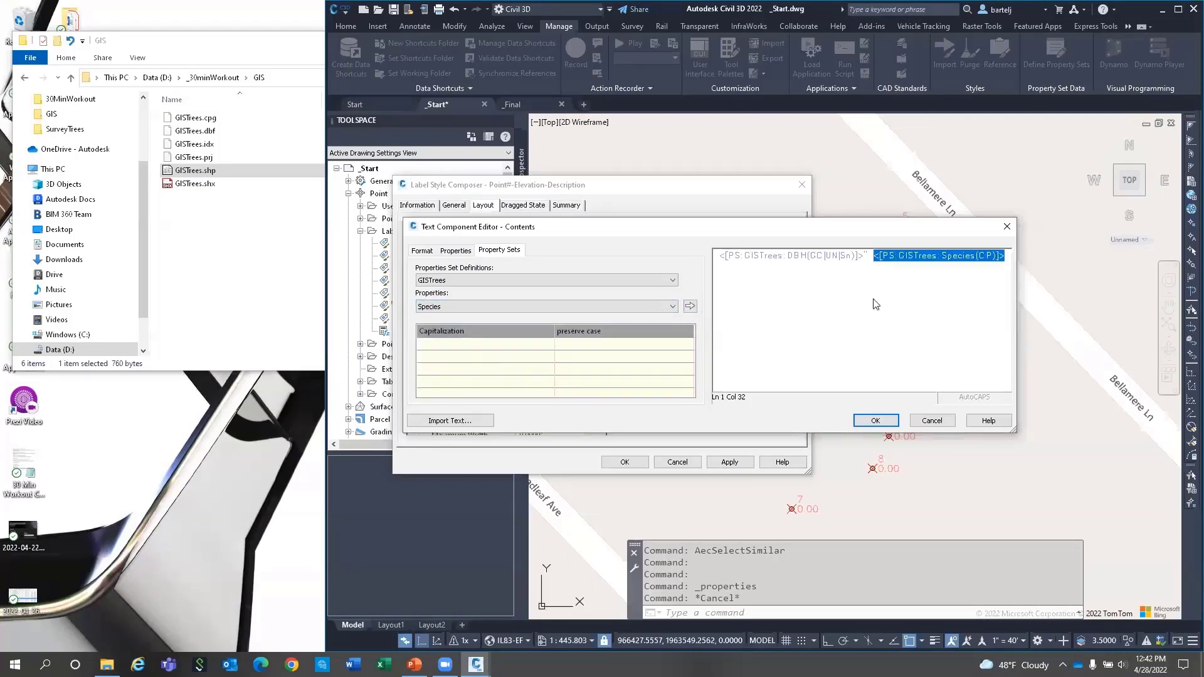
{"action": "left_click", "coordinate": [1007, 257]}
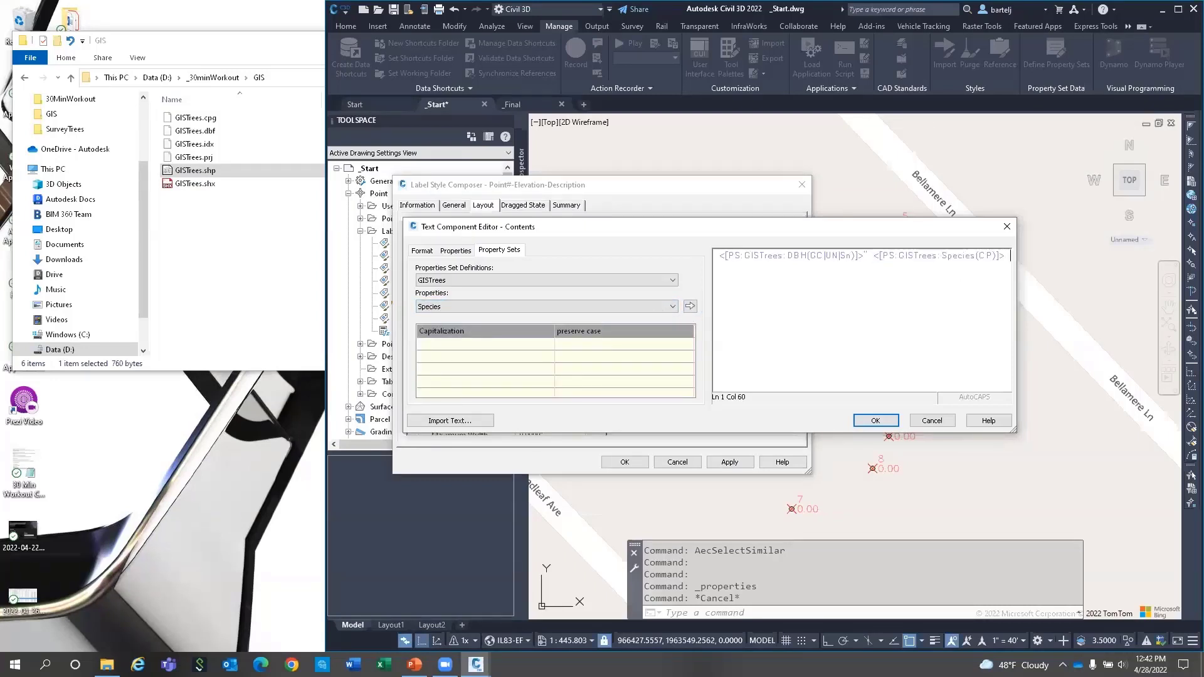
Add a second line with "in", the GISTrees Condition property and the word "Condition", and save the label style.
{"action": "key", "text": "Return"}
{"action": "type", "text": "in"}
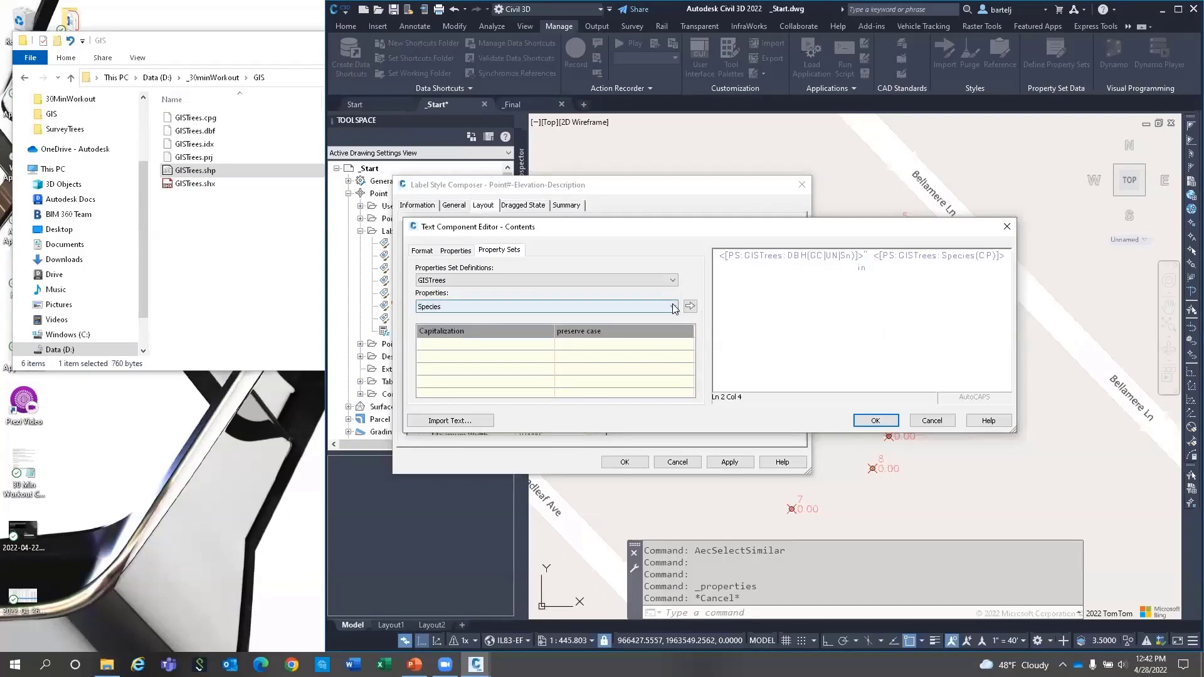
{"action": "left_click", "coordinate": [652, 304]}
{"action": "left_click", "coordinate": [473, 354]}
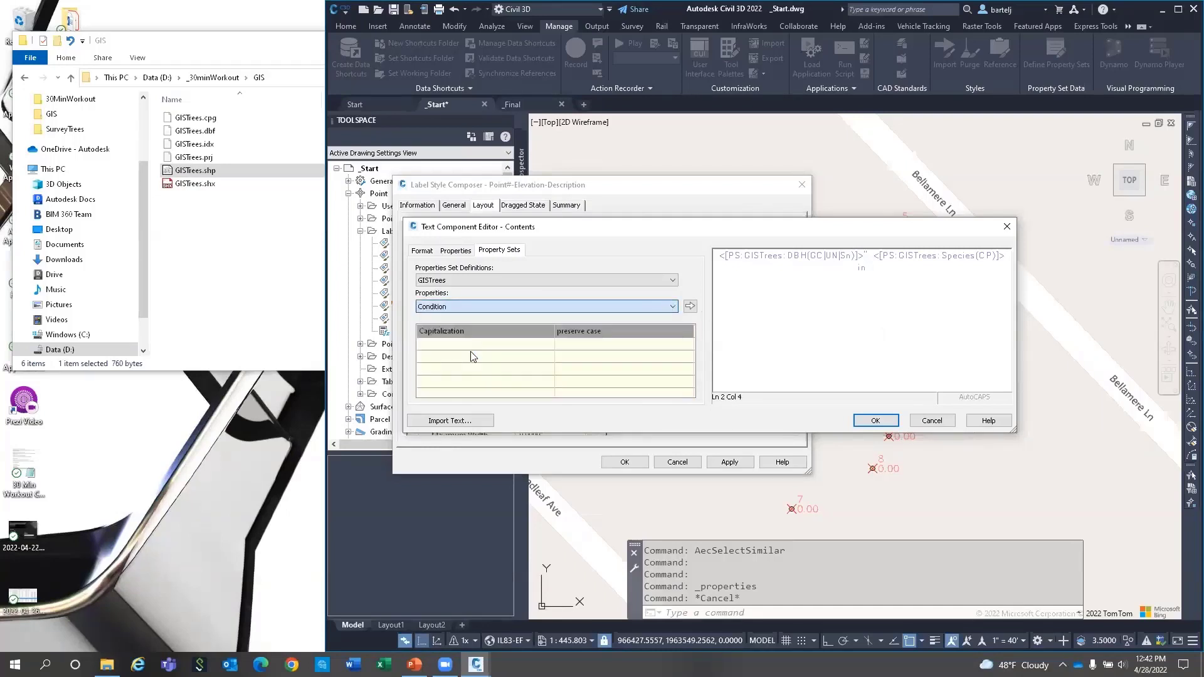
{"action": "left_click", "coordinate": [690, 306]}
{"action": "left_click", "coordinate": [946, 272]}
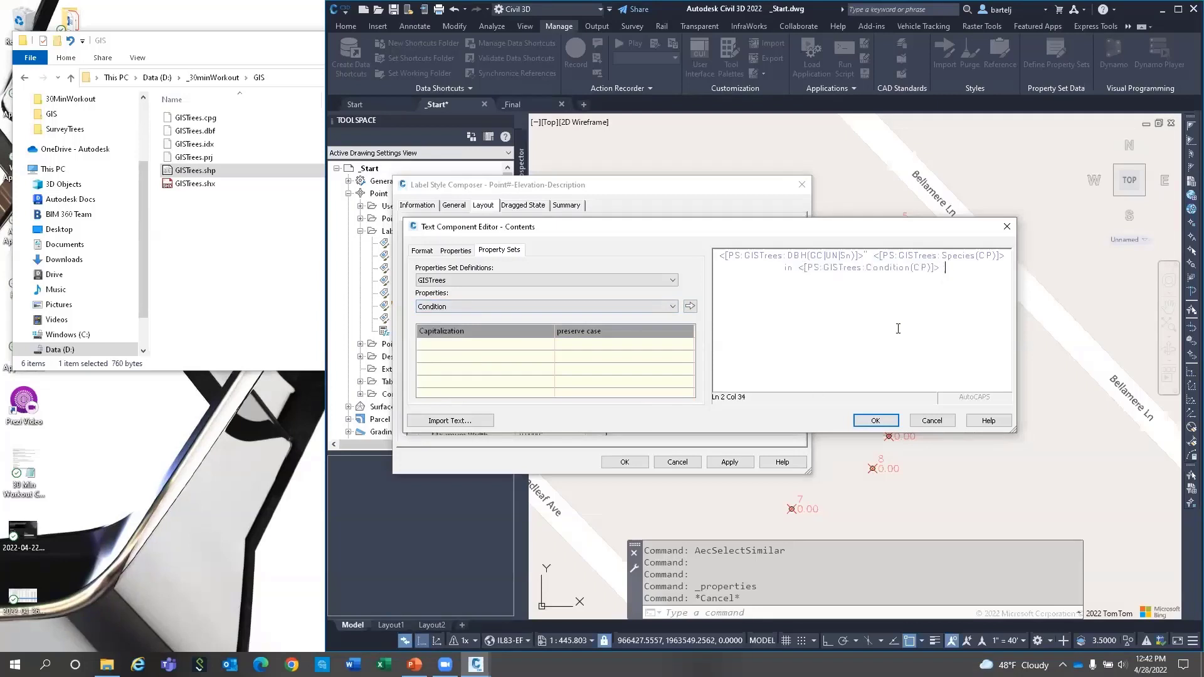
{"action": "type", "text": "Condition"}
{"action": "left_click", "coordinate": [875, 420]}
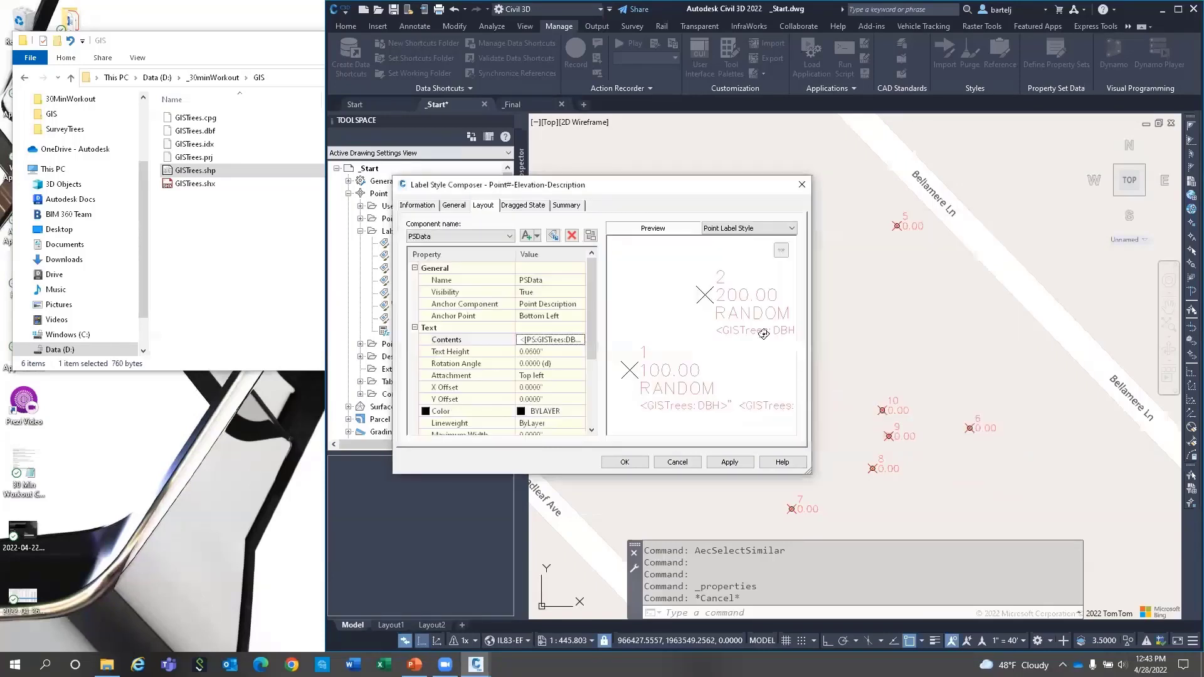
{"action": "left_click", "coordinate": [625, 462]}
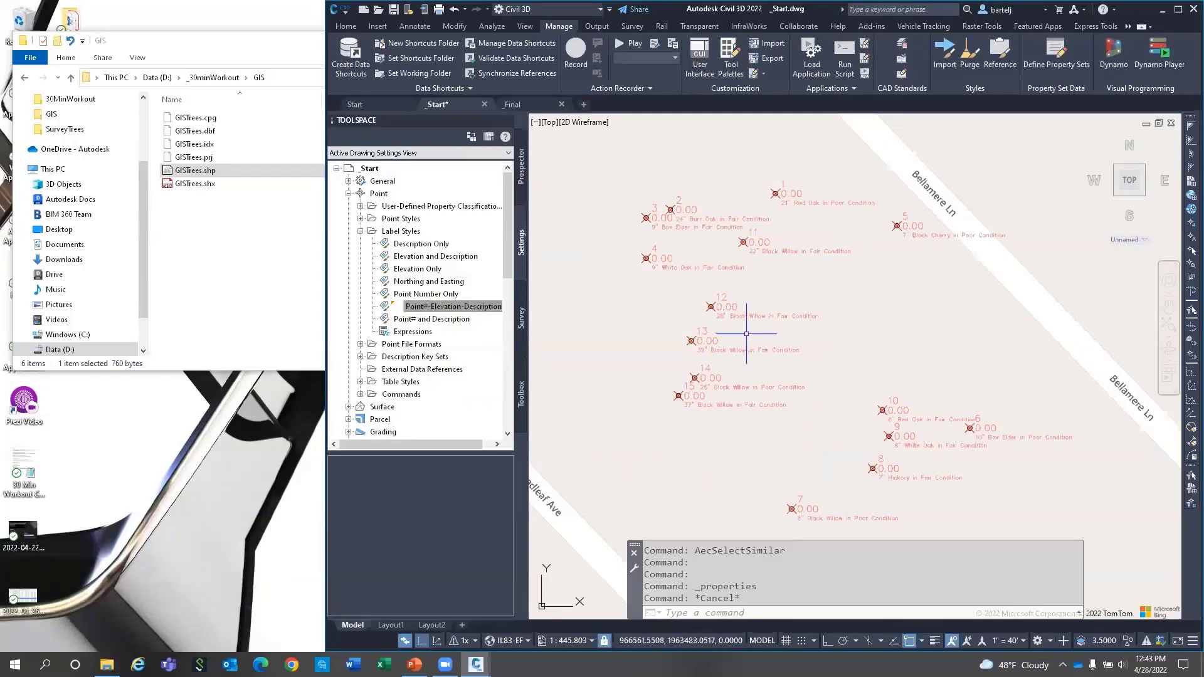
Examine the tree point labels across the drawing for the diameter, species and condition text.
{"action": "scroll", "coordinate": [645, 339], "scroll_direction": "up", "scroll_amount": 4}
{"action": "scroll", "coordinate": [740, 328], "scroll_direction": "up", "scroll_amount": 2}
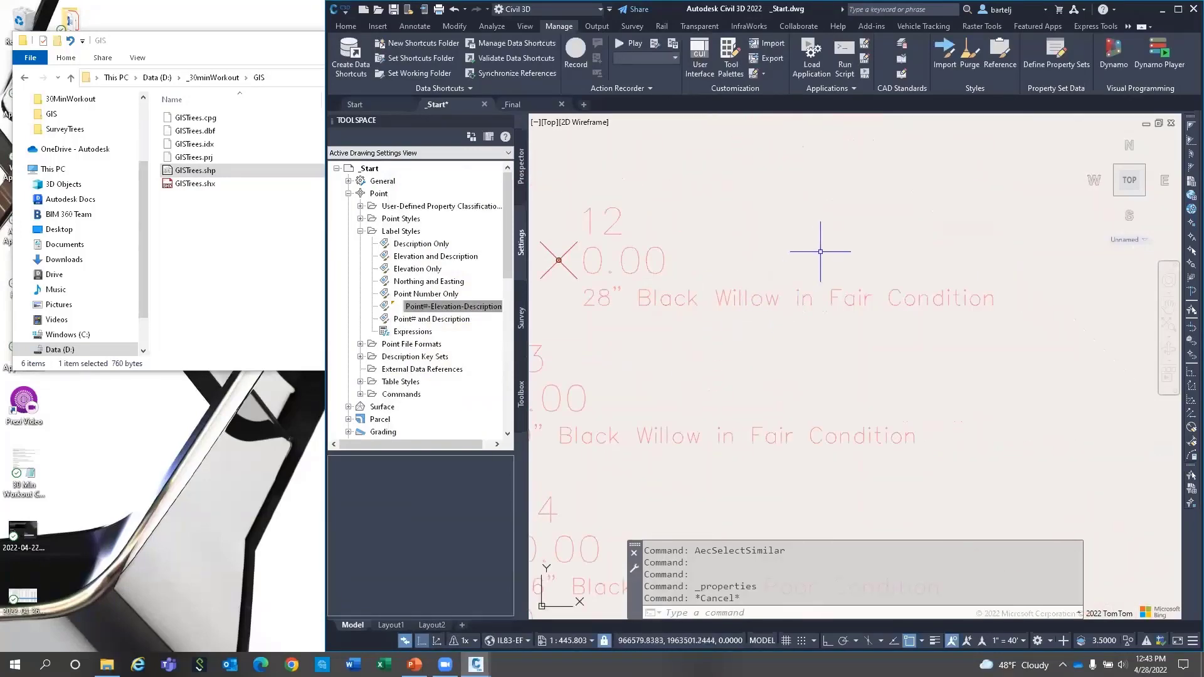
{"action": "mouse_move", "coordinate": [814, 247]}
{"action": "middle_mouse_down"}
{"action": "mouse_move", "coordinate": [834, 308]}
{"action": "mouse_move", "coordinate": [842, 407]}
{"action": "middle_mouse_up"}
{"action": "scroll", "coordinate": [849, 326], "scroll_direction": "down", "scroll_amount": 1}
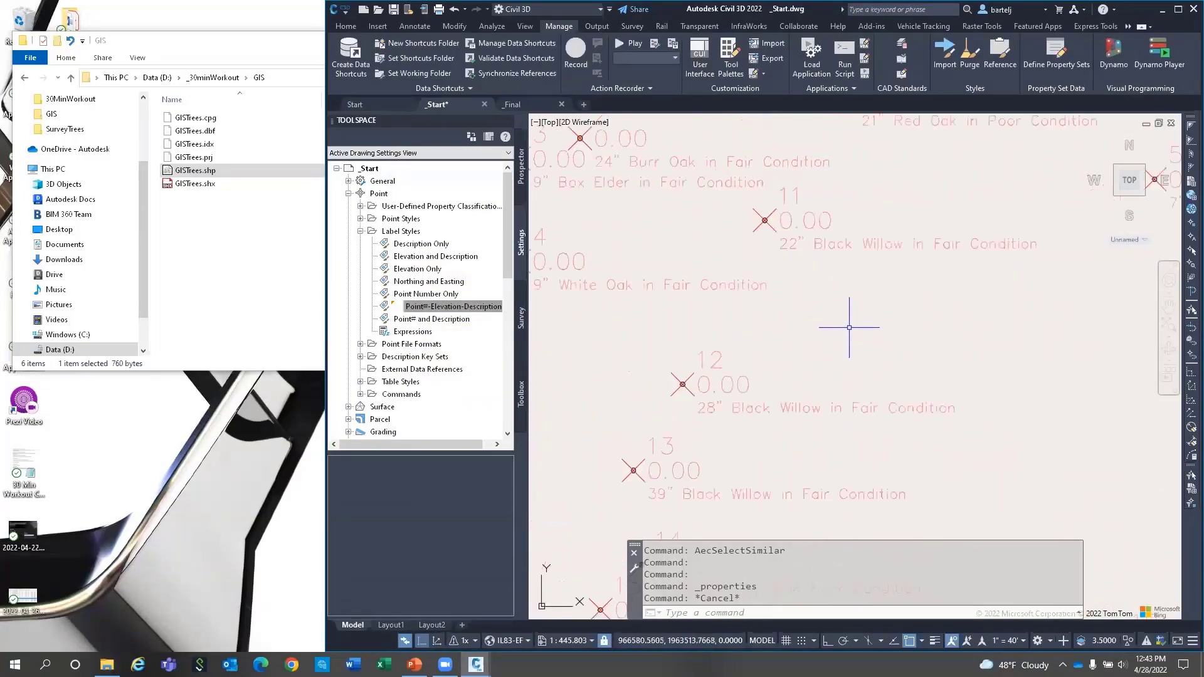
{"action": "middle_click_drag", "start_coordinate": [885, 299], "coordinate": [726, 446]}
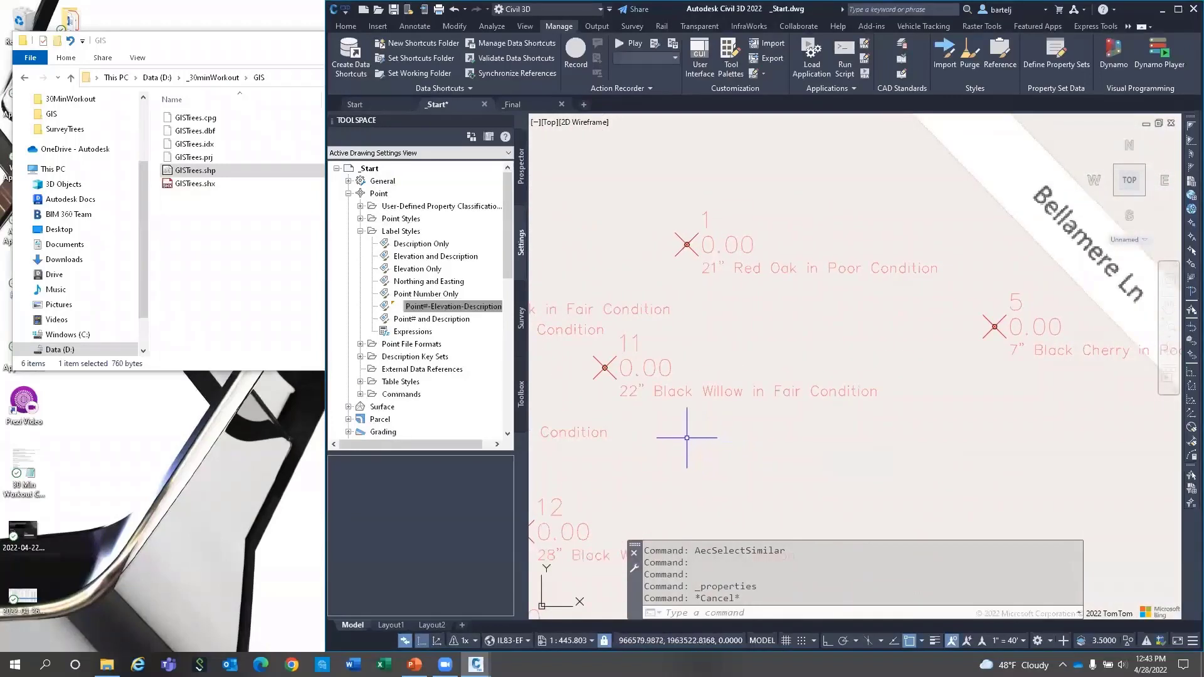
{"action": "scroll", "coordinate": [667, 425], "scroll_direction": "down", "scroll_amount": 1}
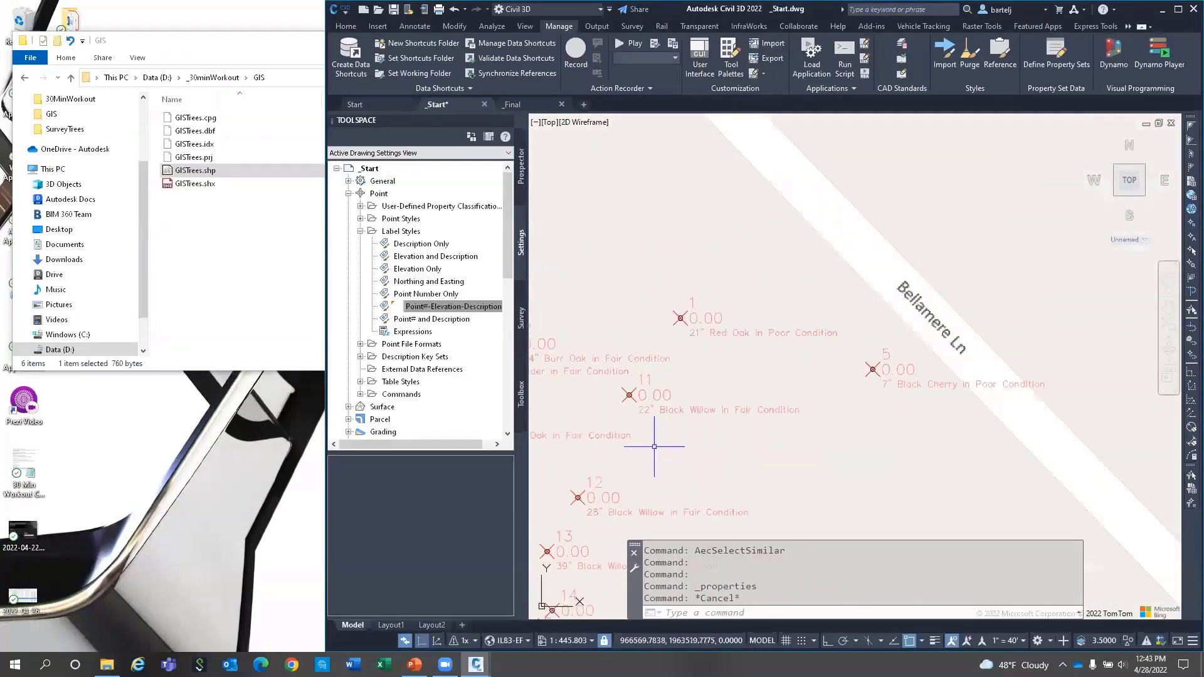
{"action": "mouse_move", "coordinate": [634, 435]}
{"action": "middle_mouse_down"}
{"action": "mouse_move", "coordinate": [831, 306]}
{"action": "mouse_move", "coordinate": [791, 283]}
{"action": "middle_mouse_up"}
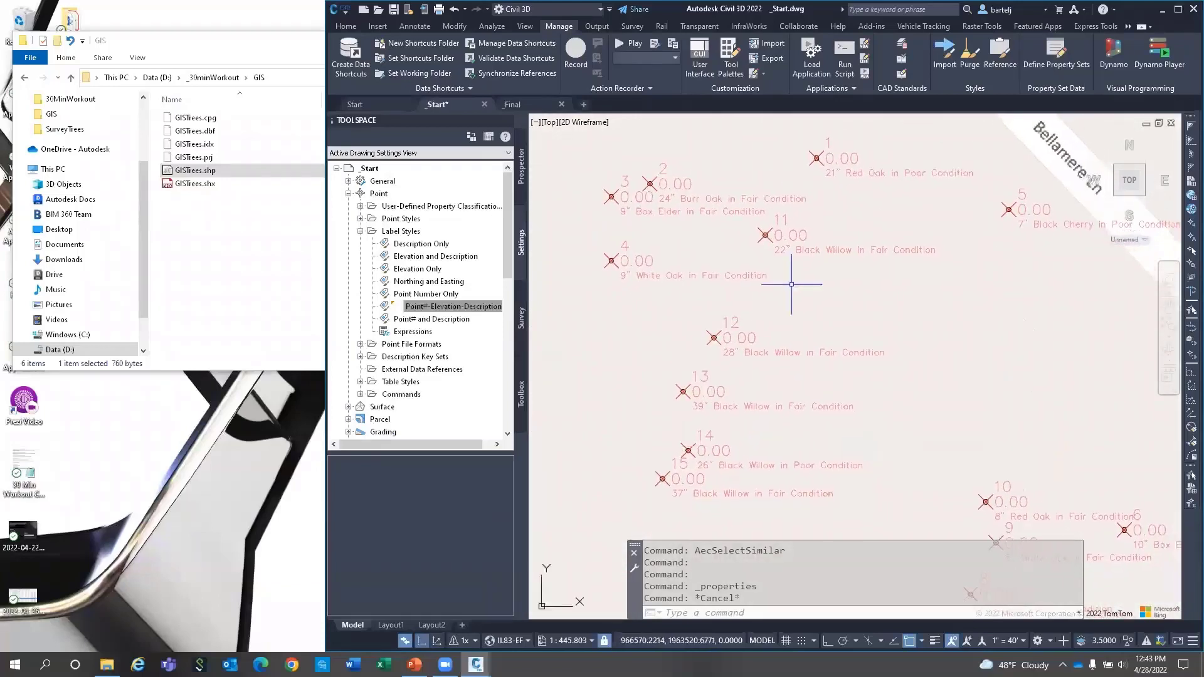
{"action": "scroll", "coordinate": [811, 313], "scroll_direction": "down", "scroll_amount": 2}
{"action": "middle_click_drag", "start_coordinate": [832, 348], "coordinate": [794, 311]}
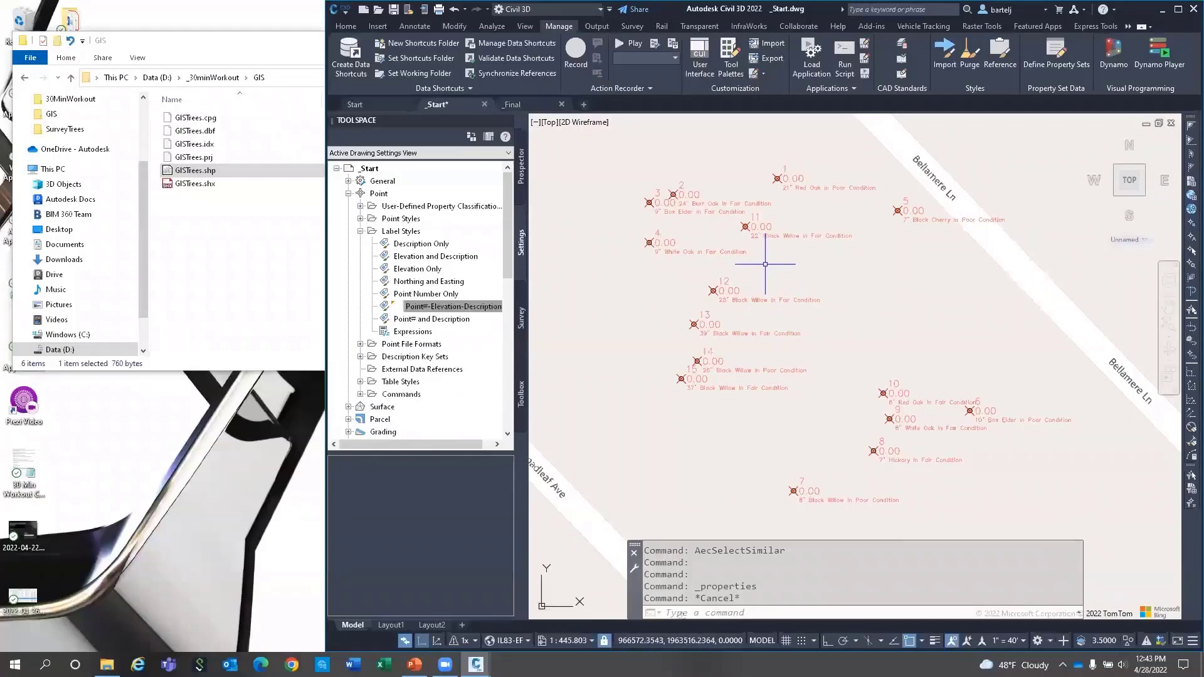
{"action": "middle_click_drag", "start_coordinate": [768, 260], "coordinate": [748, 292]}
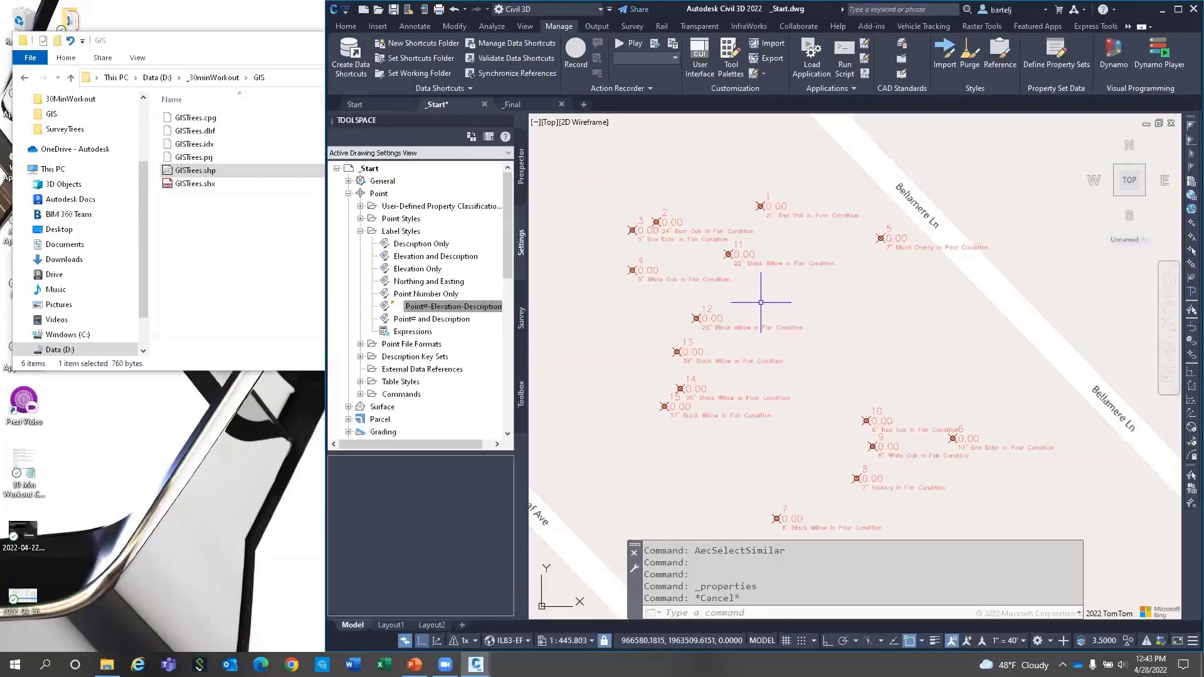
Export the points in PNEZD (comma delimited) format to GISTrees.csv in the _30minWorkout folder.
{"action": "left_click", "coordinate": [596, 27]}
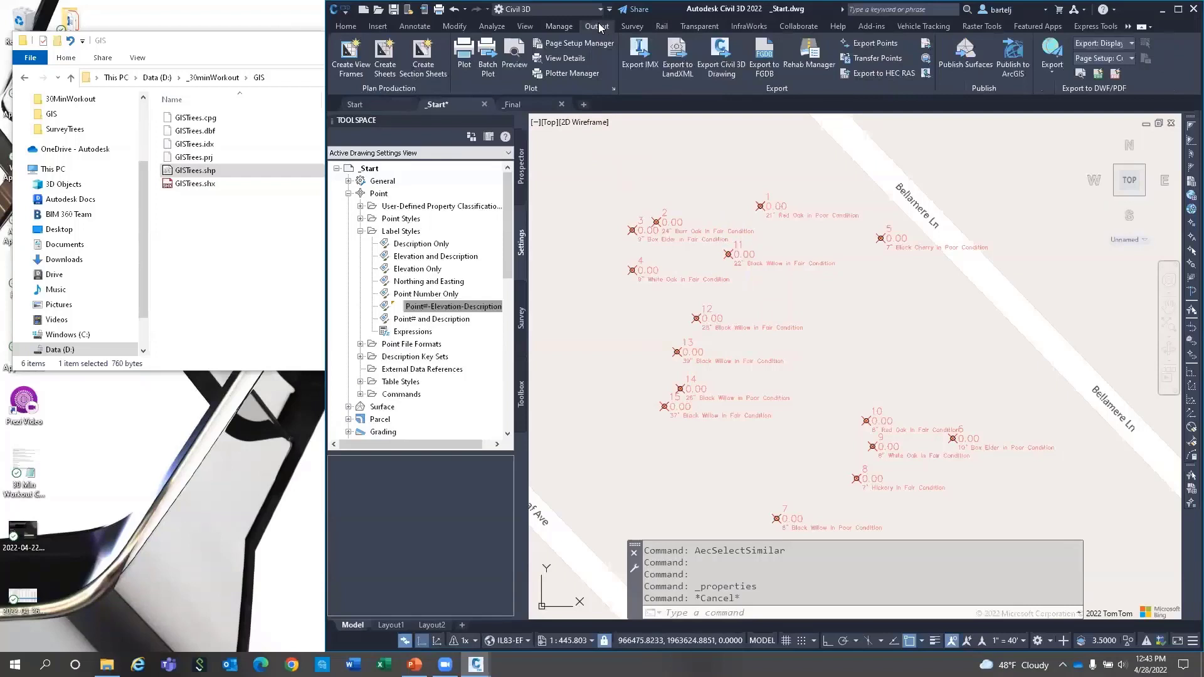
{"action": "left_click", "coordinate": [871, 45]}
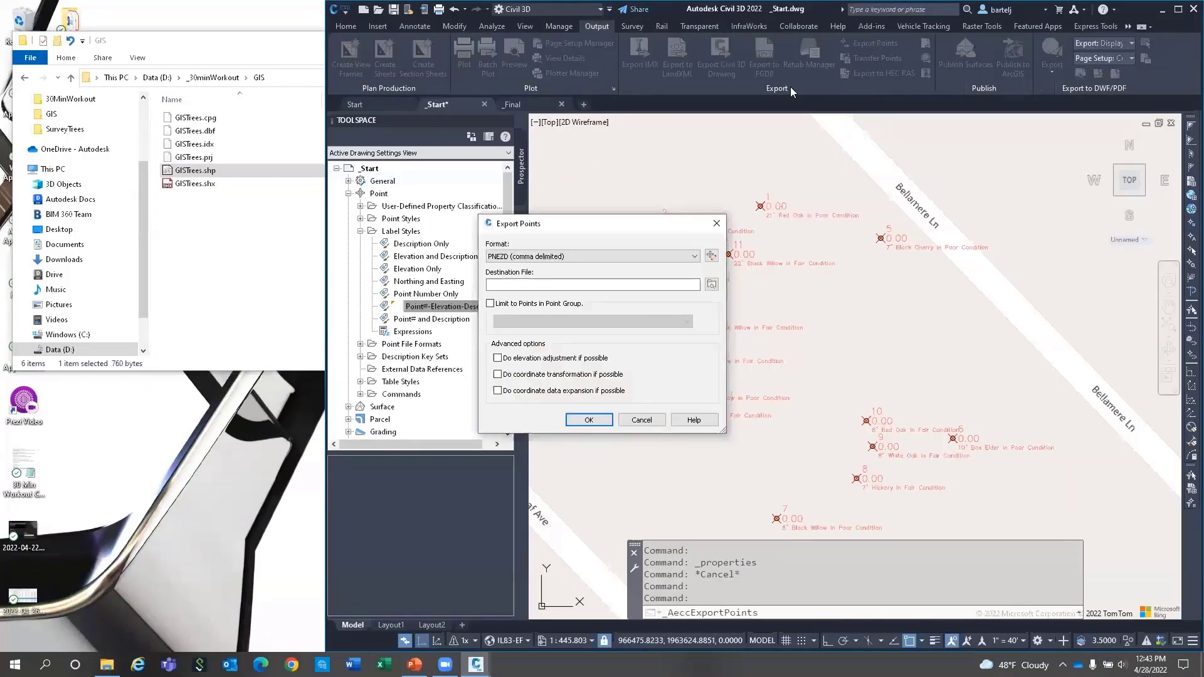
{"action": "left_click", "coordinate": [528, 284]}
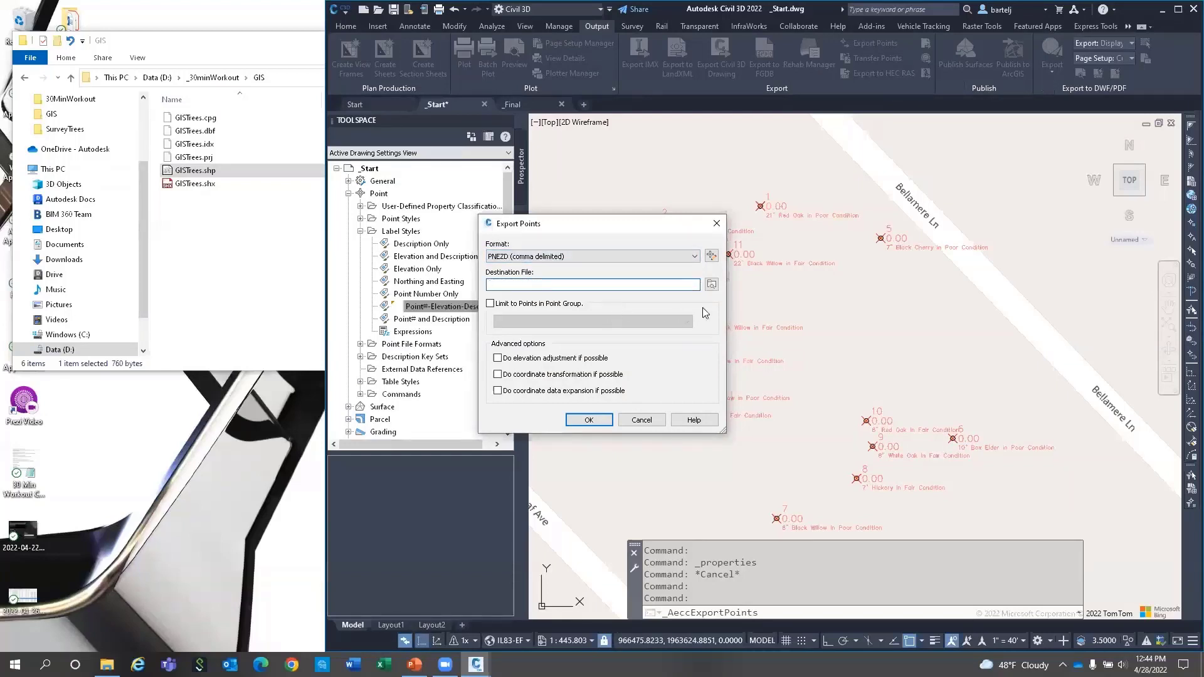
{"action": "left_click", "coordinate": [712, 285]}
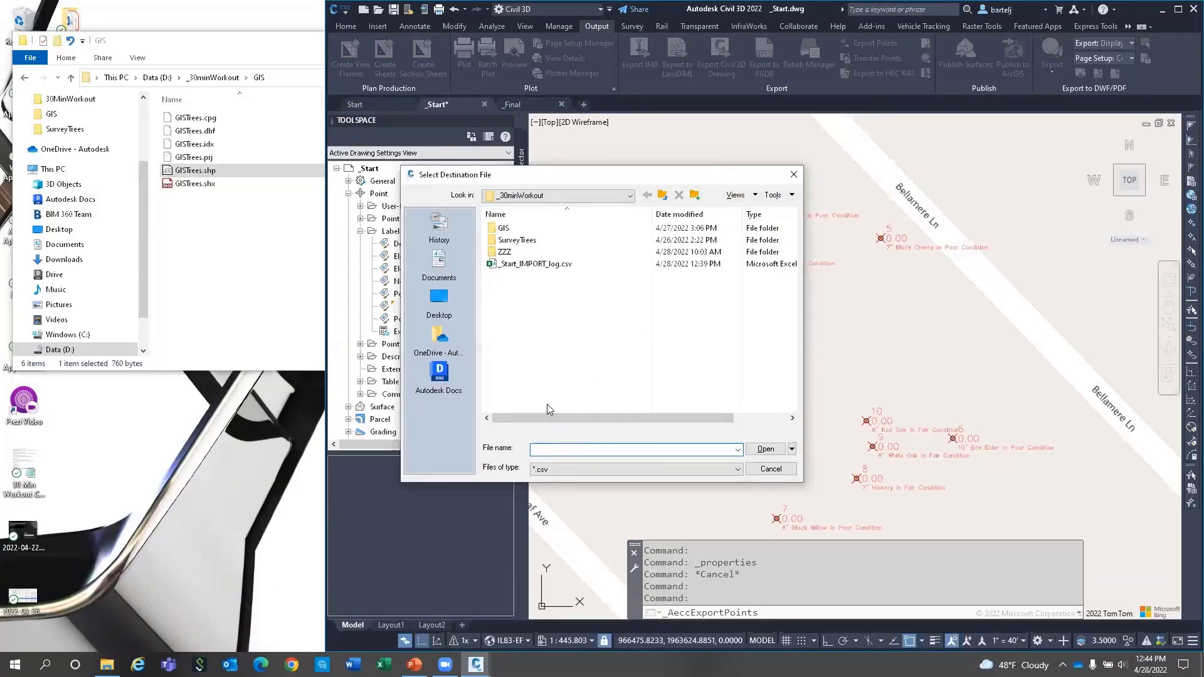
{"action": "type", "text": "GISTrees"}
{"action": "left_click", "coordinate": [760, 449]}
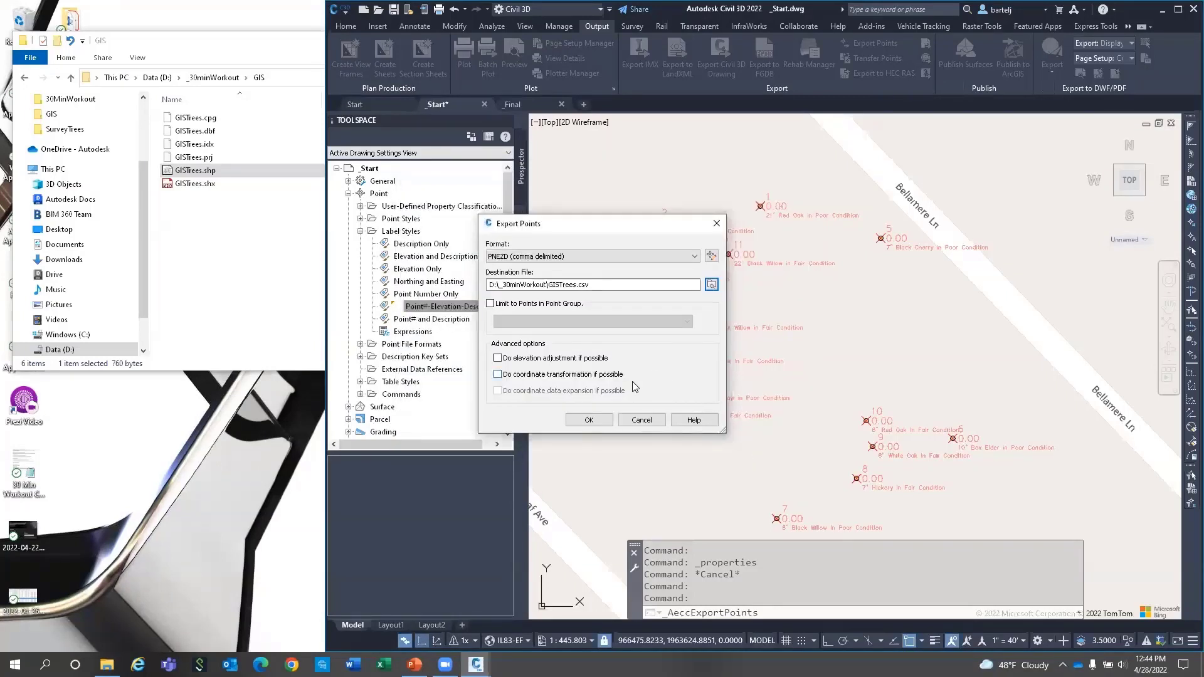
{"action": "left_click", "coordinate": [589, 419]}
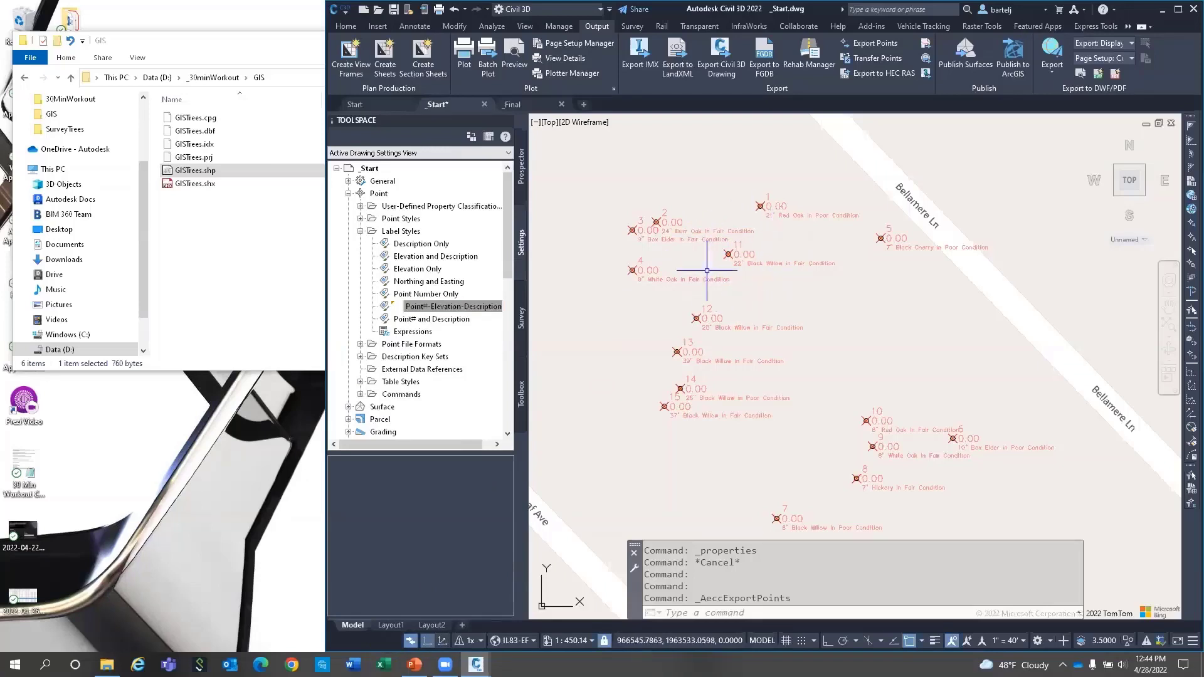
Switch to PowerPoint to review the Today's Challenge slide on tree information, and return to Civil 3D.
{"action": "left_click", "coordinate": [677, 271]}
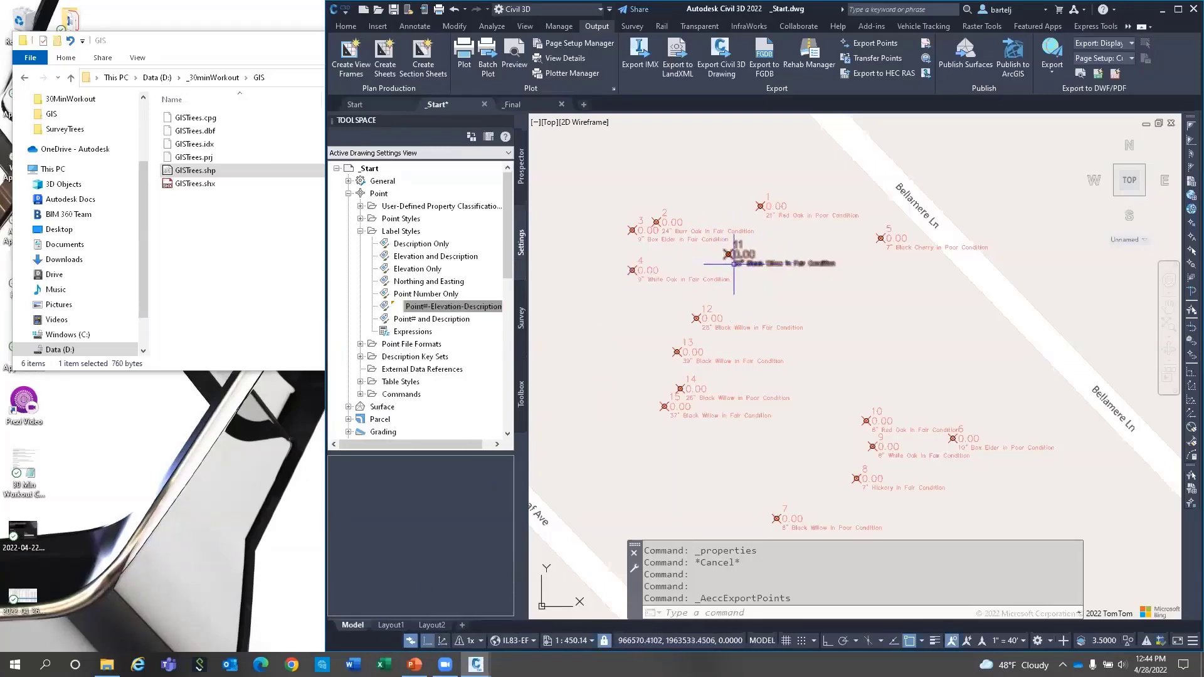
{"action": "left_click", "coordinate": [414, 664]}
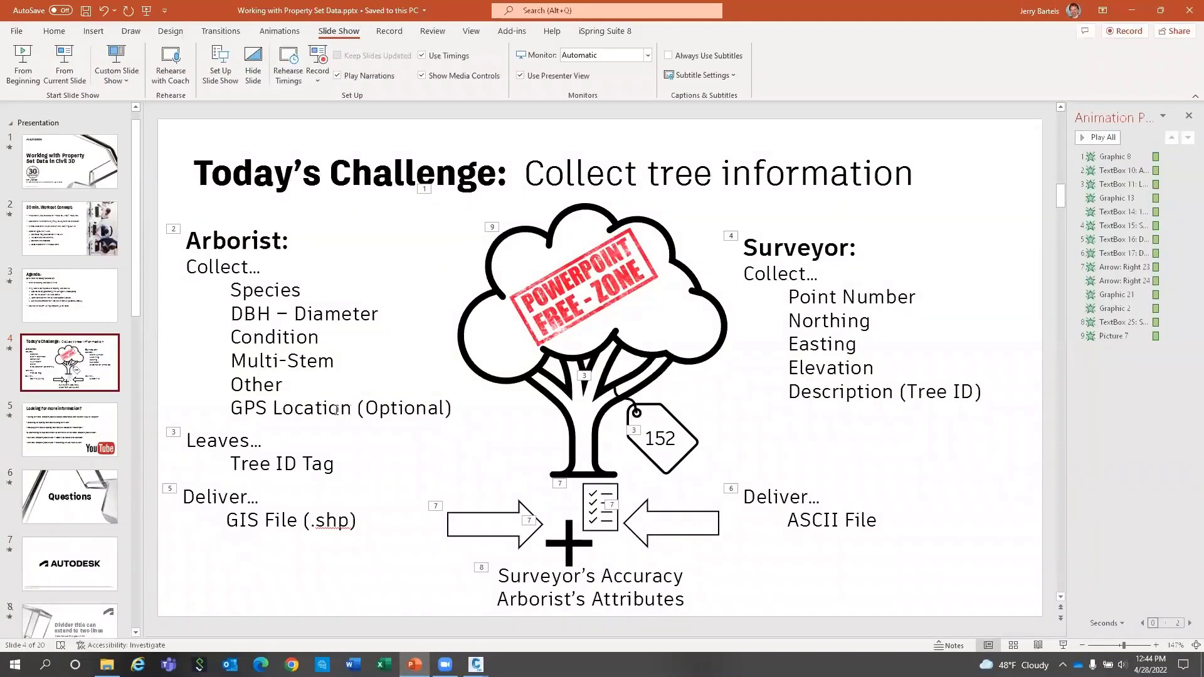
{"action": "left_click", "coordinate": [1132, 10]}
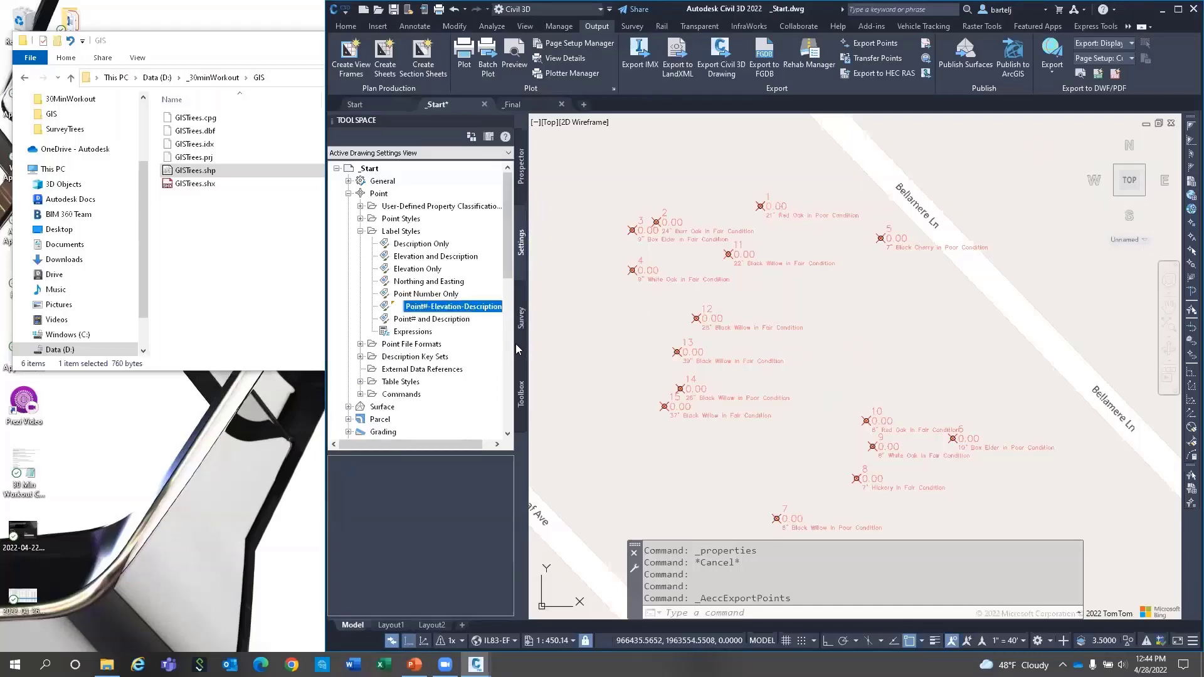
Start the SHP Import utility and add GISTrees.shp to the SHP files for import.
{"action": "left_click", "coordinate": [524, 382]}
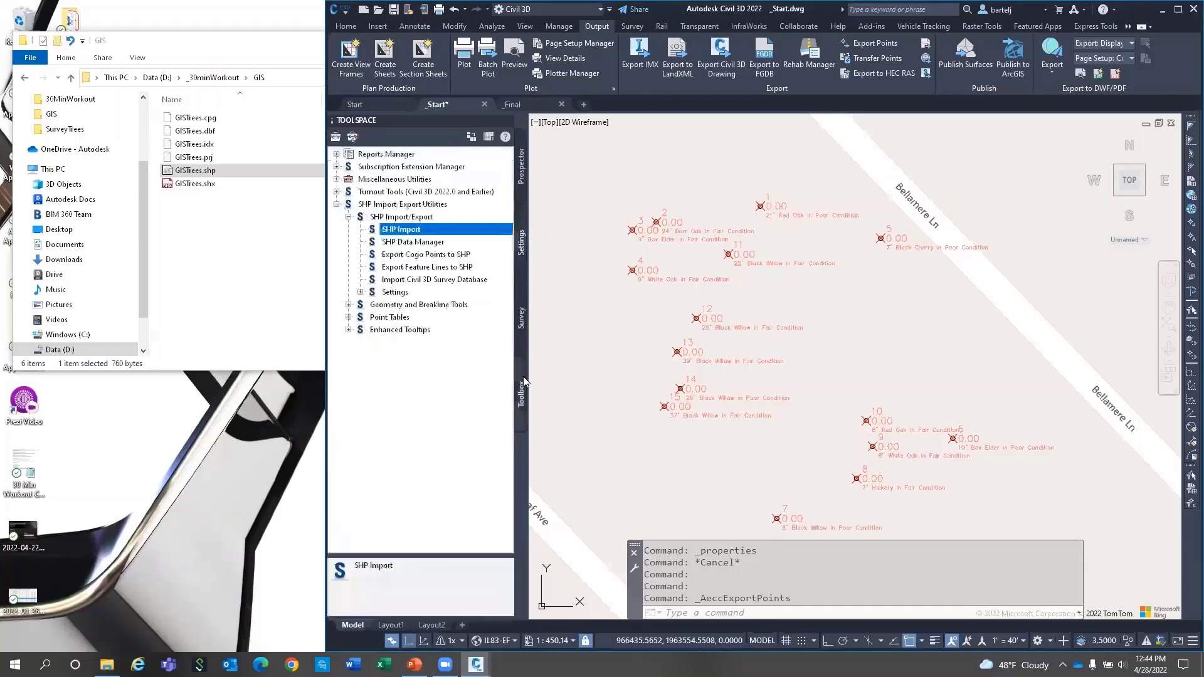
{"action": "right_click", "coordinate": [397, 233]}
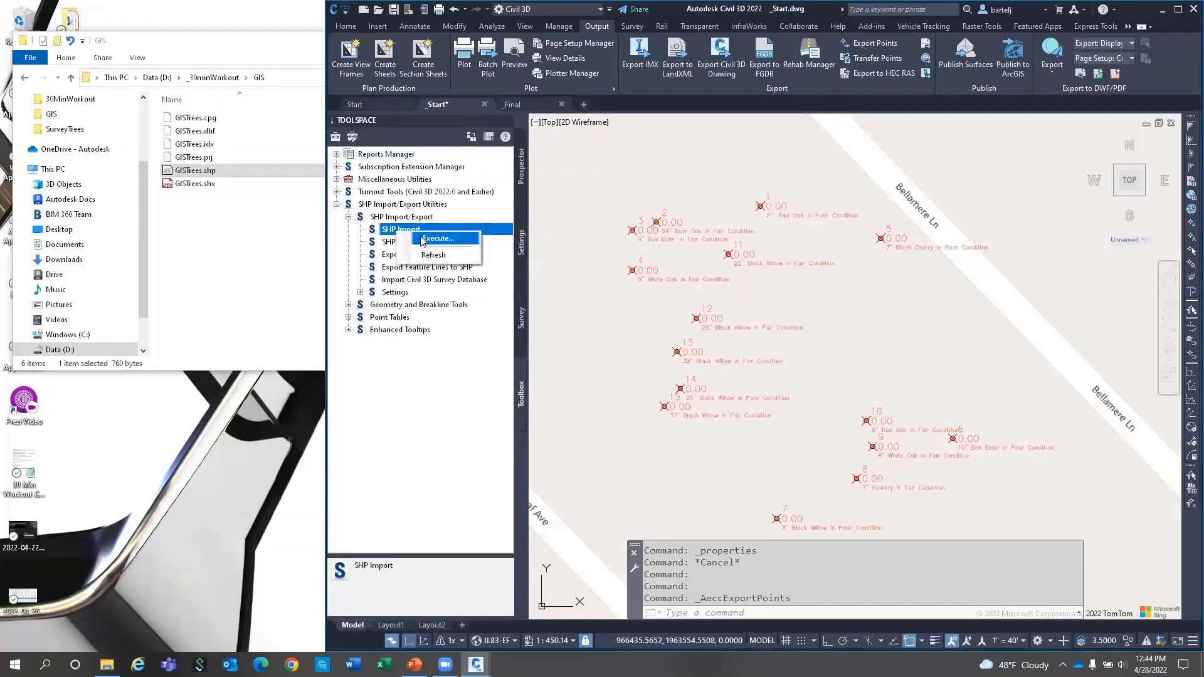
{"action": "left_click", "coordinate": [429, 239]}
{"action": "left_click", "coordinate": [683, 261]}
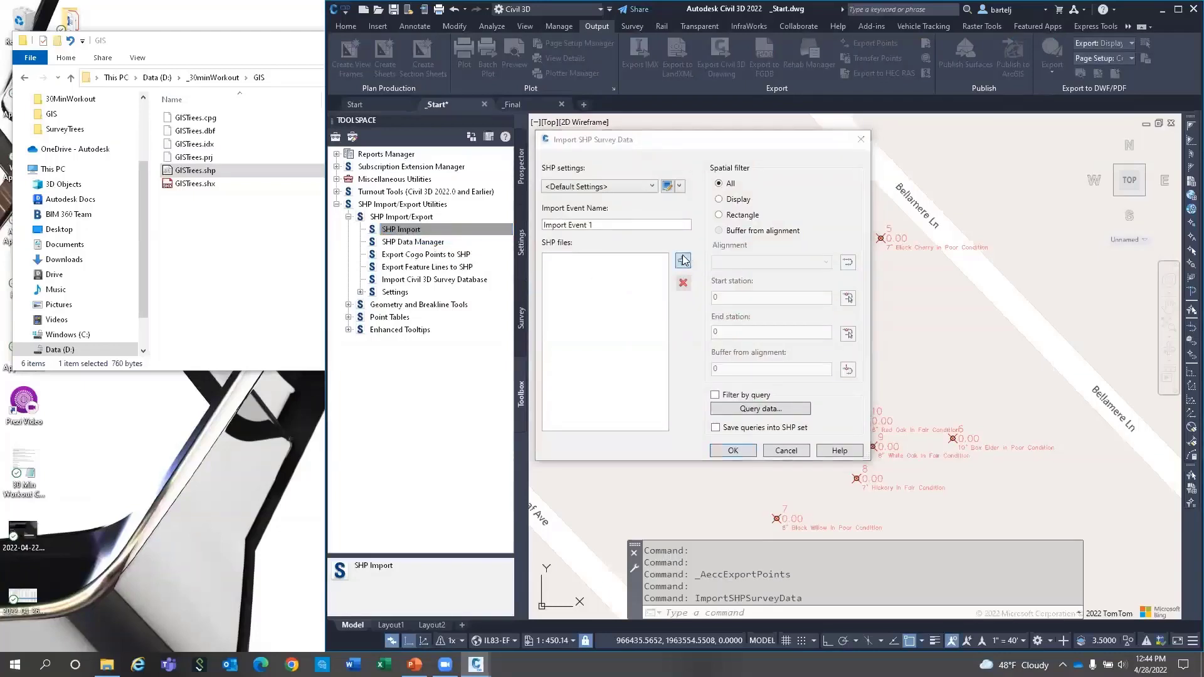
{"action": "left_click", "coordinate": [714, 229]}
{"action": "left_click", "coordinate": [991, 455]}
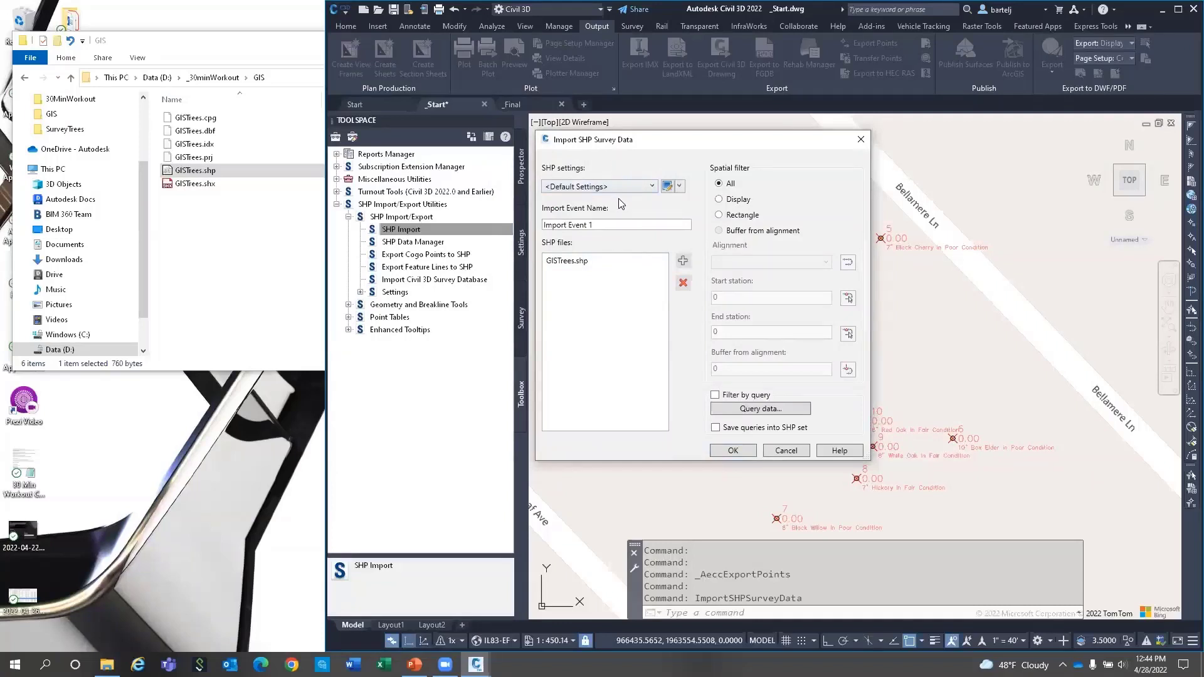
Create a new SHP import settings definition named 30minW.
{"action": "left_click", "coordinate": [680, 187]}
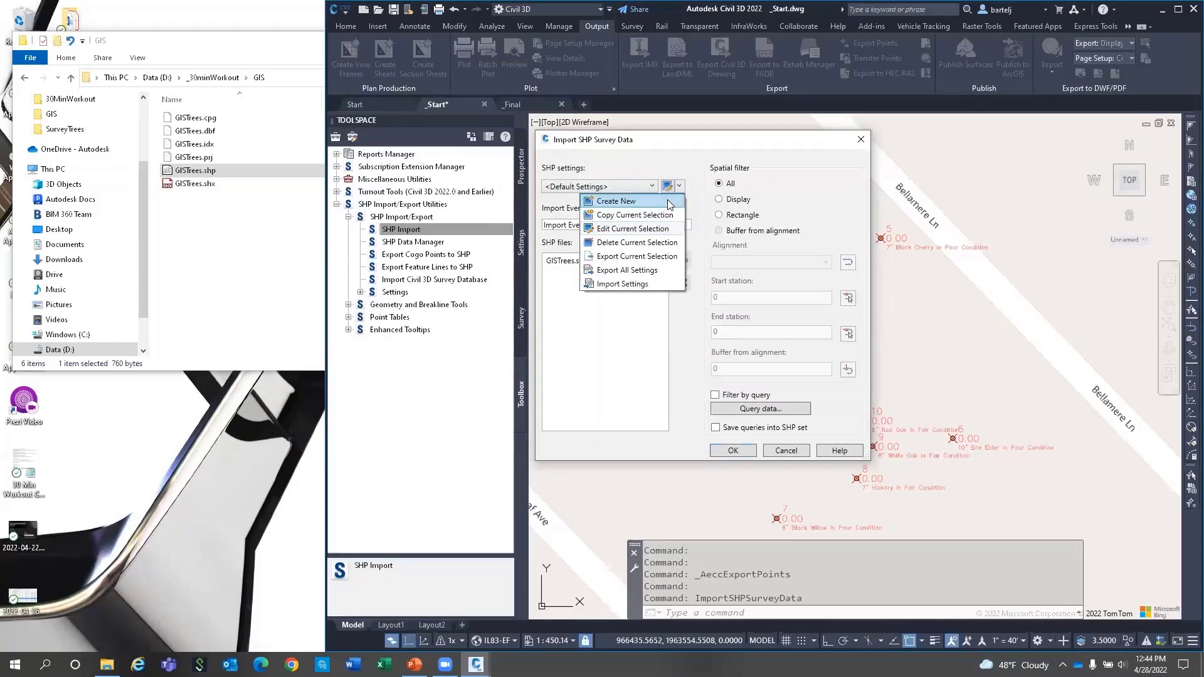
{"action": "left_click", "coordinate": [669, 202]}
{"action": "left_click_drag", "start_coordinate": [539, 189], "coordinate": [478, 197]}
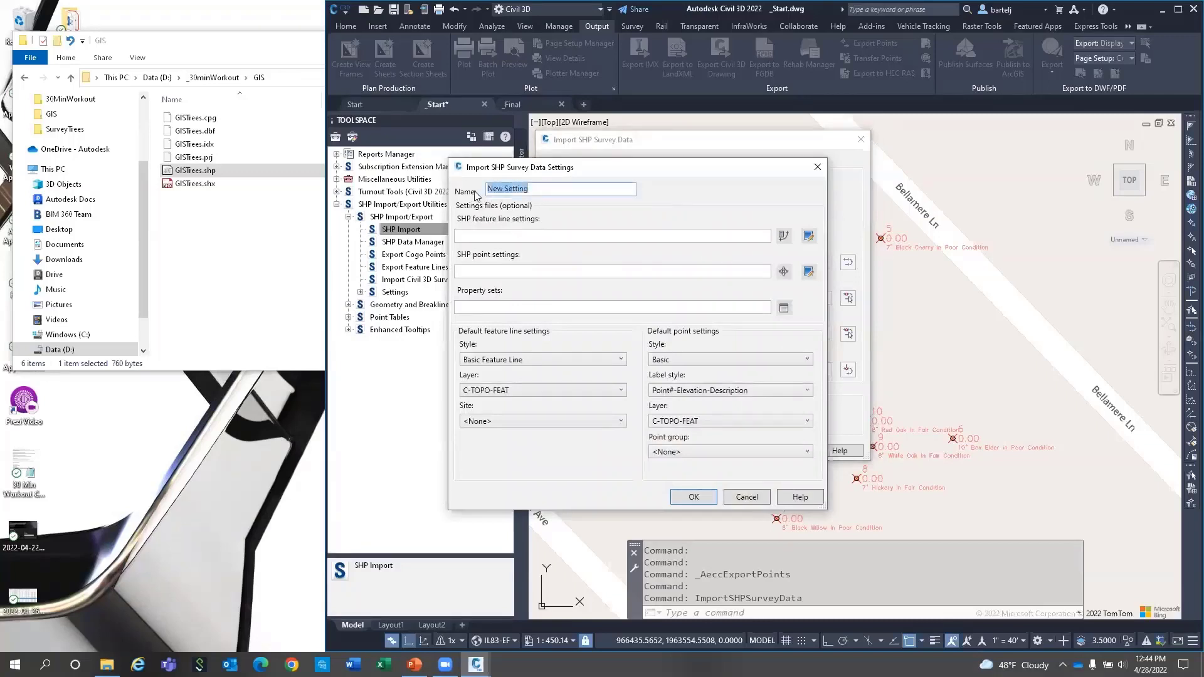
{"action": "type", "text": "30minW"}
Open the SHP point settings editor and add a point setting named Arborist for the SHP file GISTrees.shp.
{"action": "left_click", "coordinate": [808, 272]}
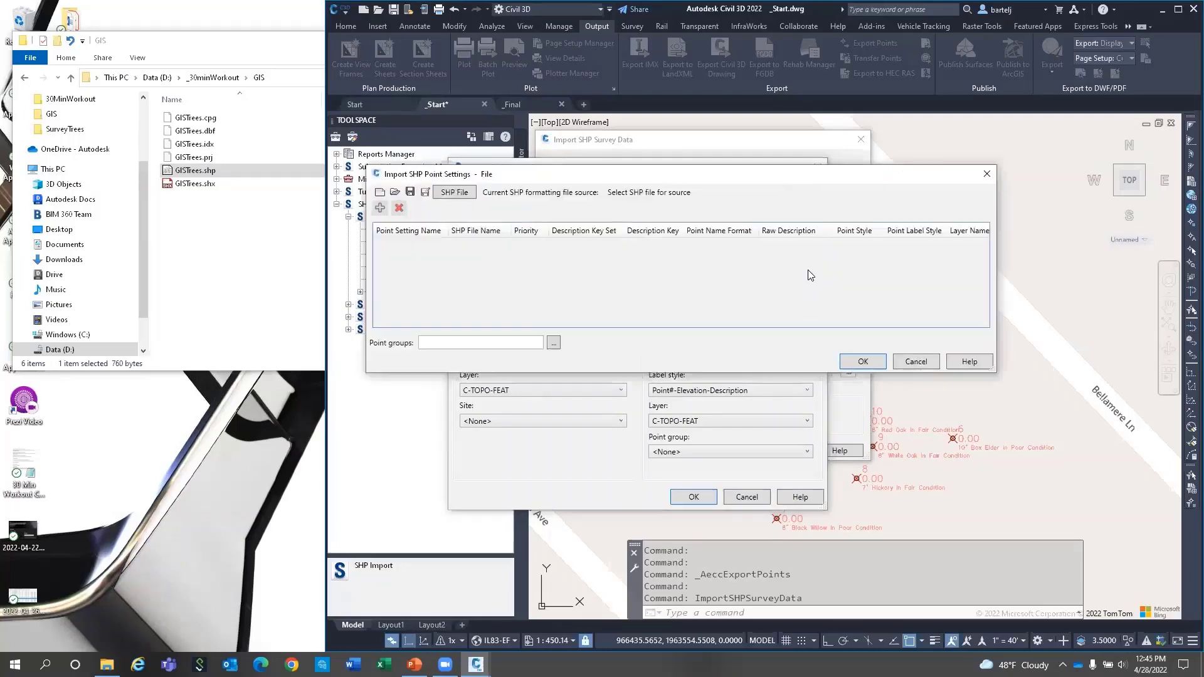
{"action": "left_click", "coordinate": [380, 207]}
{"action": "left_click", "coordinate": [400, 246]}
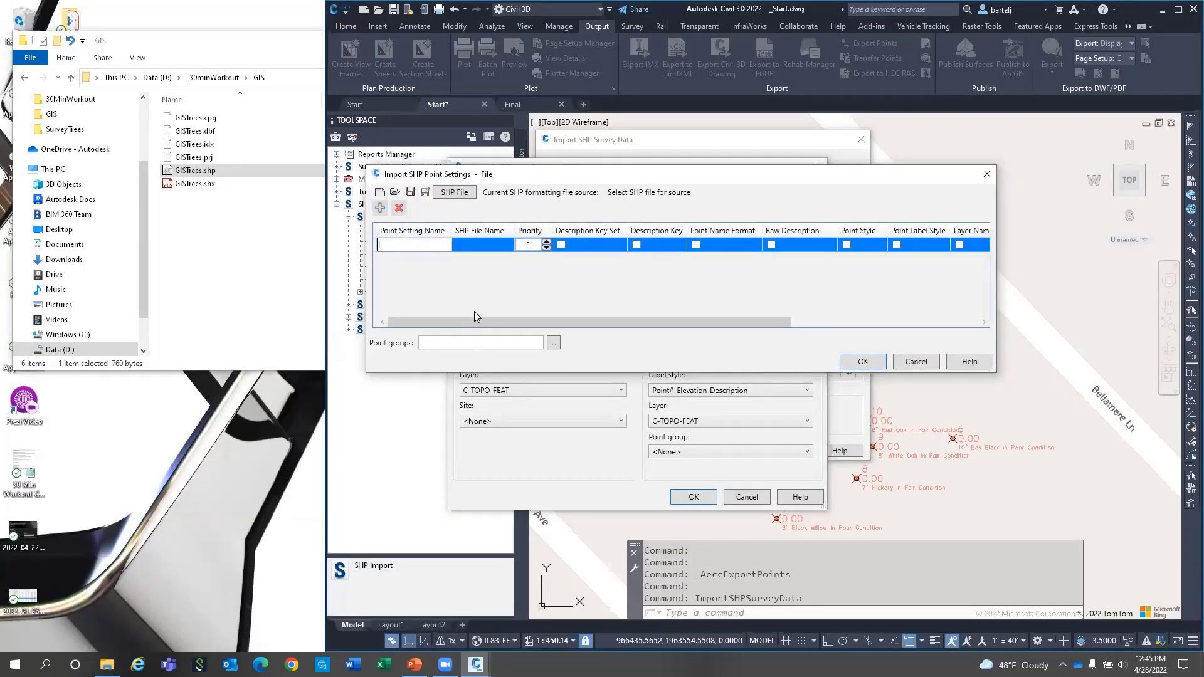
{"action": "type", "text": "Arborist"}
{"action": "left_click", "coordinate": [488, 242]}
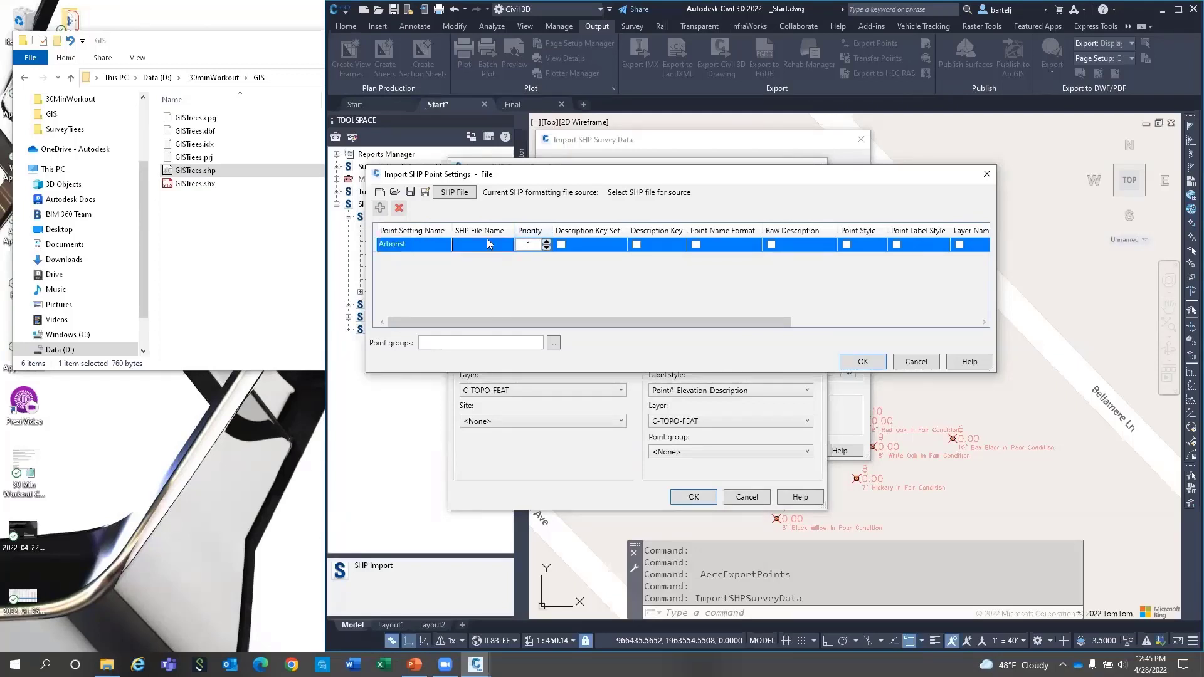
{"action": "type", "text": "GISTrees.sh"}
{"action": "key", "text": "BackSpace"}
{"action": "key", "text": "Return"}
{"action": "left_click_drag", "start_coordinate": [592, 321], "coordinate": [613, 321]}
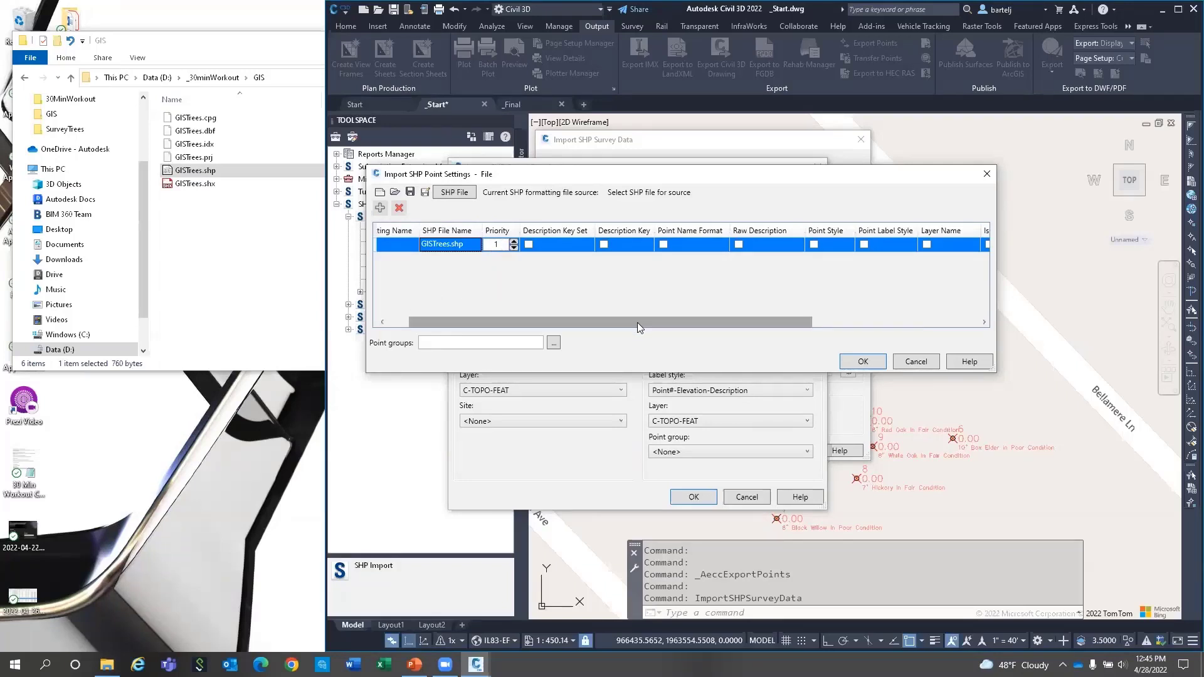
{"action": "left_click_drag", "start_coordinate": [637, 322], "coordinate": [658, 320]}
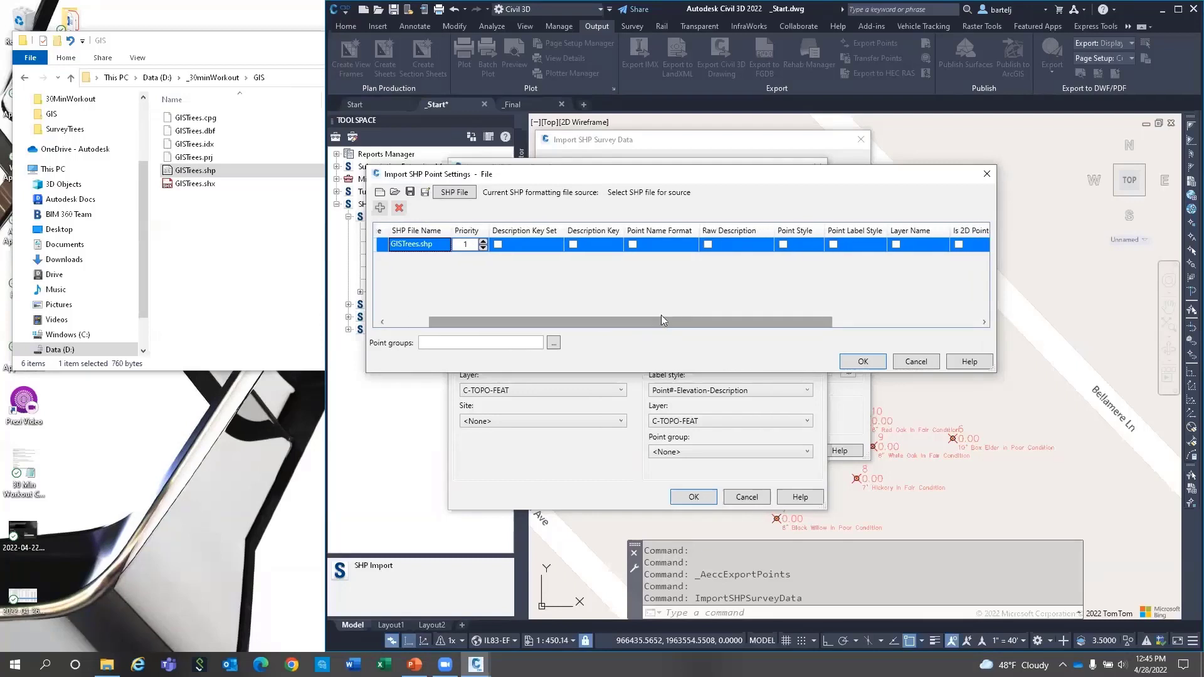
{"action": "left_click", "coordinate": [709, 245]}
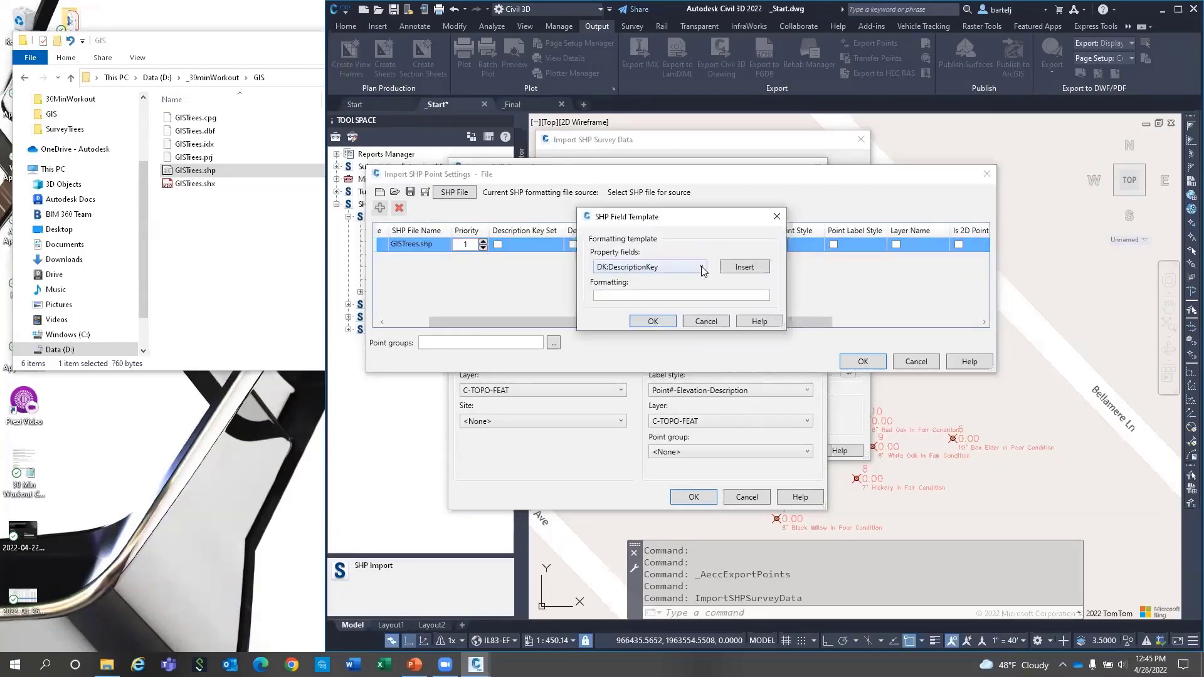
{"action": "left_click", "coordinate": [702, 267]}
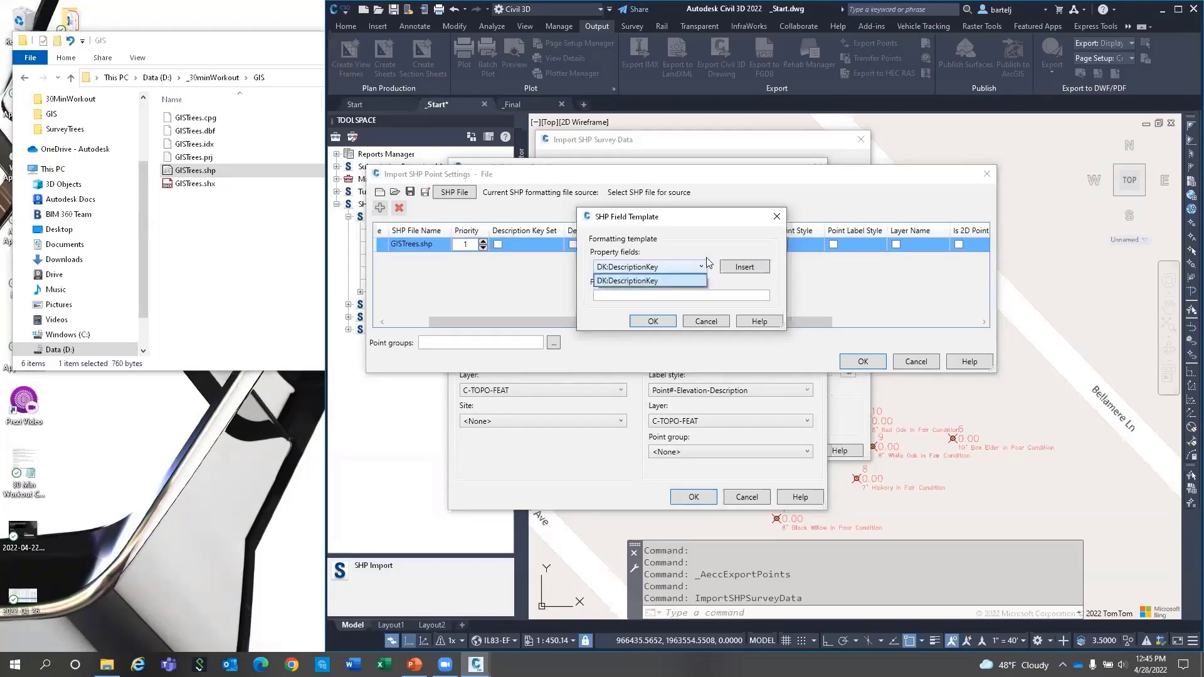
{"action": "left_click", "coordinate": [706, 322]}
{"action": "left_click", "coordinate": [703, 321]}
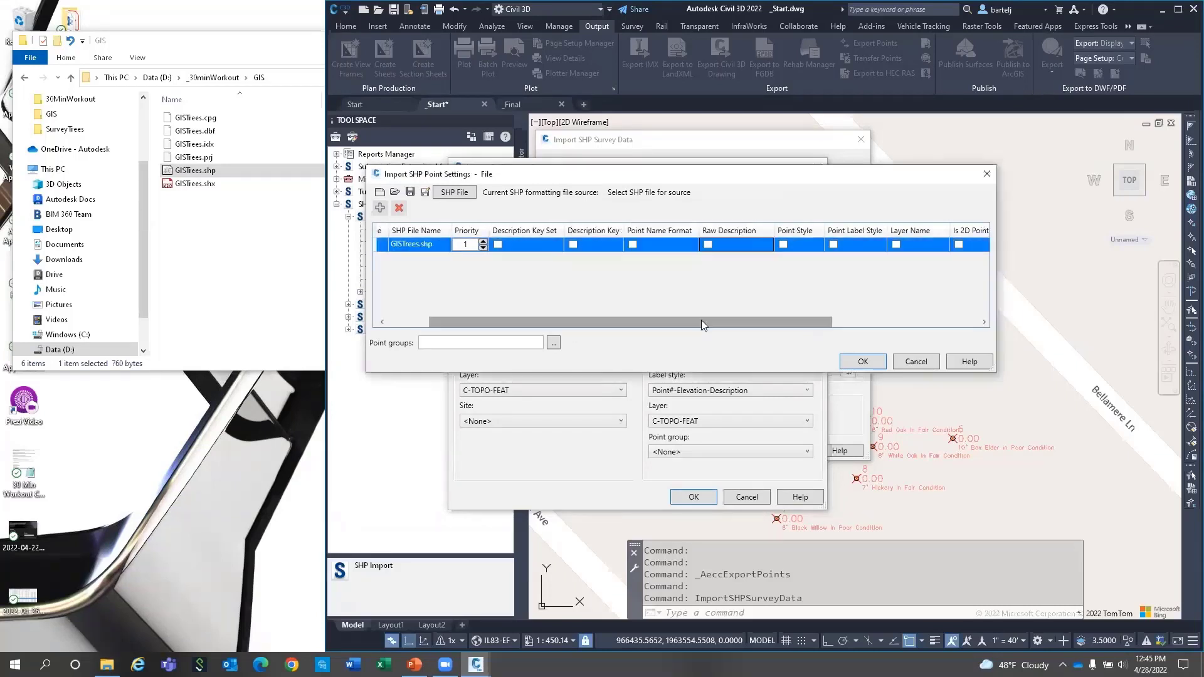
Load GISTrees.shp from the GIS folder as the formatting file source for the point settings.
{"action": "left_click", "coordinate": [457, 192]}
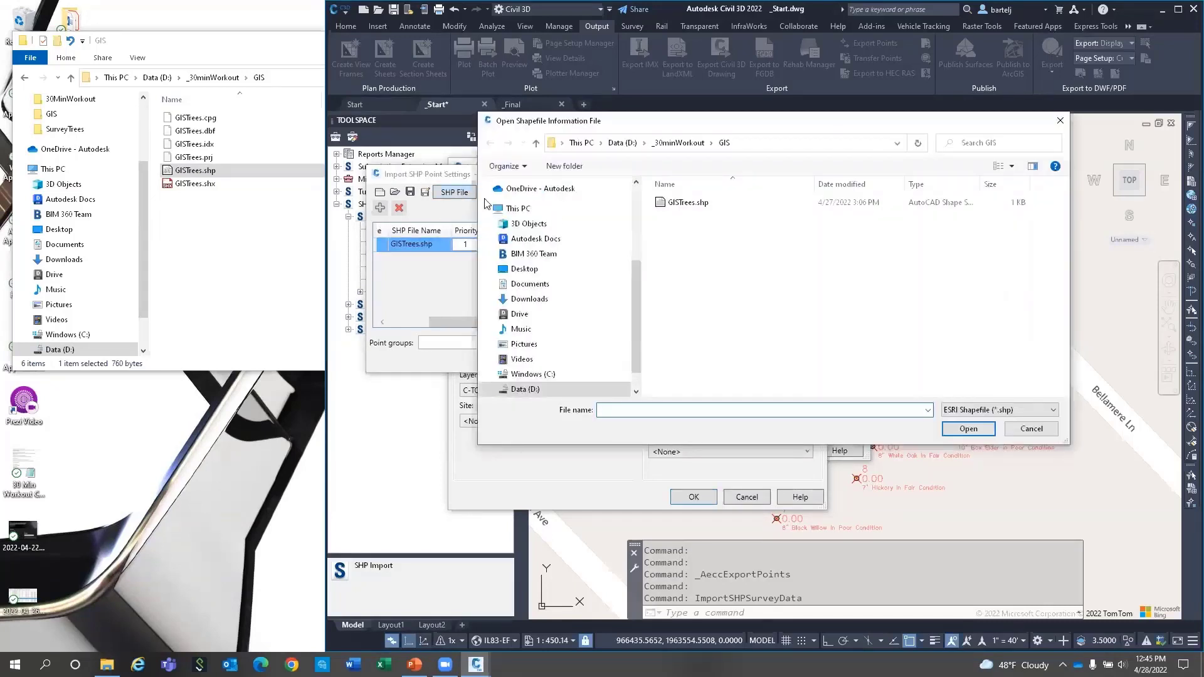
{"action": "left_click", "coordinate": [685, 205]}
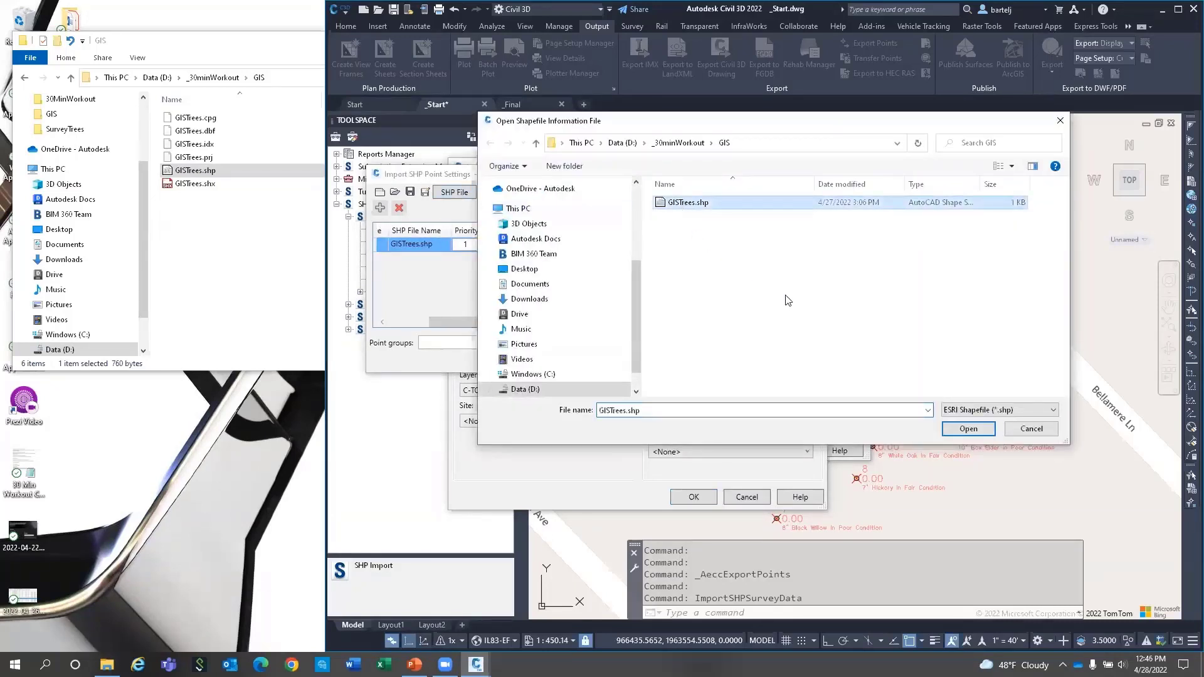
{"action": "left_click", "coordinate": [963, 431]}
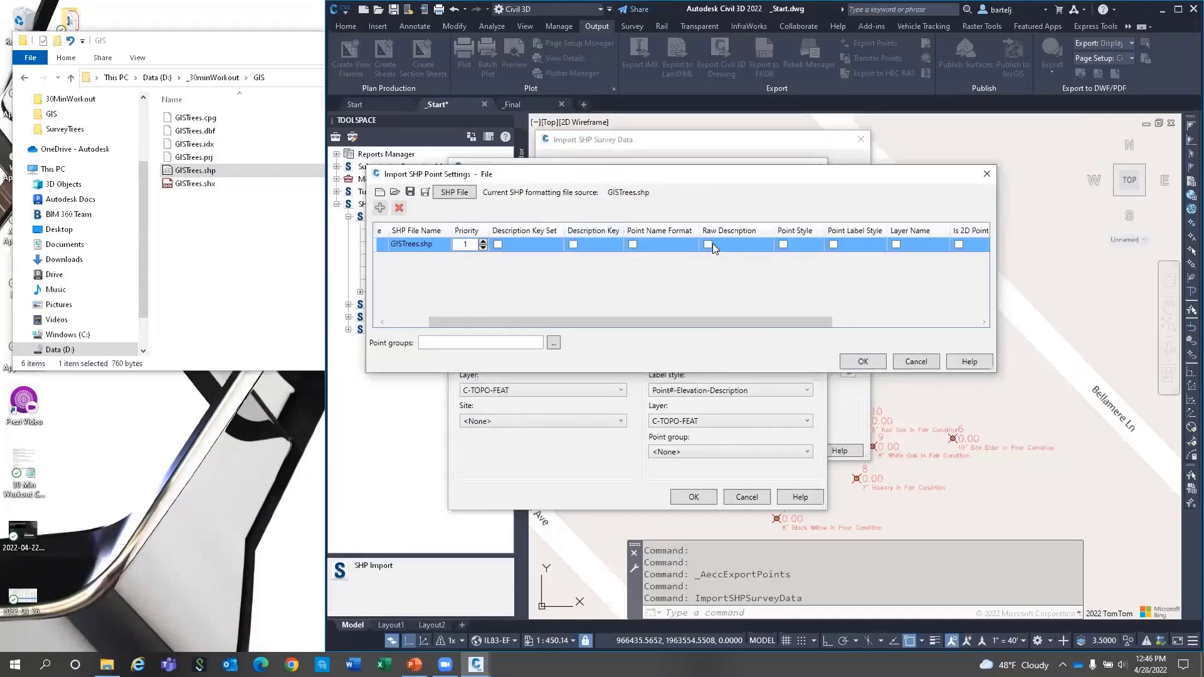
Set the Arborist point setting's raw description format to the shapefile's ID property field.
{"action": "left_click", "coordinate": [708, 243]}
{"action": "left_click", "coordinate": [702, 267]}
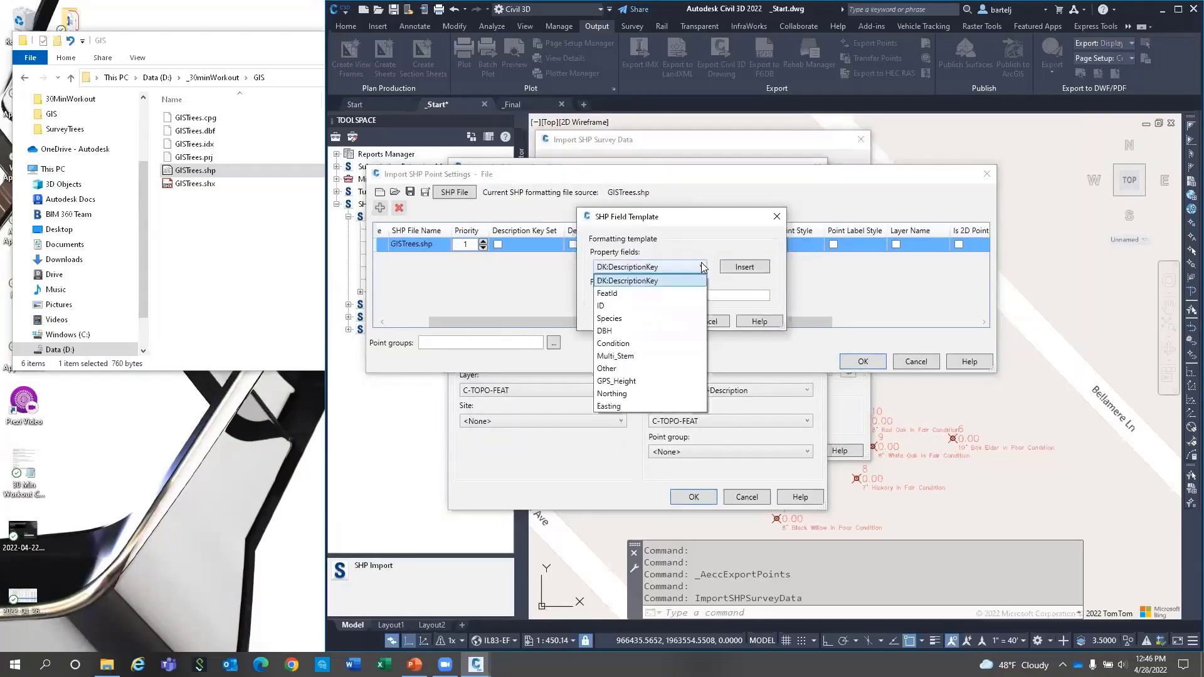
{"action": "left_click", "coordinate": [679, 306]}
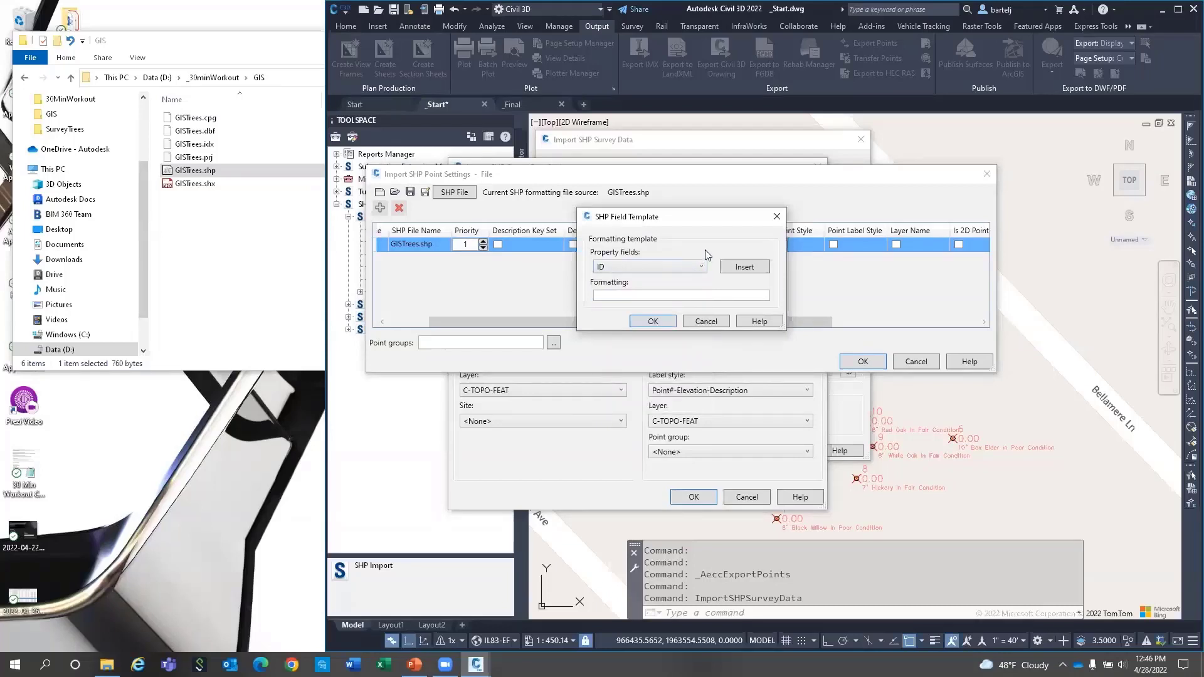
{"action": "left_click", "coordinate": [738, 268]}
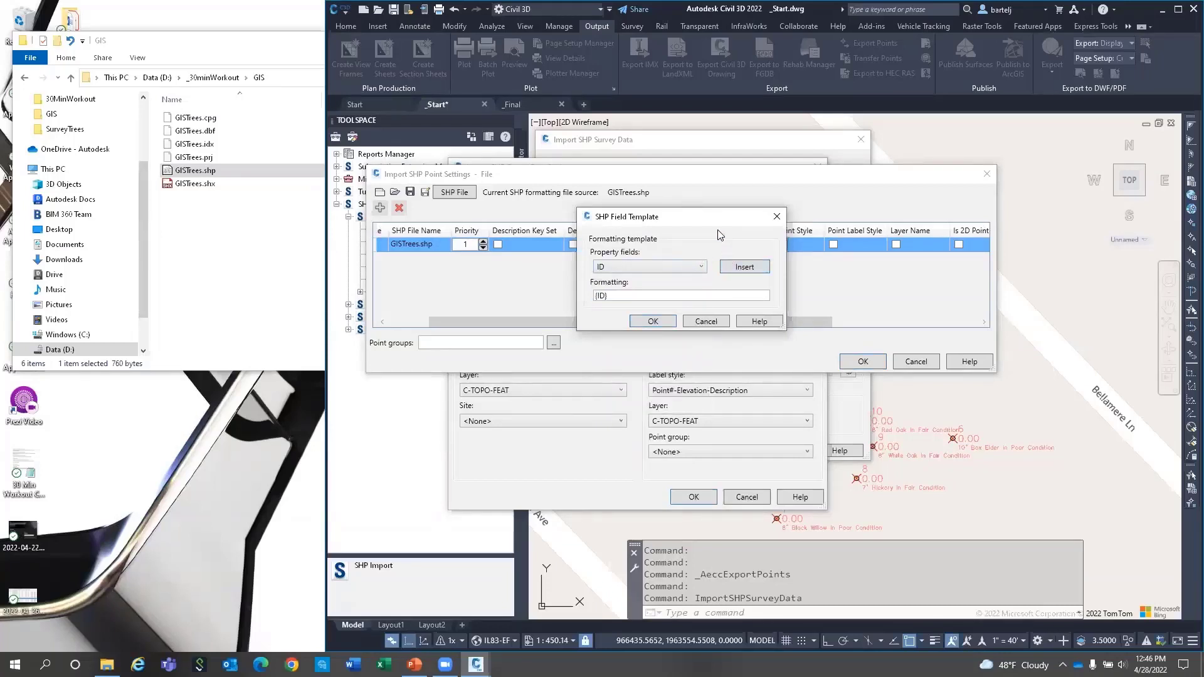
{"action": "left_click", "coordinate": [653, 321]}
{"action": "left_click_drag", "start_coordinate": [717, 321], "coordinate": [633, 331]}
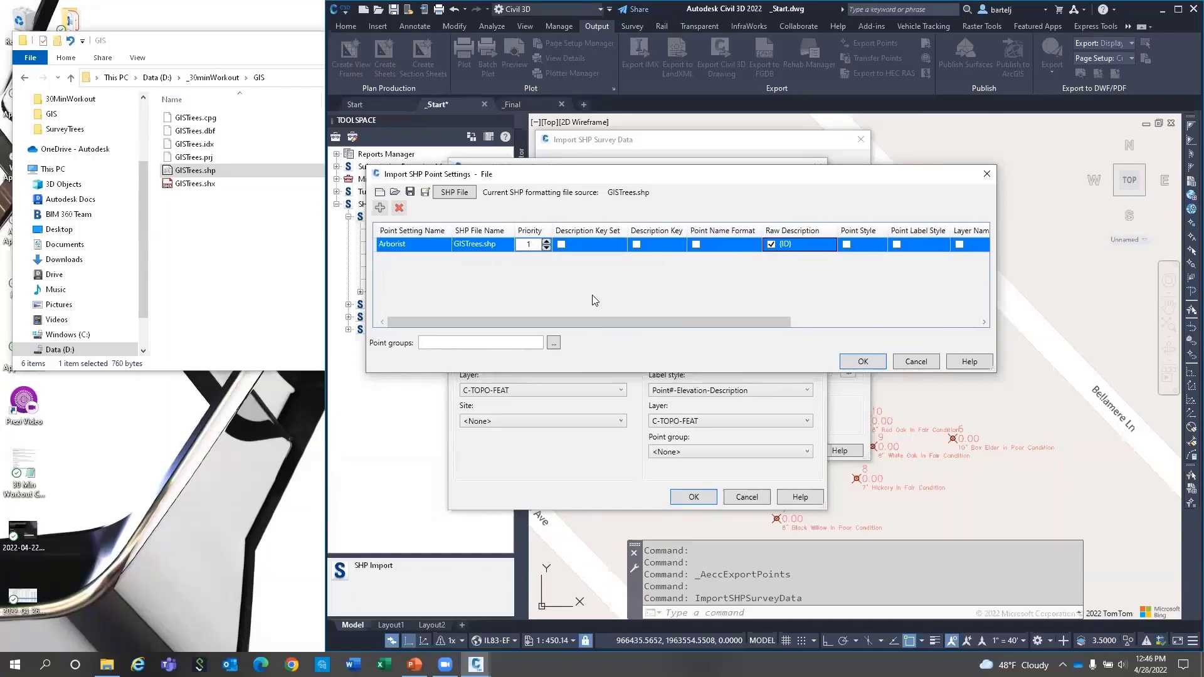
Accept the point settings and save them as 30minPtSettings.xml in the GIS folder.
{"action": "left_click", "coordinate": [863, 362]}
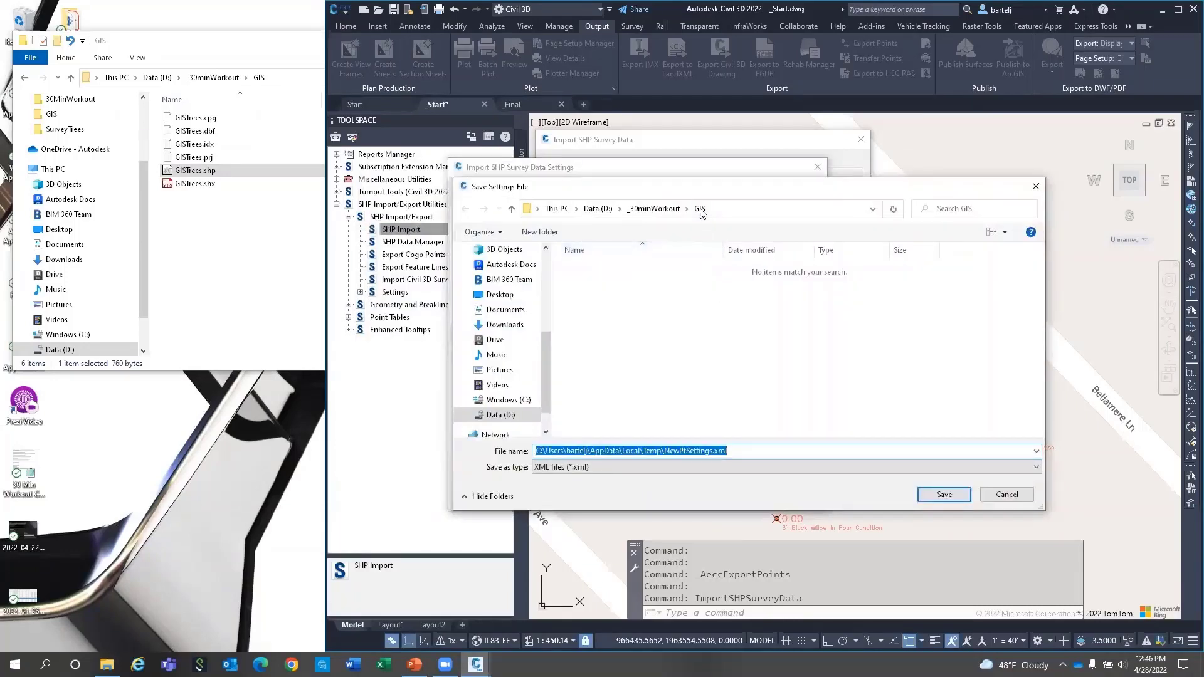
{"action": "left_click", "coordinate": [700, 213]}
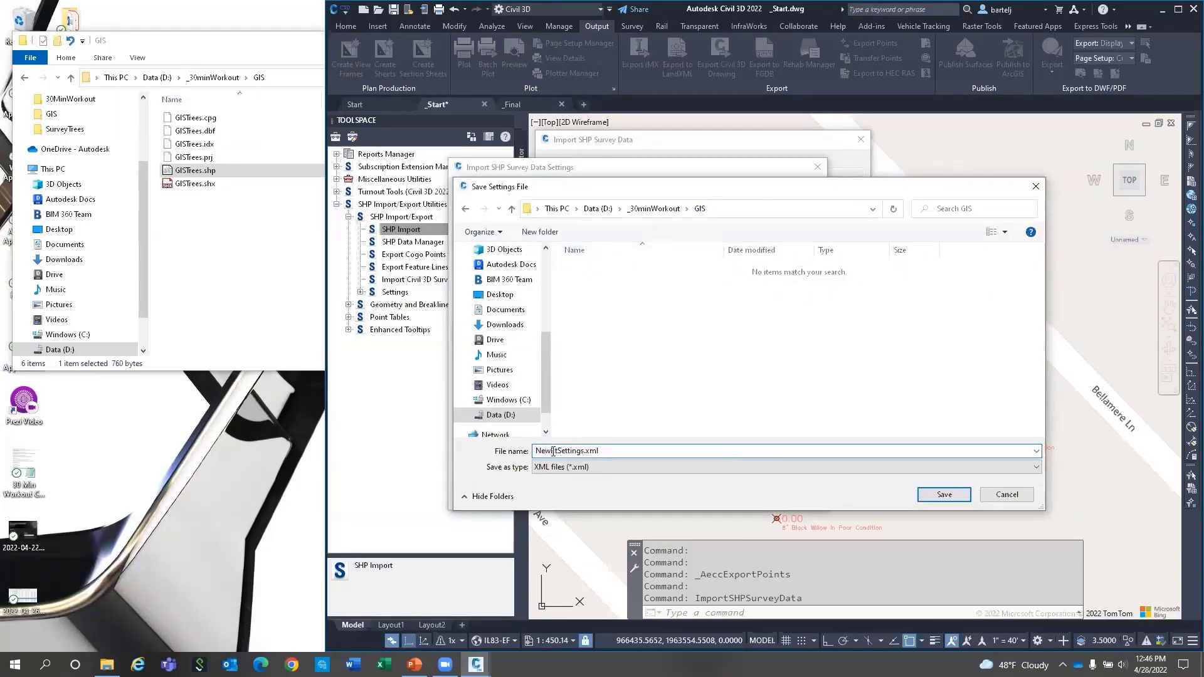
{"action": "left_click_drag", "start_coordinate": [554, 450], "coordinate": [535, 451]}
{"action": "type", "text": "30"}
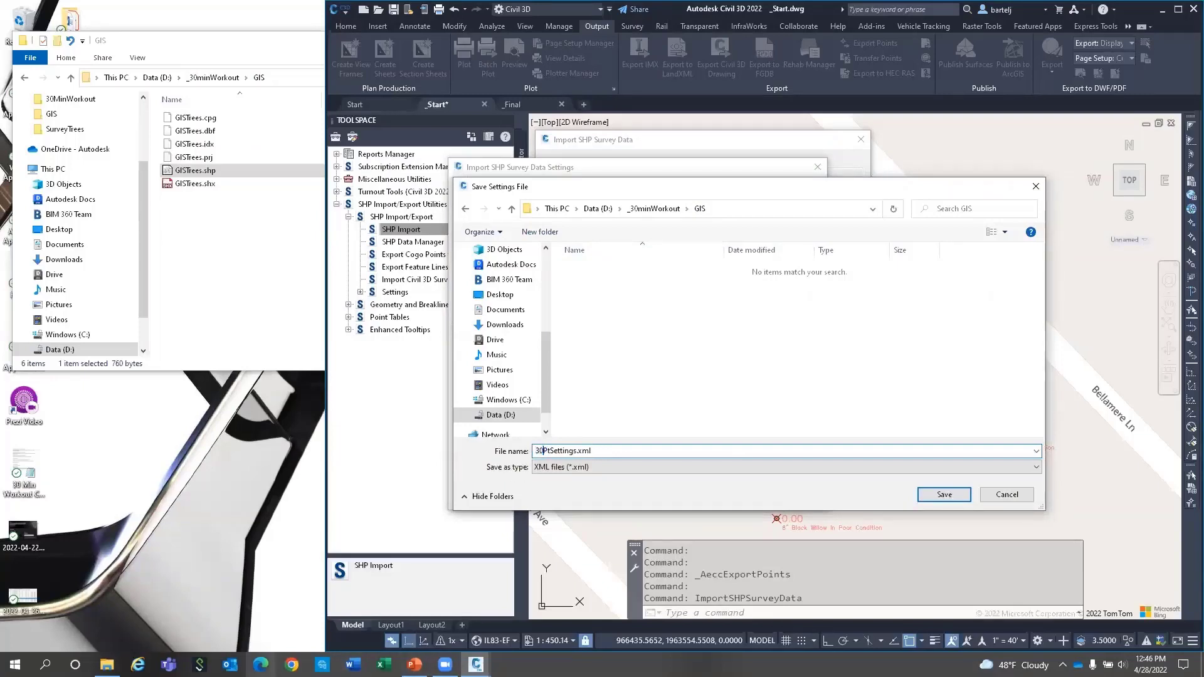
{"action": "type", "text": "min"}
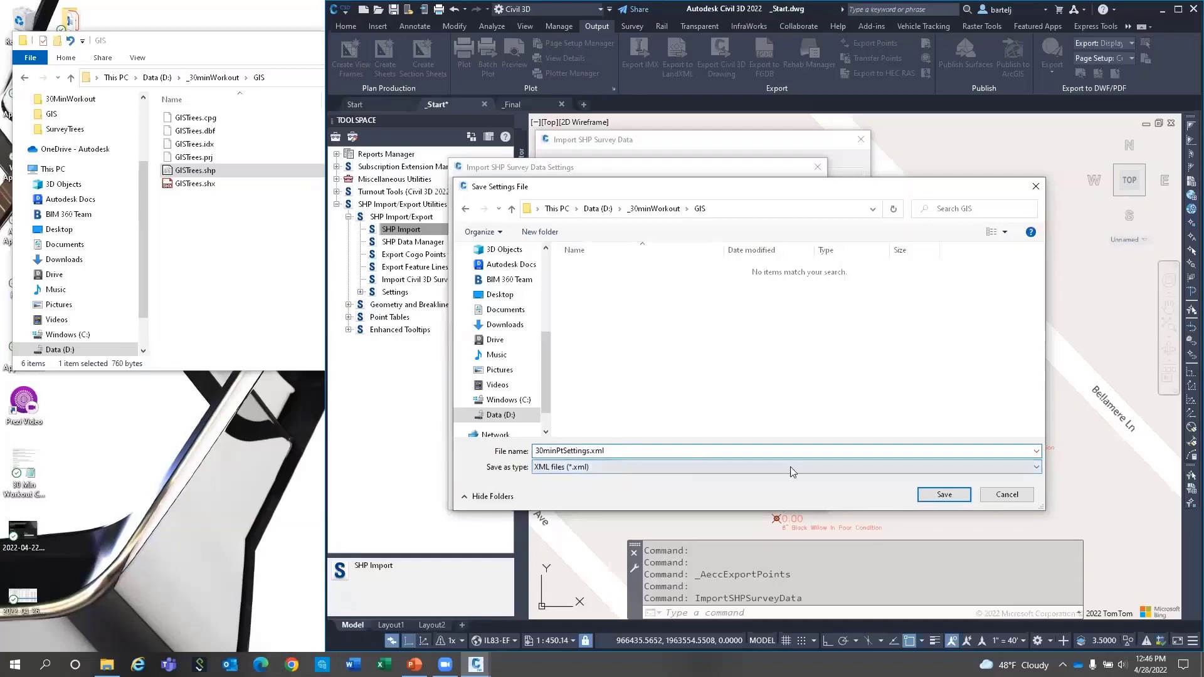
{"action": "left_click", "coordinate": [944, 495]}
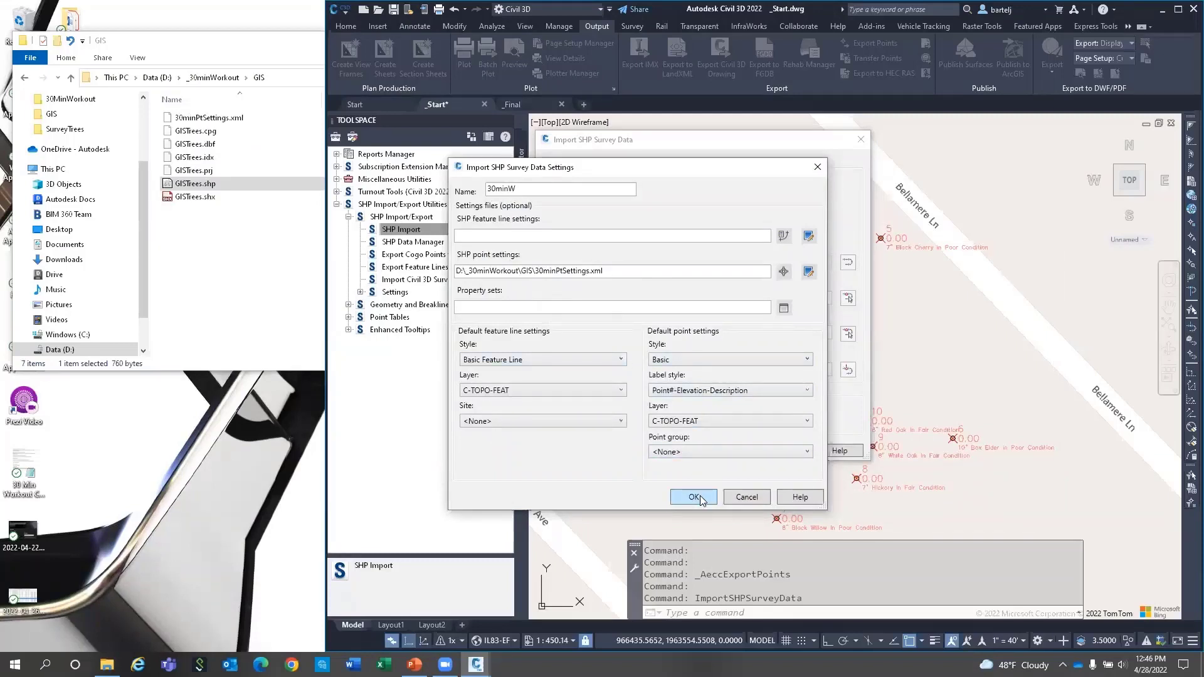
Accept the 30minW settings and import GISTrees.shp, erasing the file's previous import event.
{"action": "left_click", "coordinate": [693, 497]}
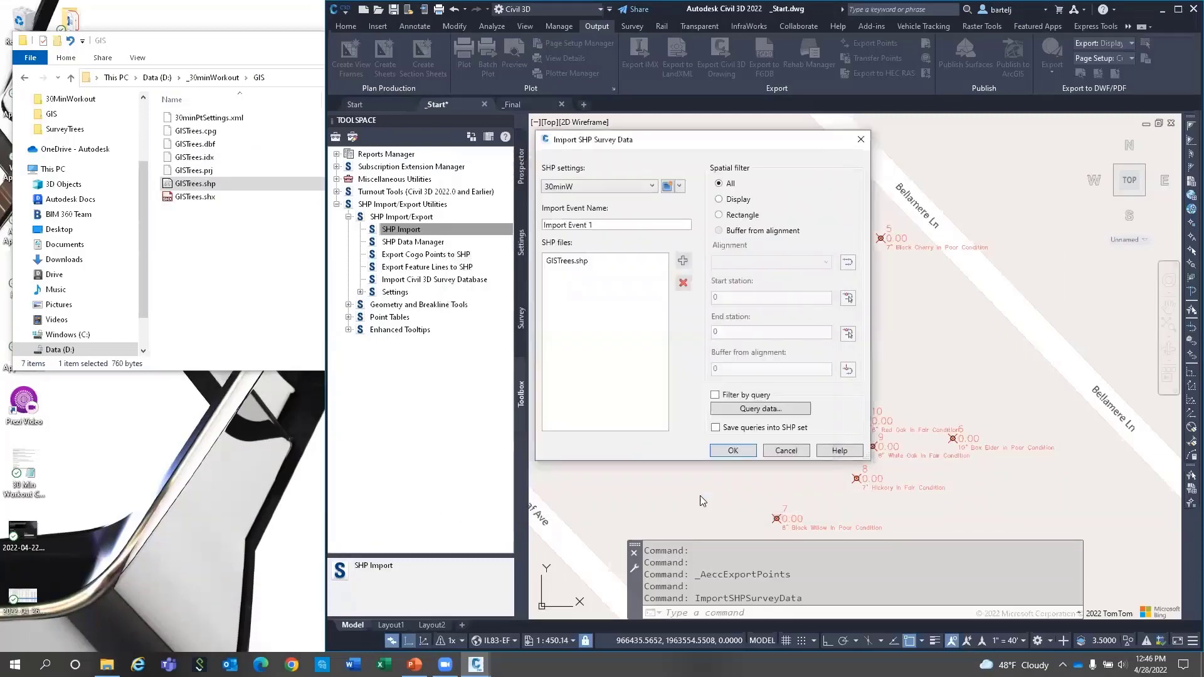
{"action": "left_click", "coordinate": [723, 450]}
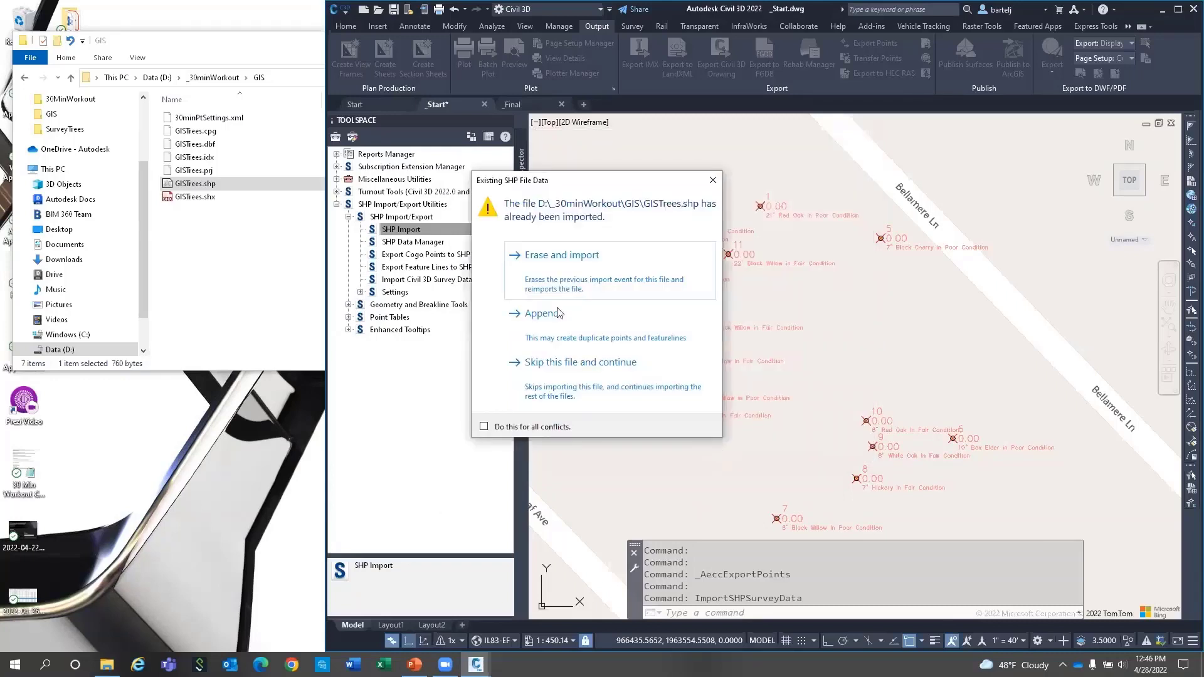
{"action": "left_click", "coordinate": [564, 257]}
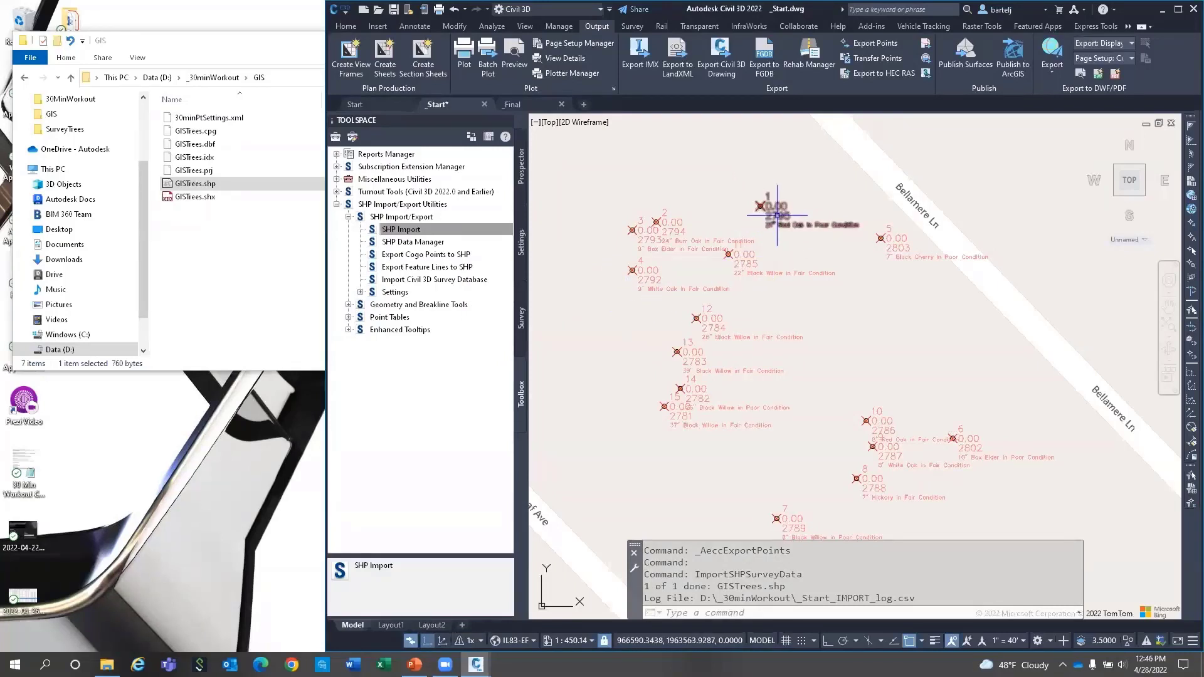
Open the extended data properties of tree point 12, add the Info property set, and close the properties.
{"action": "mouse_move", "coordinate": [777, 215]}
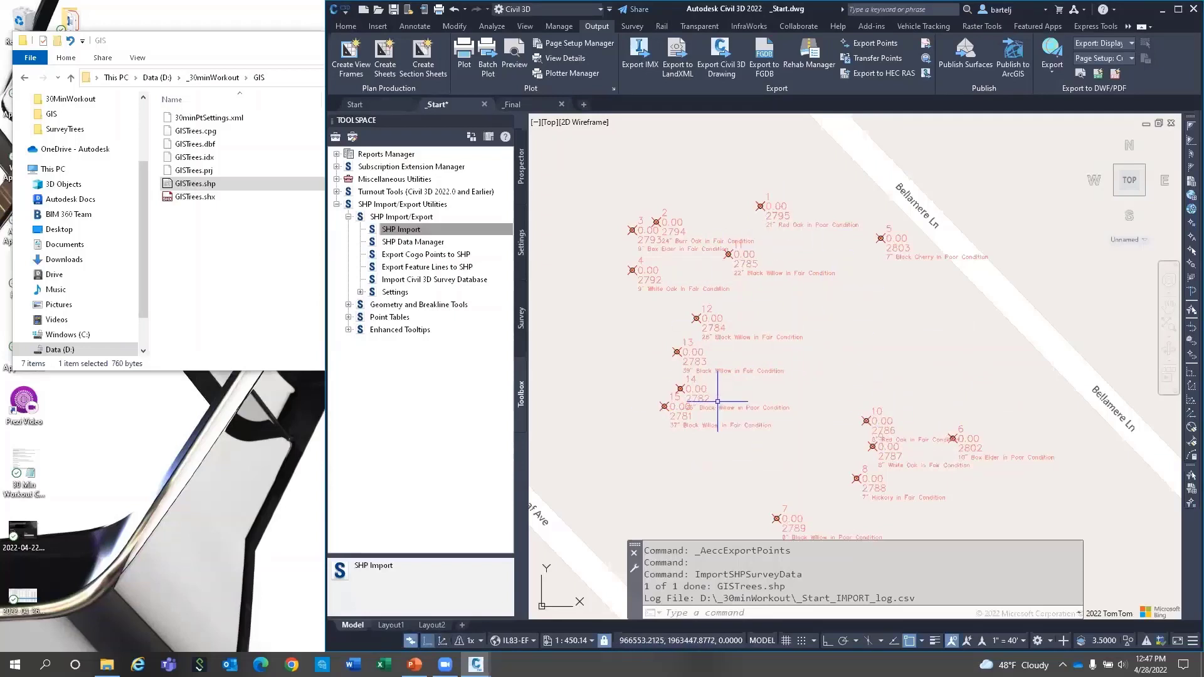
{"action": "left_click", "coordinate": [727, 326]}
{"action": "right_click", "coordinate": [718, 327]}
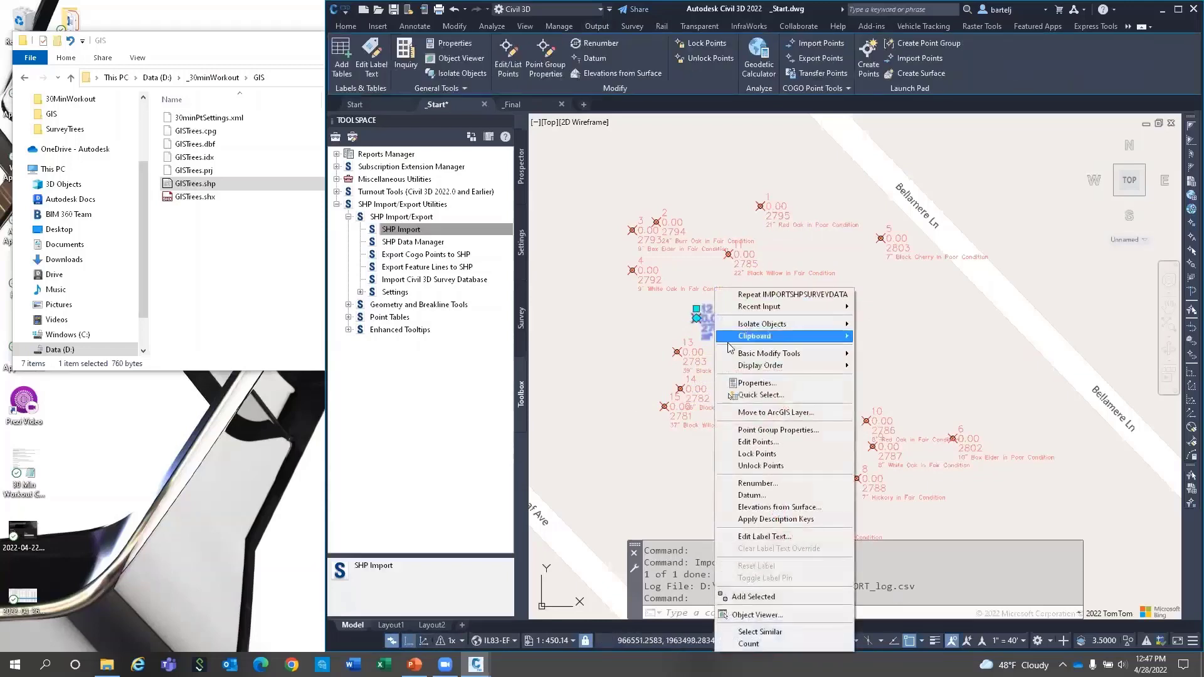
{"action": "left_click", "coordinate": [759, 382]}
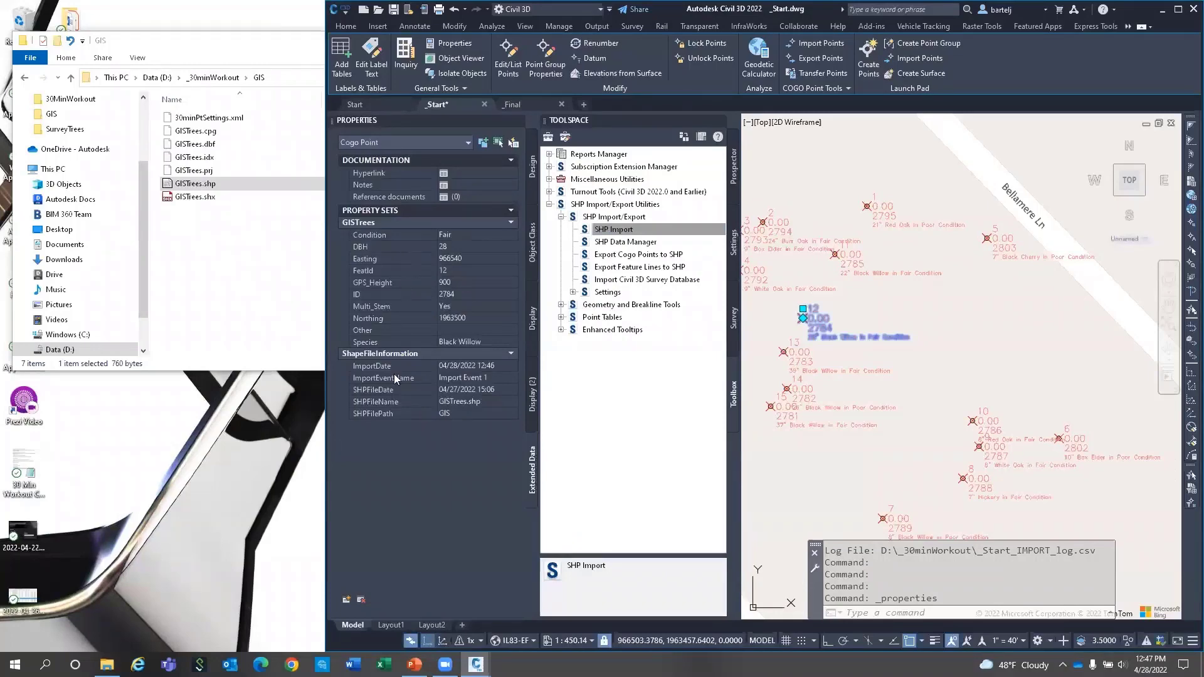
{"action": "left_click", "coordinate": [346, 600]}
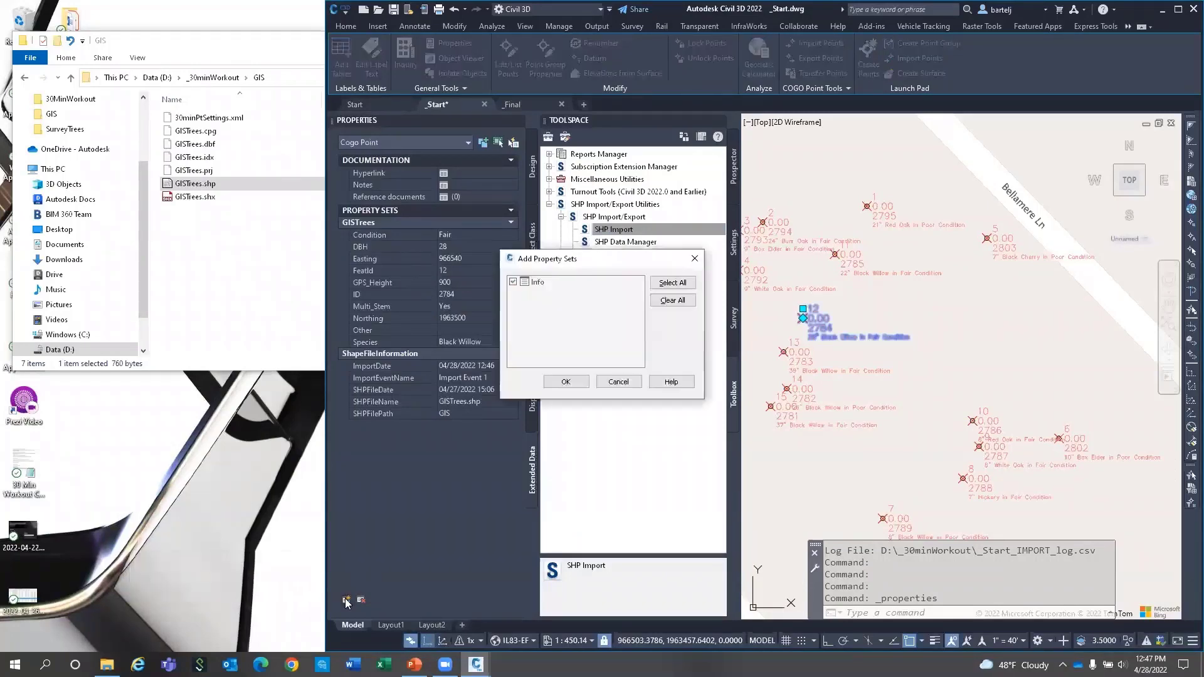
{"action": "left_click", "coordinate": [566, 381]}
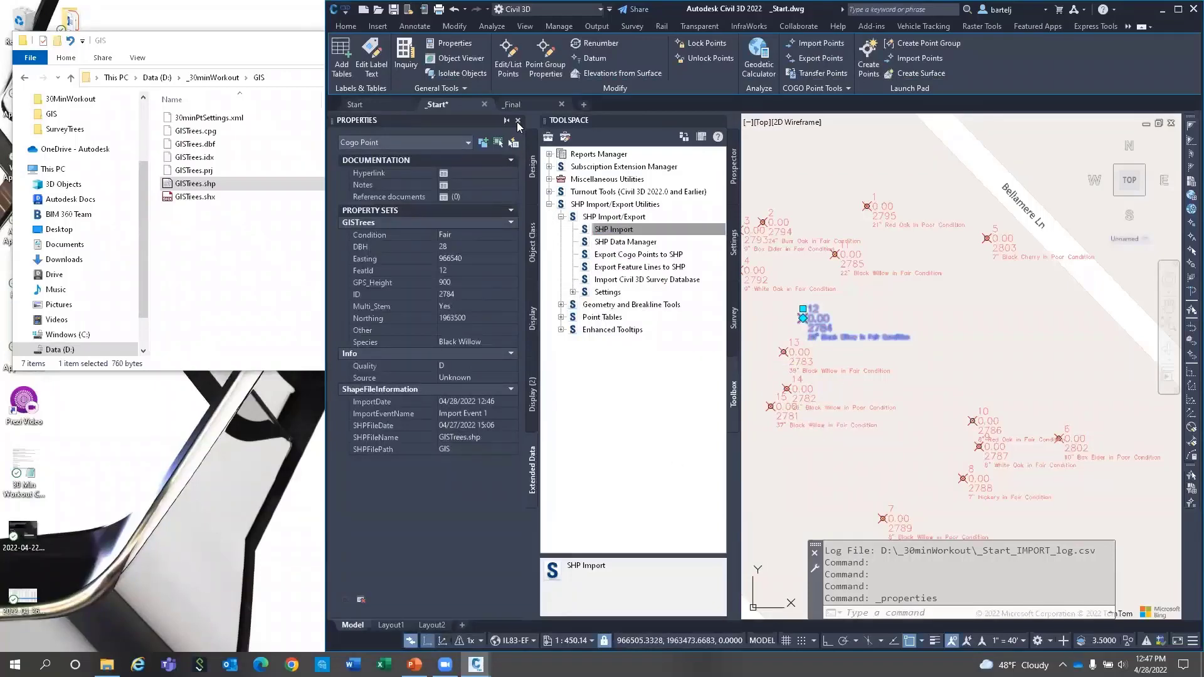
{"action": "left_click", "coordinate": [518, 121]}
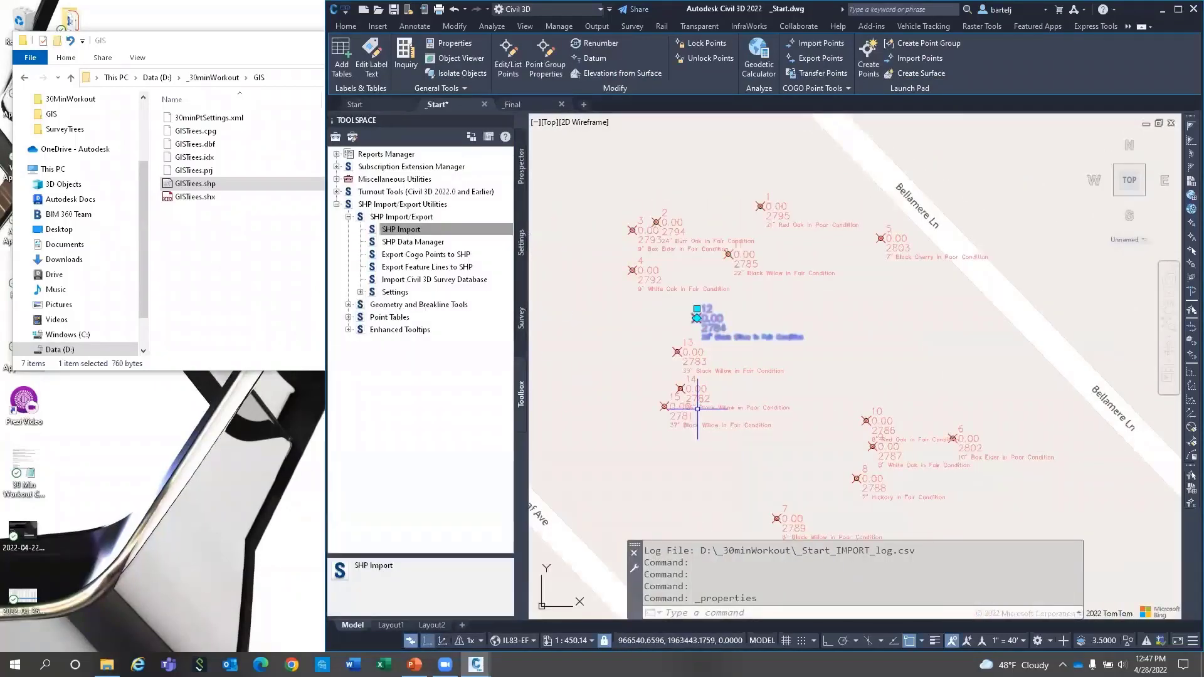
{"action": "key", "text": "Escape"}
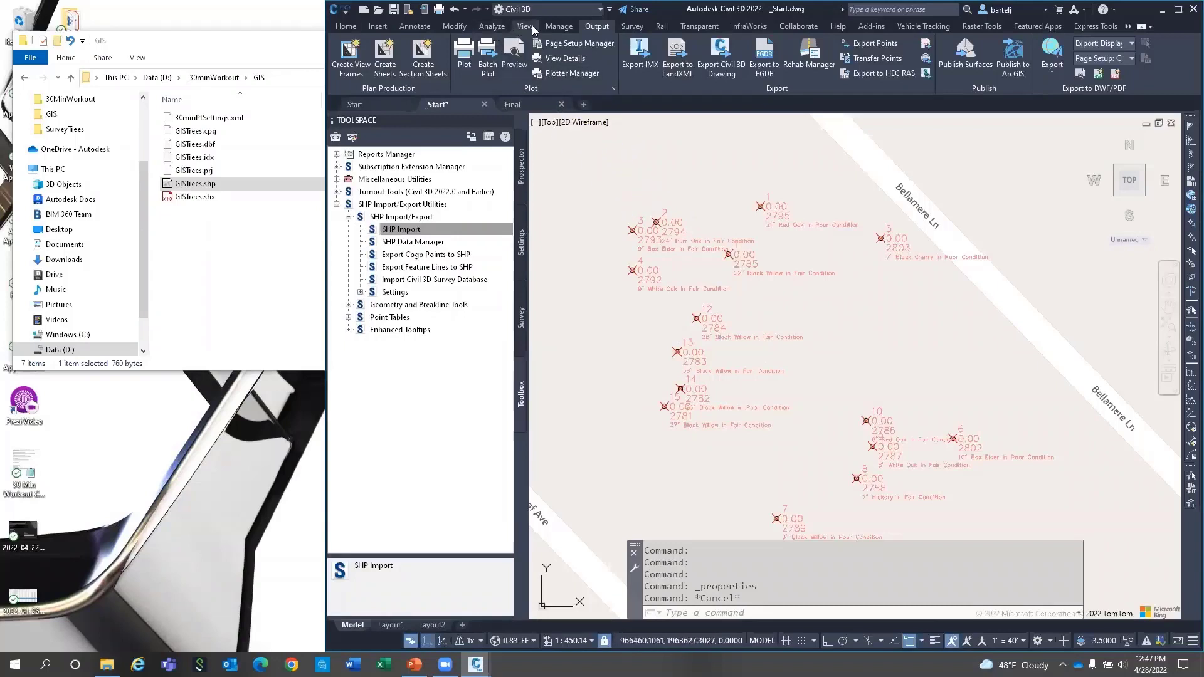
Export the points in PNEZD (comma delimited) format to GISTrees.csv in the _30minWorkout folder, overwriting the existing file.
{"action": "left_click", "coordinate": [874, 43]}
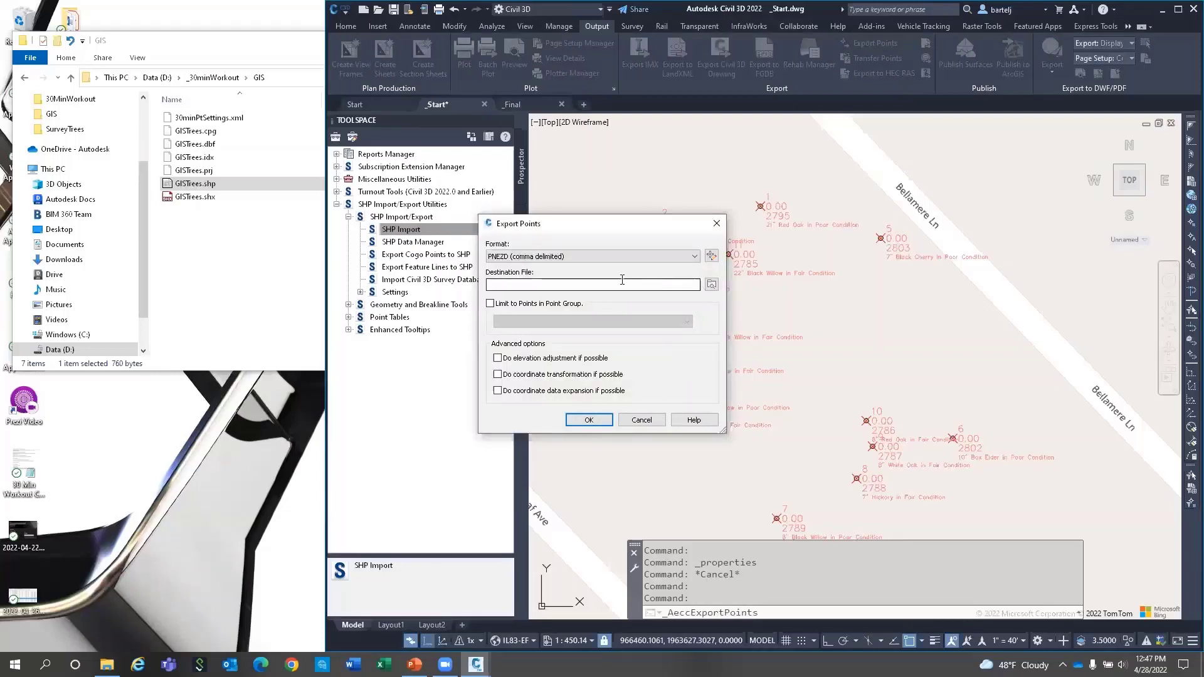
{"action": "left_click", "coordinate": [711, 285]}
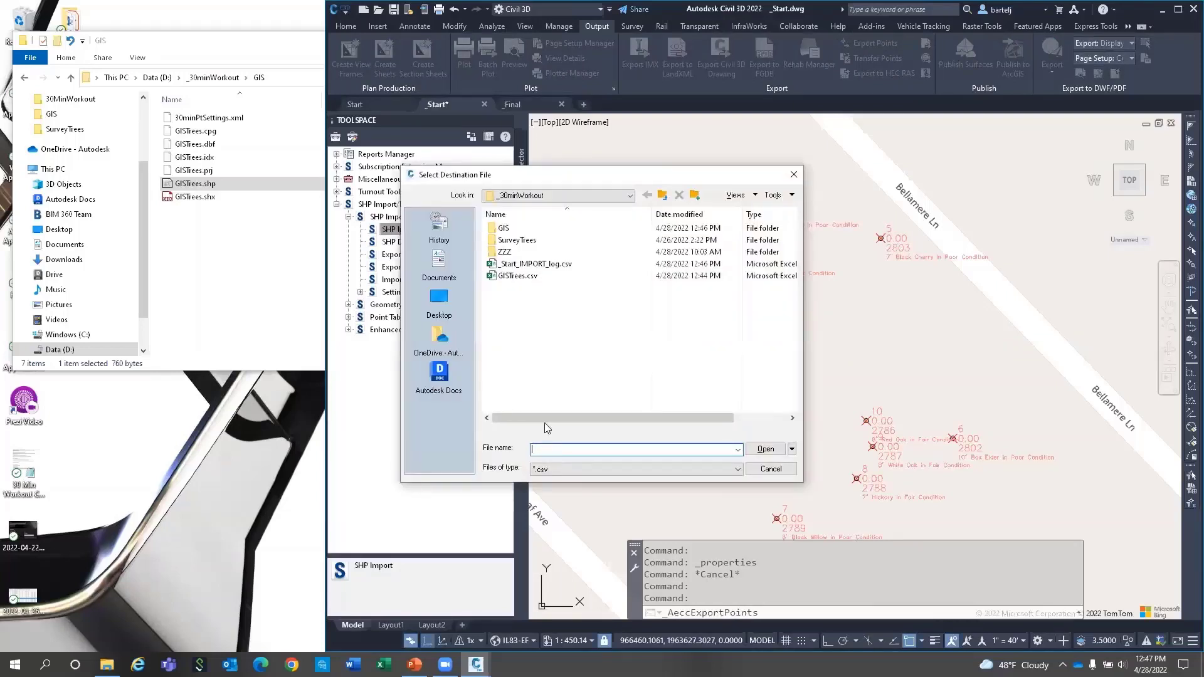
{"action": "type", "text": "Com"}
{"action": "type", "text": "bined"}
{"action": "type", "text": "Tr"}
{"action": "type", "text": "GI"}
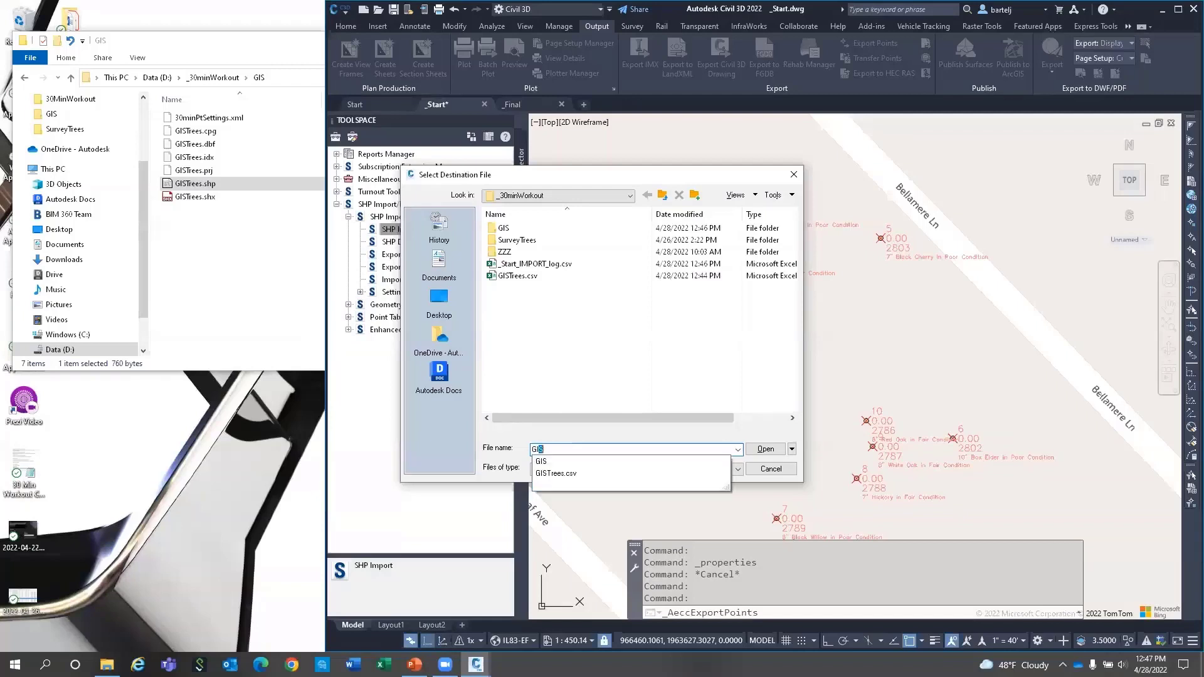
{"action": "type", "text": "STrees"}
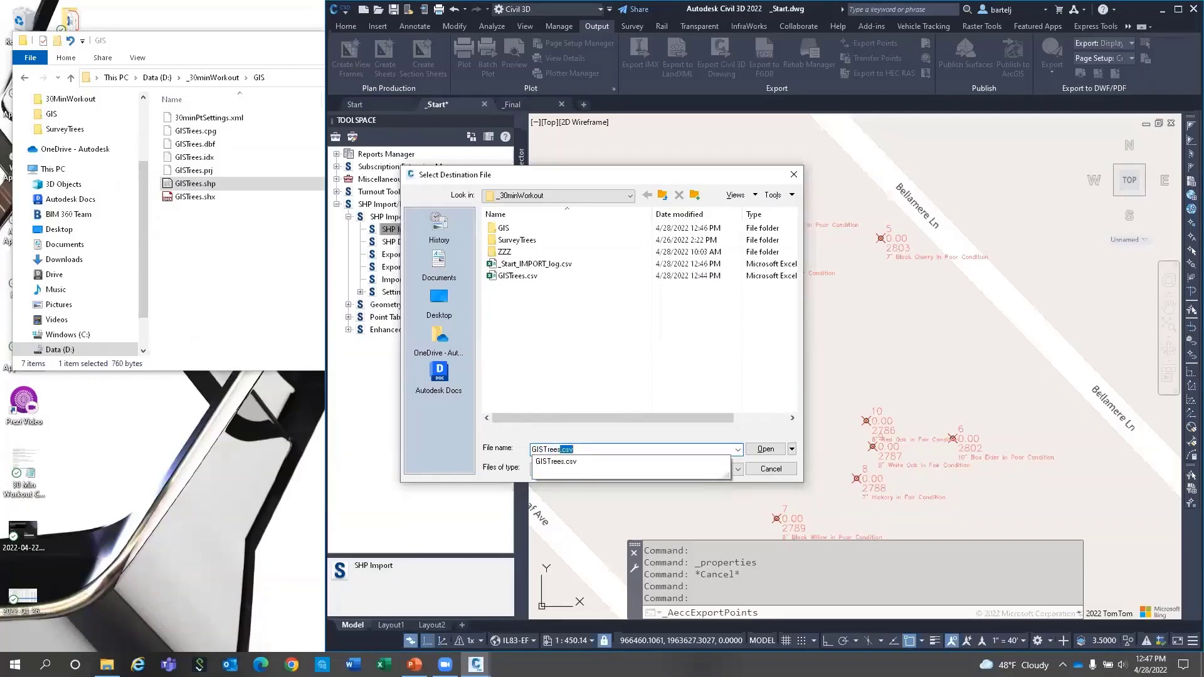
{"action": "left_click", "coordinate": [521, 276]}
{"action": "left_click", "coordinate": [762, 449]}
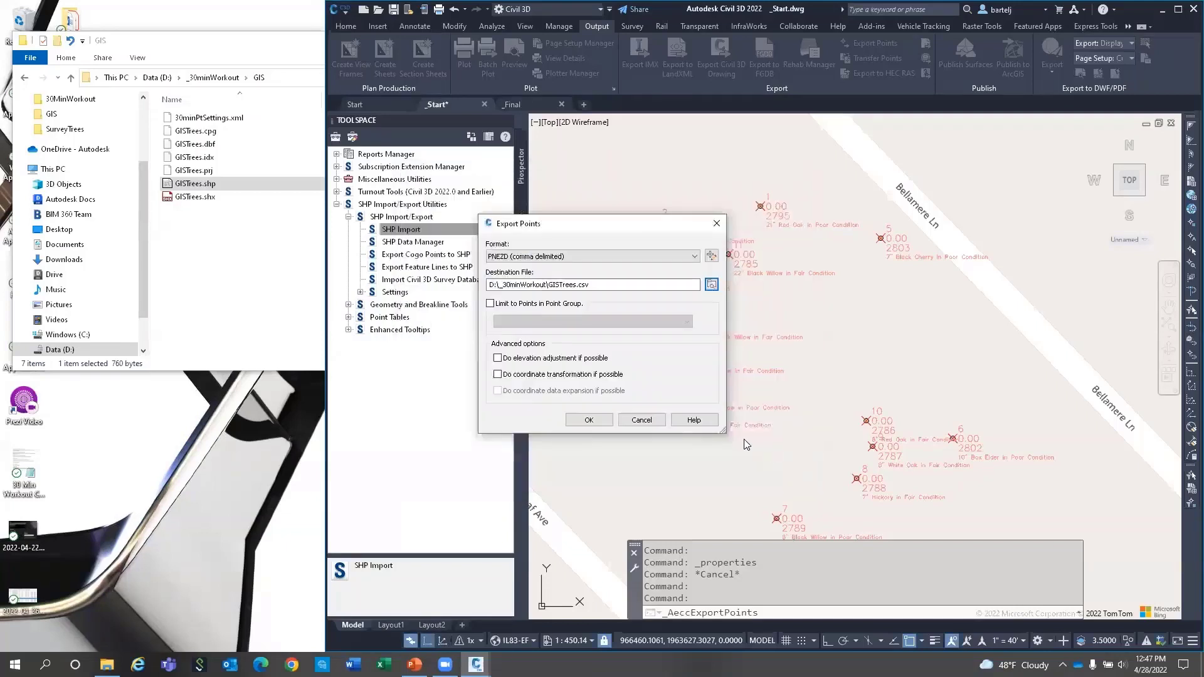
{"action": "left_click", "coordinate": [587, 421]}
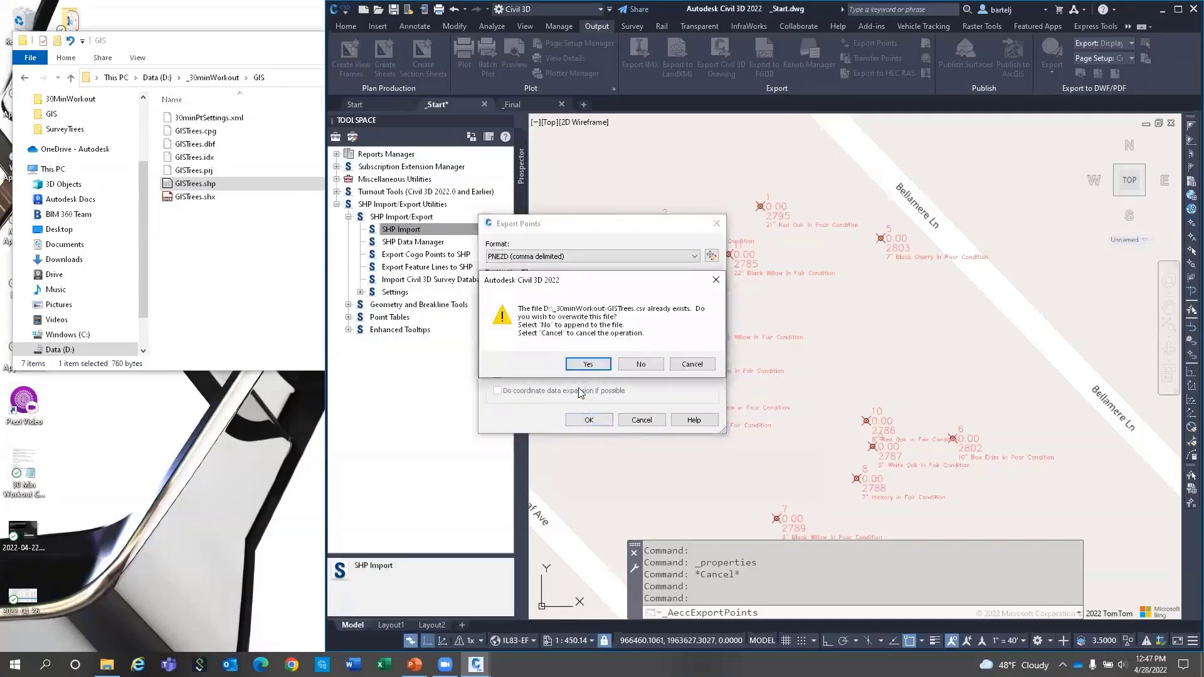
{"action": "left_click", "coordinate": [588, 365]}
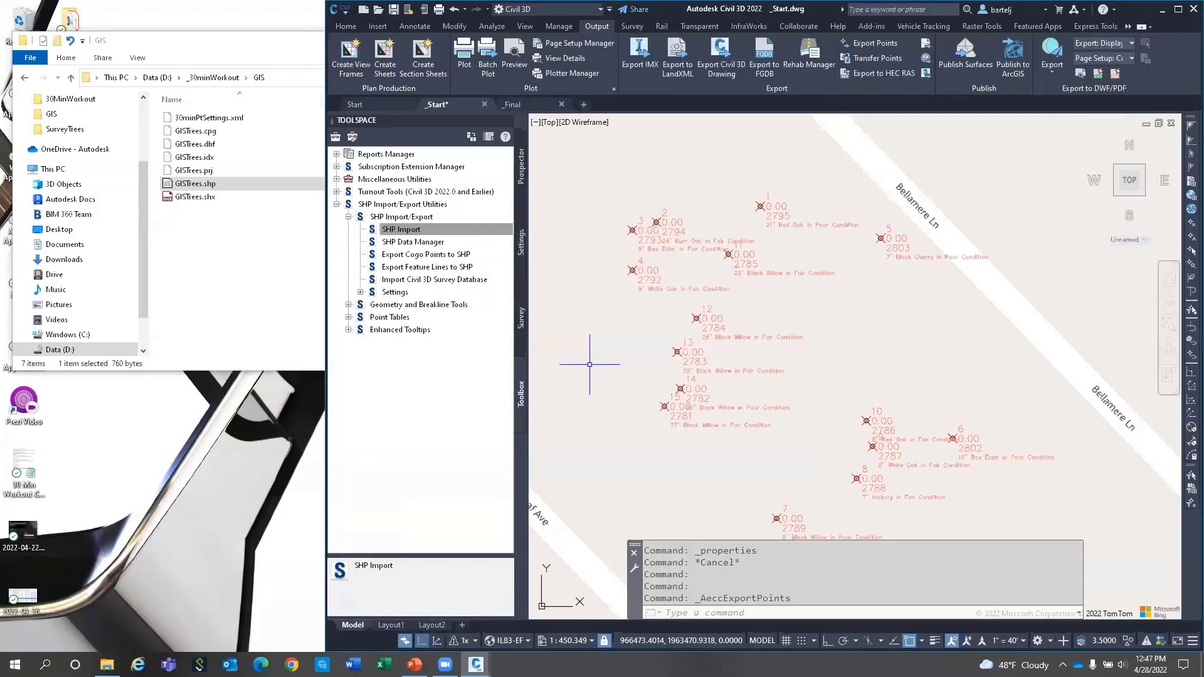
Switch to Excel and open GISTrees.csv from the _30minWorkout folder, with all file types listed.
{"action": "left_click", "coordinate": [384, 665]}
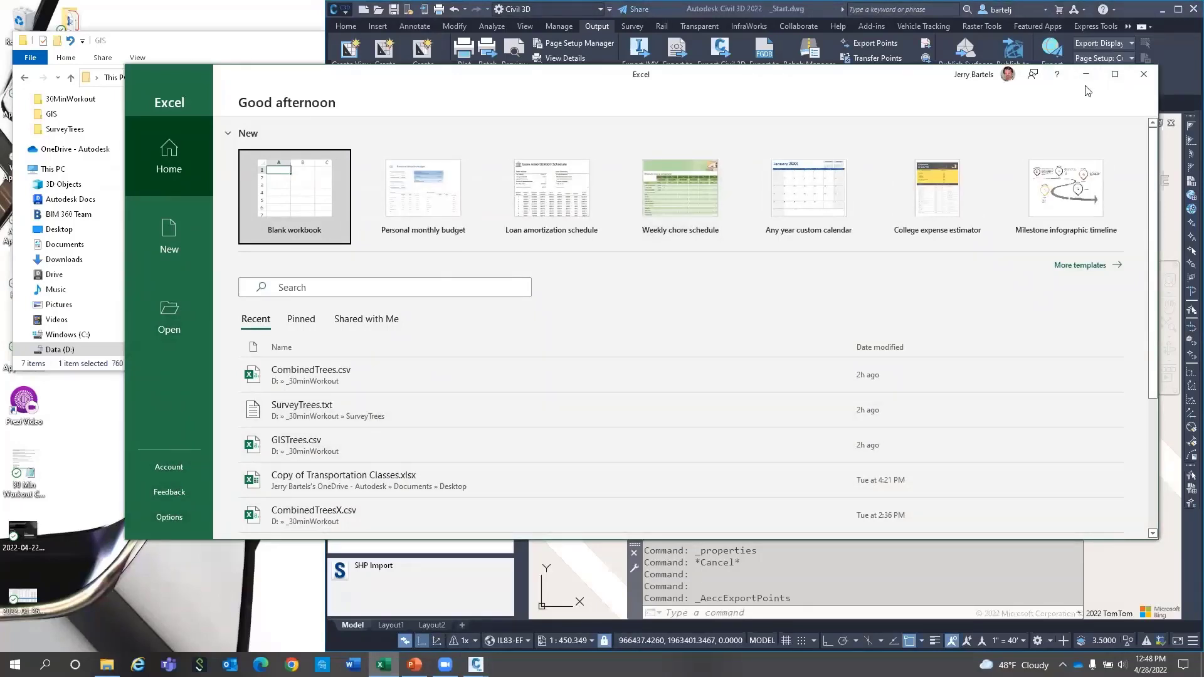
{"action": "left_click", "coordinate": [1114, 74]}
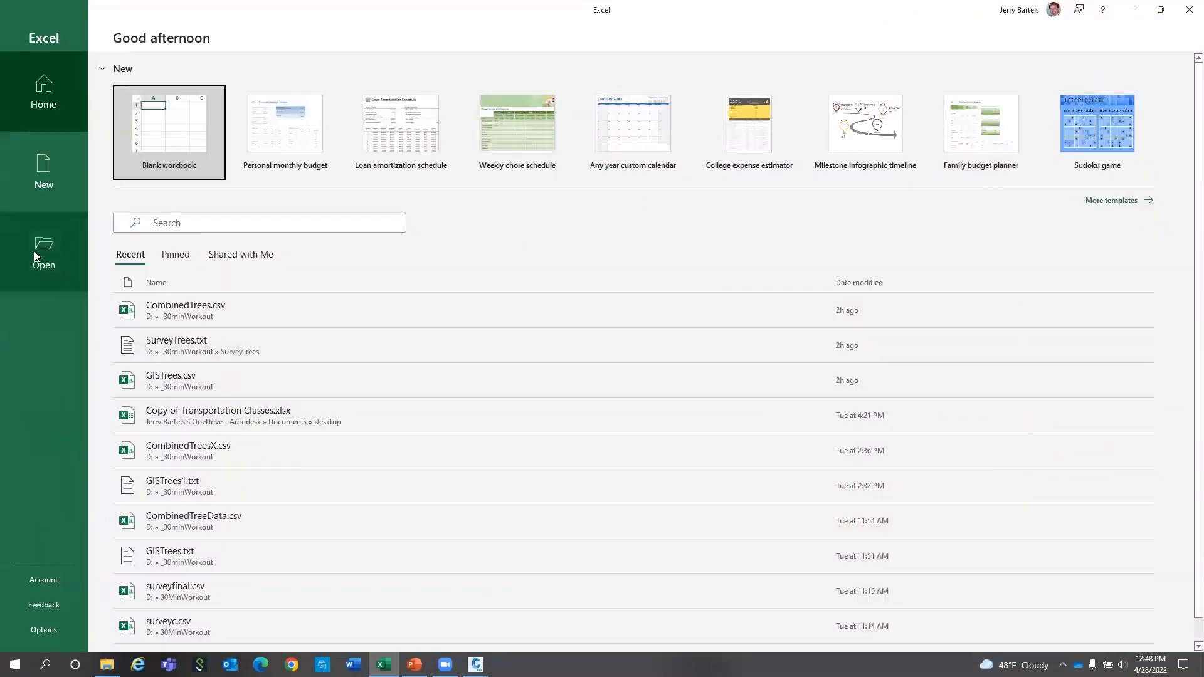
{"action": "left_click", "coordinate": [38, 251]}
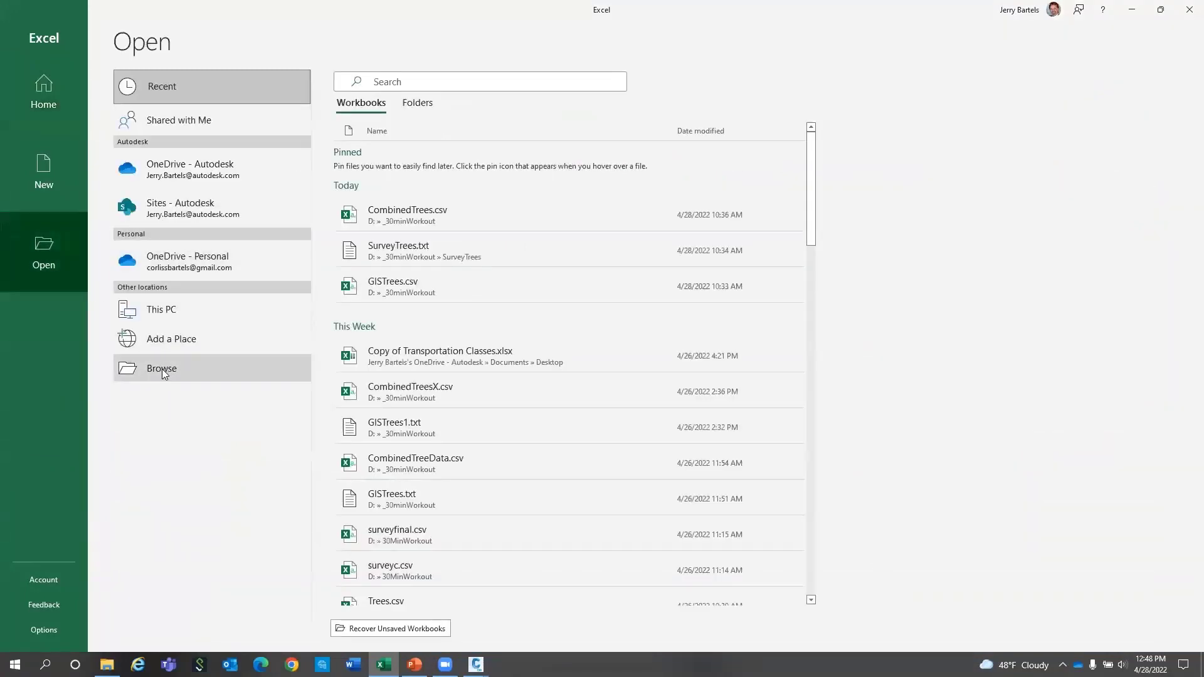
{"action": "left_click", "coordinate": [158, 369]}
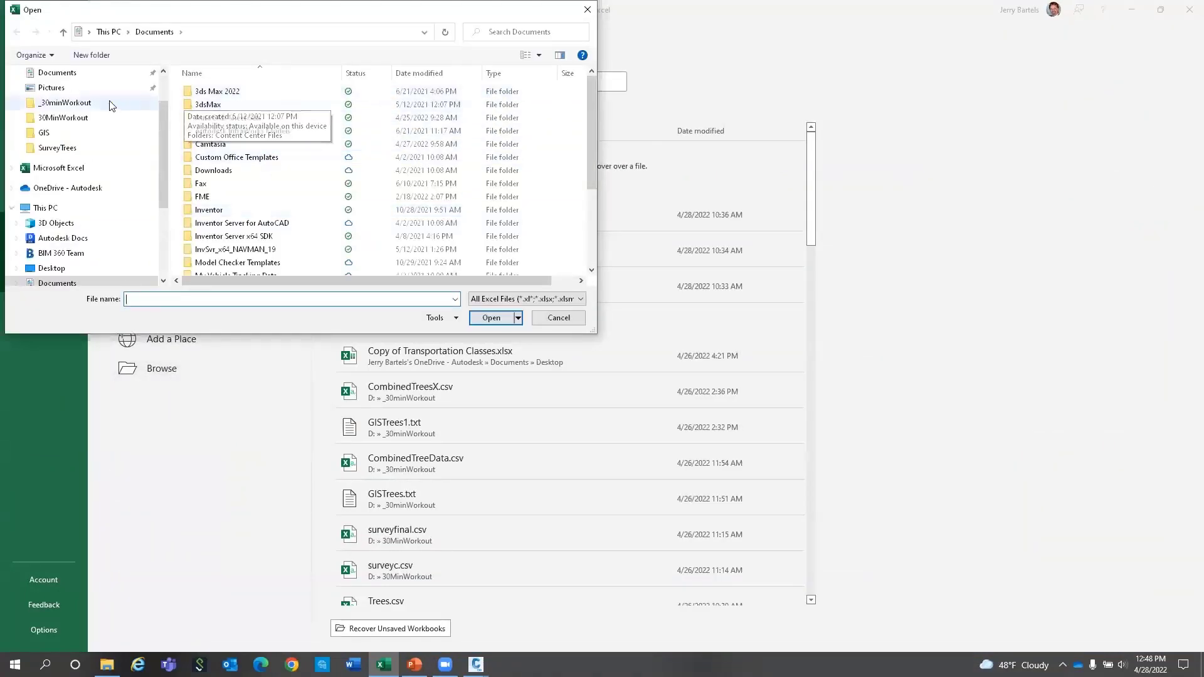
{"action": "left_click", "coordinate": [109, 103]}
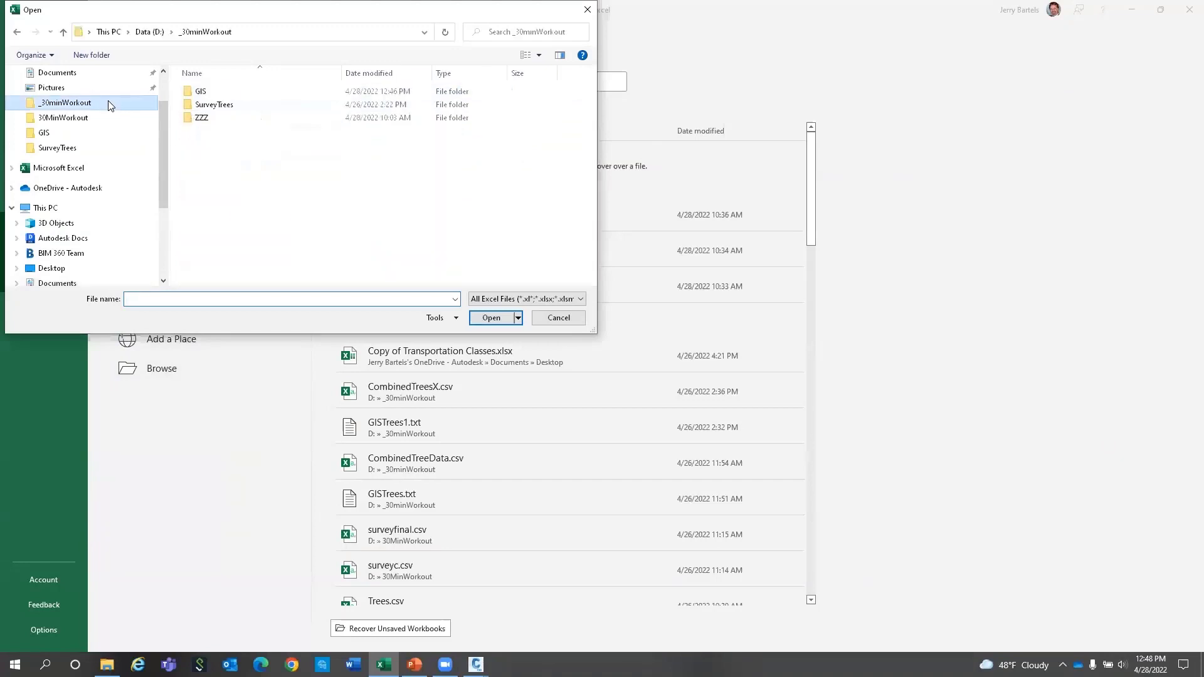
{"action": "left_click", "coordinate": [582, 301]}
{"action": "left_click", "coordinate": [534, 310]}
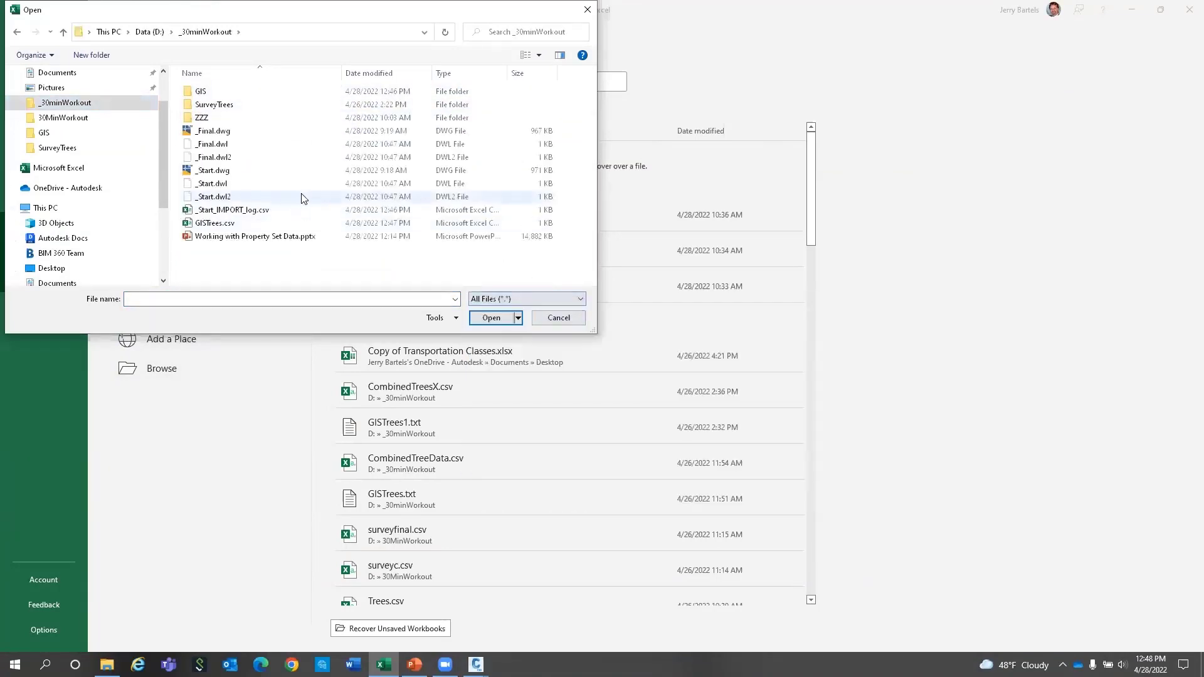
{"action": "left_click", "coordinate": [233, 224]}
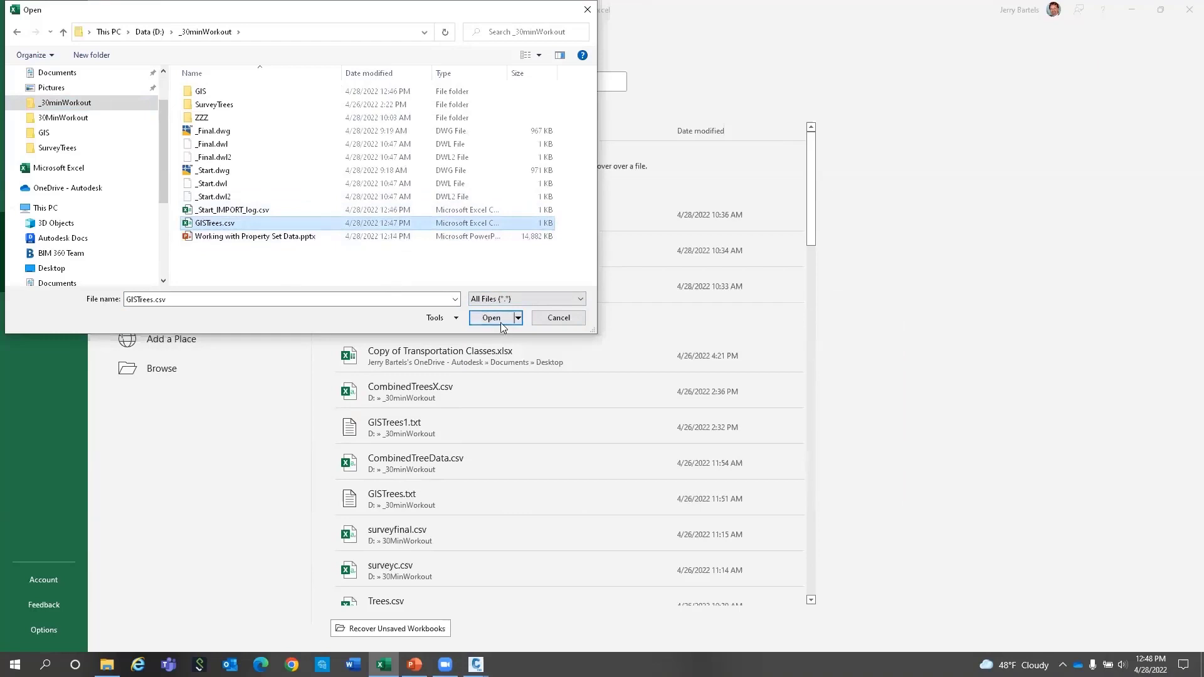
{"action": "left_click", "coordinate": [491, 317]}
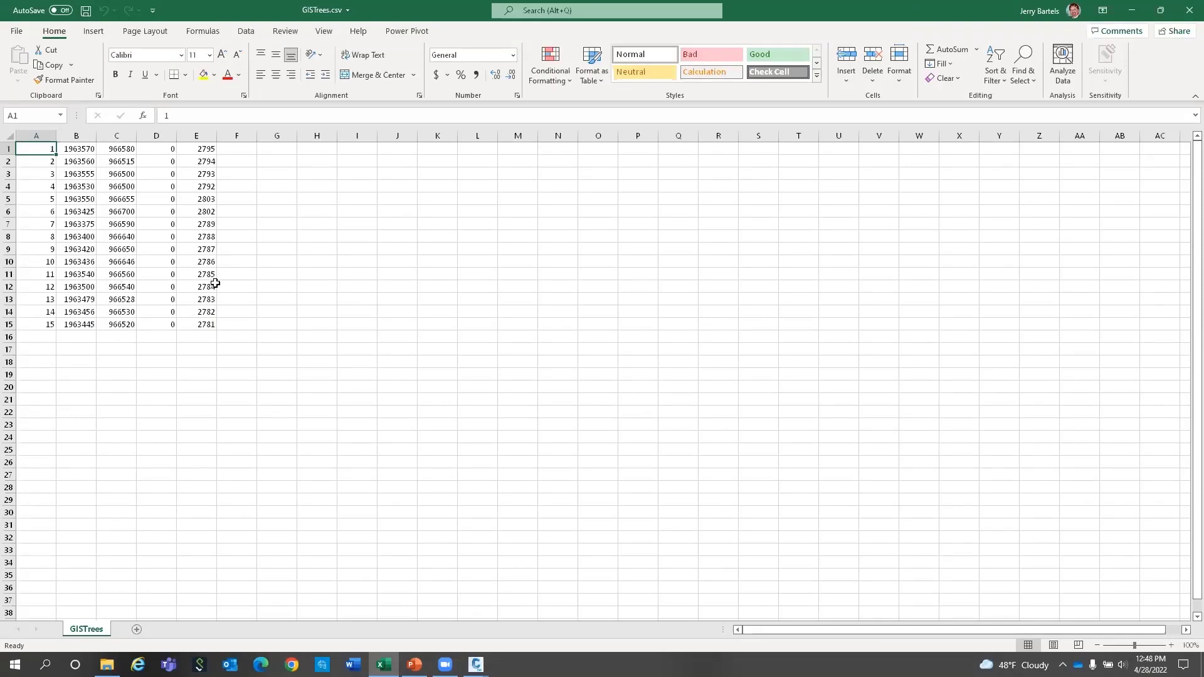
Start a second Excel window and open SurveyTrees.txt from the SurveyTrees folder.
{"action": "right_click", "coordinate": [384, 664]}
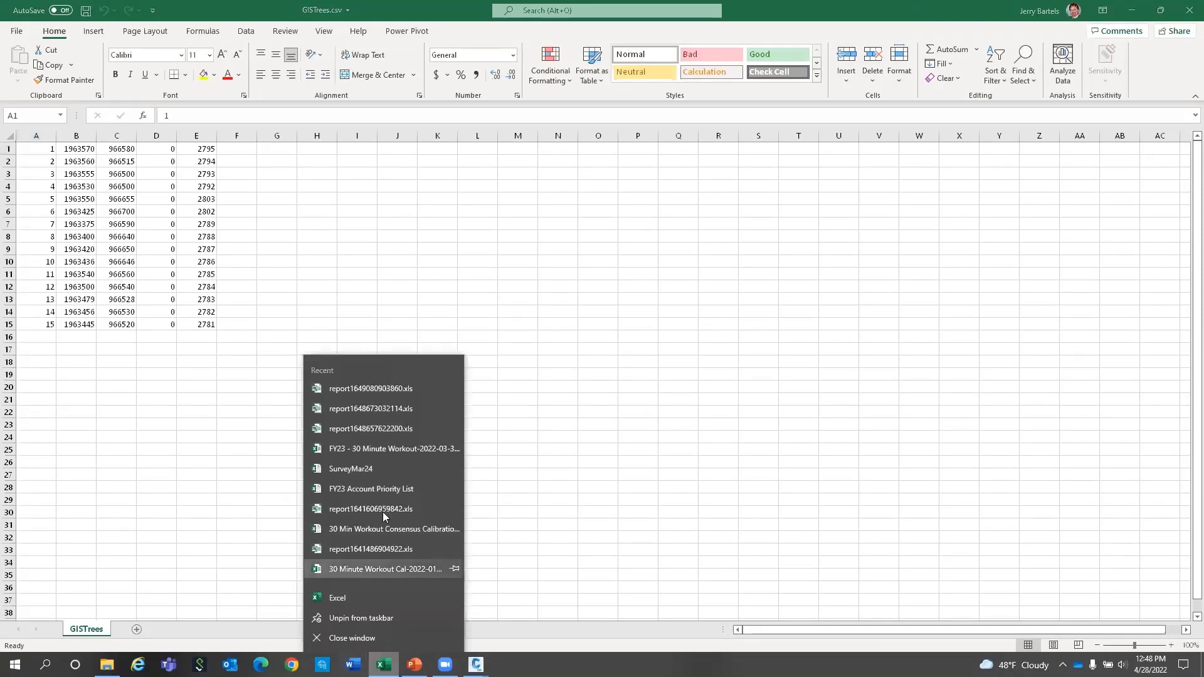
{"action": "left_click", "coordinate": [376, 598]}
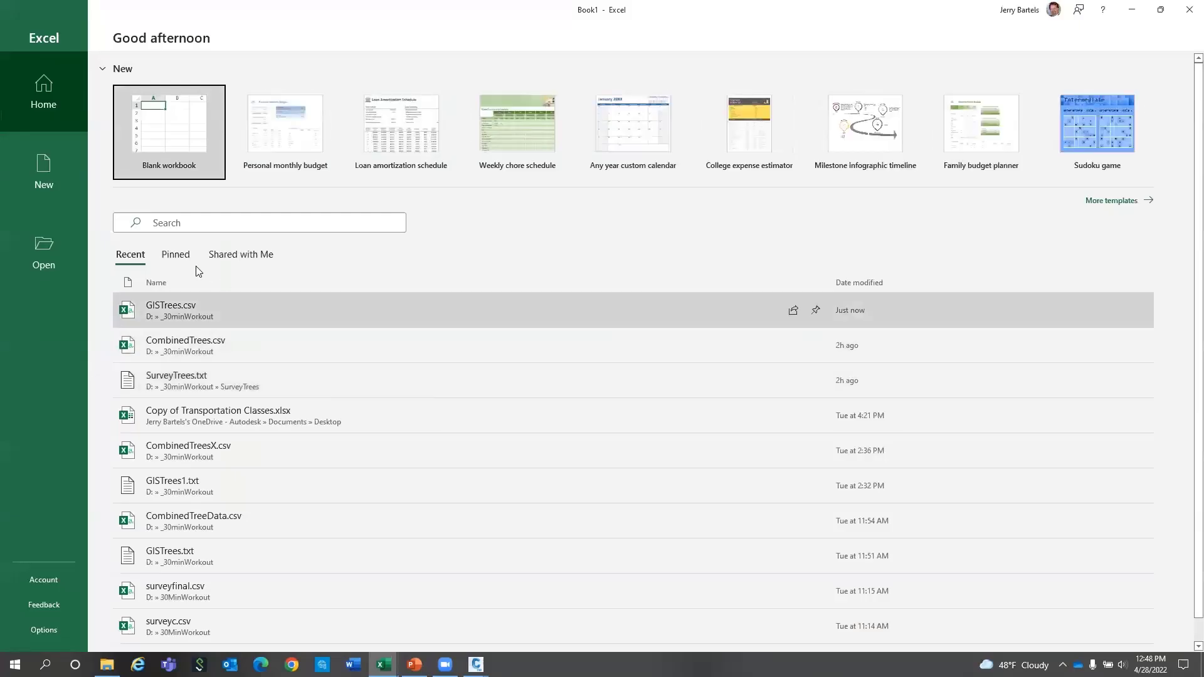
{"action": "left_click", "coordinate": [48, 249]}
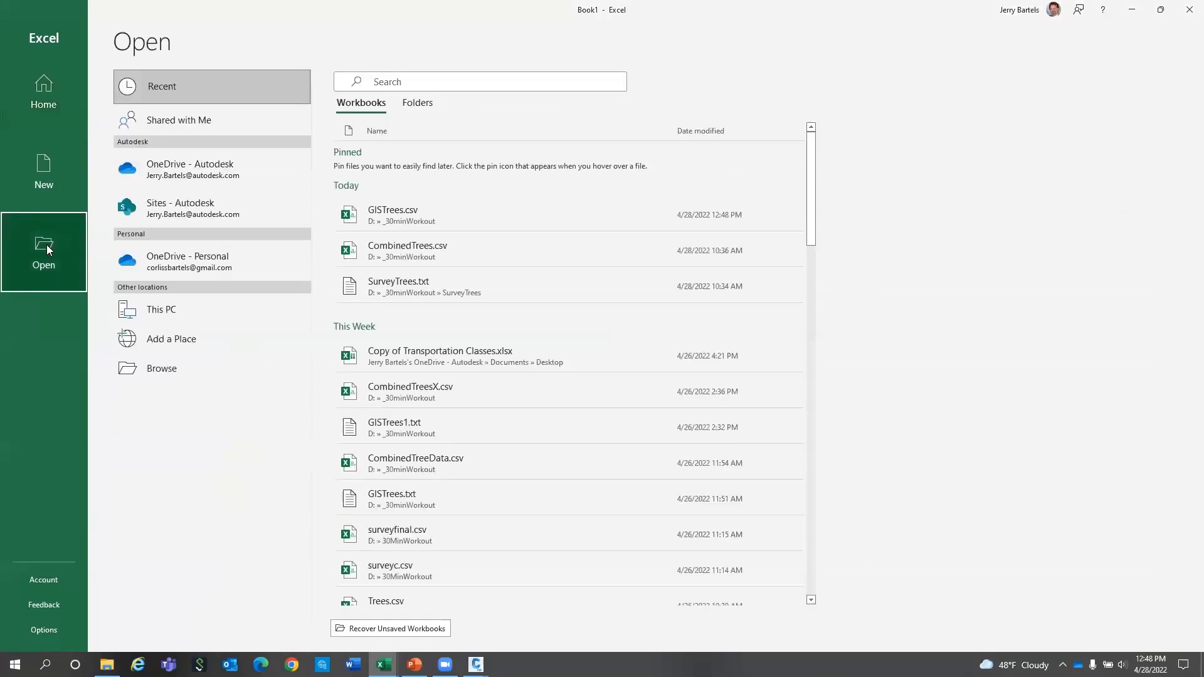
{"action": "left_click", "coordinate": [152, 370]}
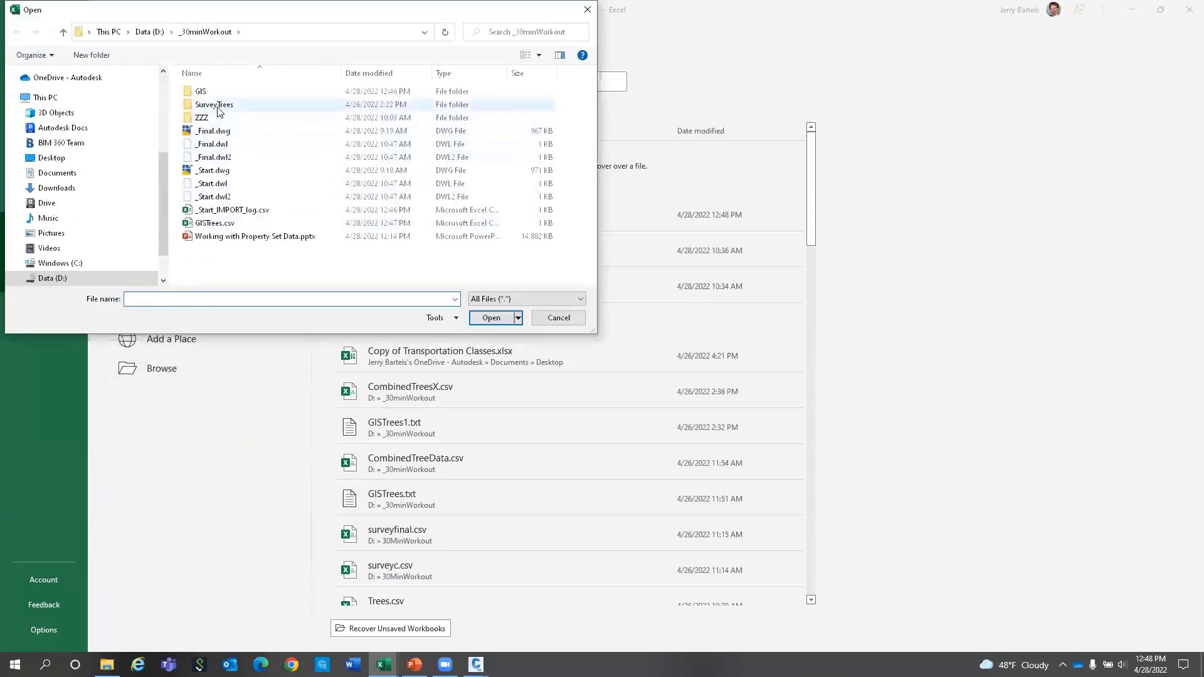
{"action": "double_click", "coordinate": [219, 104]}
{"action": "left_click", "coordinate": [218, 94]}
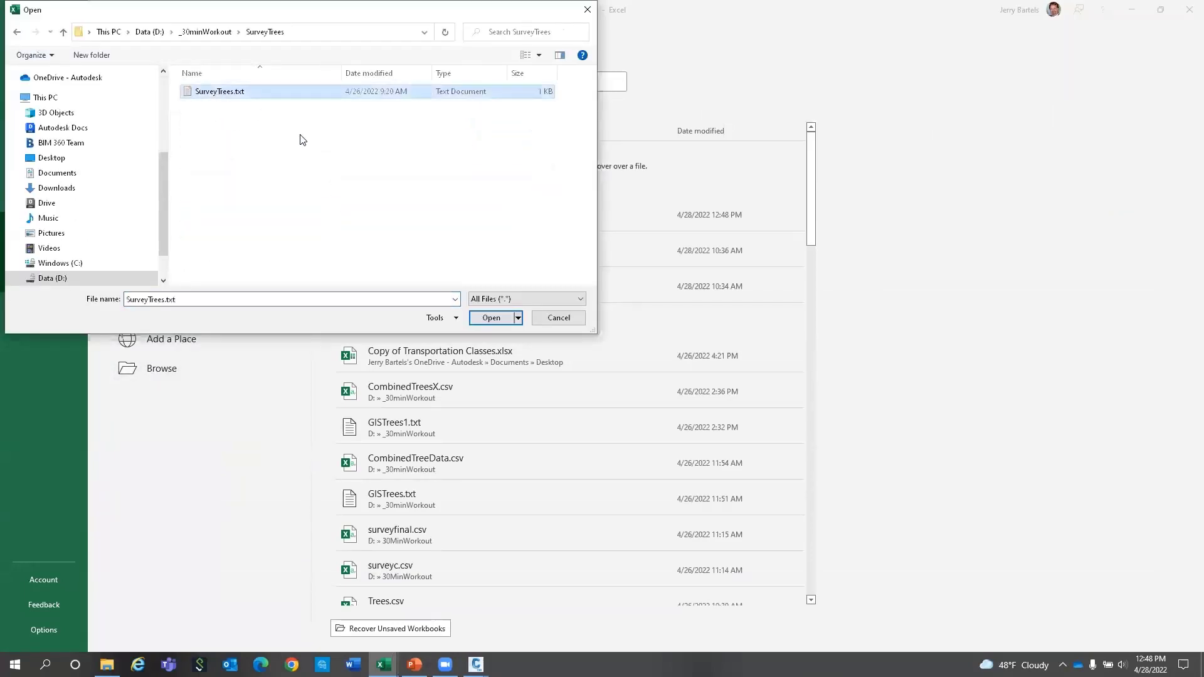
{"action": "left_click", "coordinate": [491, 318]}
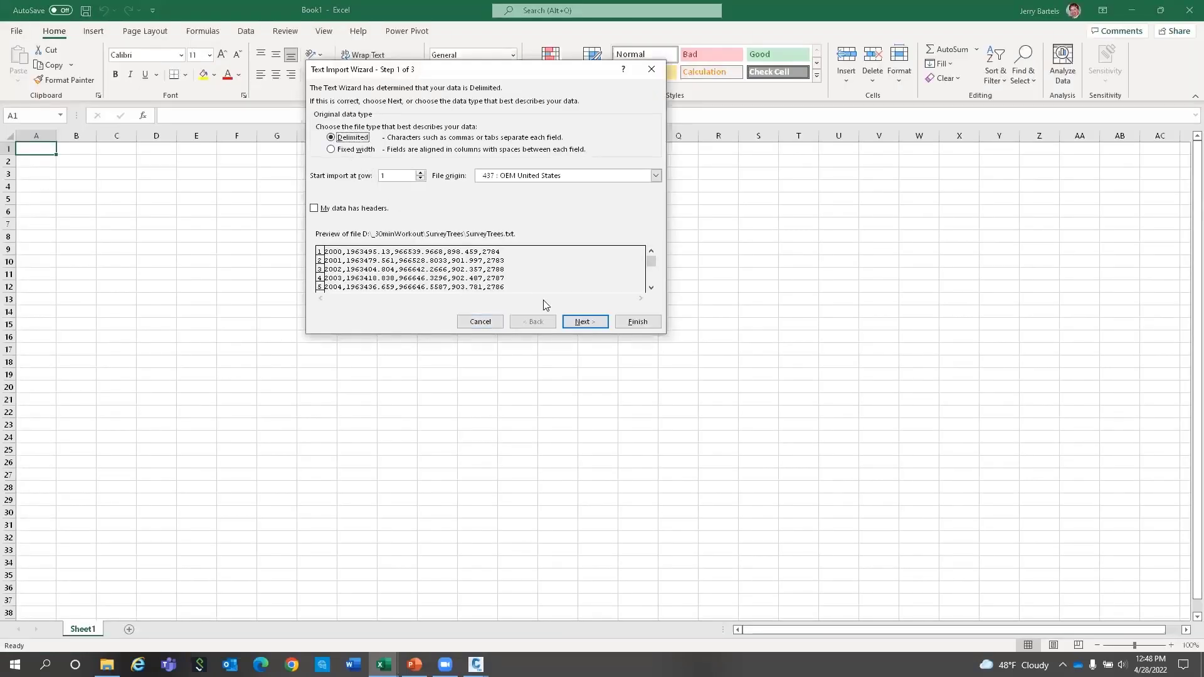
Import the survey text as delimited data split by comma instead of tab, and place its window beside the GISTrees data.
{"action": "left_click", "coordinate": [582, 324]}
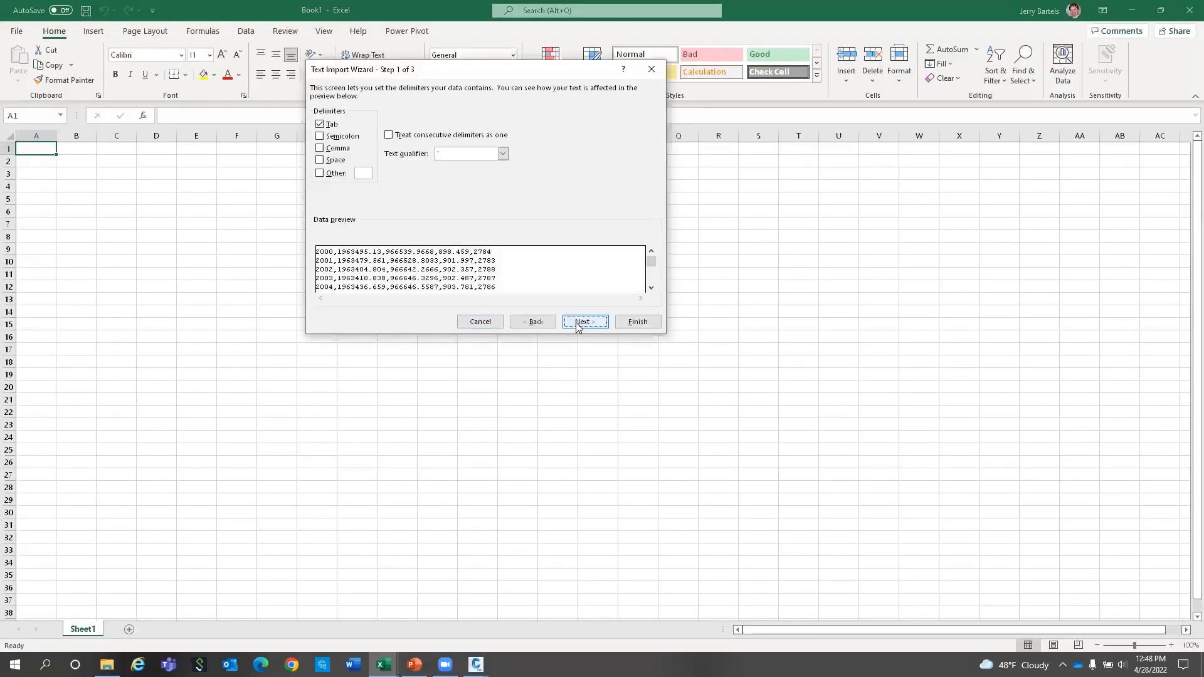
{"action": "left_click", "coordinate": [319, 124]}
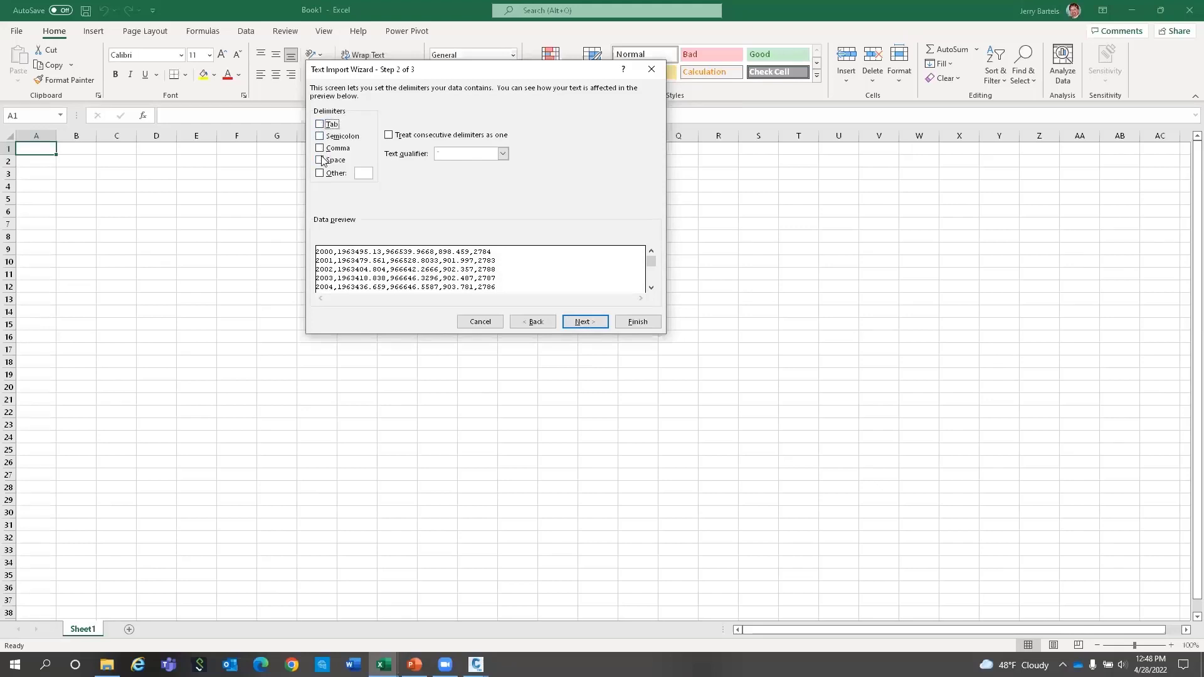
{"action": "left_click", "coordinate": [321, 149]}
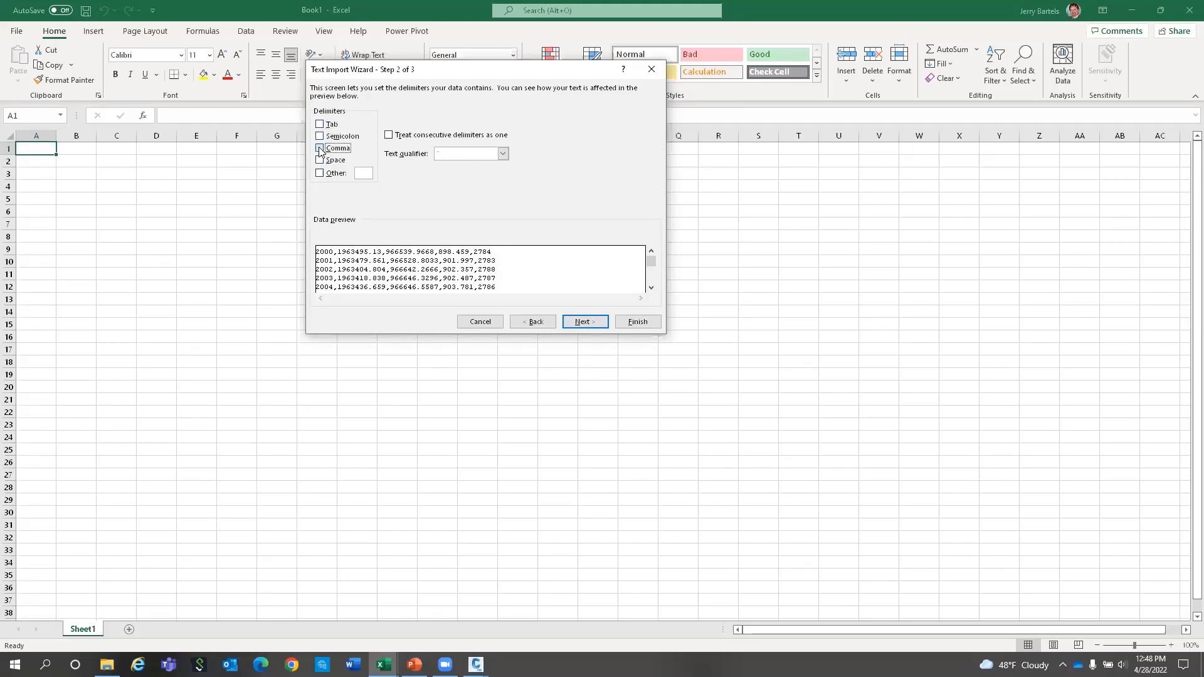
{"action": "left_click", "coordinate": [638, 322]}
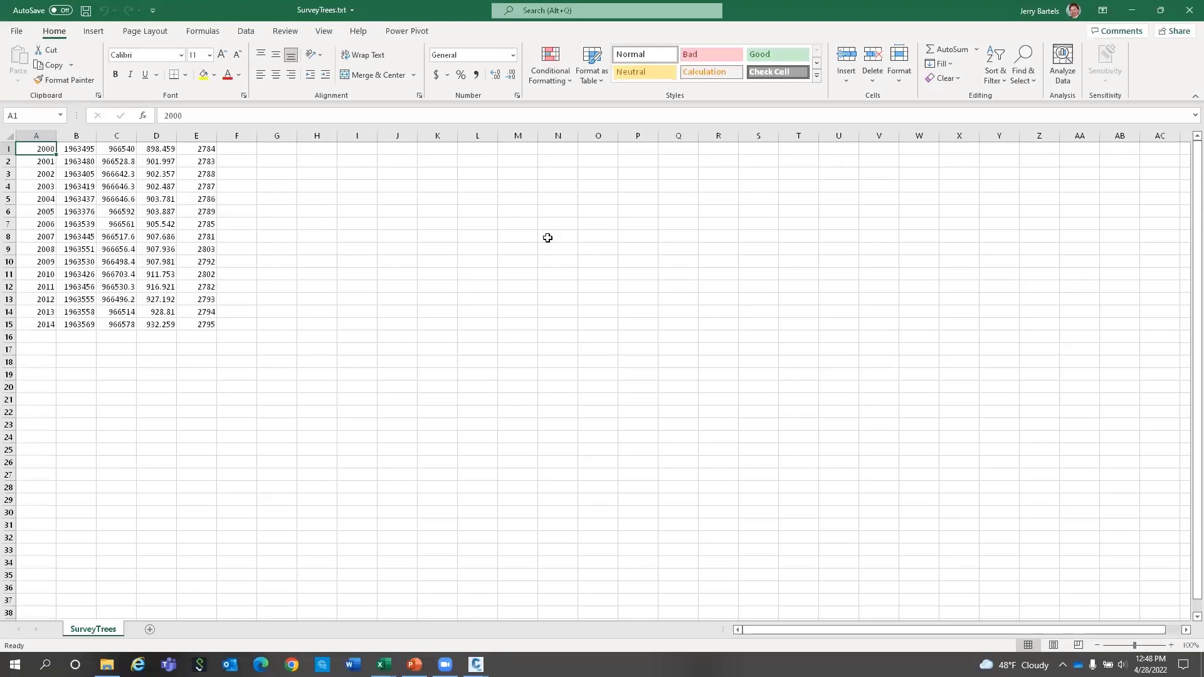
{"action": "left_click", "coordinate": [1161, 11]}
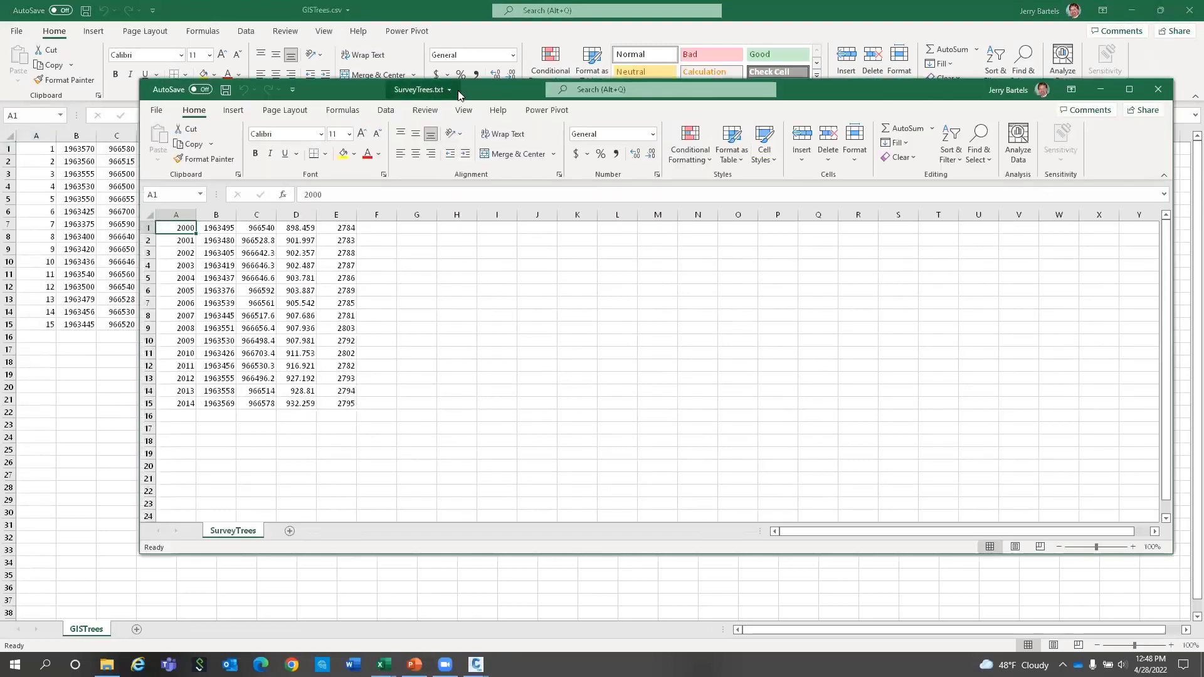
{"action": "left_click_drag", "start_coordinate": [472, 94], "coordinate": [614, 76]}
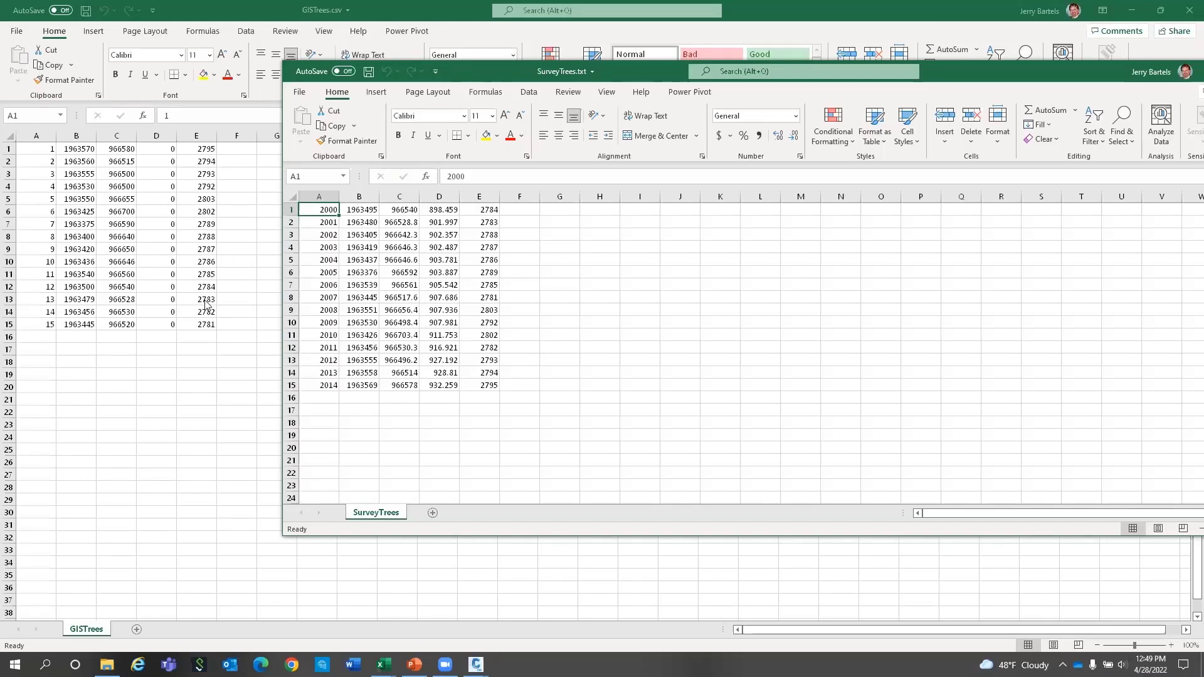
Sort the GISTrees data in A1:E15 by Column E cell values in ascending order.
{"action": "left_click", "coordinate": [37, 154]}
{"action": "left_click_drag", "start_coordinate": [39, 151], "coordinate": [196, 325]}
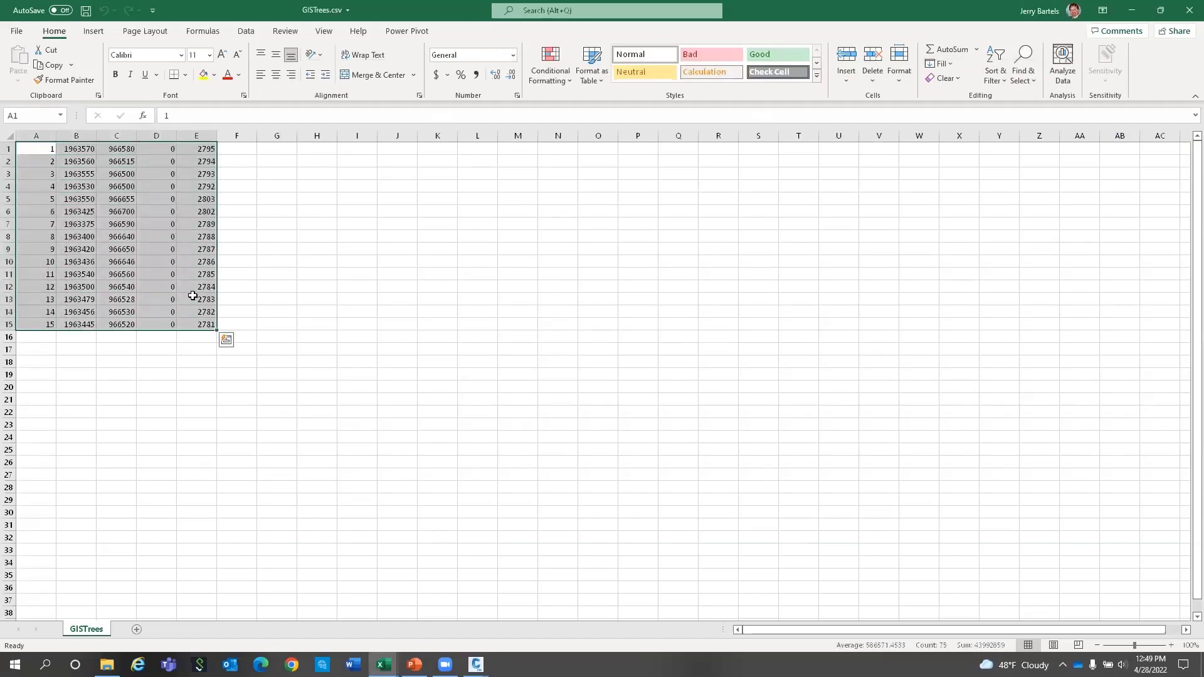
{"action": "left_click", "coordinate": [246, 31]}
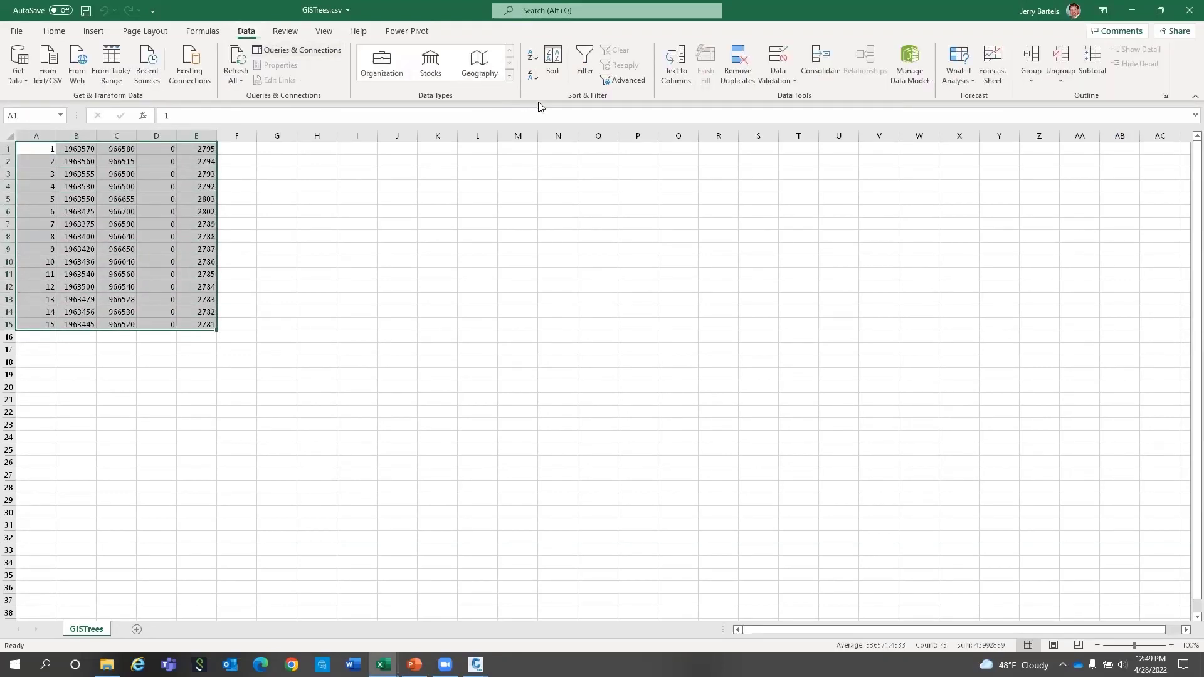
{"action": "left_click", "coordinate": [554, 63]}
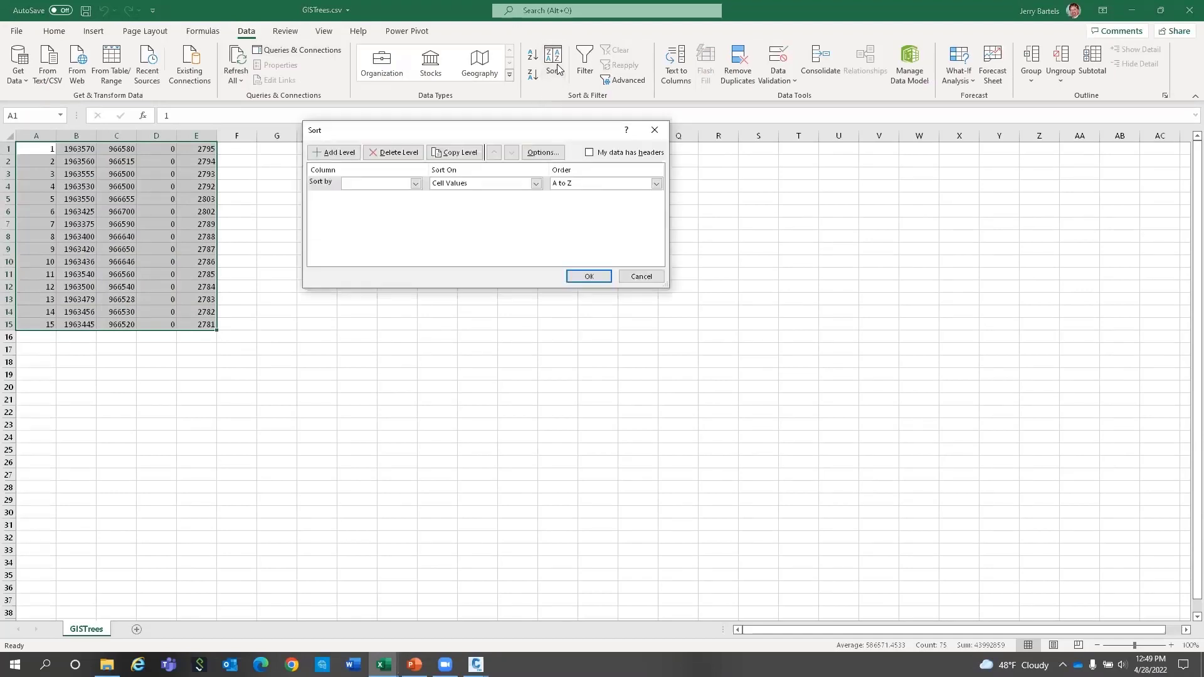
{"action": "left_click", "coordinate": [415, 183]}
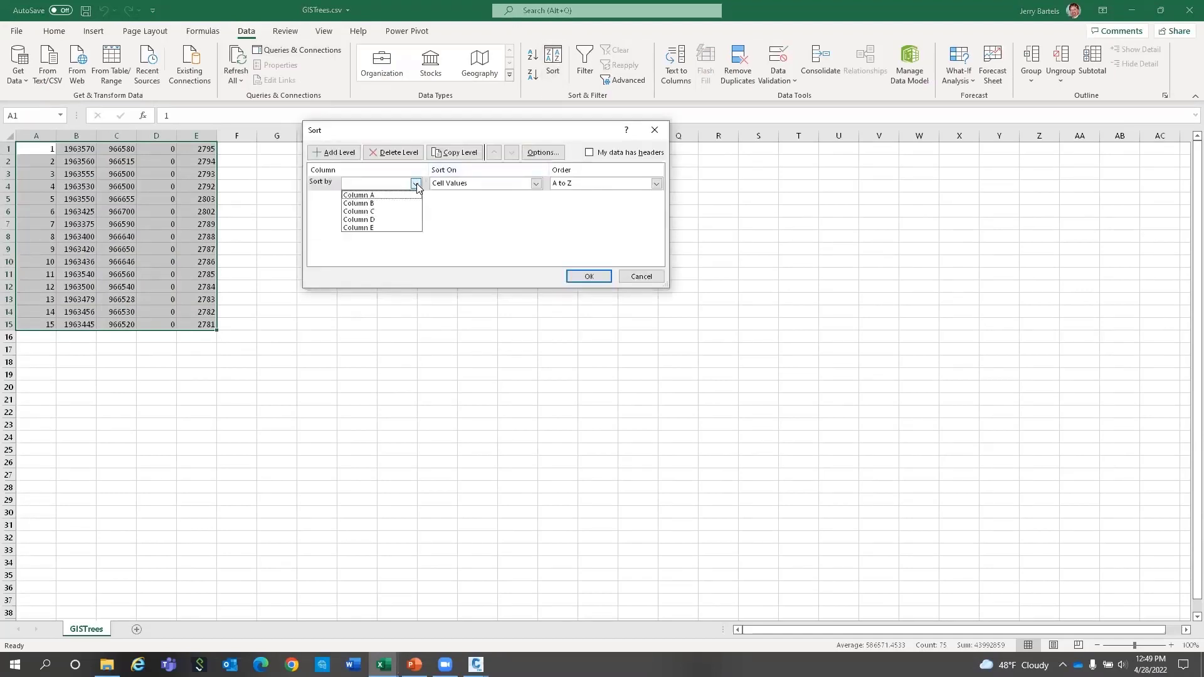
{"action": "left_click", "coordinate": [386, 228]}
{"action": "left_click", "coordinate": [595, 276]}
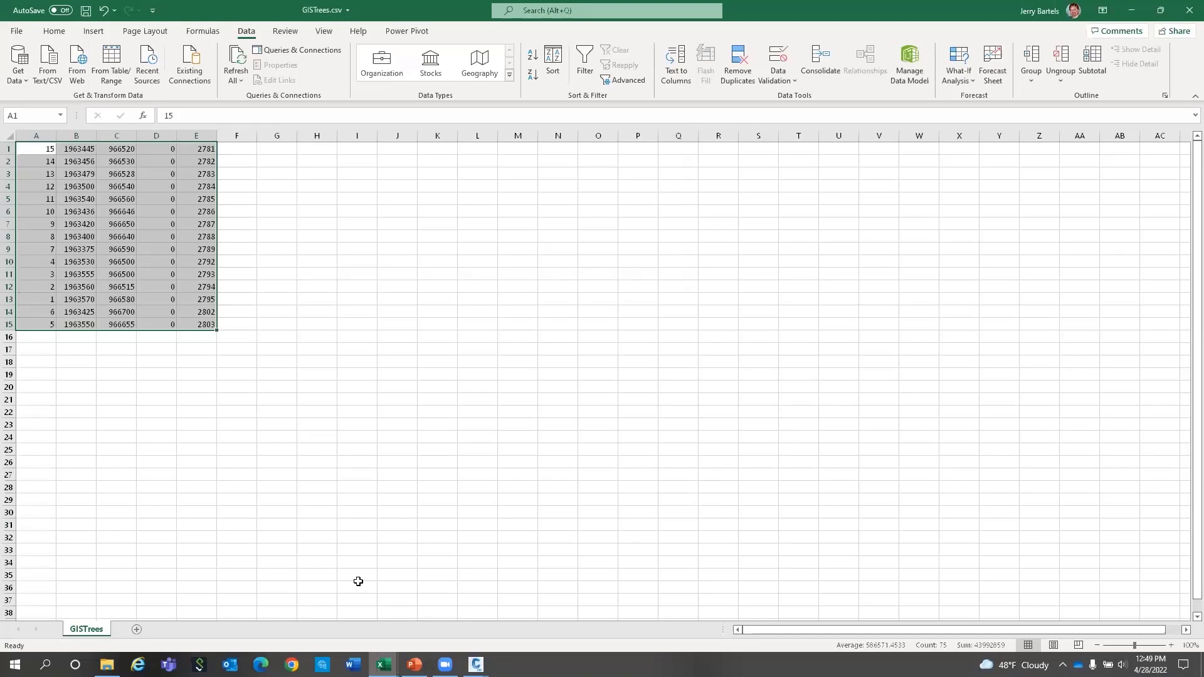
Sort the SurveyTrees data in A1:E15 by Column E cell values in ascending order.
{"action": "mouse_move", "coordinate": [379, 659]}
{"action": "left_click", "coordinate": [409, 630]}
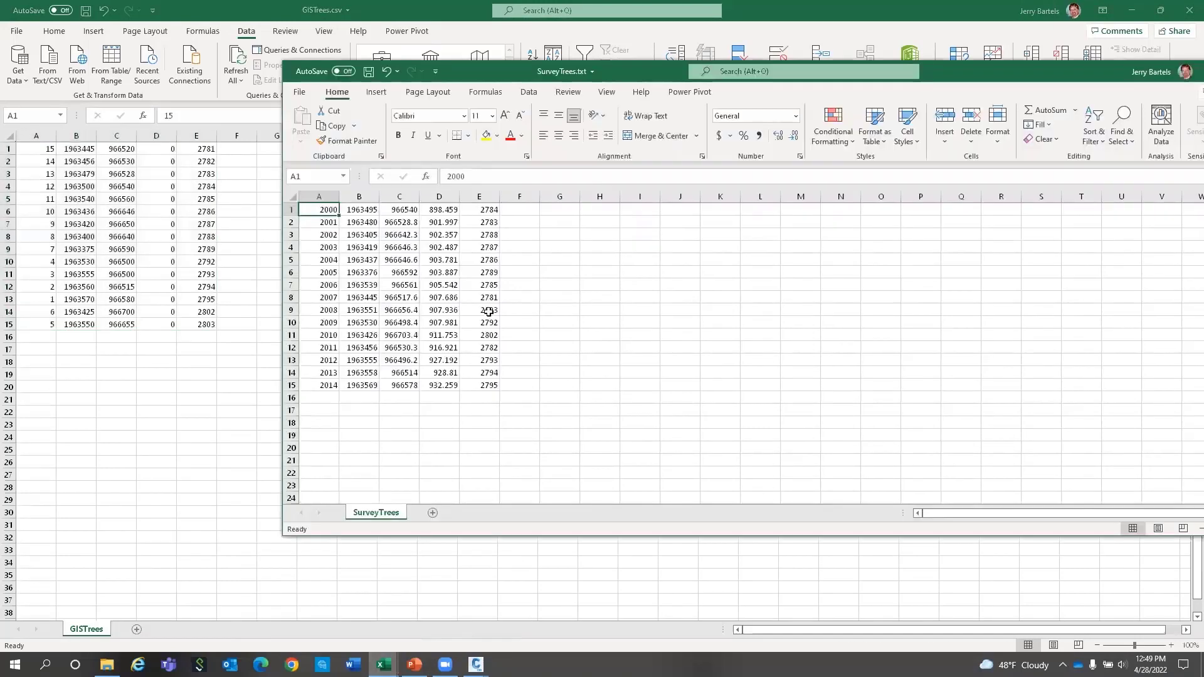
{"action": "left_click_drag", "start_coordinate": [329, 210], "coordinate": [491, 383]}
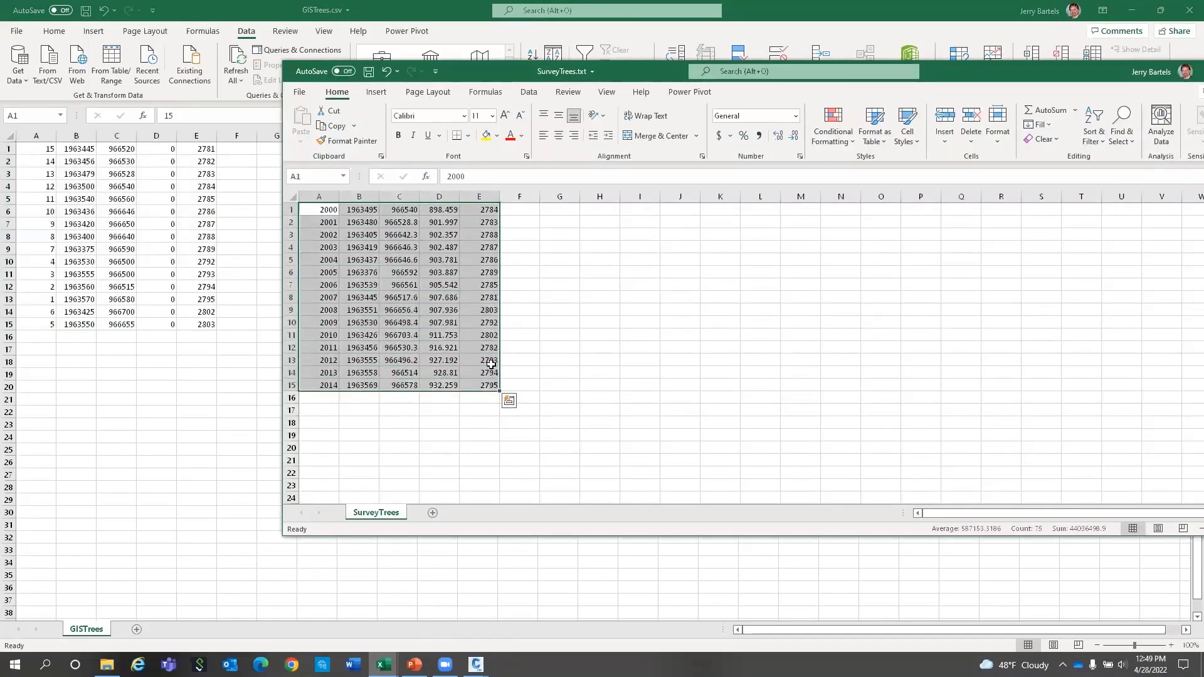
{"action": "left_click", "coordinate": [604, 115]}
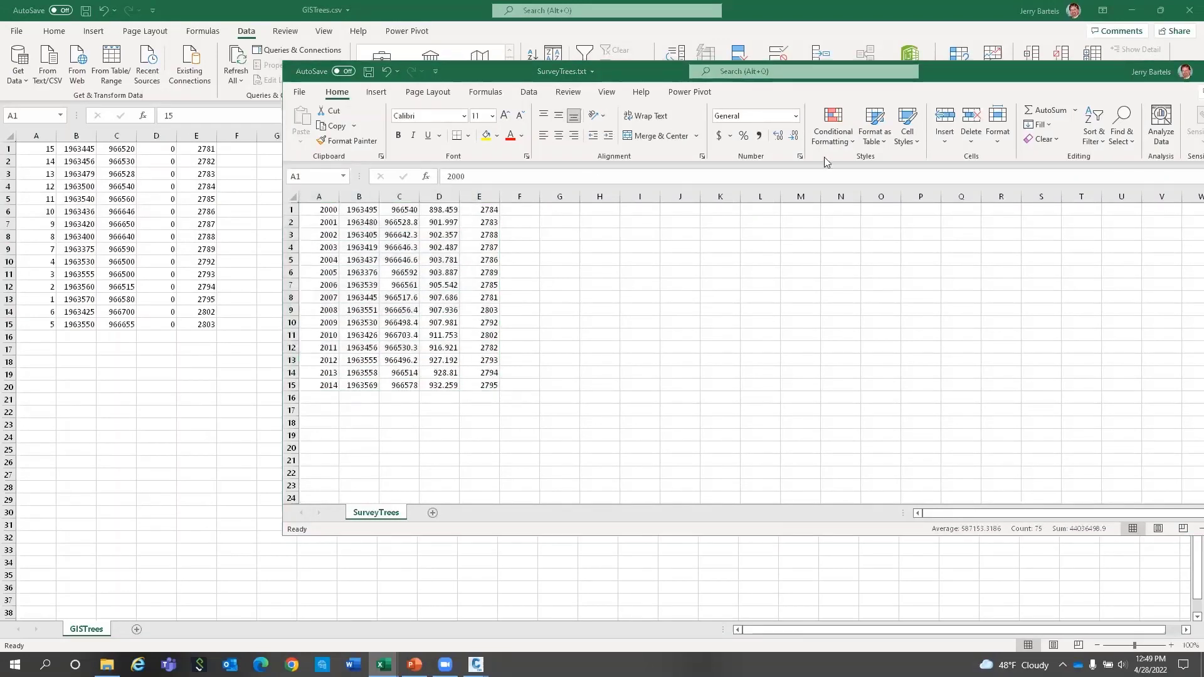
{"action": "left_click", "coordinate": [528, 92]}
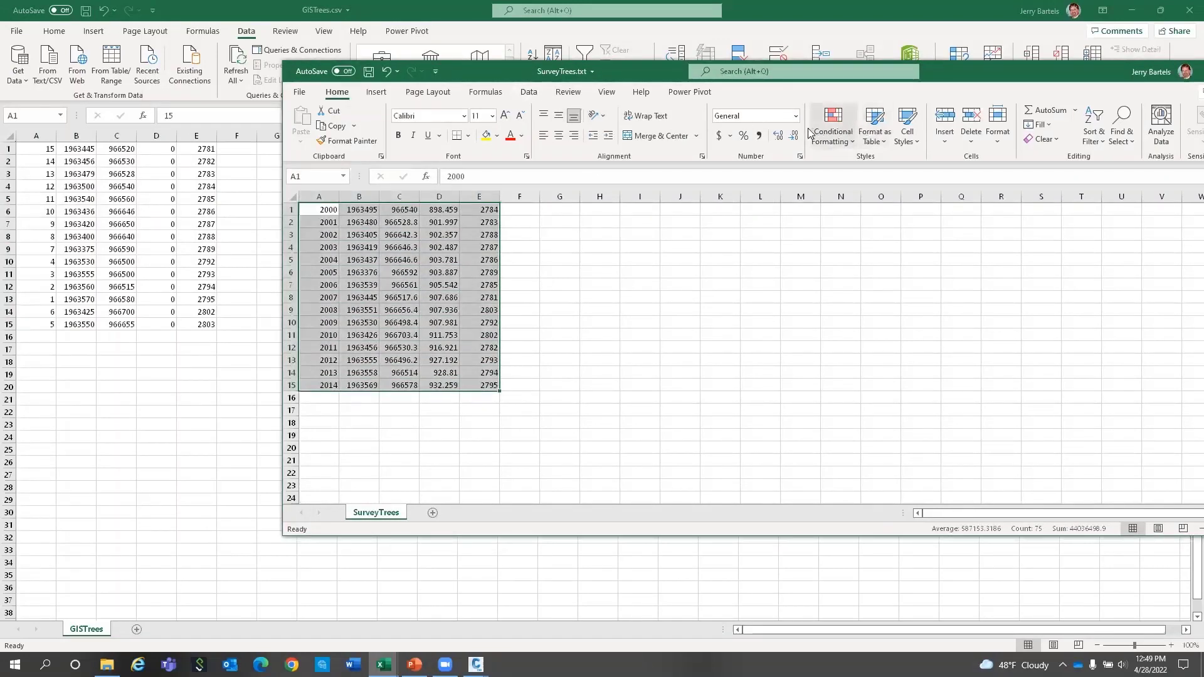
{"action": "left_click", "coordinate": [529, 92]}
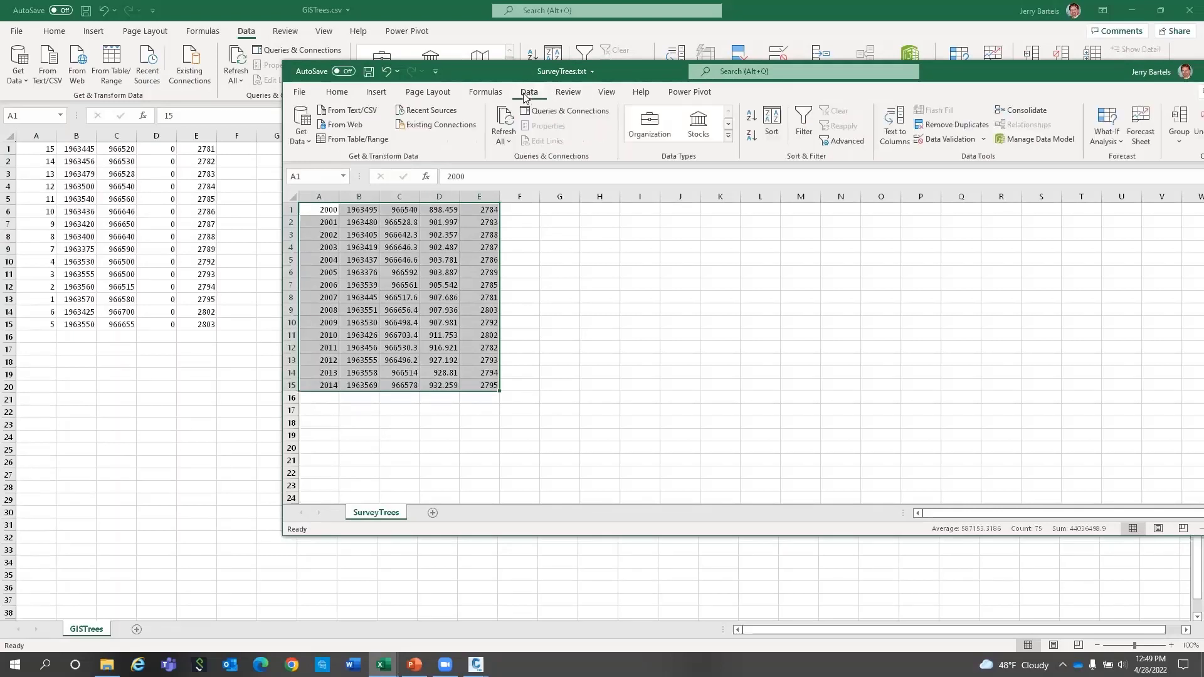
{"action": "left_click", "coordinate": [768, 119]}
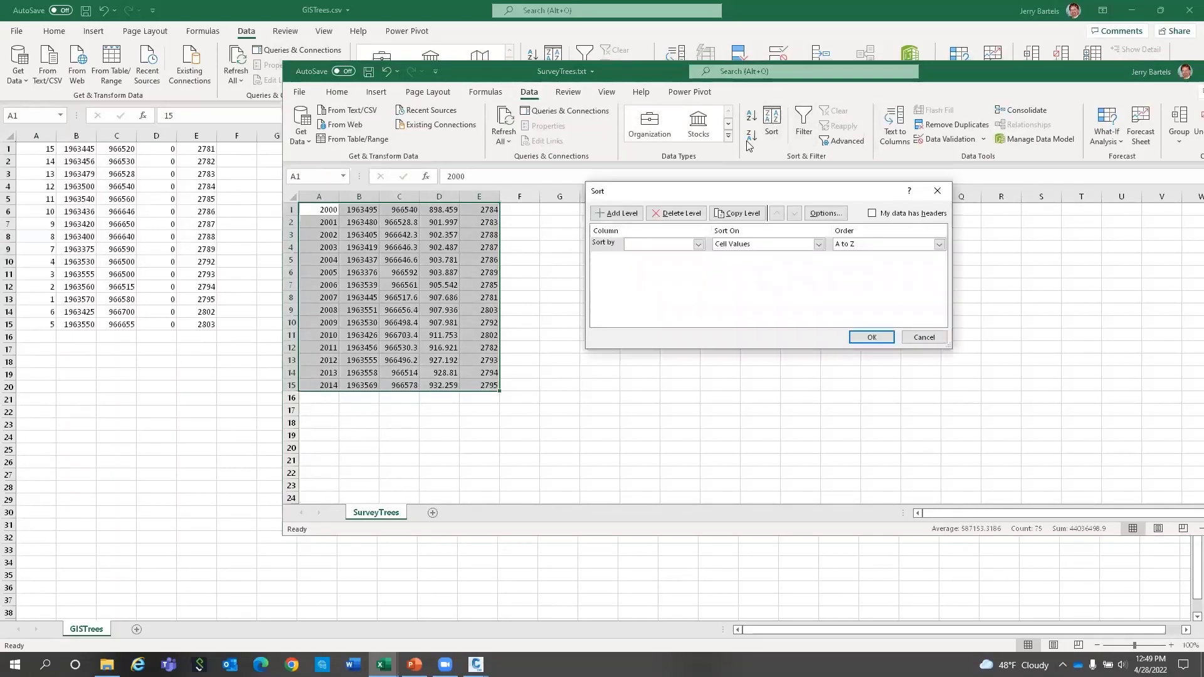
{"action": "left_click", "coordinate": [699, 246]}
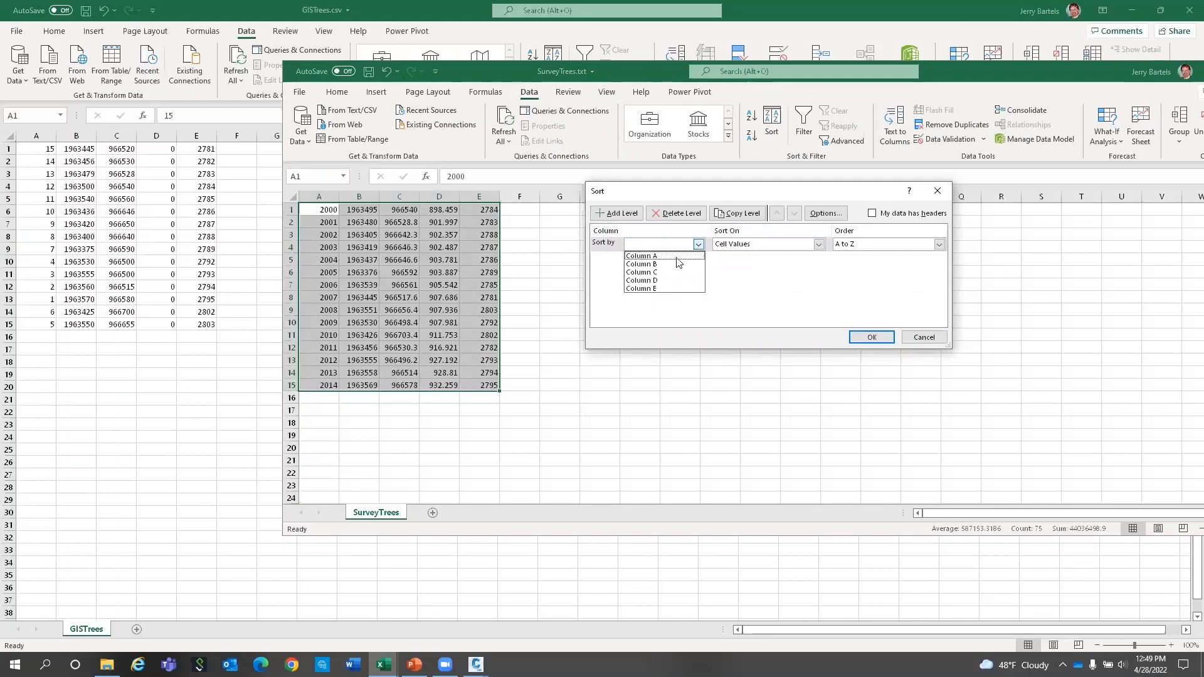
{"action": "left_click", "coordinate": [656, 289]}
{"action": "left_click", "coordinate": [872, 337]}
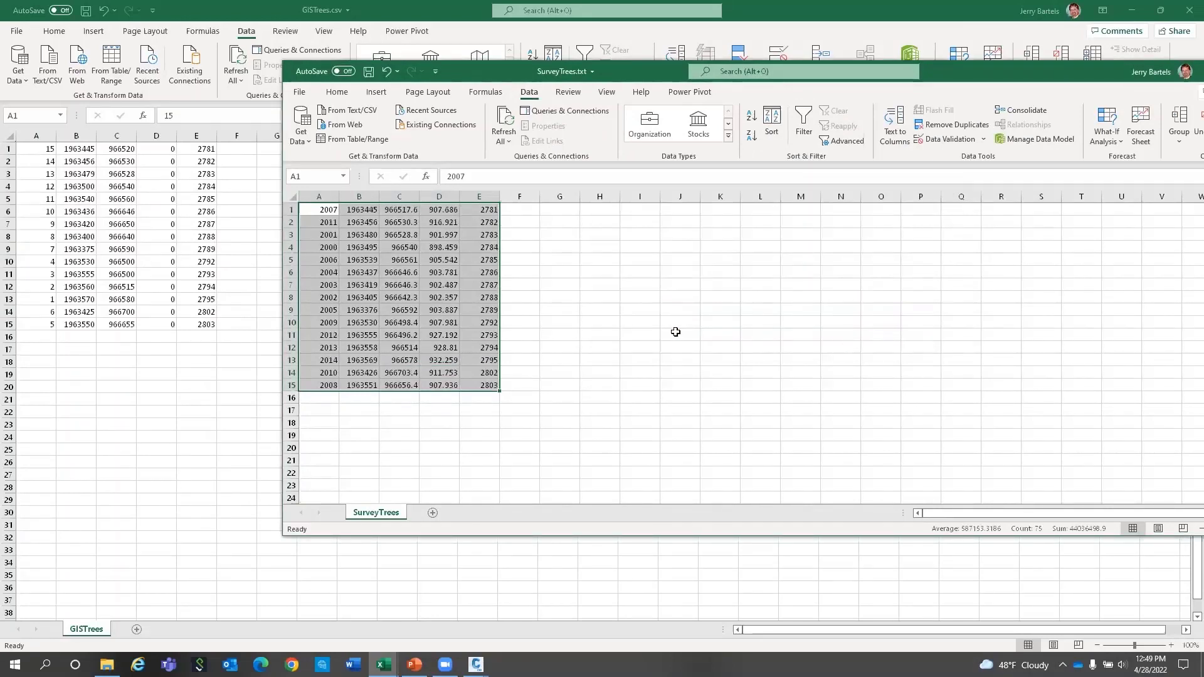
{"action": "left_click", "coordinate": [637, 335]}
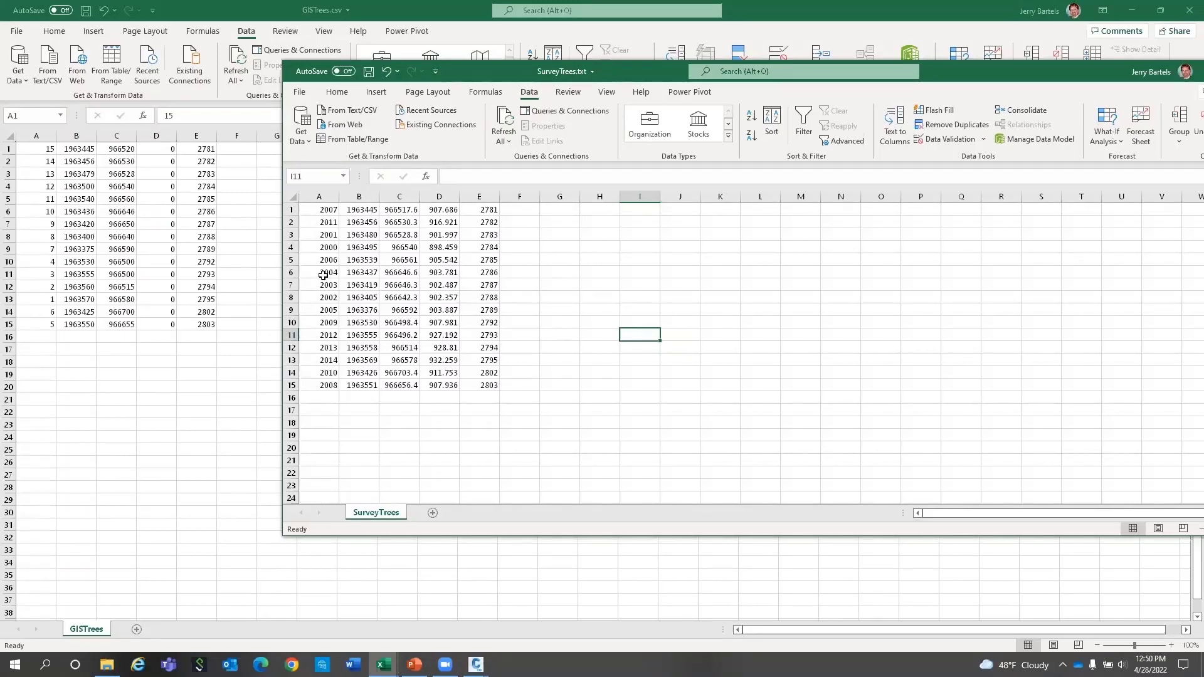
Insert an empty column before column B in the GISTrees sheet.
{"action": "left_click", "coordinate": [73, 134]}
{"action": "right_click", "coordinate": [83, 139]}
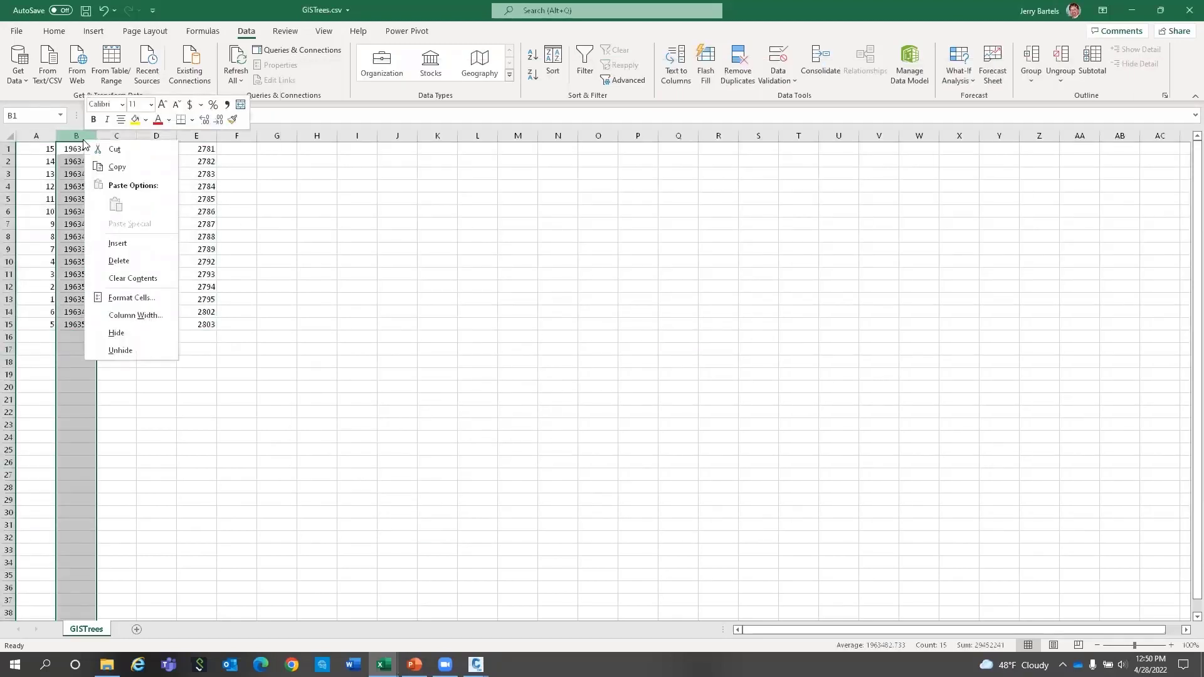
{"action": "left_click", "coordinate": [125, 243]}
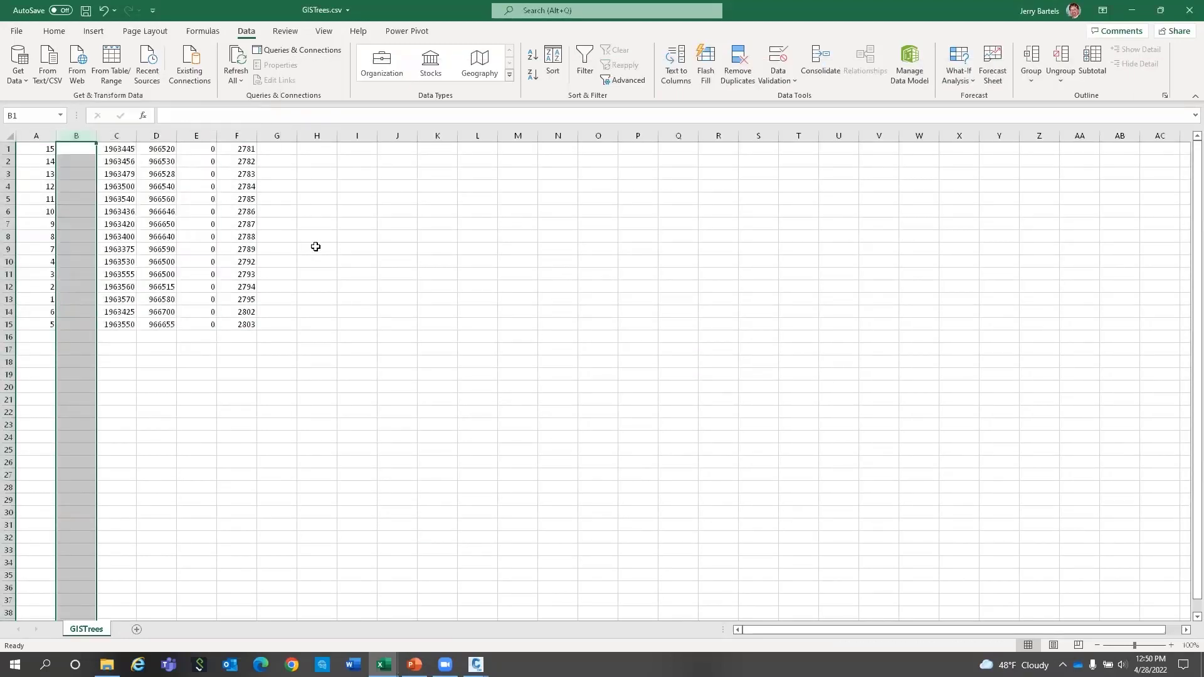
Copy the survey point numbers, coordinates and elevations in A1:D15 of the SurveyTrees sheet.
{"action": "mouse_move", "coordinate": [384, 664]}
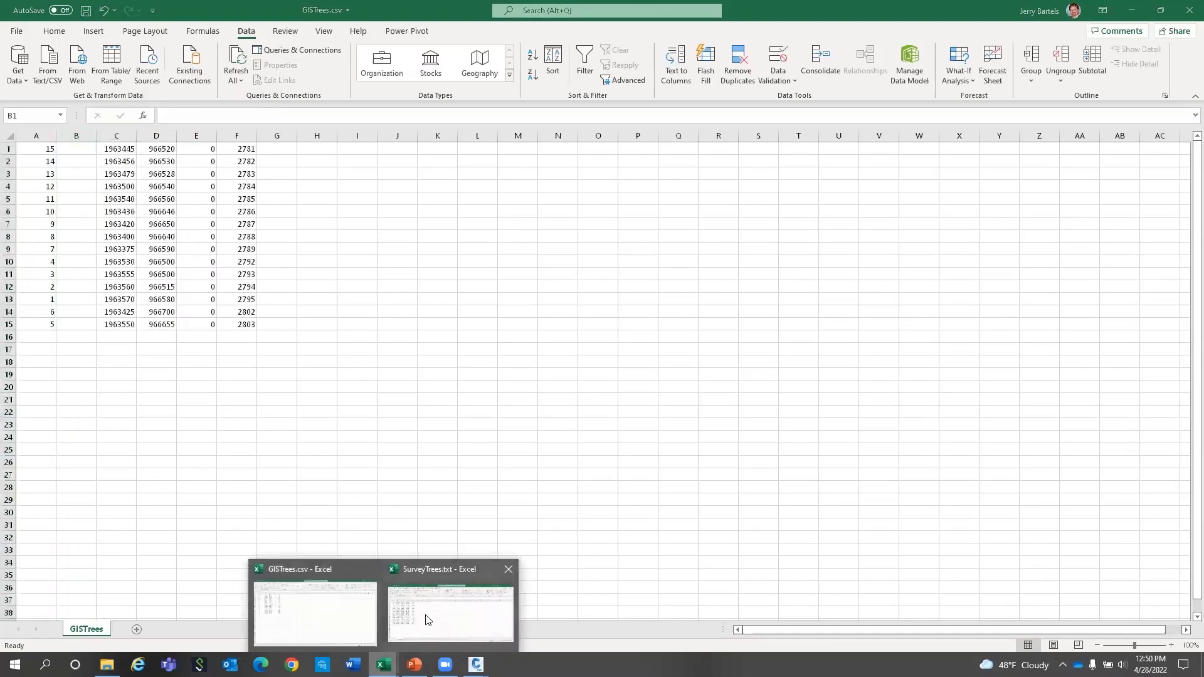
{"action": "left_click", "coordinate": [429, 615]}
{"action": "left_click_drag", "start_coordinate": [327, 211], "coordinate": [489, 383]}
{"action": "left_click", "coordinate": [394, 233]}
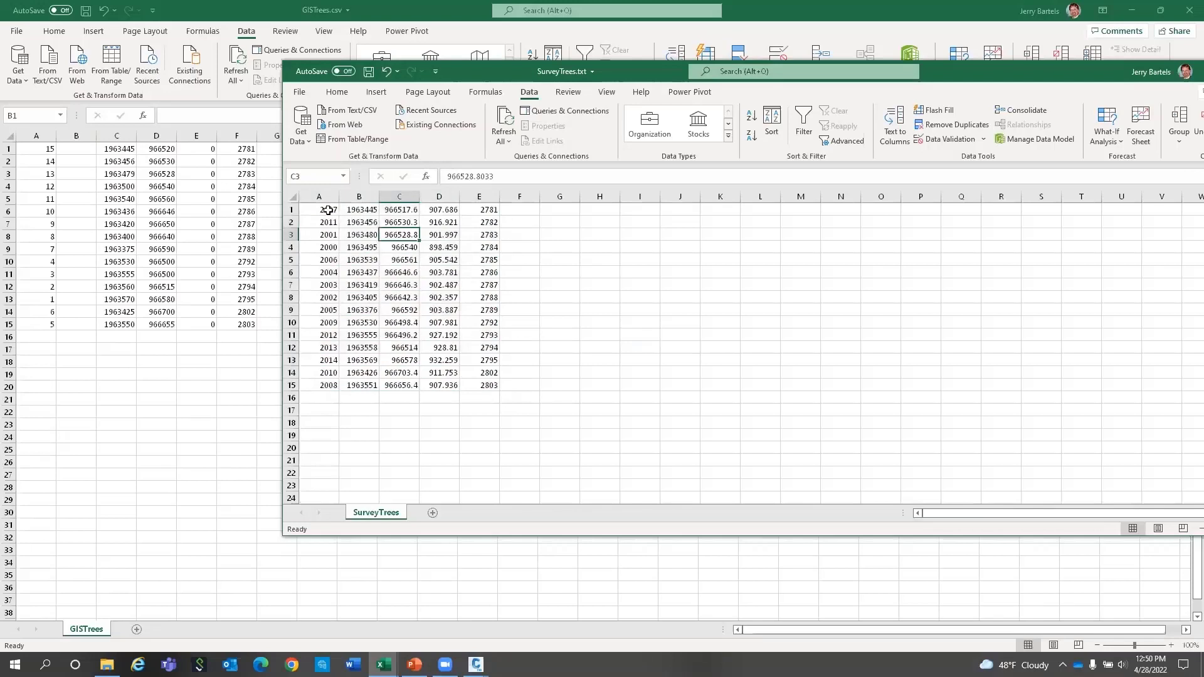
{"action": "left_click_drag", "start_coordinate": [326, 210], "coordinate": [449, 383]}
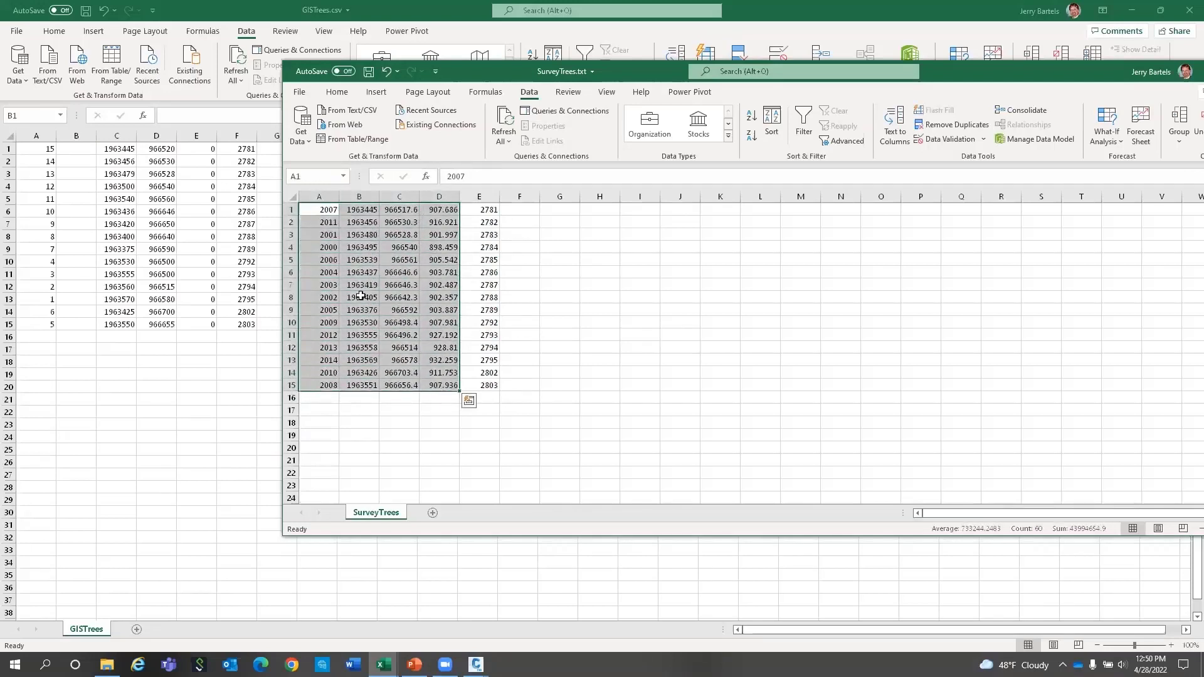
{"action": "right_click", "coordinate": [336, 251]}
{"action": "left_click", "coordinate": [368, 275]}
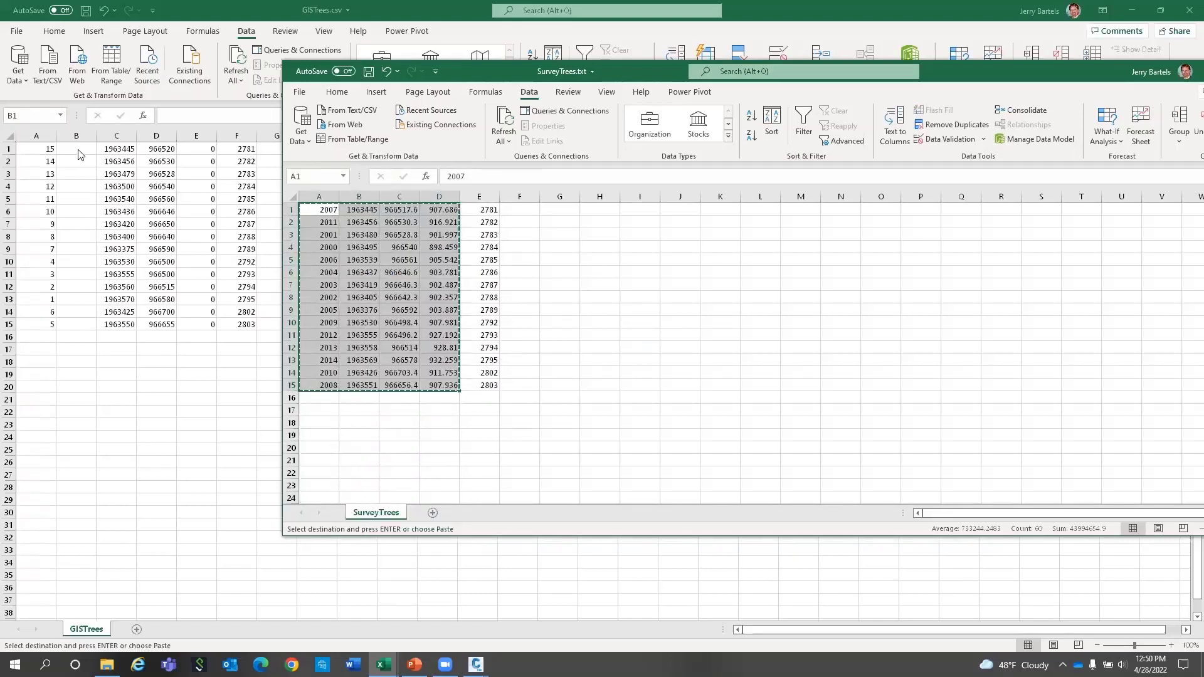
Paste the copied survey columns into the GISTrees sheet starting at cell B1, overwriting the GIS coordinates and elevations.
{"action": "left_click", "coordinate": [125, 196]}
{"action": "right_click", "coordinate": [347, 246]}
{"action": "key", "text": "Escape"}
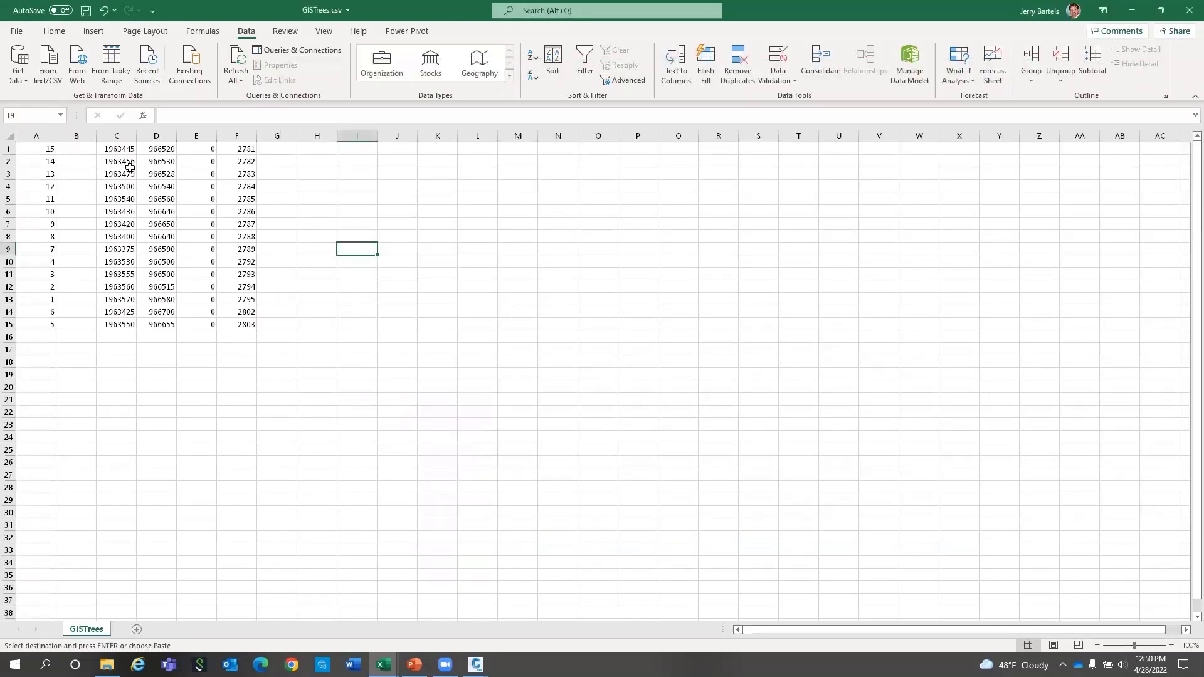
{"action": "left_click", "coordinate": [76, 151]}
{"action": "right_click", "coordinate": [76, 150]}
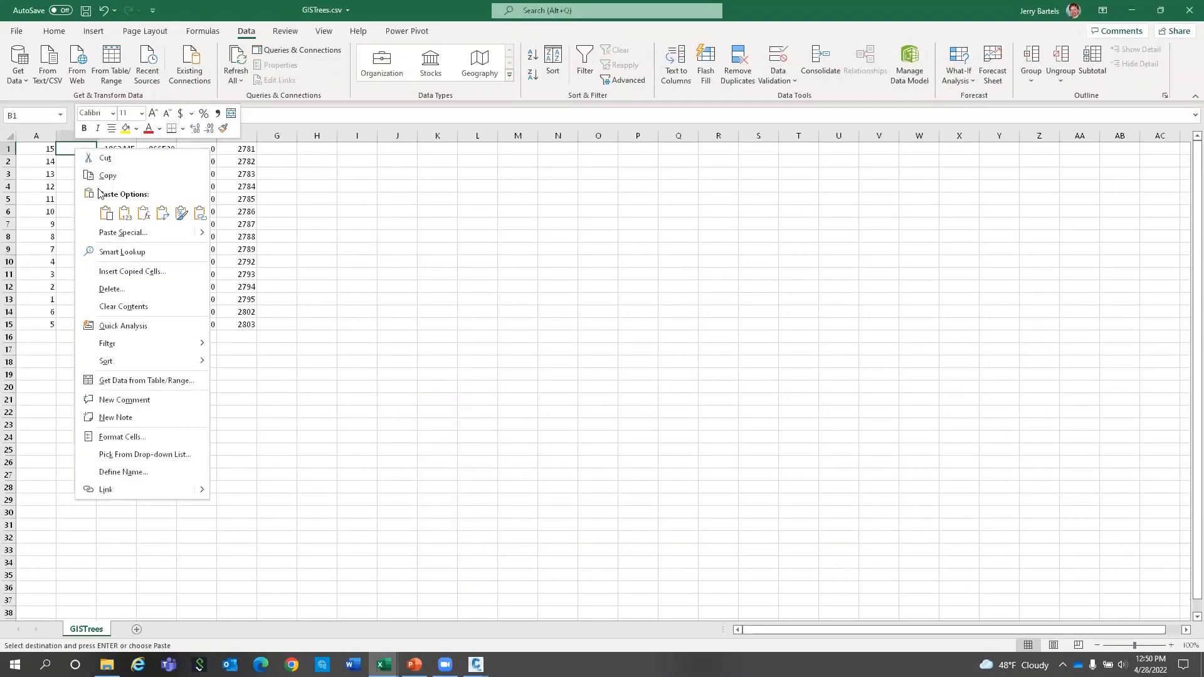
{"action": "left_click", "coordinate": [106, 213]}
{"action": "left_click", "coordinate": [149, 379]}
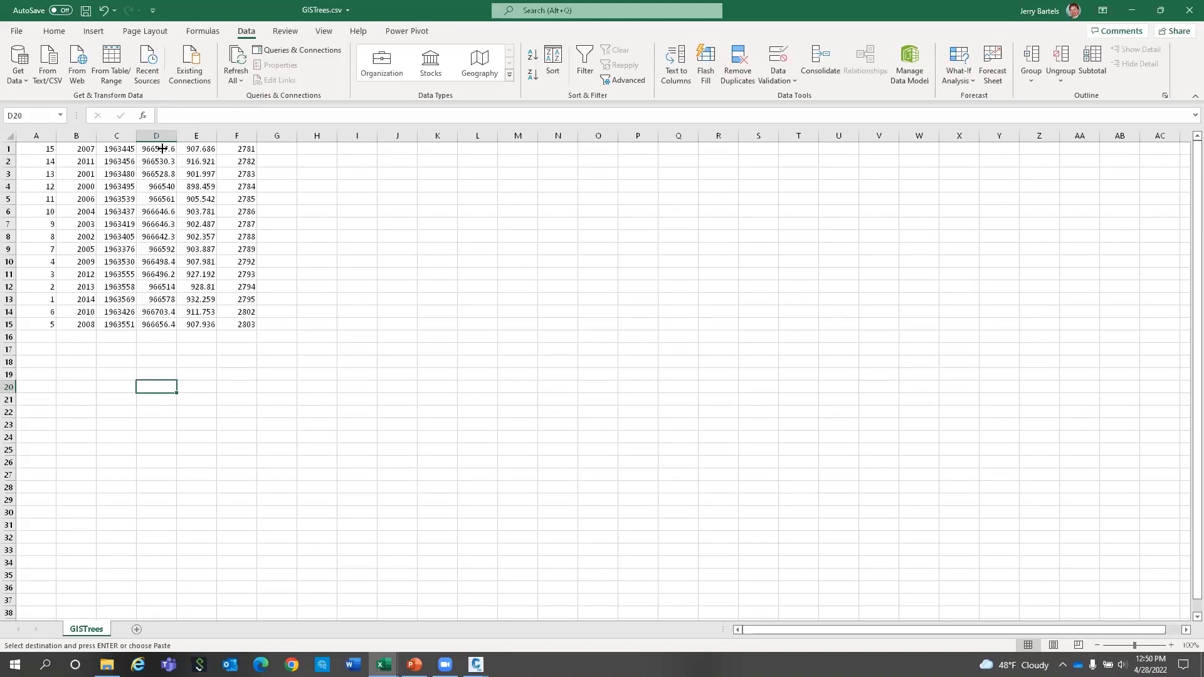
Save GISTrees.csv, and save a copy named combinedtrees in the _30minWorkout folder as CSV (Comma delimited).
{"action": "left_click", "coordinate": [16, 31]}
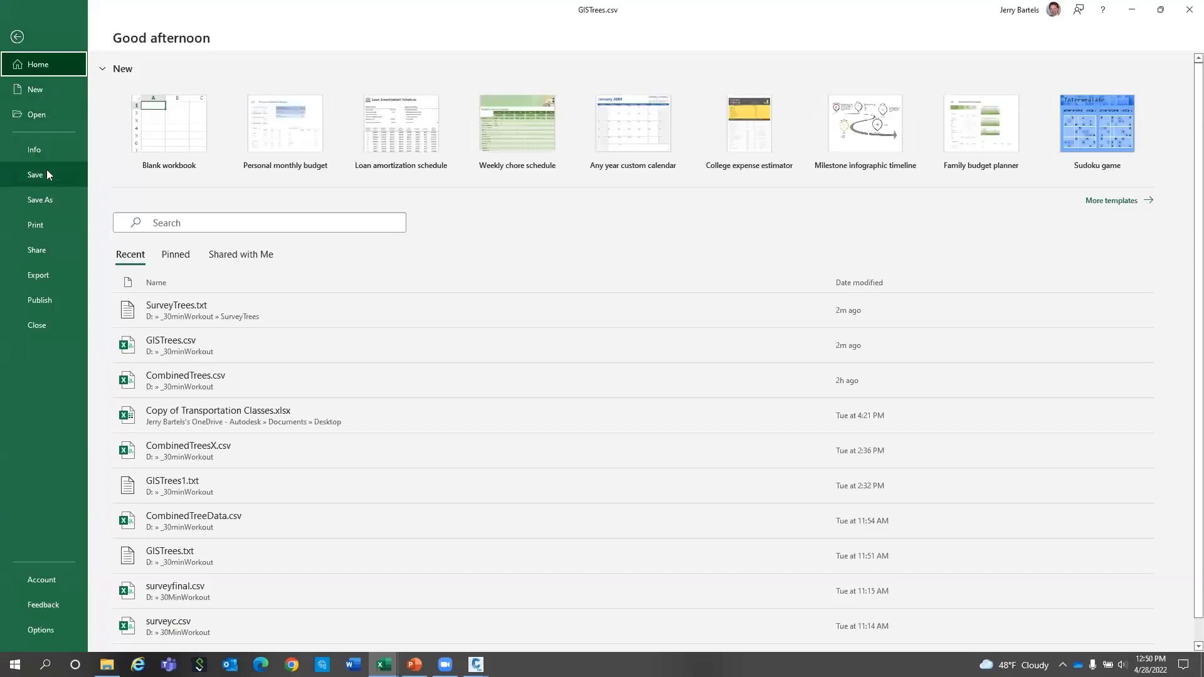
{"action": "left_click", "coordinate": [47, 174]}
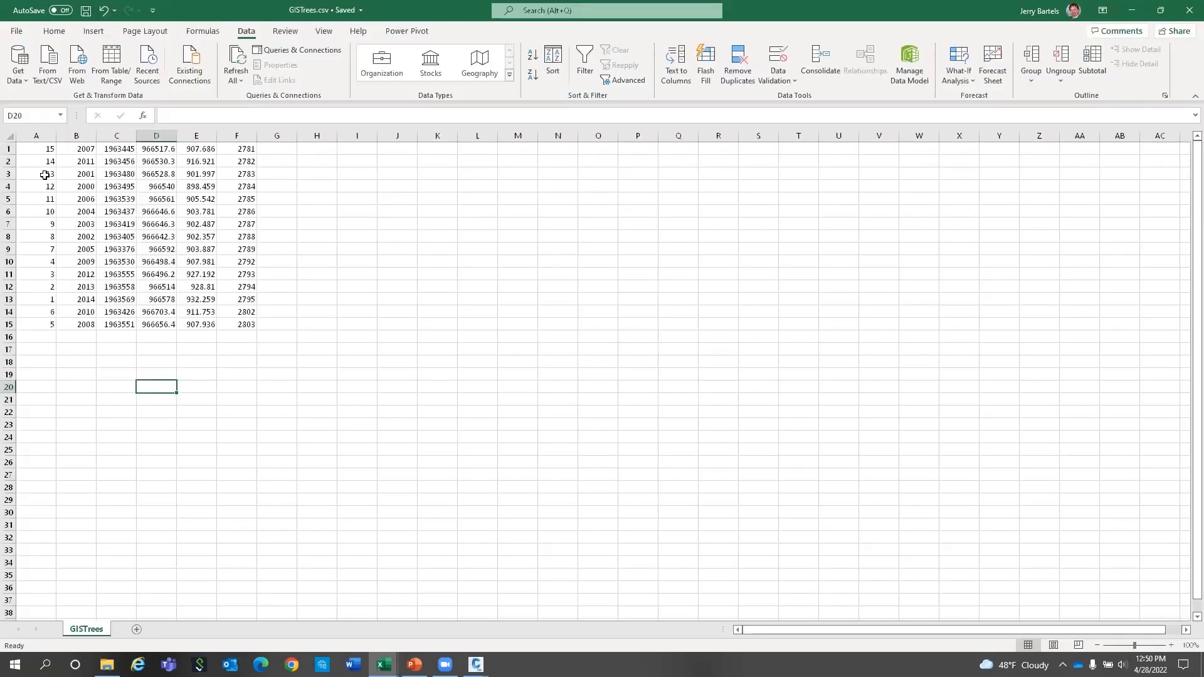
{"action": "left_click", "coordinate": [16, 30]}
{"action": "left_click", "coordinate": [47, 202]}
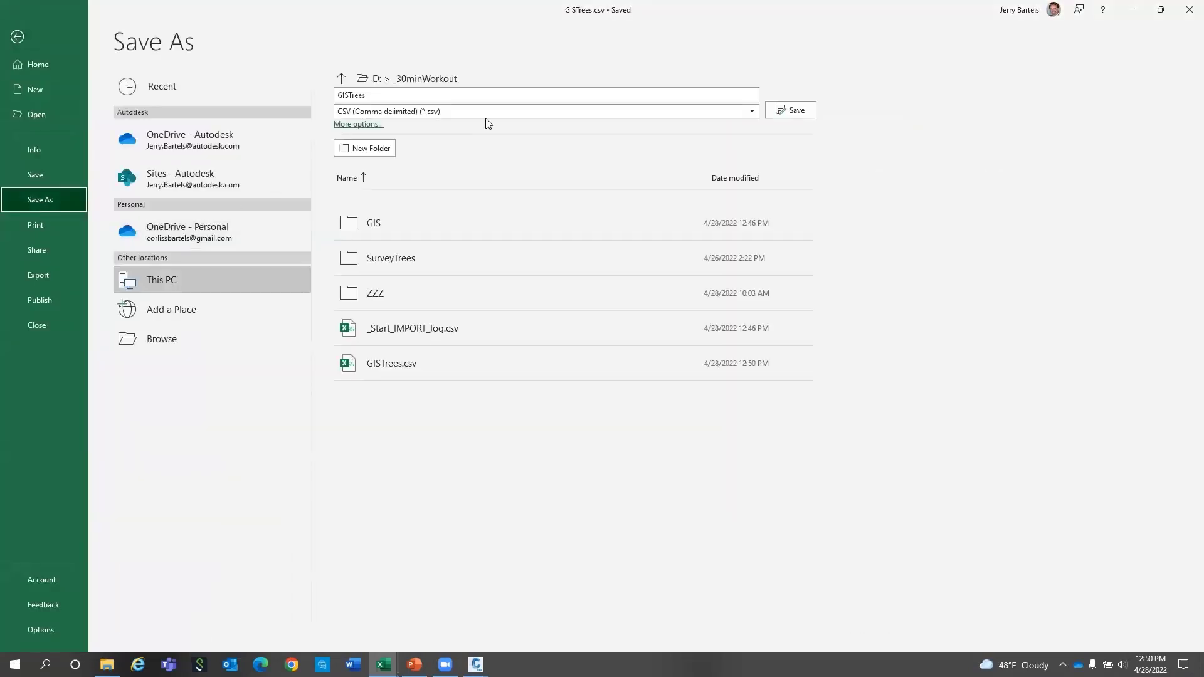
{"action": "left_click", "coordinate": [379, 94]}
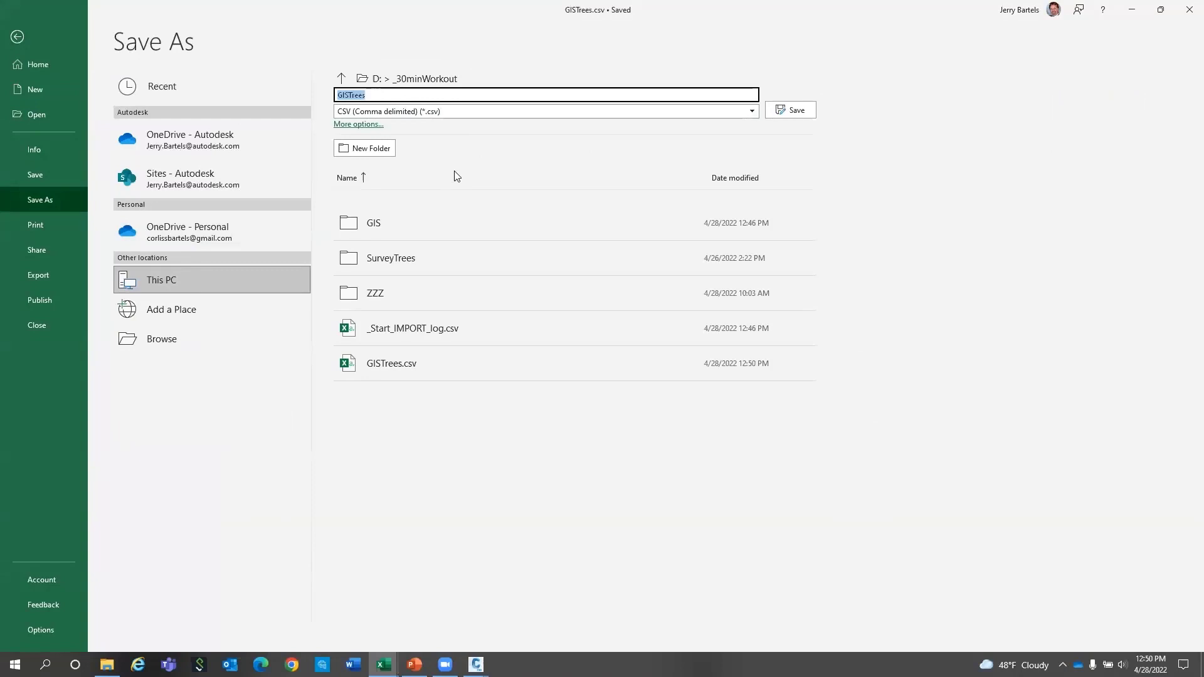
{"action": "type", "text": "co"}
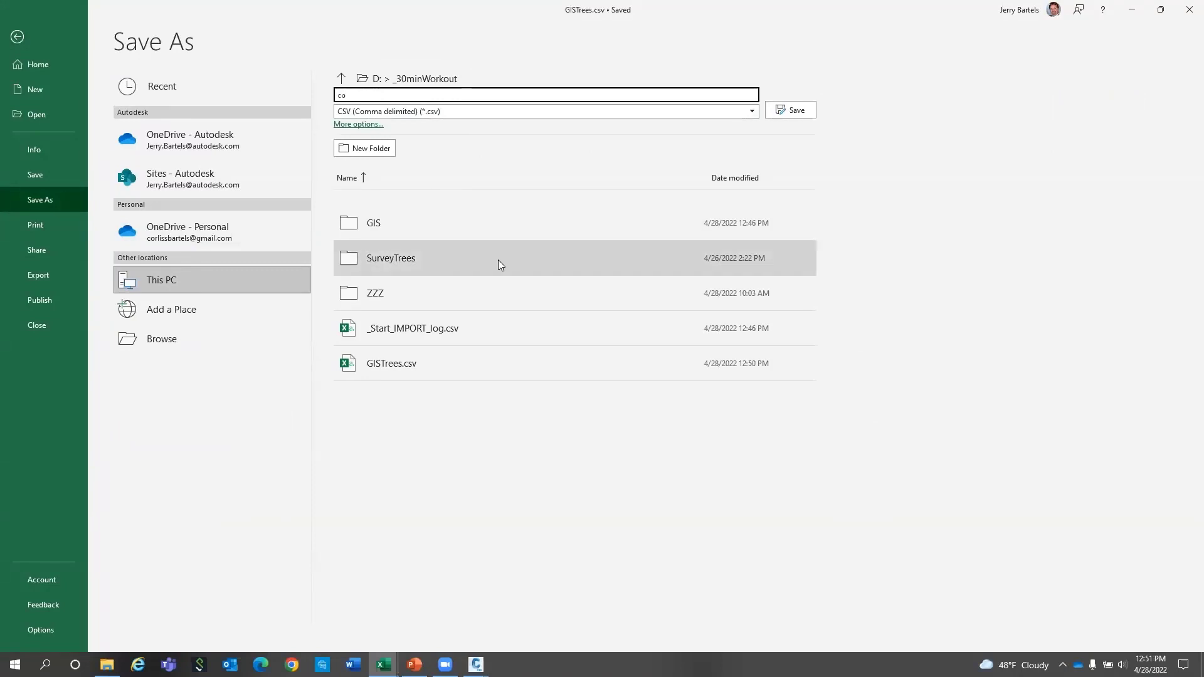
{"action": "type", "text": "mbinedtrees"}
{"action": "left_click", "coordinate": [753, 112]}
{"action": "left_click", "coordinate": [753, 111]}
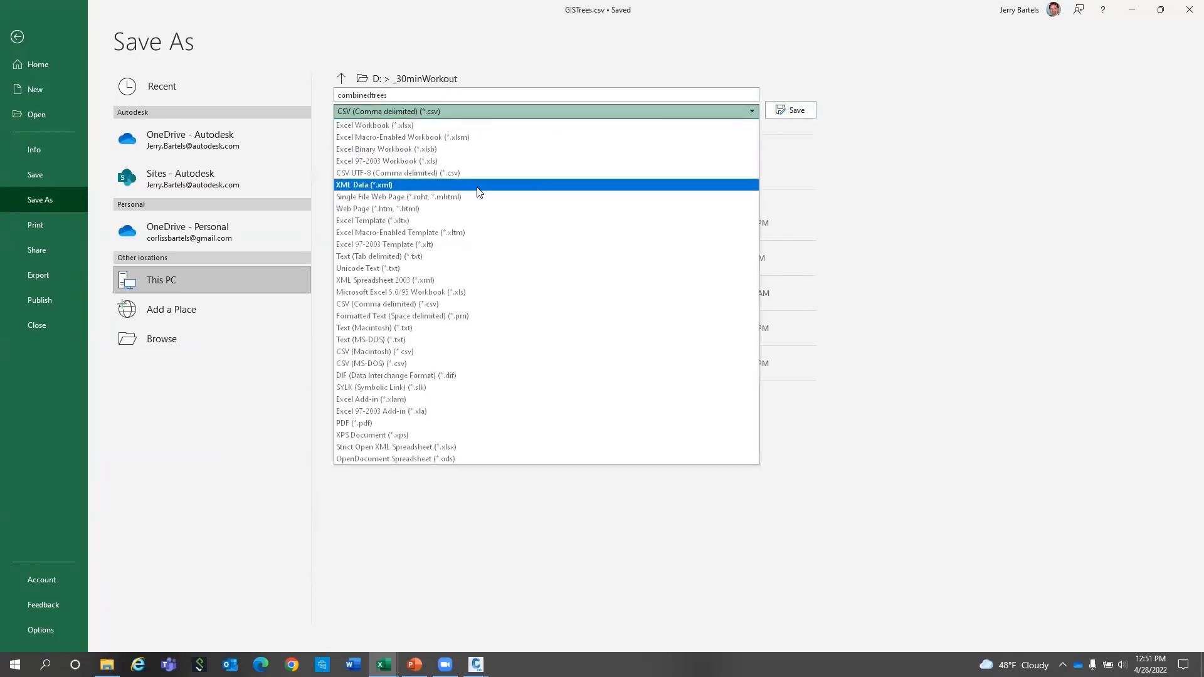
{"action": "left_click", "coordinate": [464, 306]}
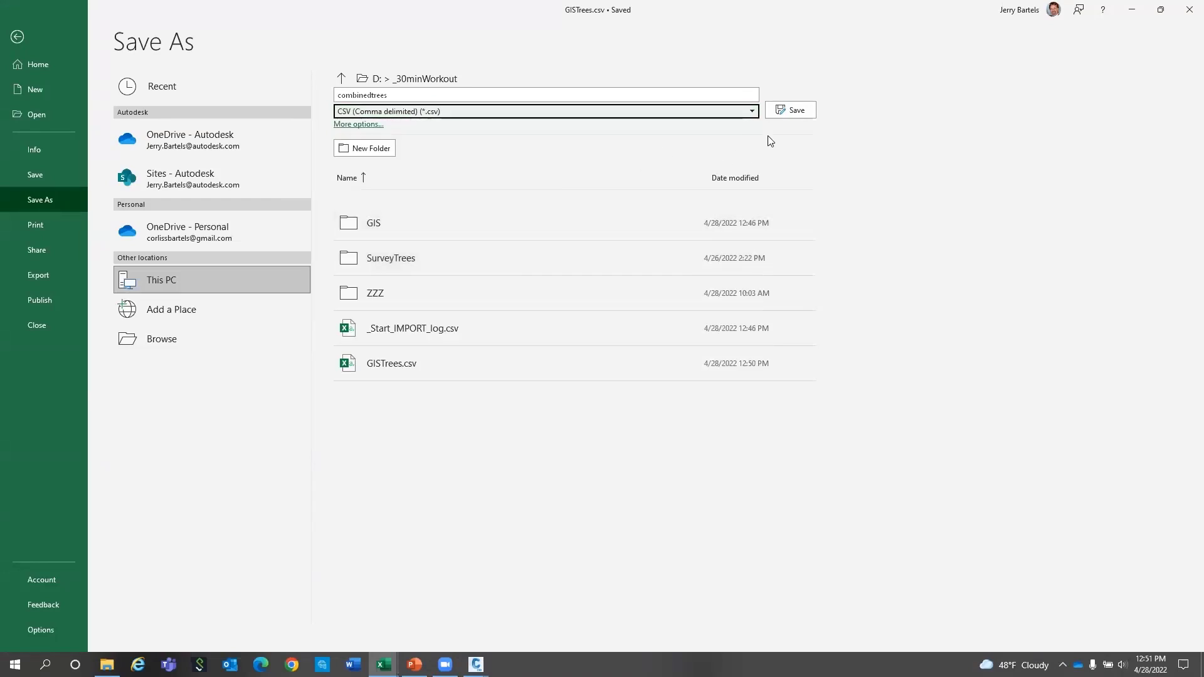
{"action": "left_click", "coordinate": [794, 111]}
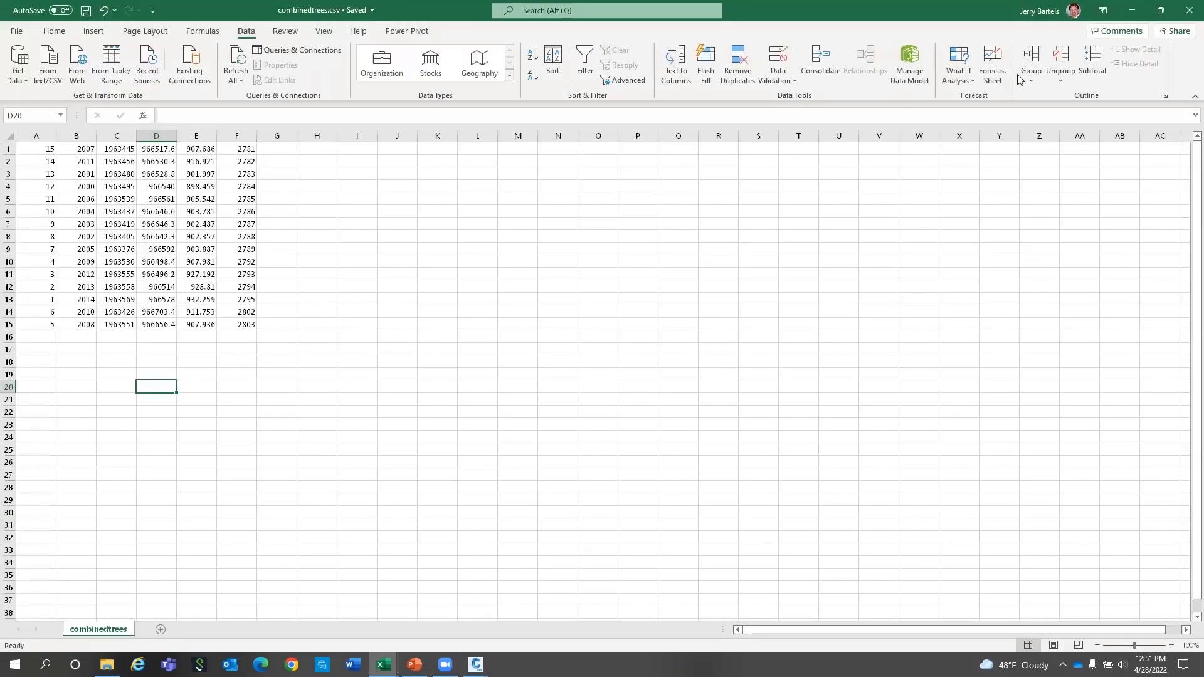
Close the combinedtrees and SurveyTrees workbooks and return to the _Start drawing in Civil 3D.
{"action": "left_click", "coordinate": [1185, 14]}
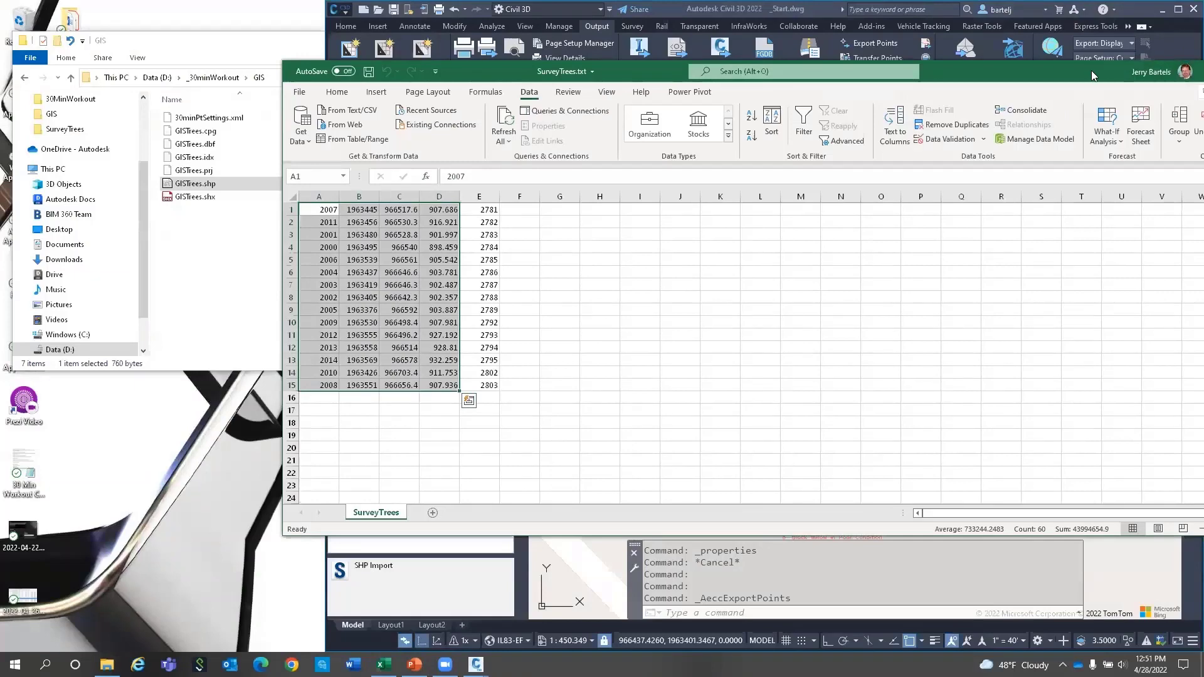
{"action": "left_click_drag", "start_coordinate": [1092, 71], "coordinate": [943, 82]}
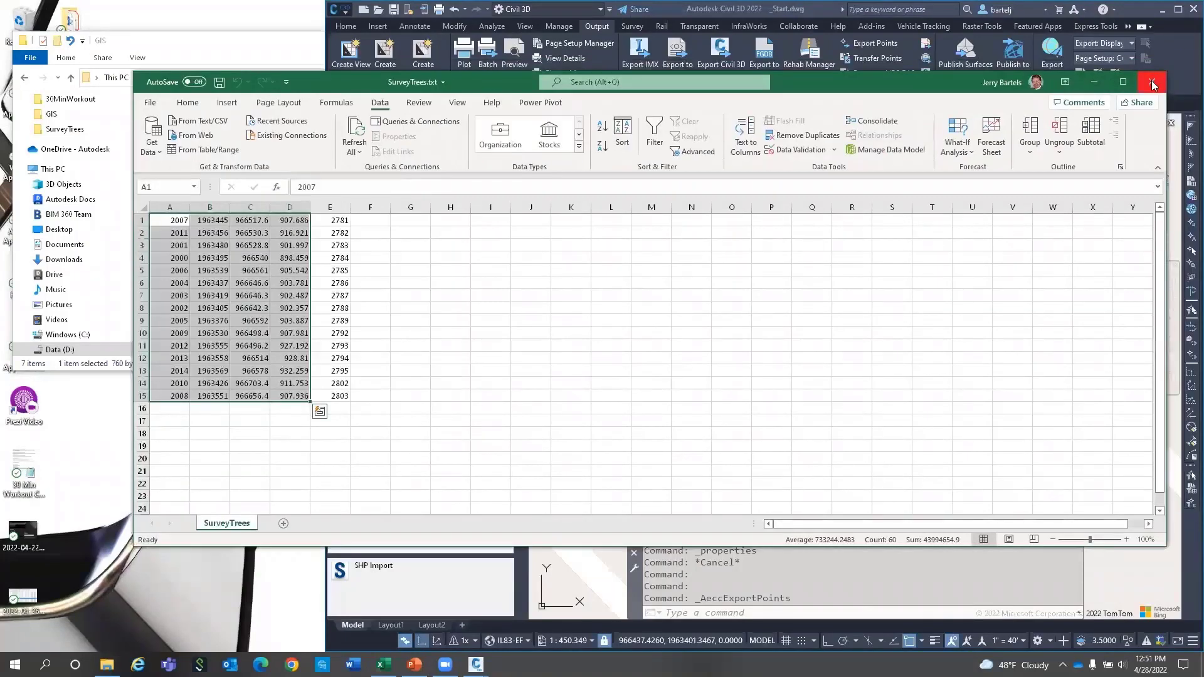
{"action": "left_click", "coordinate": [1152, 85]}
{"action": "left_click", "coordinate": [592, 344]}
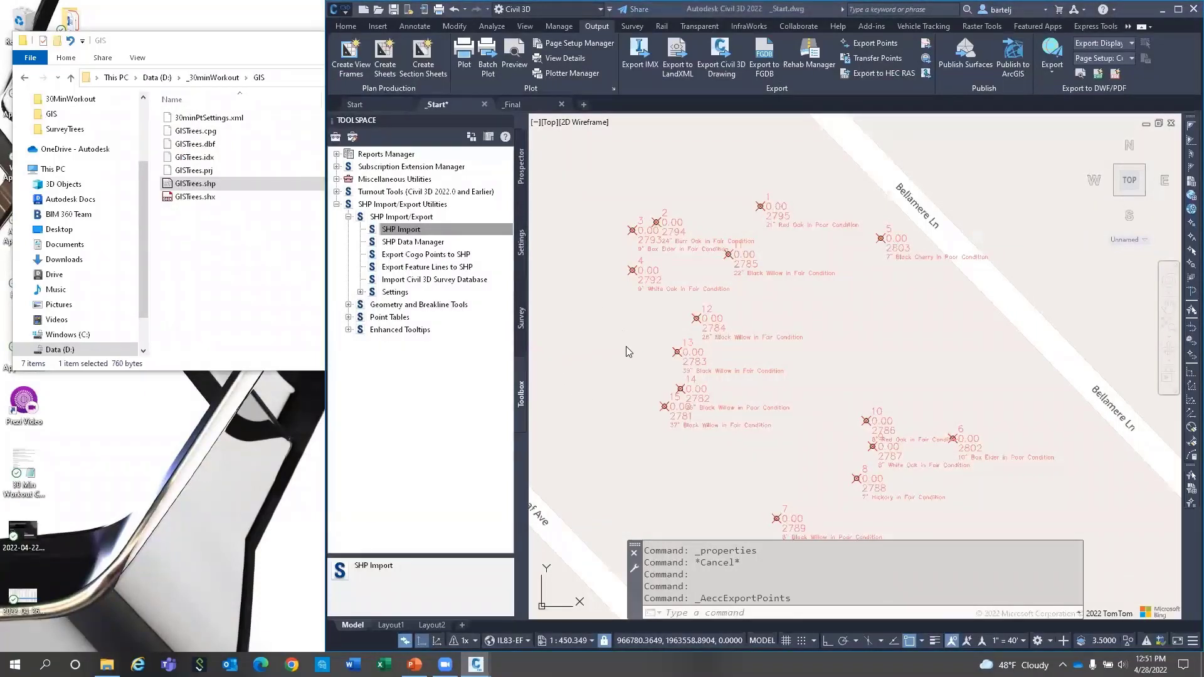
Create a user-defined property classification named Extra for points in the drawing settings.
{"action": "left_click", "coordinate": [522, 233]}
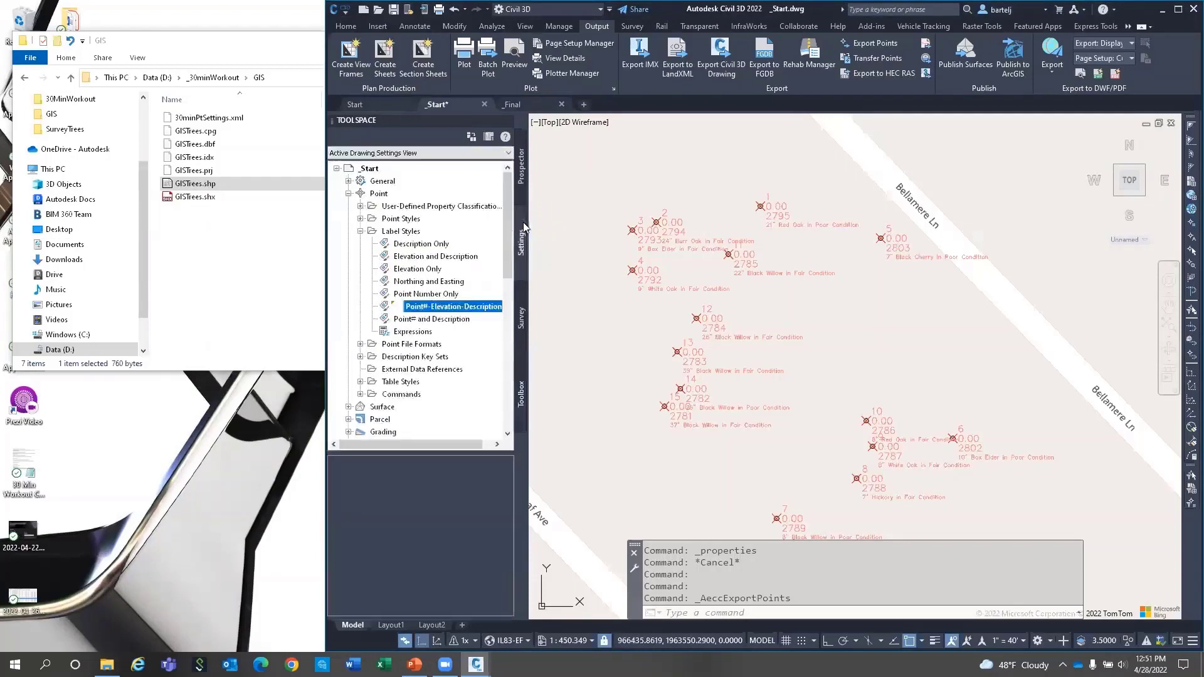
{"action": "left_click", "coordinate": [361, 207]}
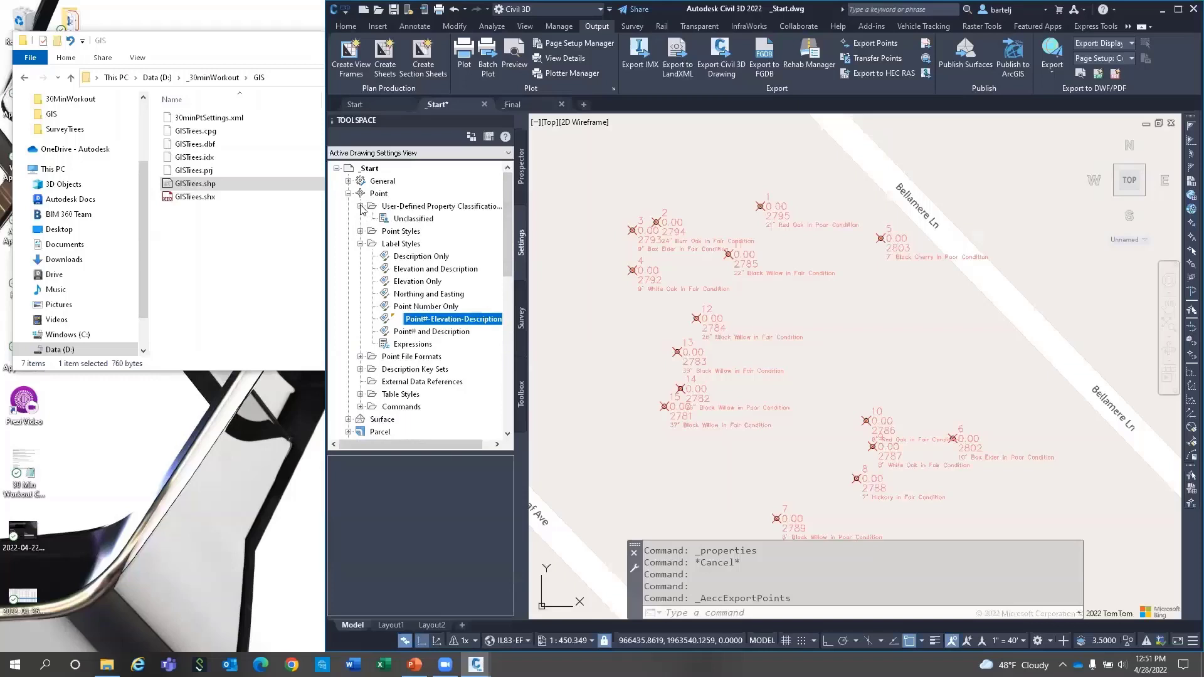
{"action": "right_click", "coordinate": [395, 209]}
{"action": "left_click", "coordinate": [431, 214]}
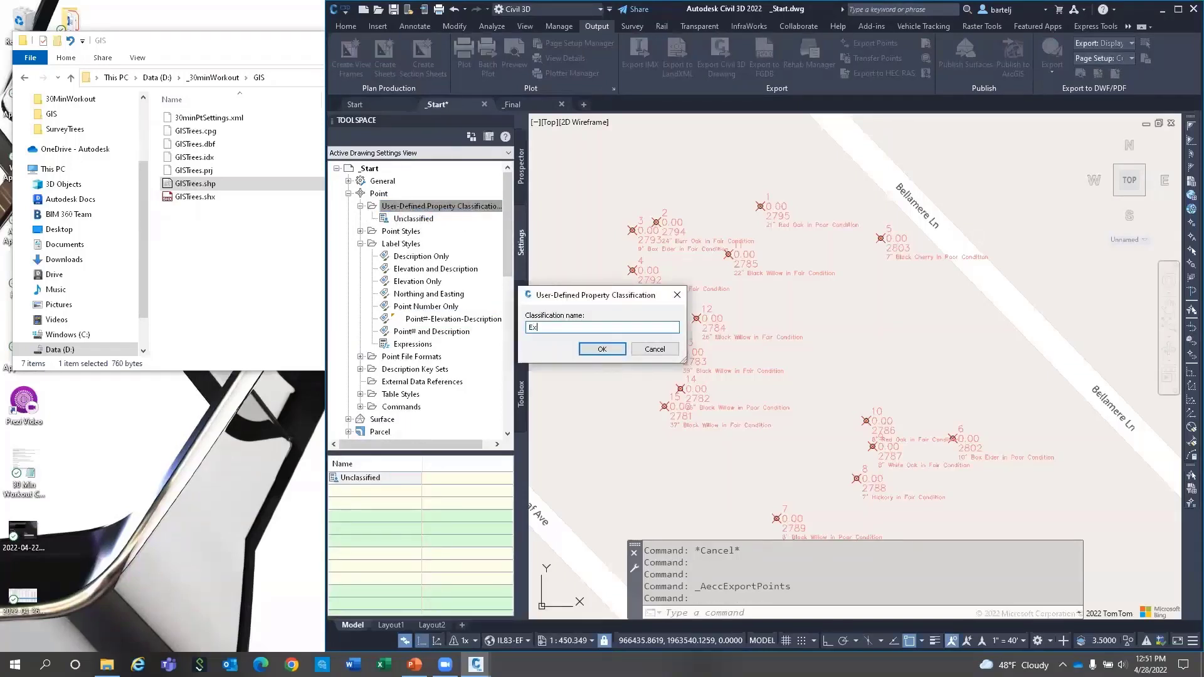
{"action": "type", "text": "Extra"}
{"action": "key", "text": "Return"}
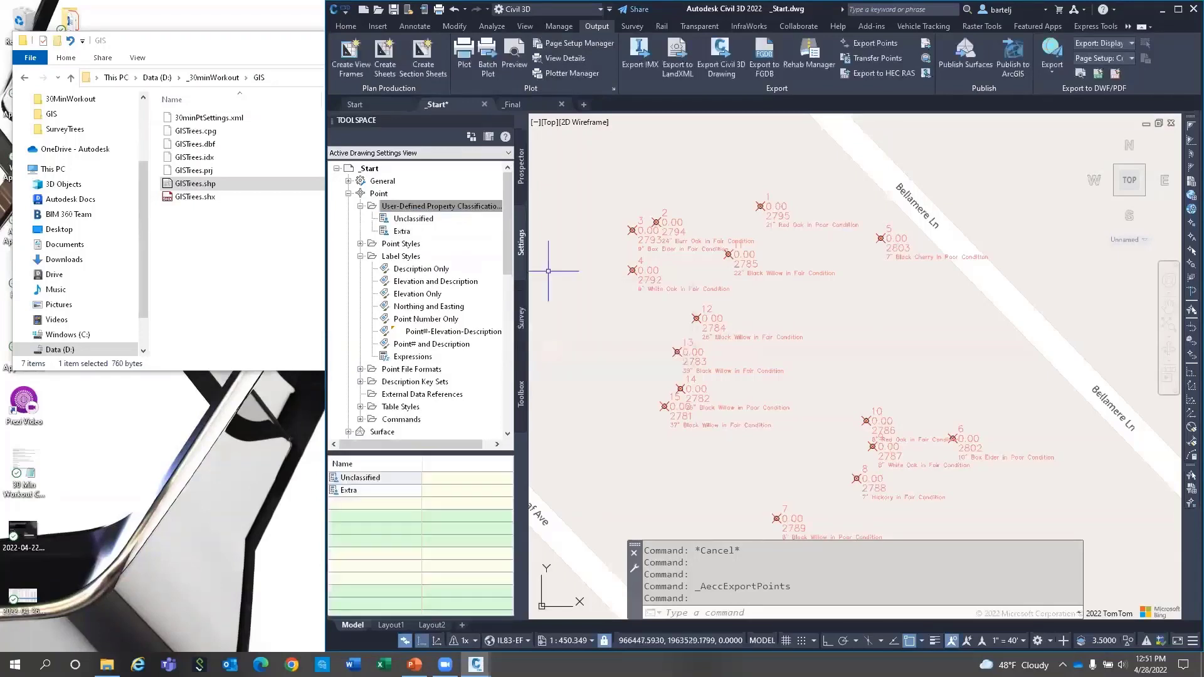
Add a user-defined property named SurveyPNO with the Integer field type to the Extra point classification.
{"action": "right_click", "coordinate": [402, 233]}
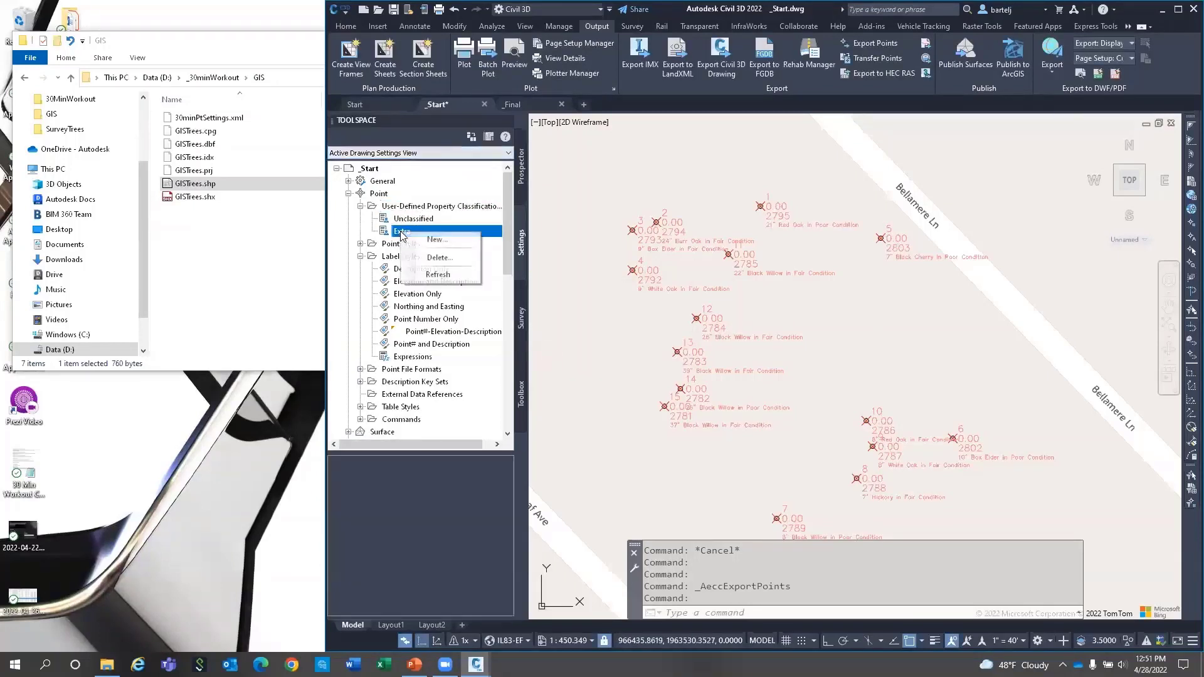
{"action": "left_click", "coordinate": [432, 241]}
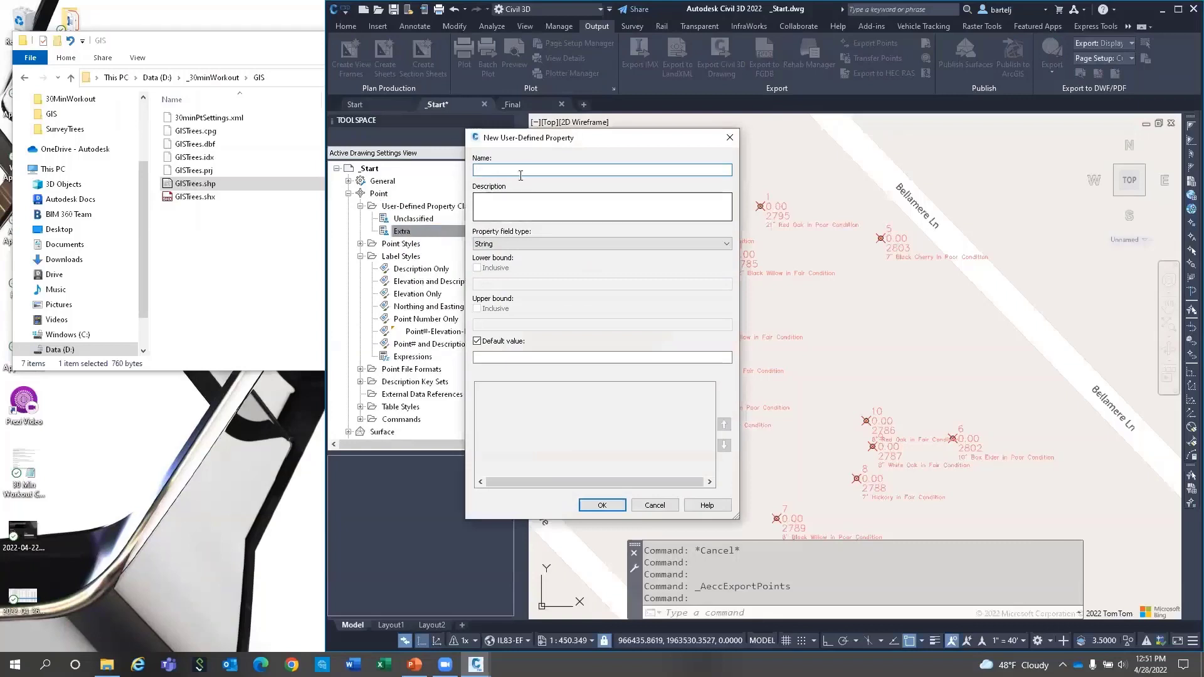
{"action": "type", "text": "Sur"}
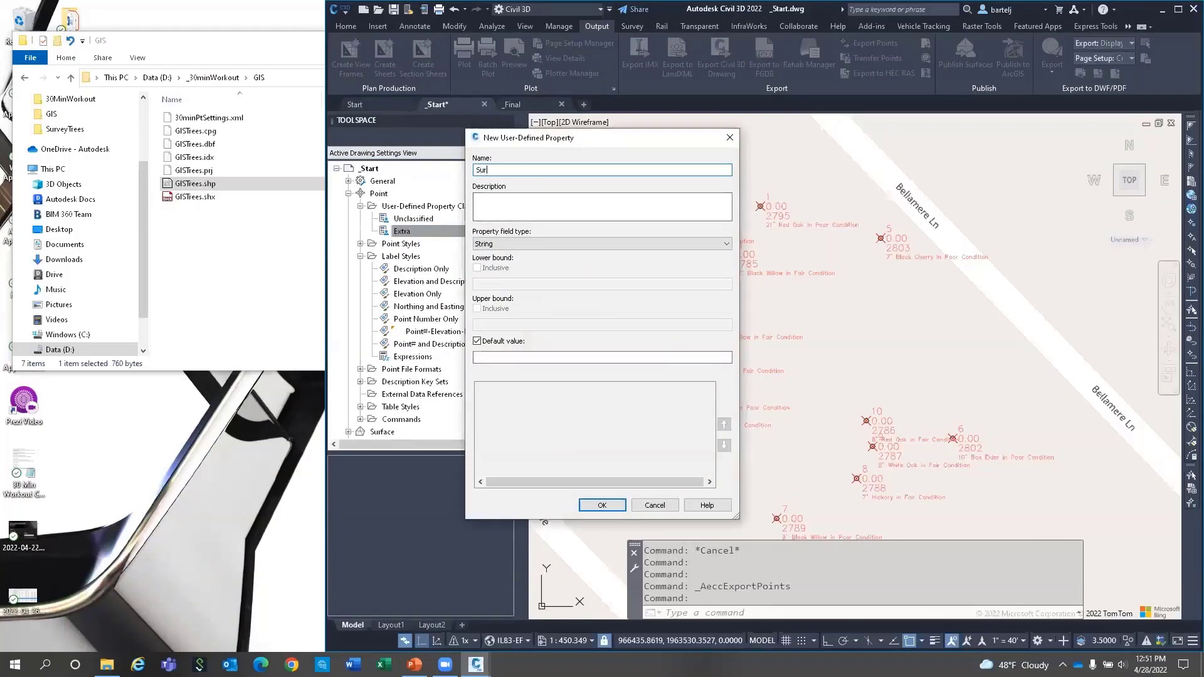
{"action": "type", "text": "veyPNO"}
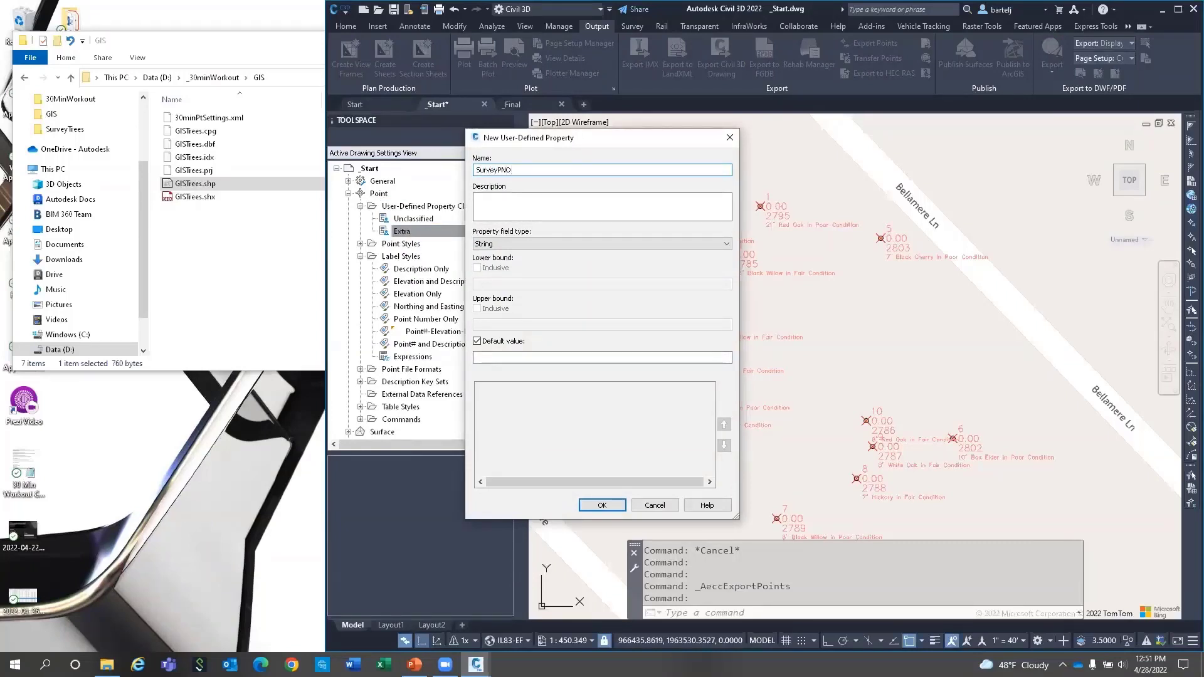
{"action": "left_click", "coordinate": [665, 243]}
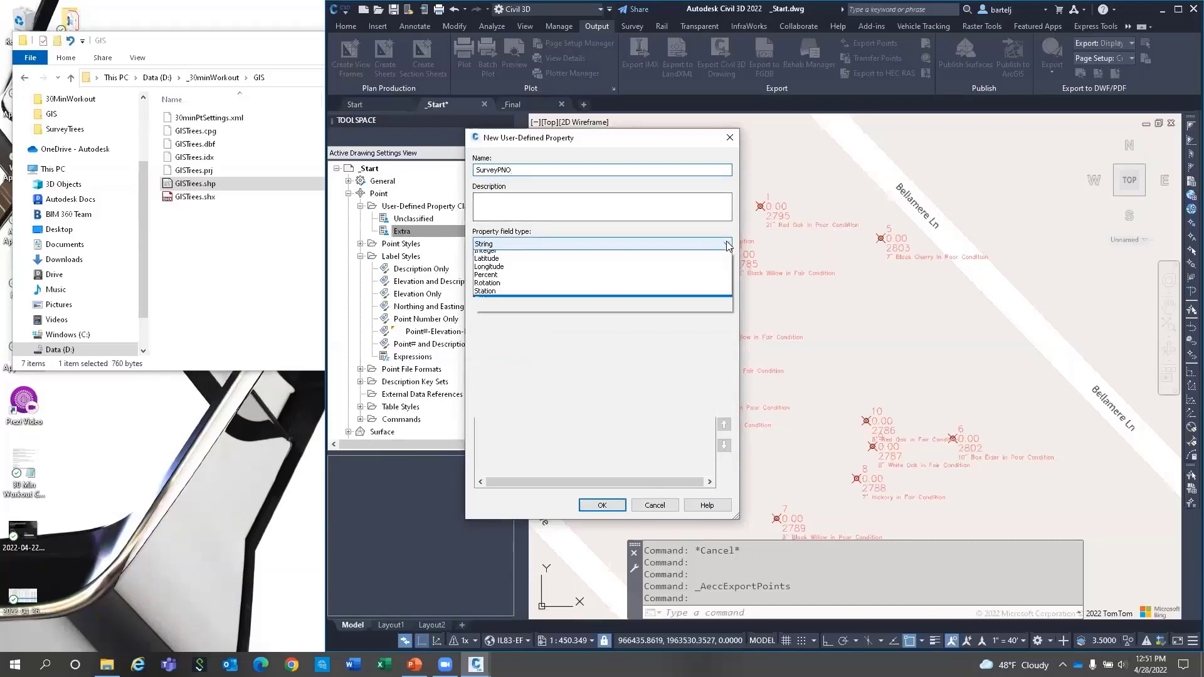
{"action": "left_click", "coordinate": [536, 356]}
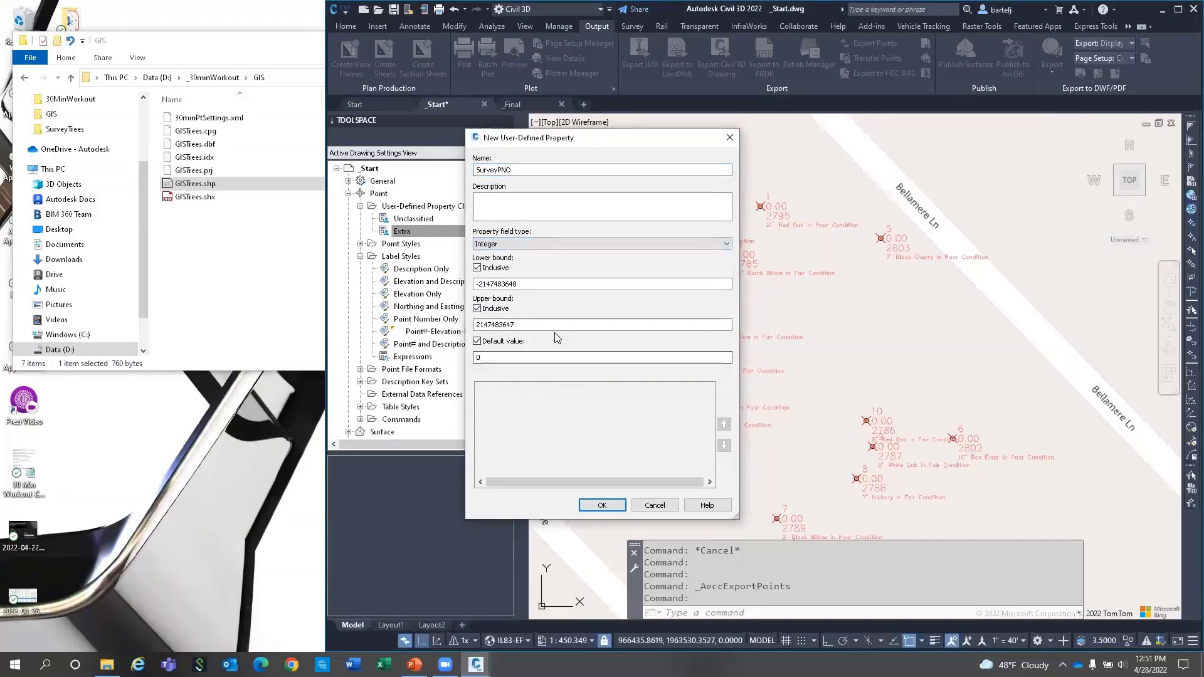
{"action": "left_click", "coordinate": [602, 506]}
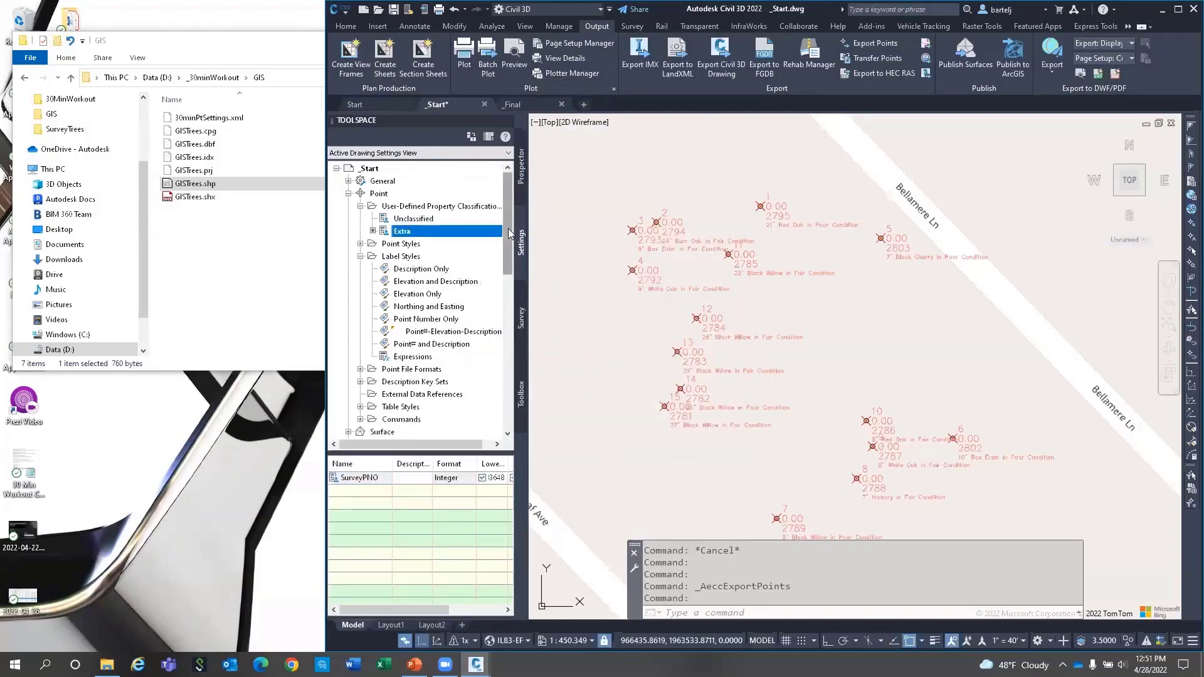
Copy the PNEZD (comma delimited) point file format and name the copy 30min PVNEZD (comma delimited).
{"action": "left_click_drag", "start_coordinate": [509, 234], "coordinate": [511, 279]}
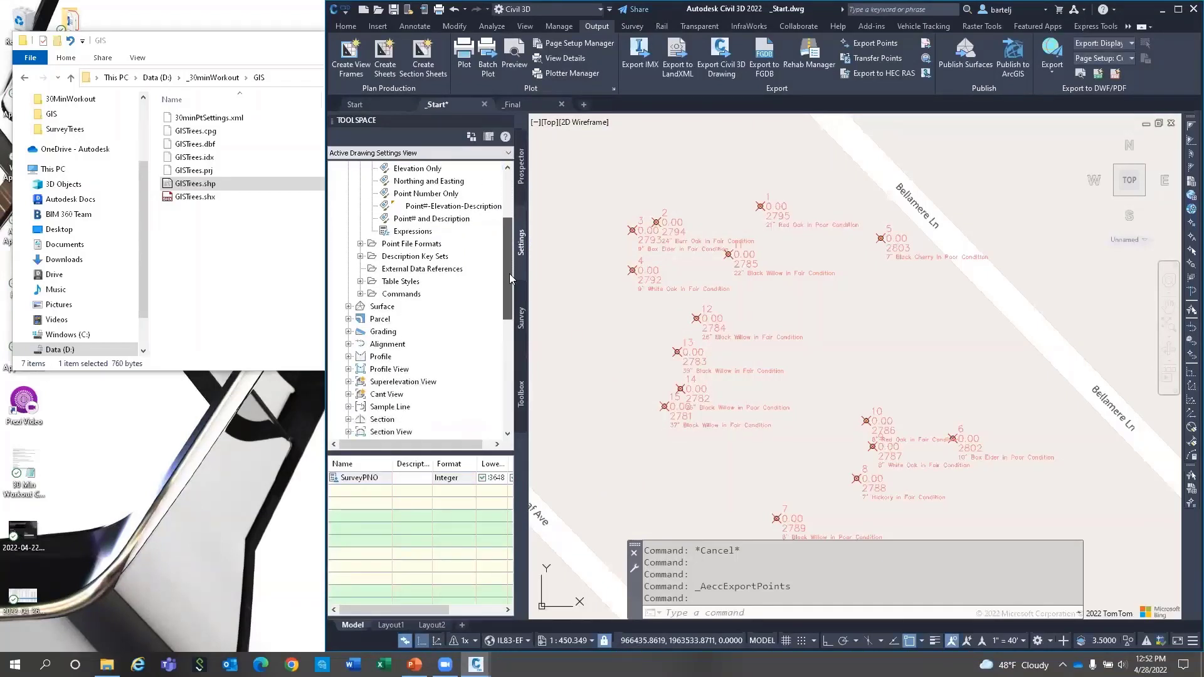
{"action": "left_click", "coordinate": [360, 244]}
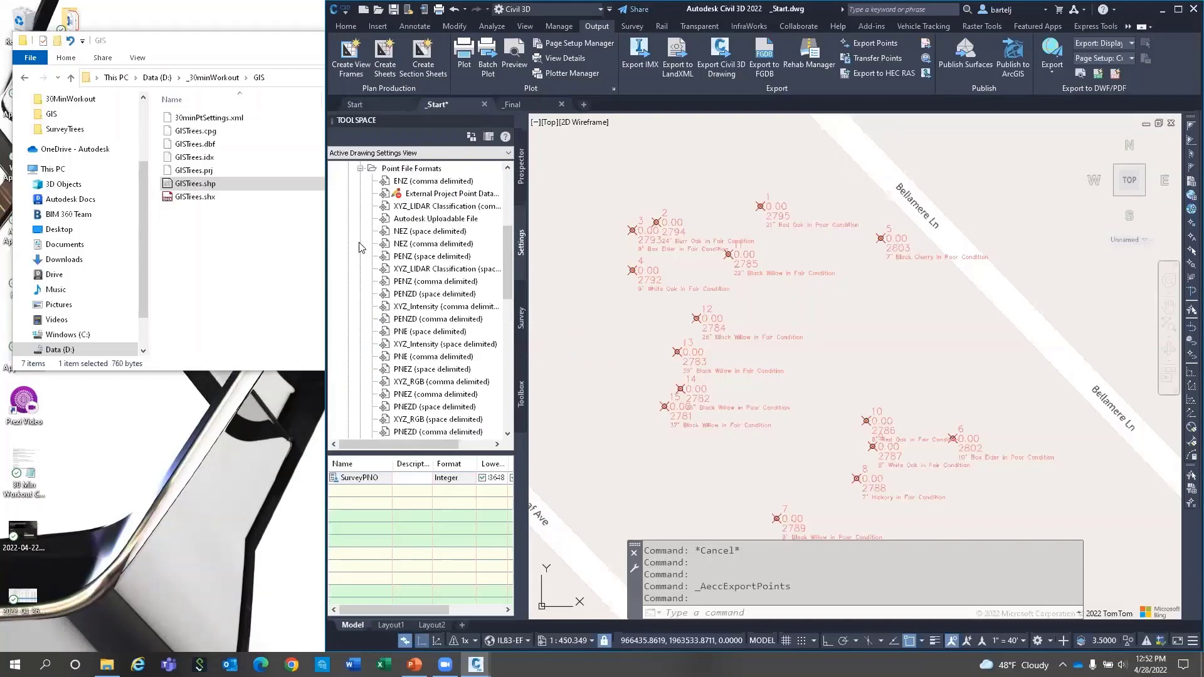
{"action": "left_click", "coordinate": [412, 396]}
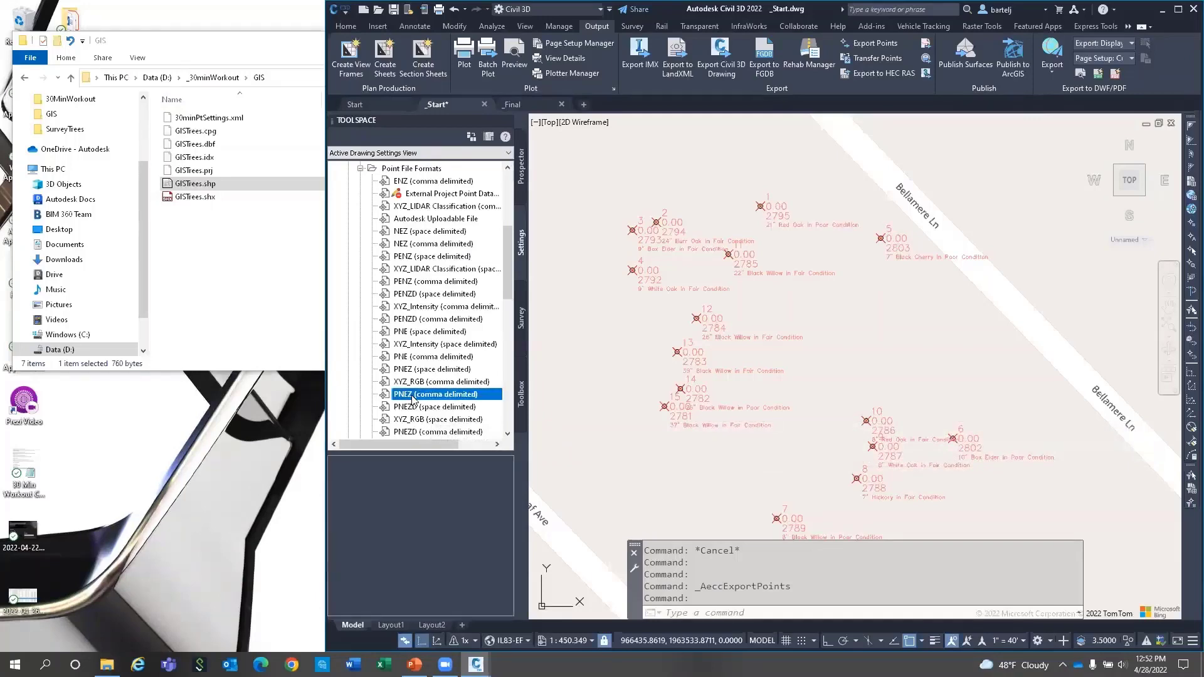
{"action": "right_click", "coordinate": [424, 434]}
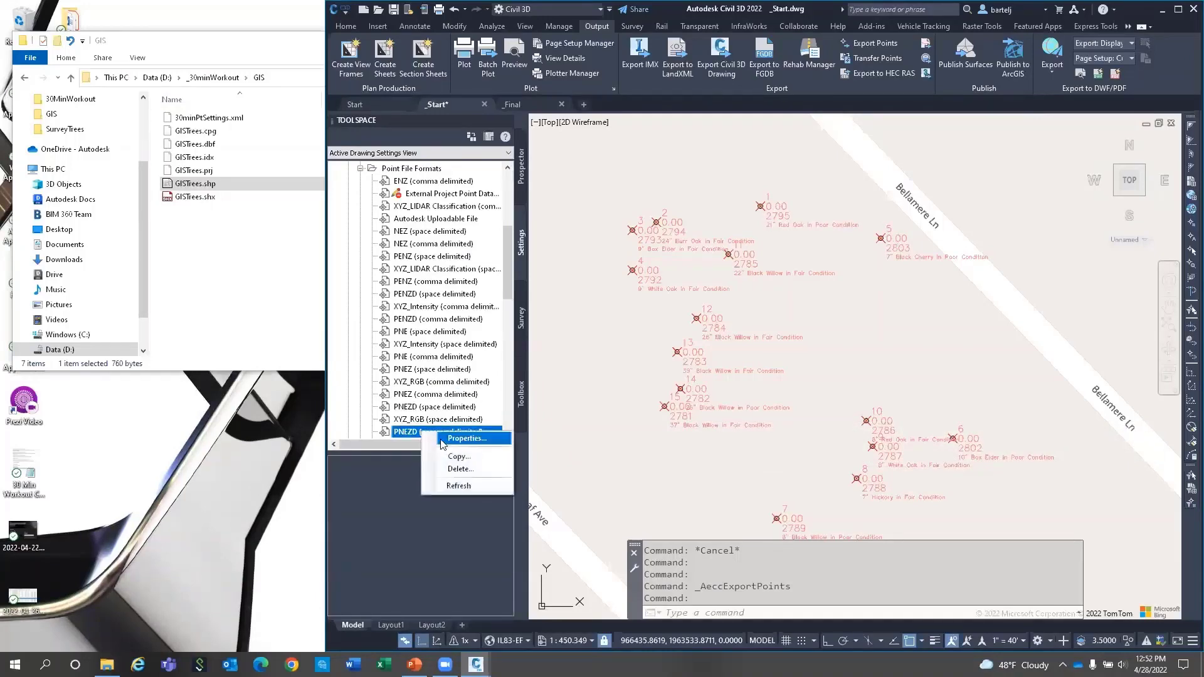
{"action": "left_click", "coordinate": [456, 457]}
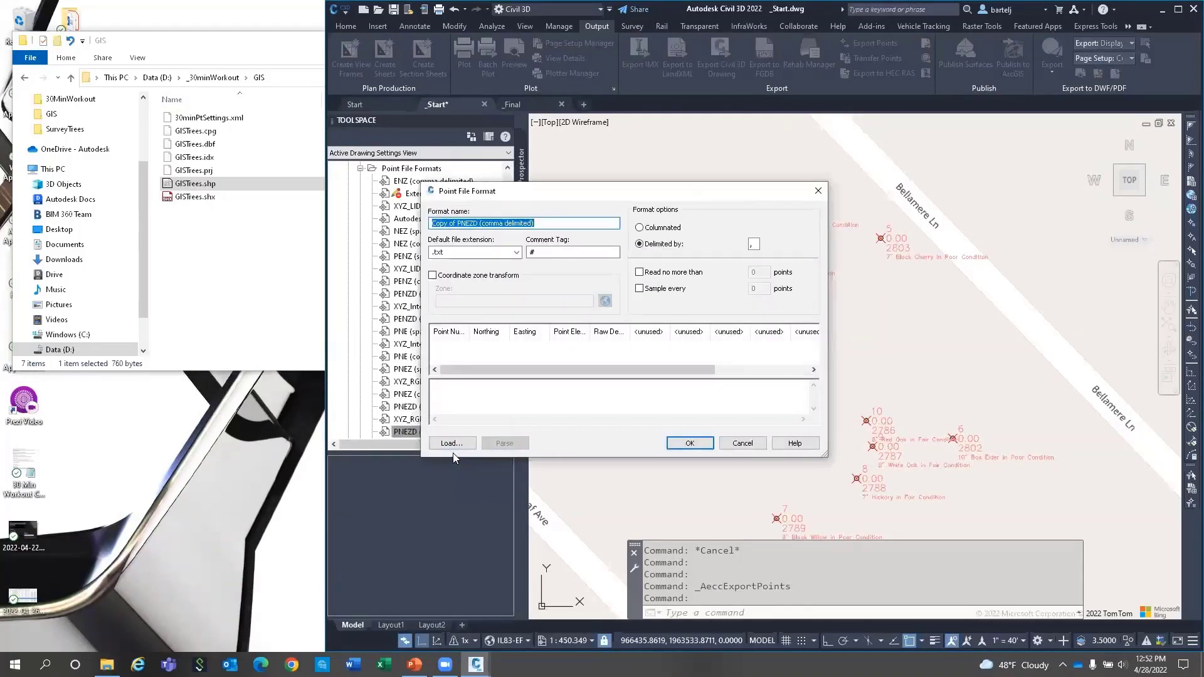
{"action": "left_click", "coordinate": [457, 222]}
{"action": "key", "text": "shift+Home"}
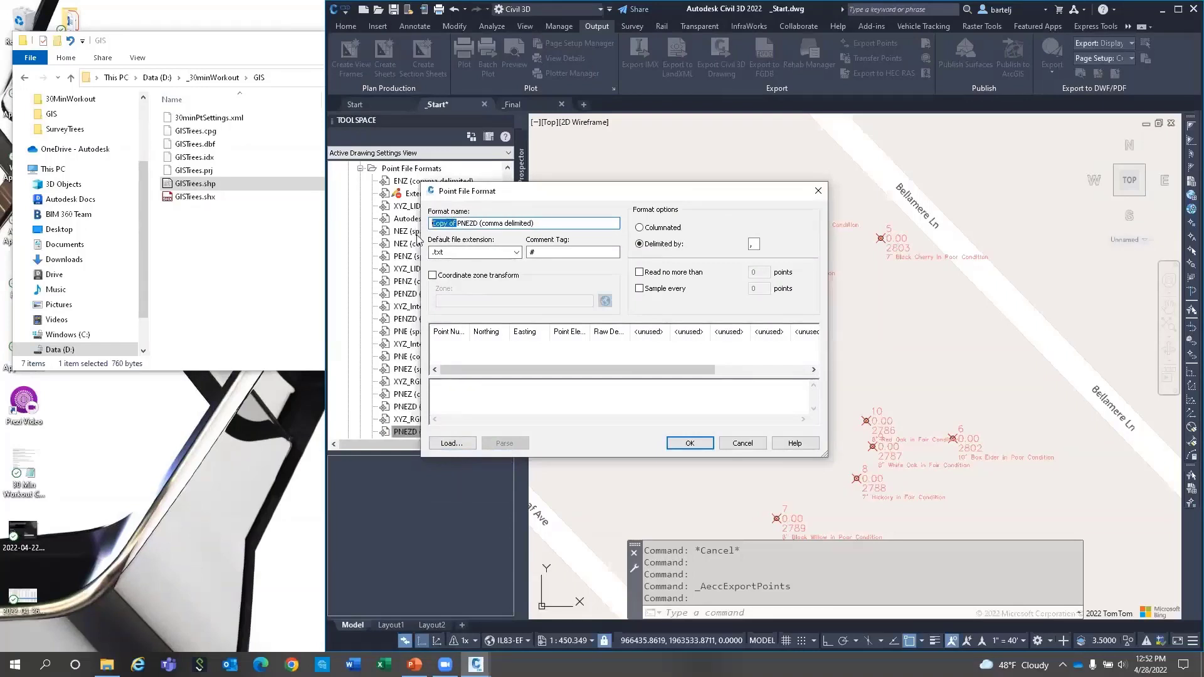
{"action": "type", "text": "30min PV"}
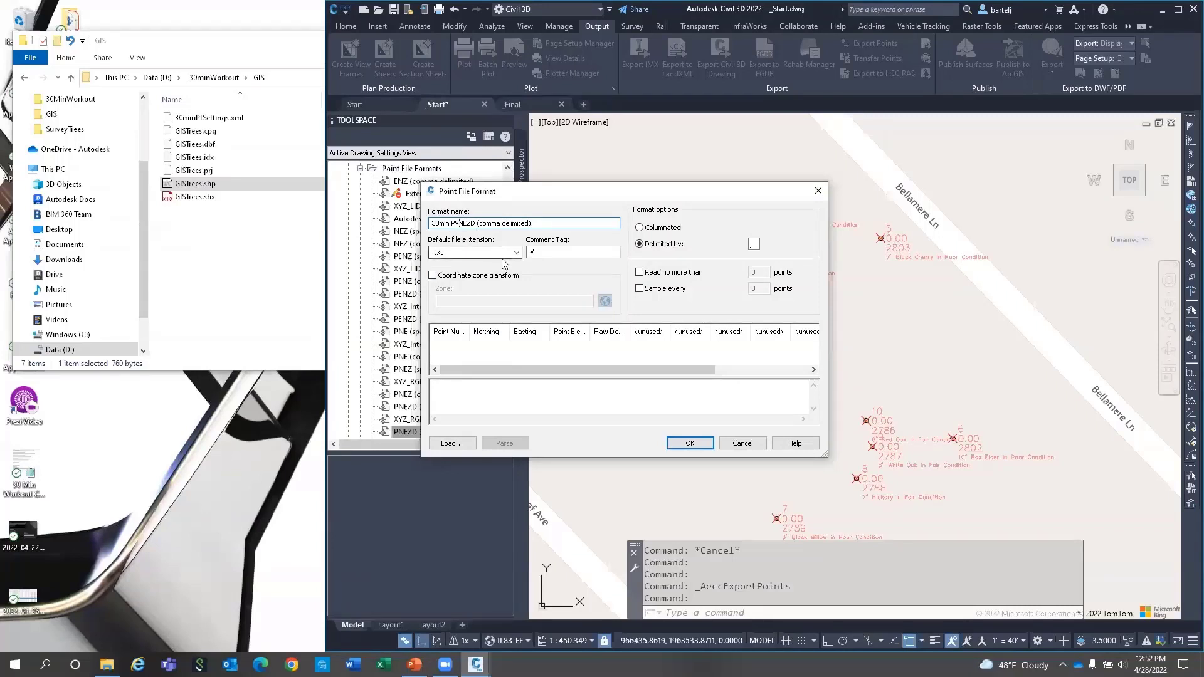
Place an unused column between Point Number and Northing, assign it to SurveyPNO, and save the point file format.
{"action": "left_click_drag", "start_coordinate": [633, 333], "coordinate": [482, 334]}
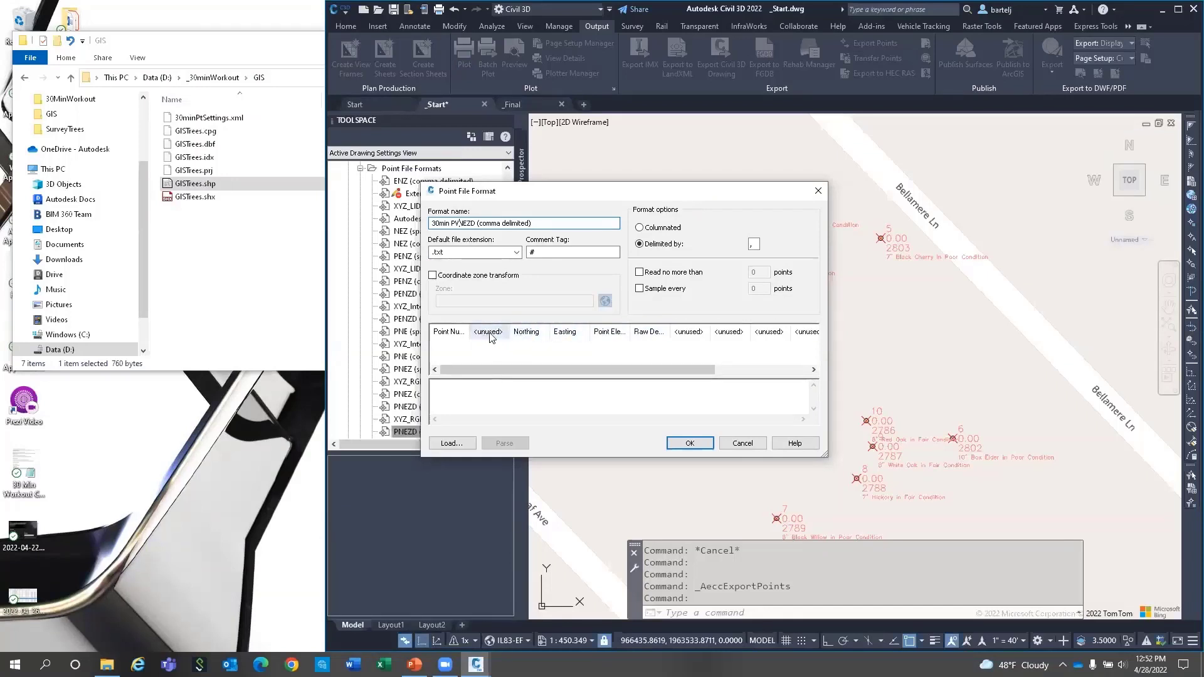
{"action": "left_click", "coordinate": [490, 334]}
{"action": "left_click", "coordinate": [722, 308]}
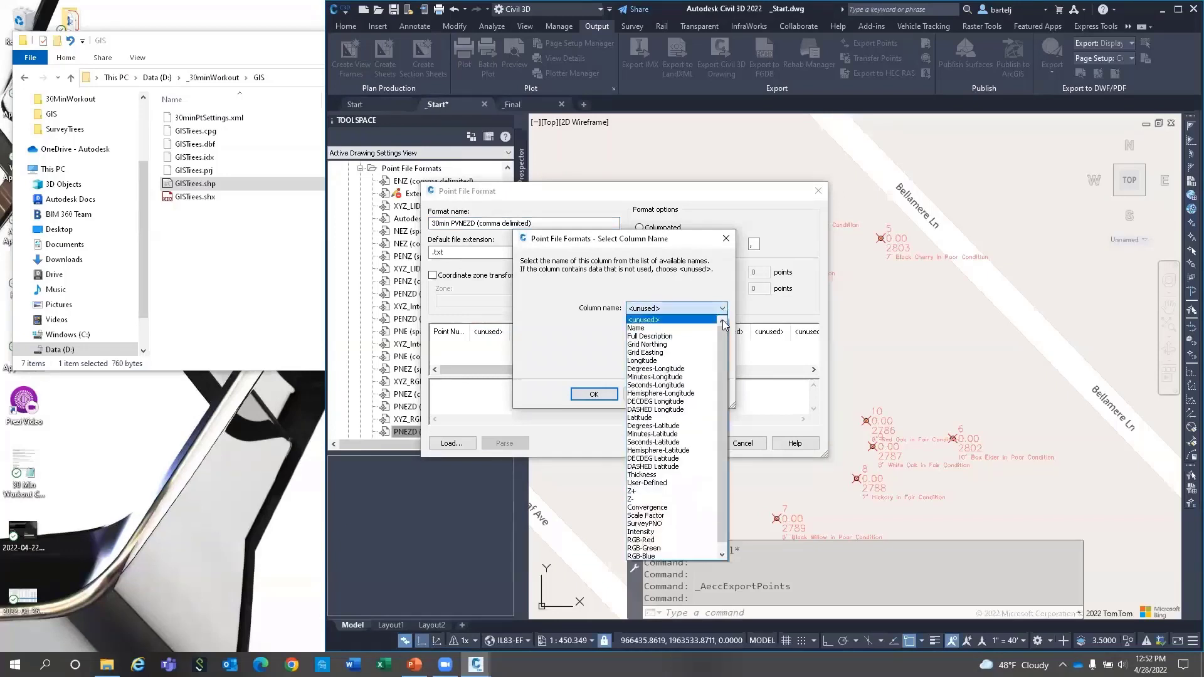
{"action": "left_click_drag", "start_coordinate": [722, 336], "coordinate": [723, 380]}
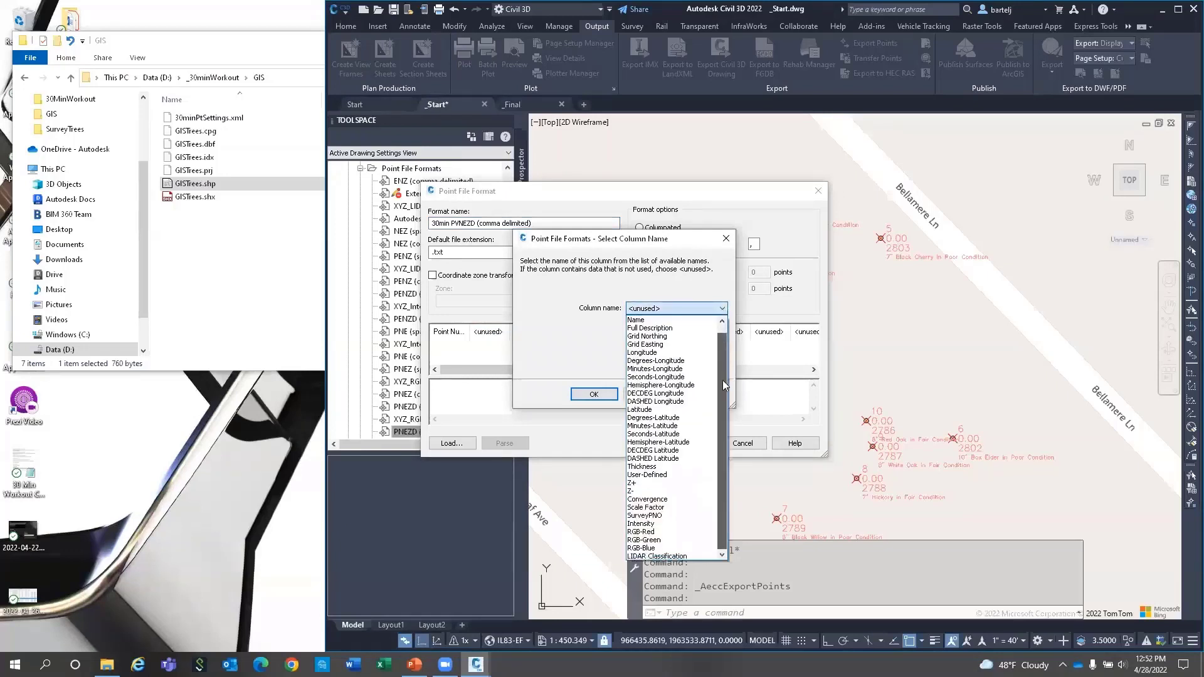
{"action": "left_click", "coordinate": [672, 517]}
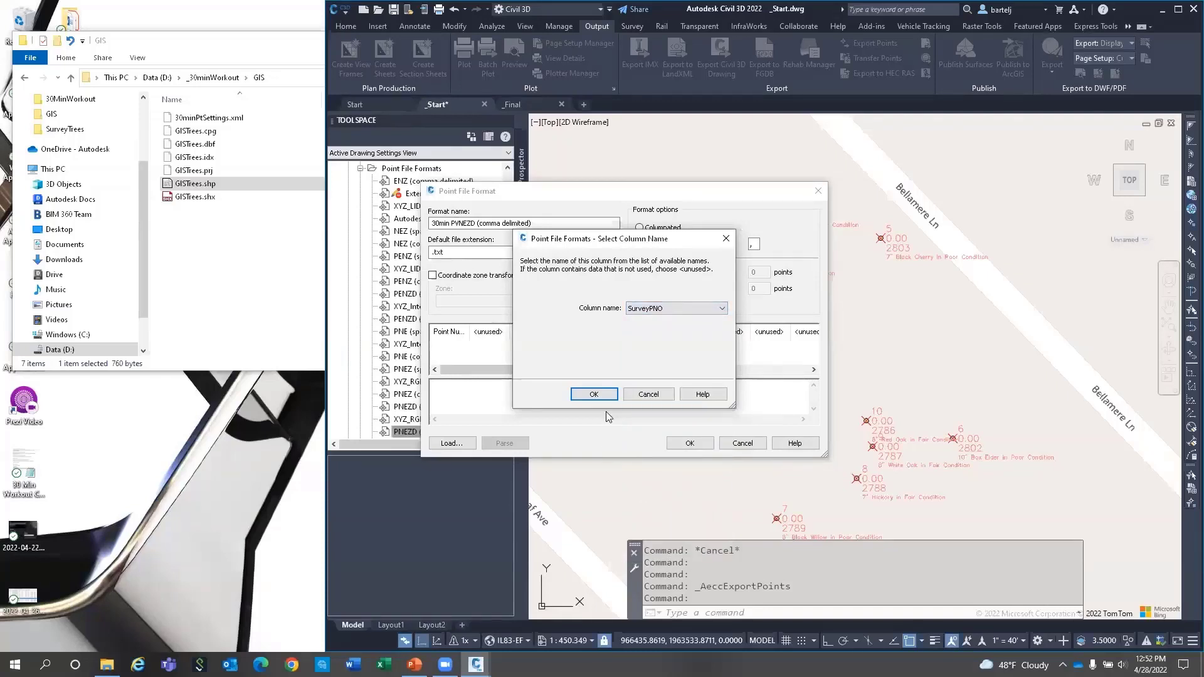
{"action": "left_click", "coordinate": [594, 394]}
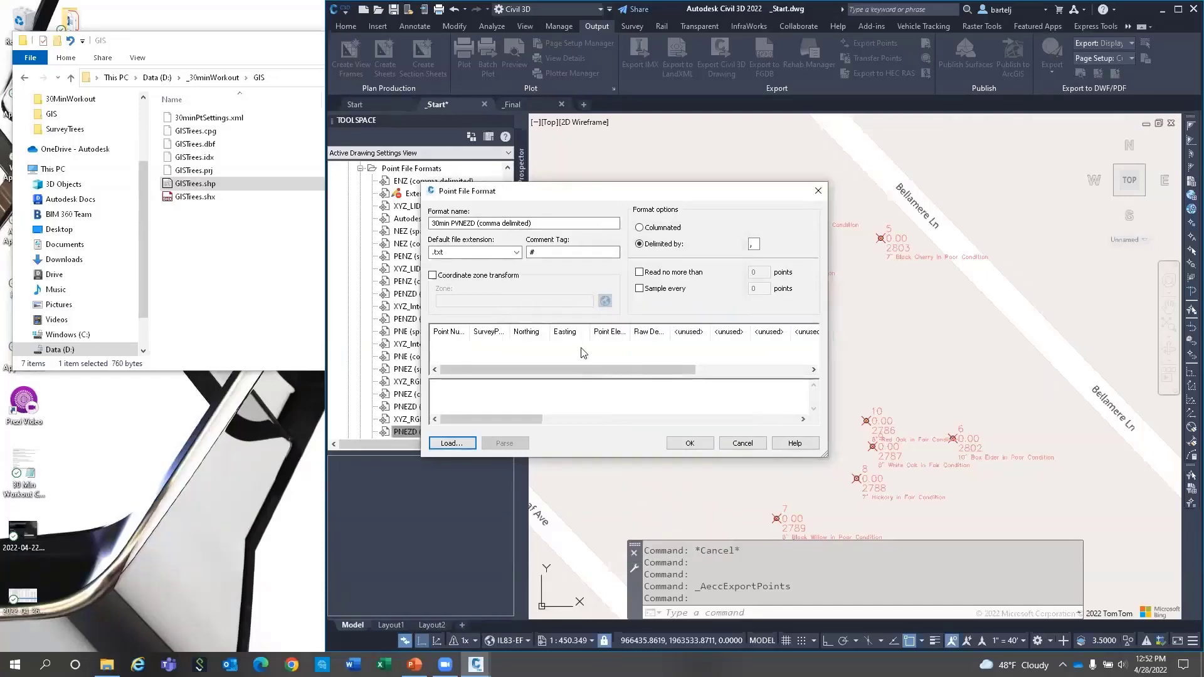
{"action": "left_click", "coordinate": [690, 443]}
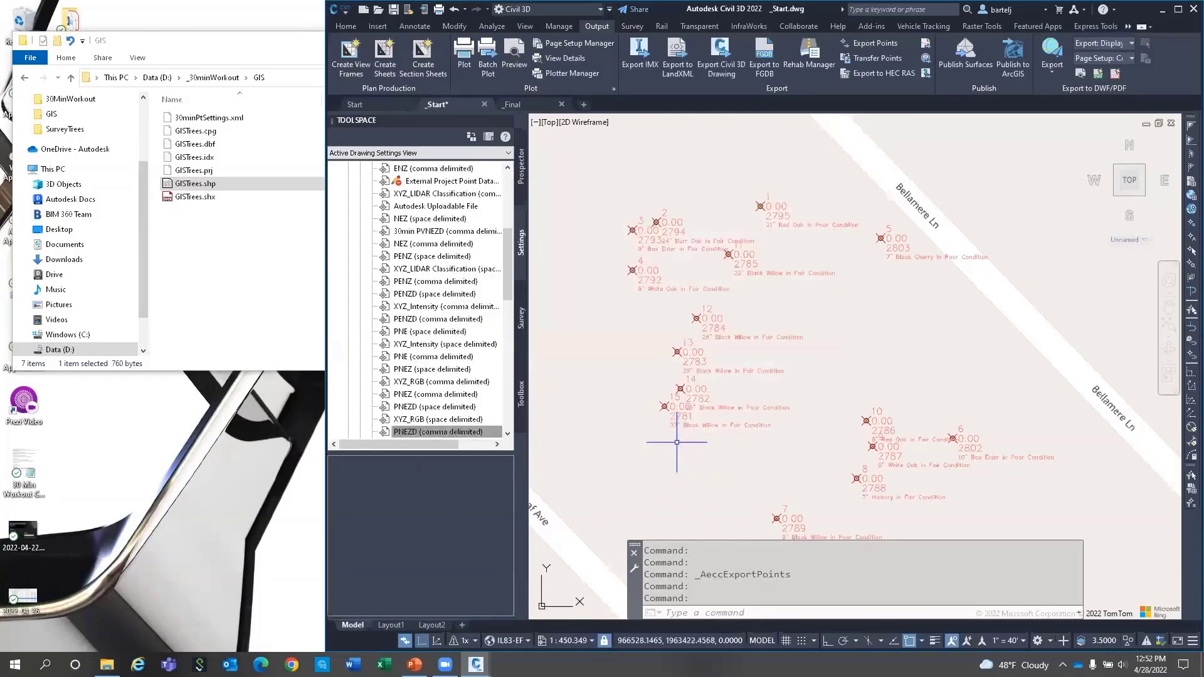
Import points from combinedtrees.csv in the _30minWorkout folder using the 30min PVNEZD (comma delimited) format.
{"action": "left_click_drag", "start_coordinate": [509, 251], "coordinate": [509, 195]}
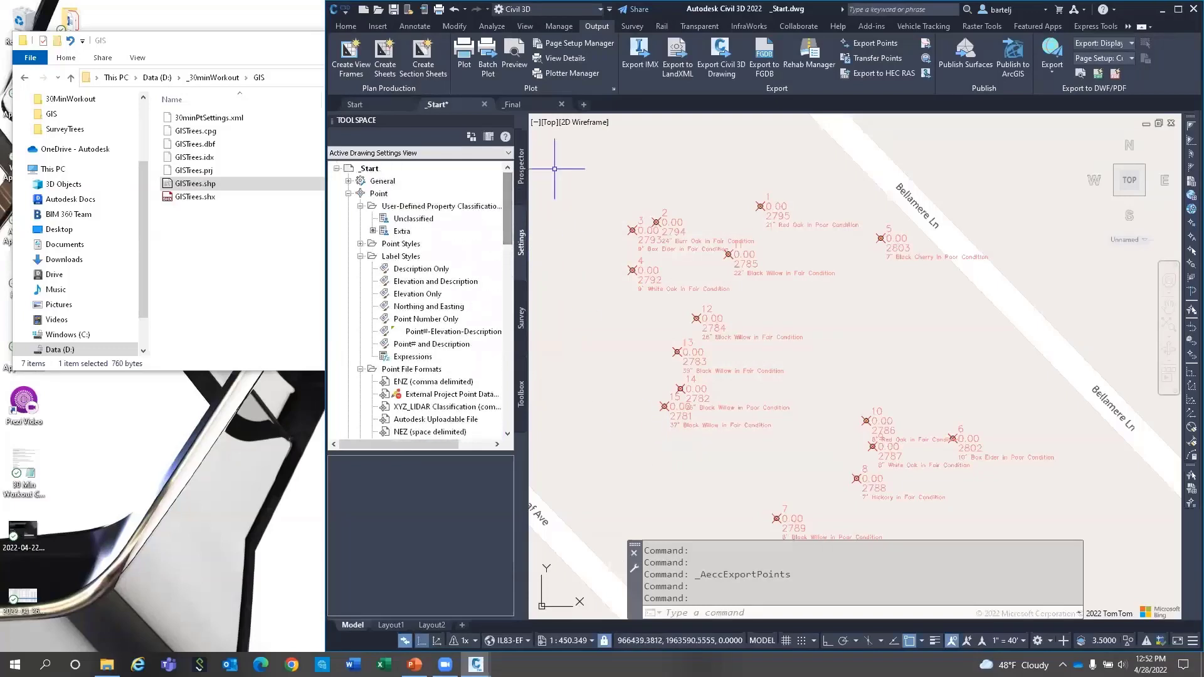
{"action": "left_click", "coordinate": [378, 27]}
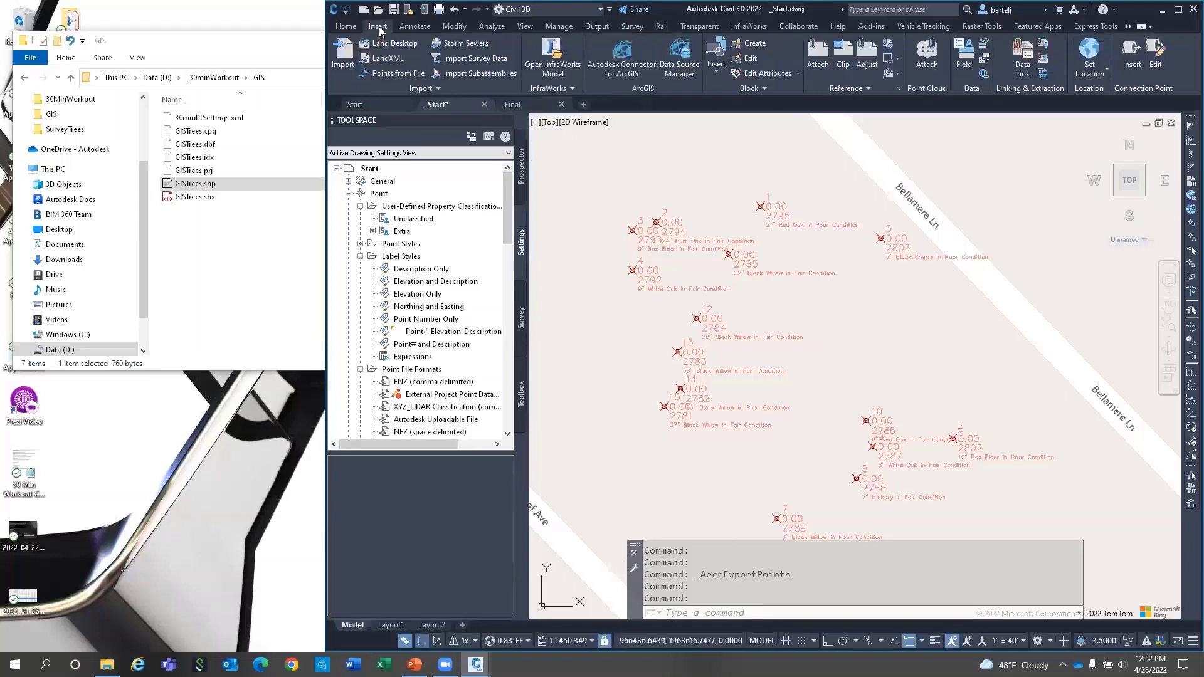
{"action": "left_click", "coordinate": [389, 74]}
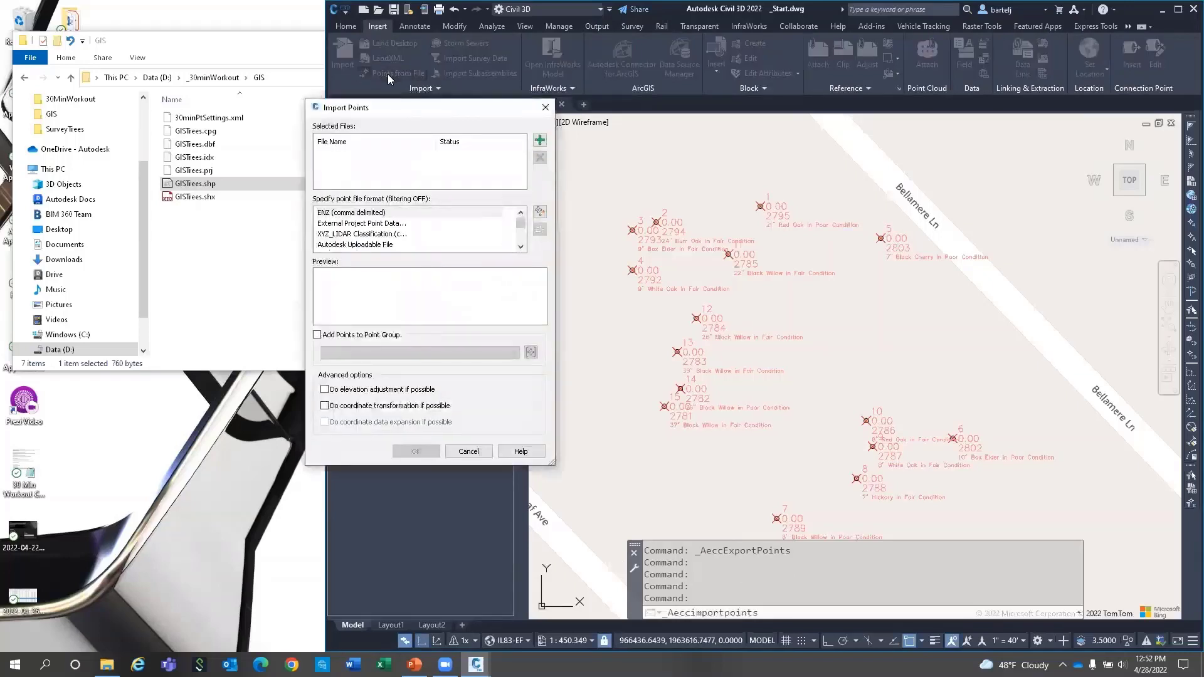
{"action": "left_click", "coordinate": [540, 141]}
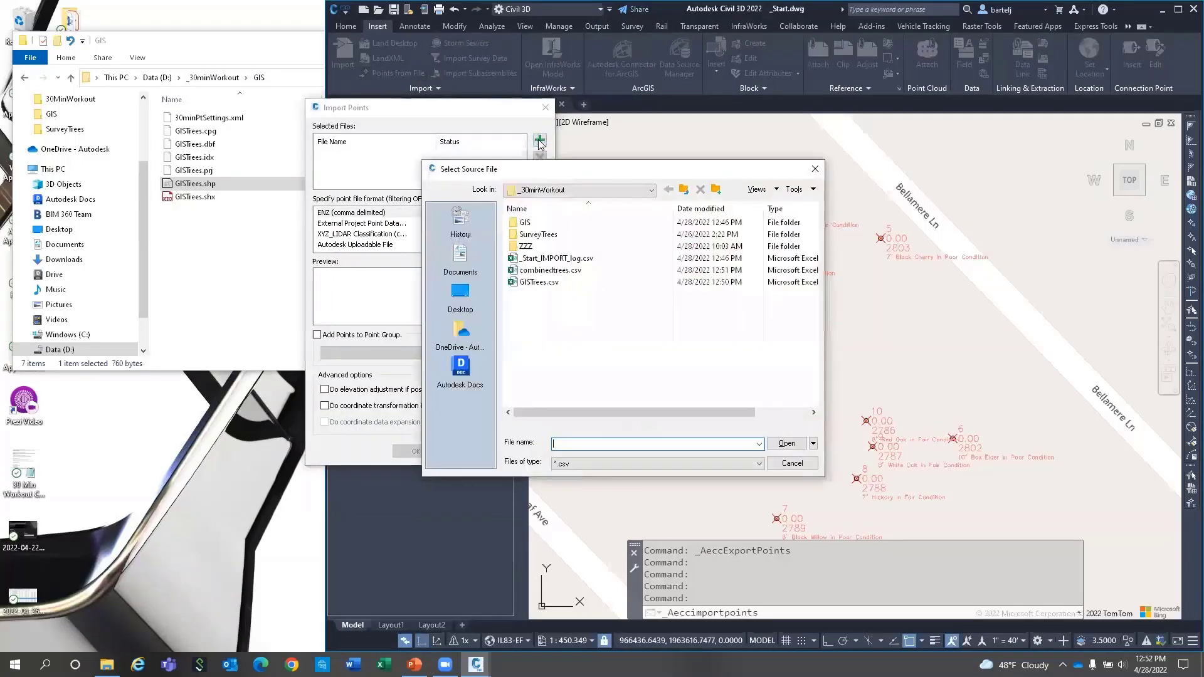
{"action": "left_click", "coordinate": [588, 271]}
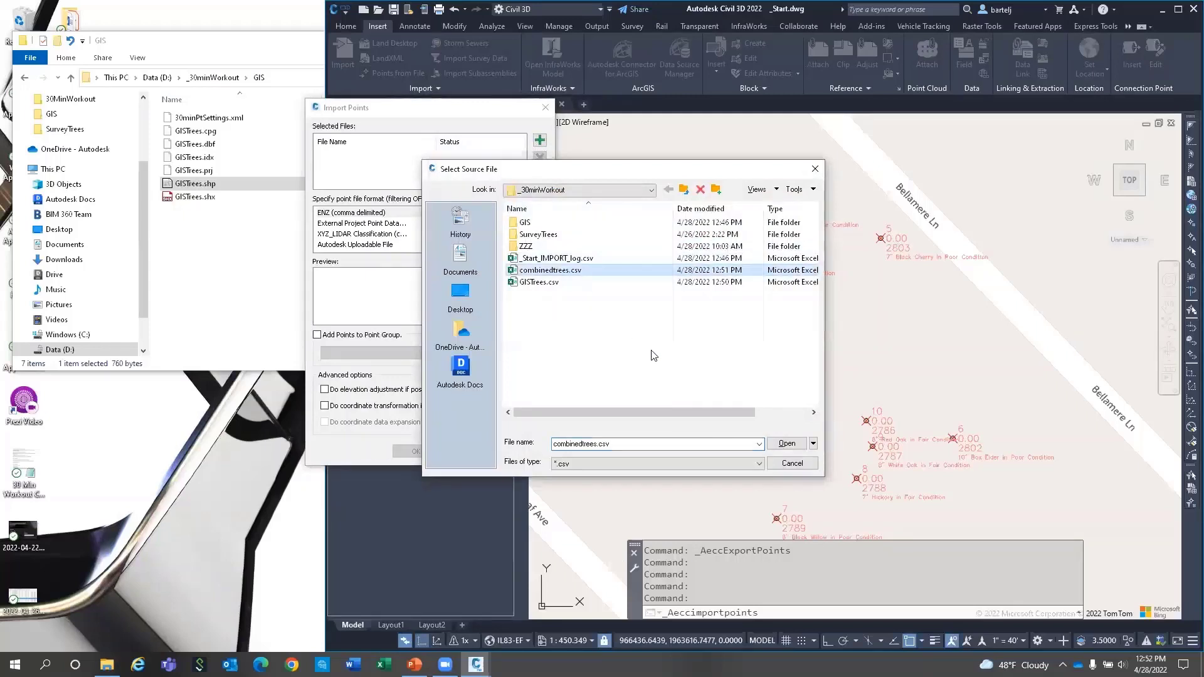
{"action": "left_click", "coordinate": [787, 443]}
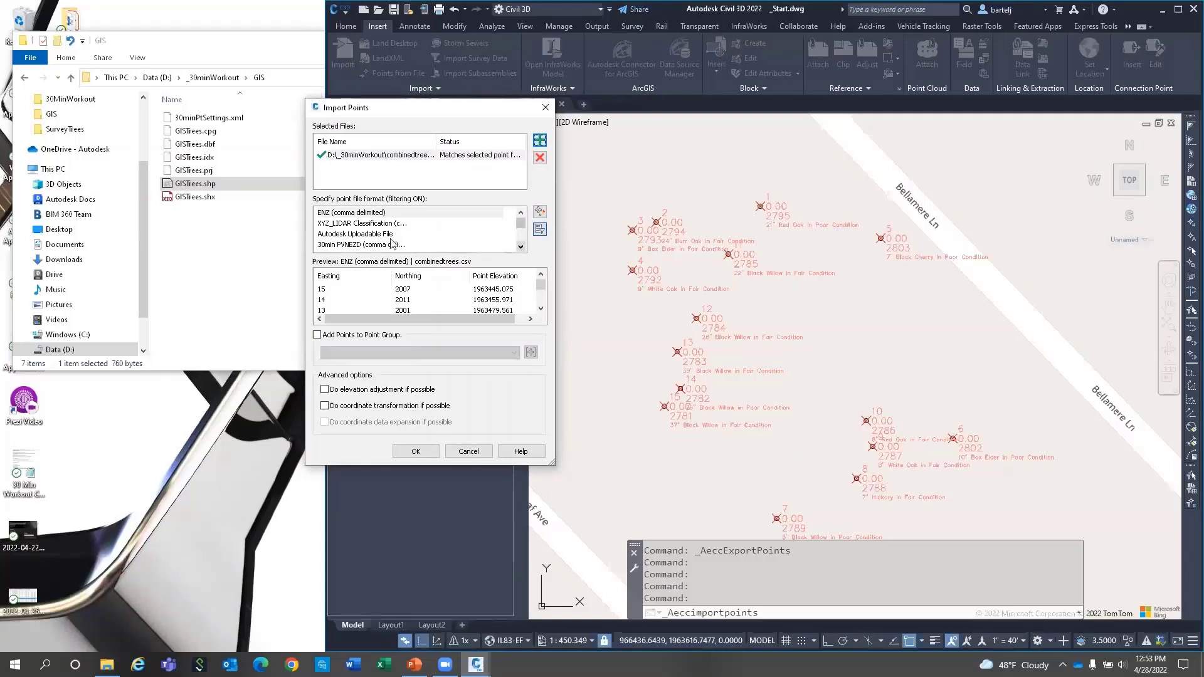
{"action": "left_click", "coordinate": [346, 246]}
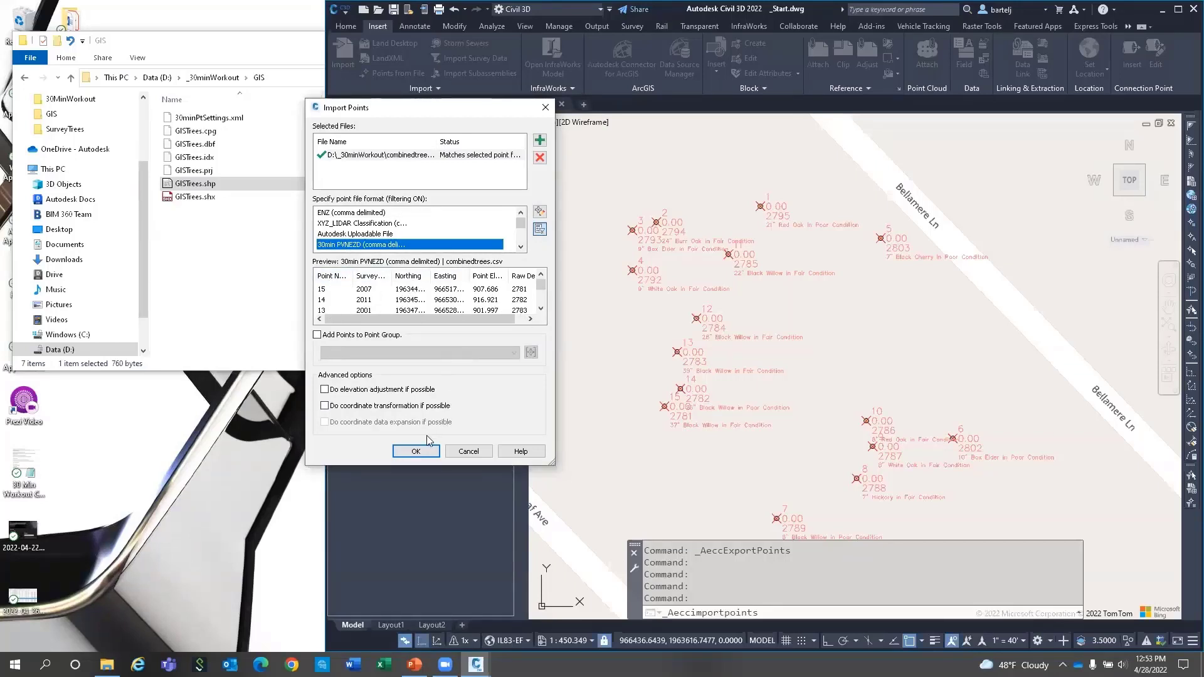
{"action": "left_click", "coordinate": [417, 451]}
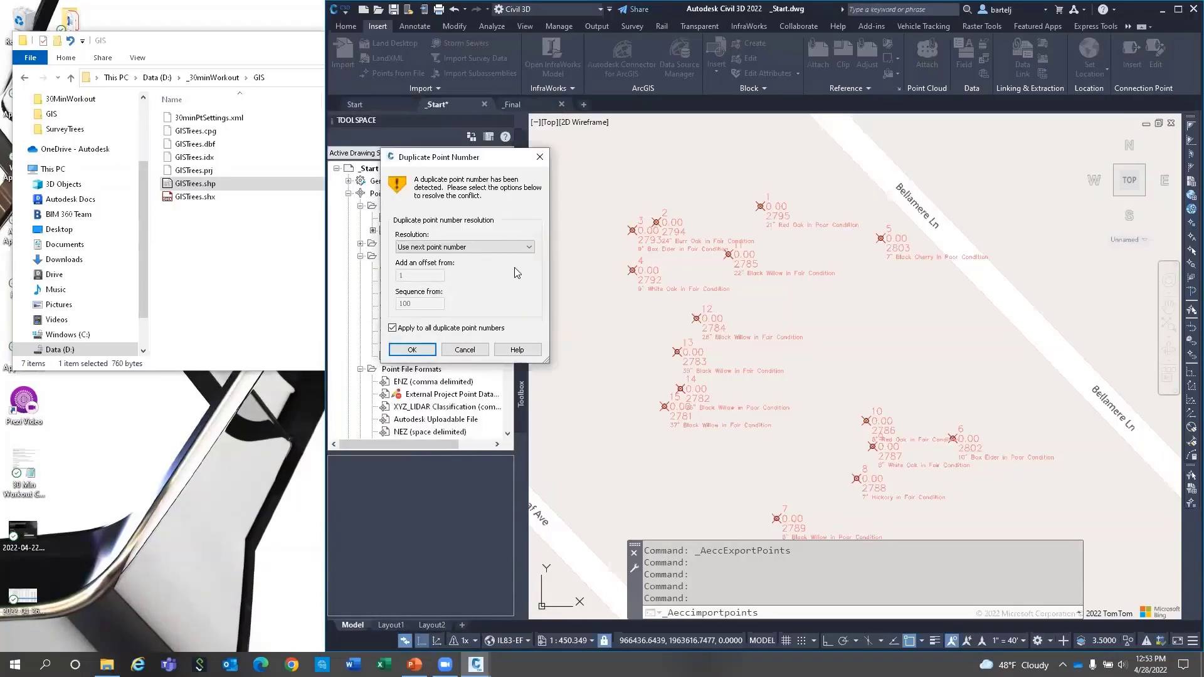
Resolve the duplicate point numbers with the Merge option, applied to all duplicates.
{"action": "left_click", "coordinate": [531, 248]}
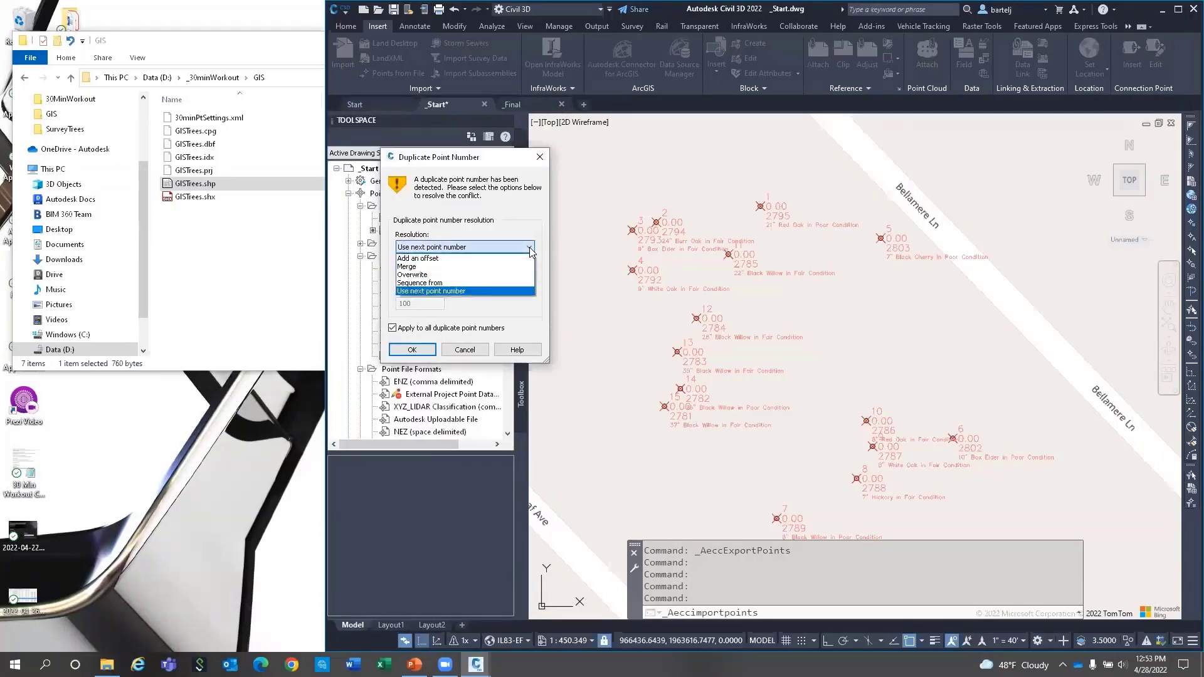
{"action": "left_click", "coordinate": [434, 268]}
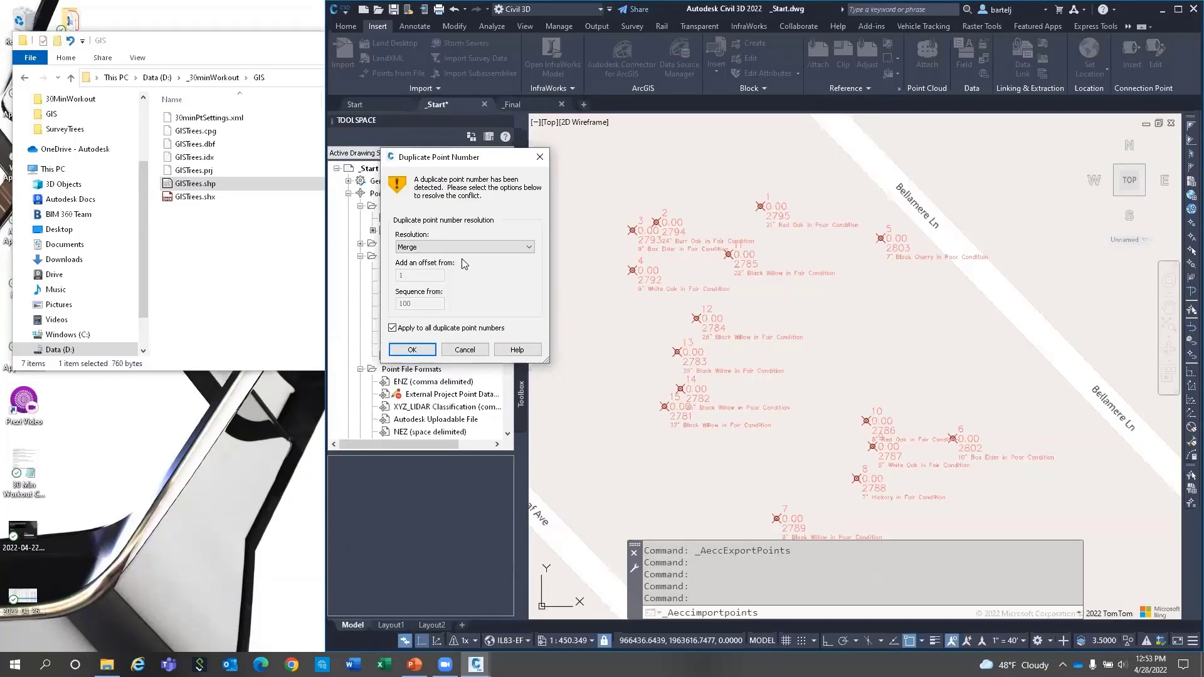
{"action": "left_click", "coordinate": [413, 350]}
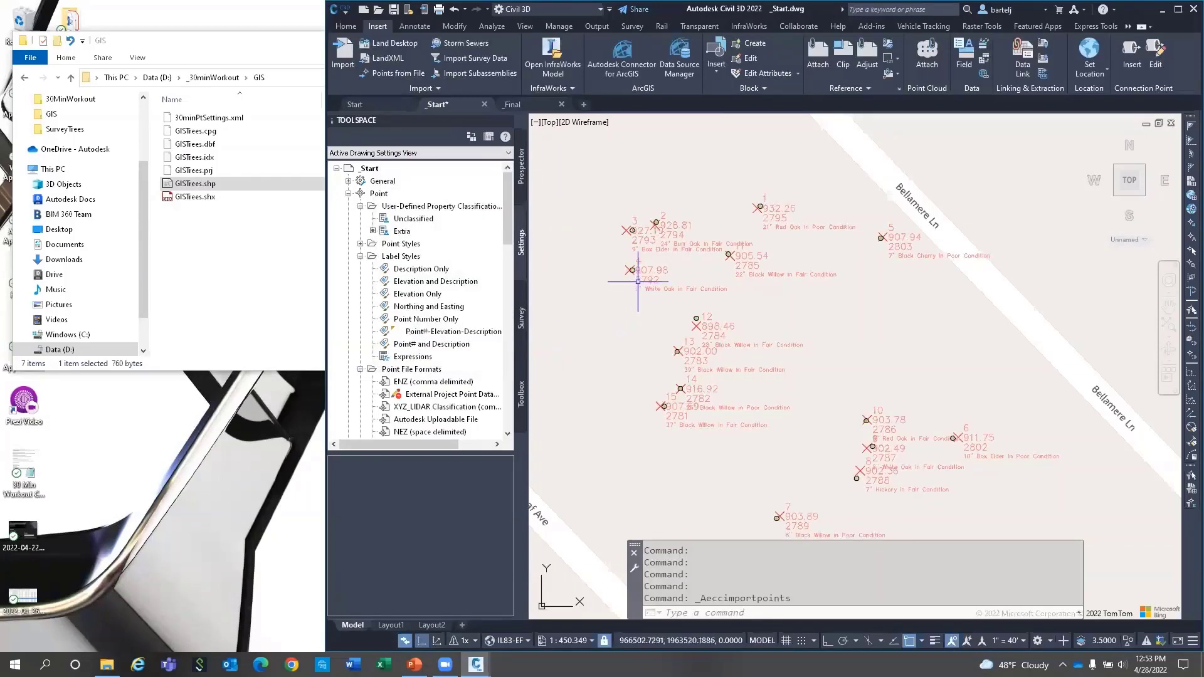
Select COGO point 12 and open its properties to see the attached property sets.
{"action": "scroll", "coordinate": [711, 330], "scroll_direction": "up", "scroll_amount": 6}
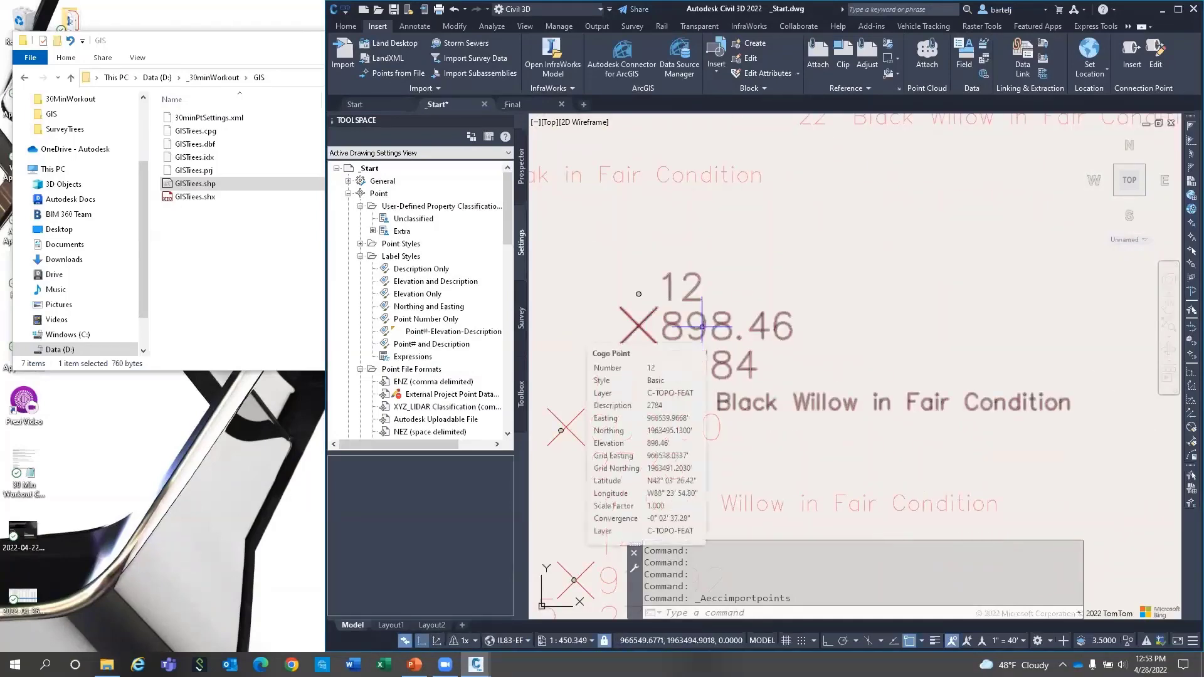
{"action": "left_click", "coordinate": [701, 326]}
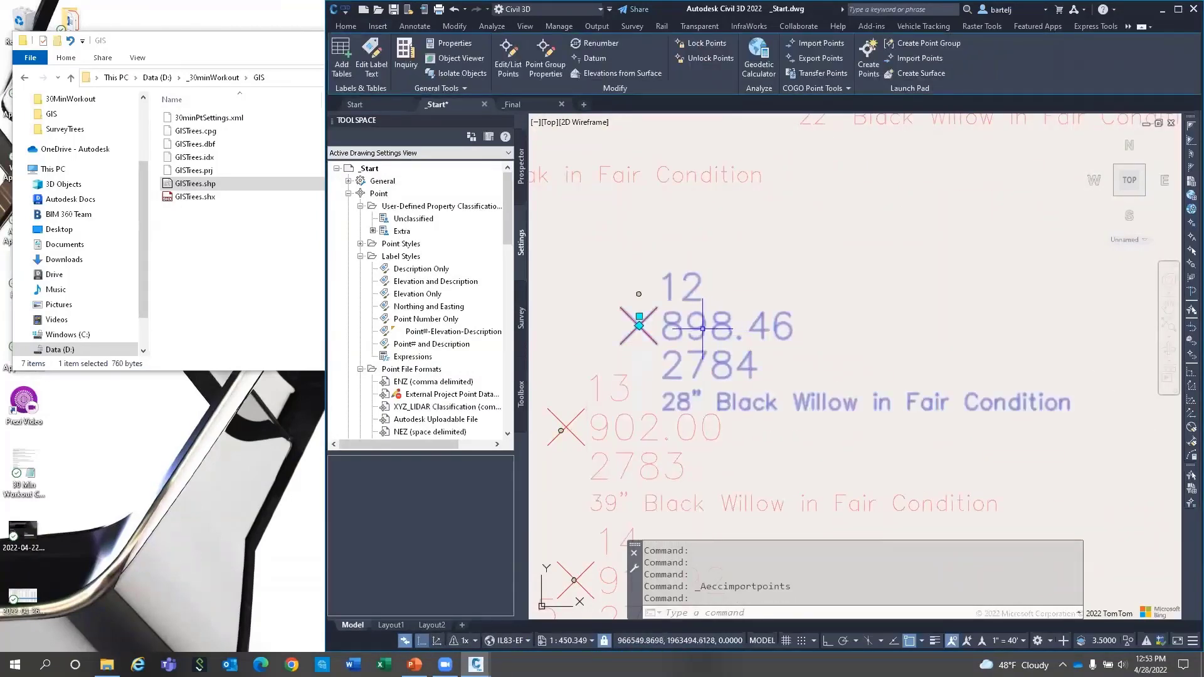
{"action": "right_click", "coordinate": [702, 327]}
{"action": "left_click", "coordinate": [739, 380]}
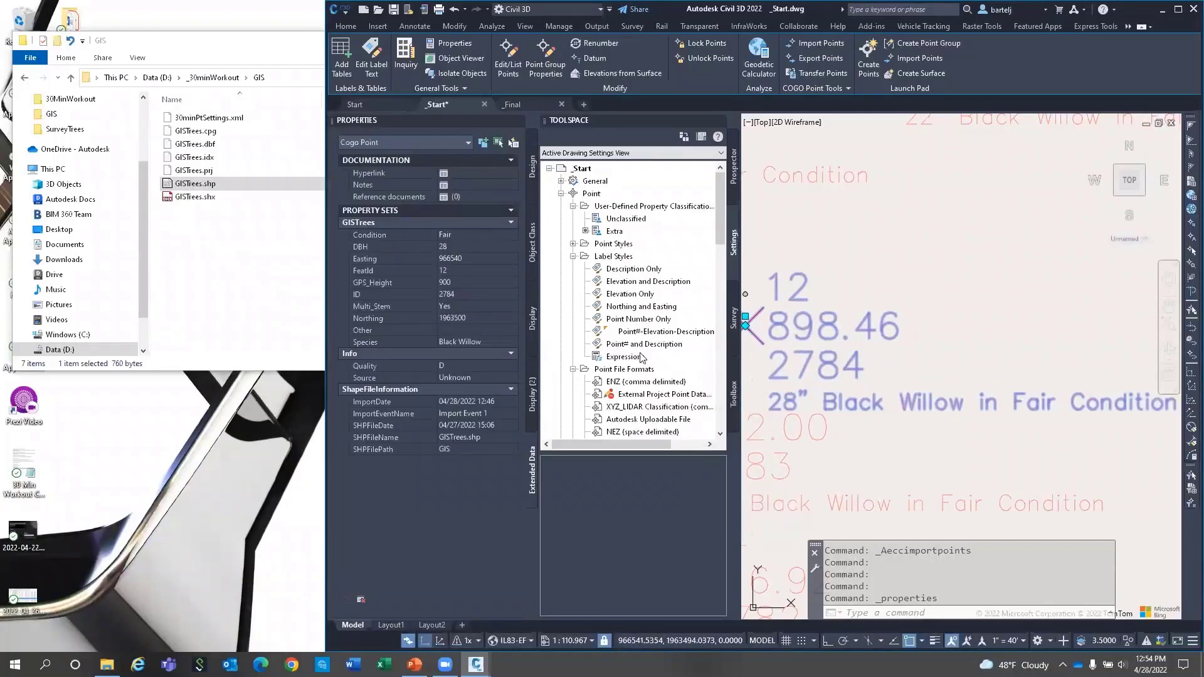
Select all points similar to point 12 and add the Info property set to them.
{"action": "right_click", "coordinate": [804, 327]}
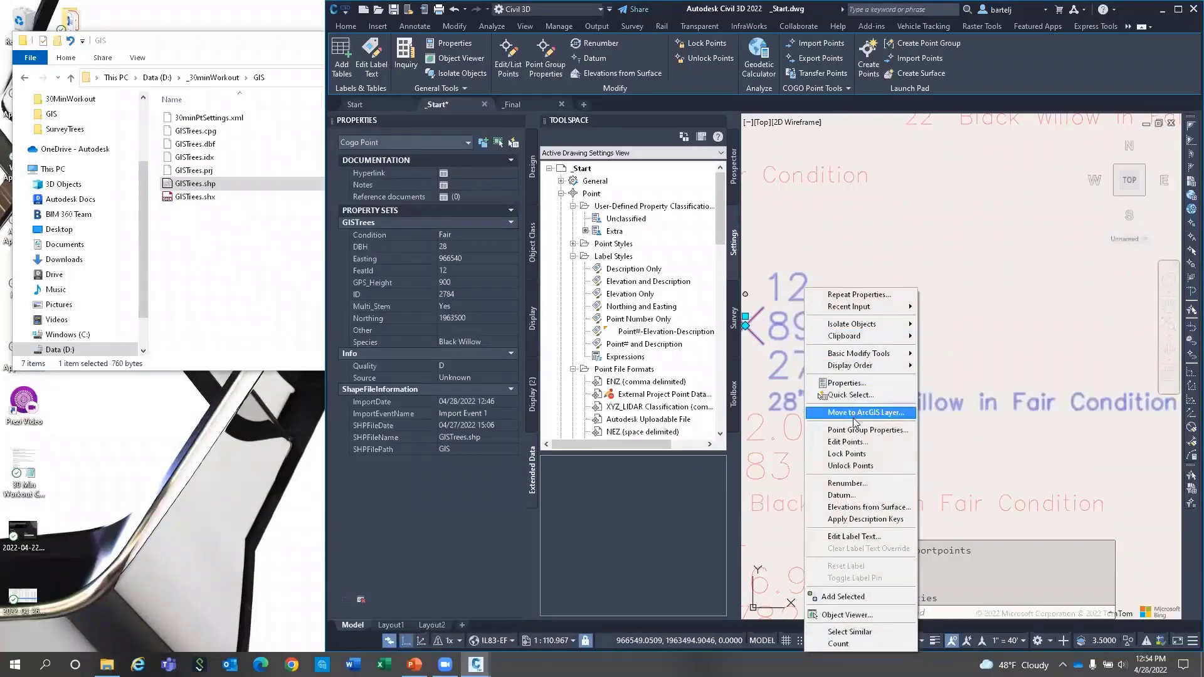
{"action": "left_click", "coordinate": [866, 632]}
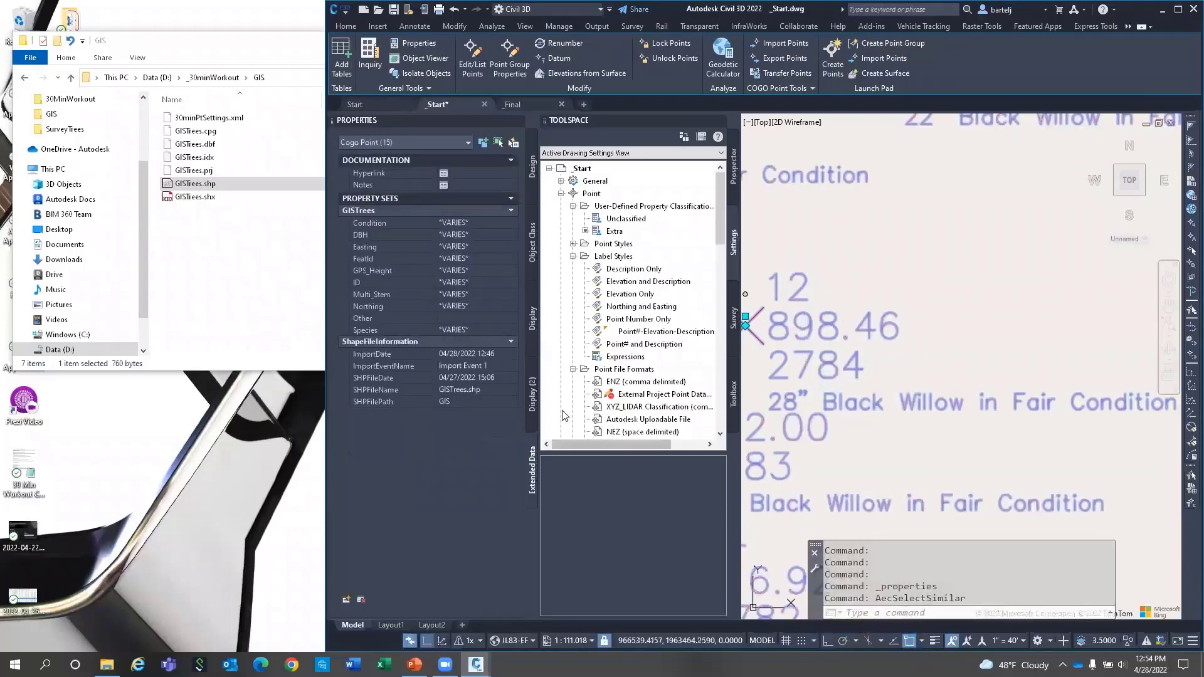
{"action": "left_click", "coordinate": [345, 599]}
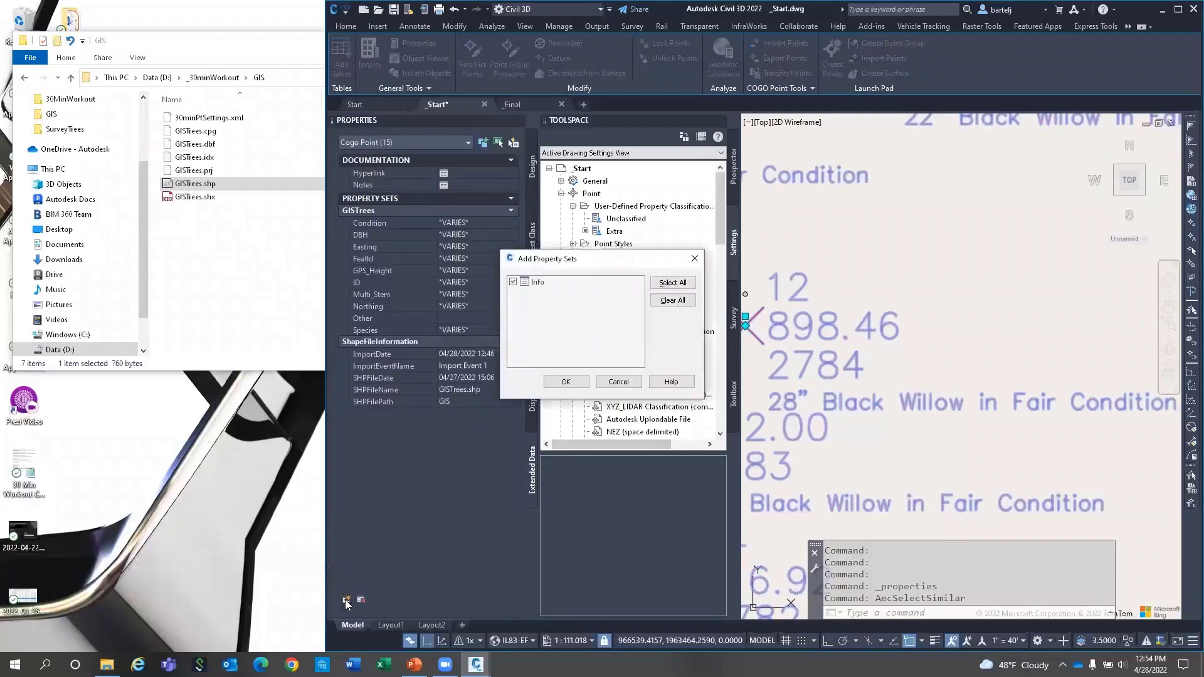
{"action": "left_click", "coordinate": [566, 382]}
Set the Info Quality of all selected points to A, close the properties and clear the selection.
{"action": "left_click", "coordinate": [449, 355]}
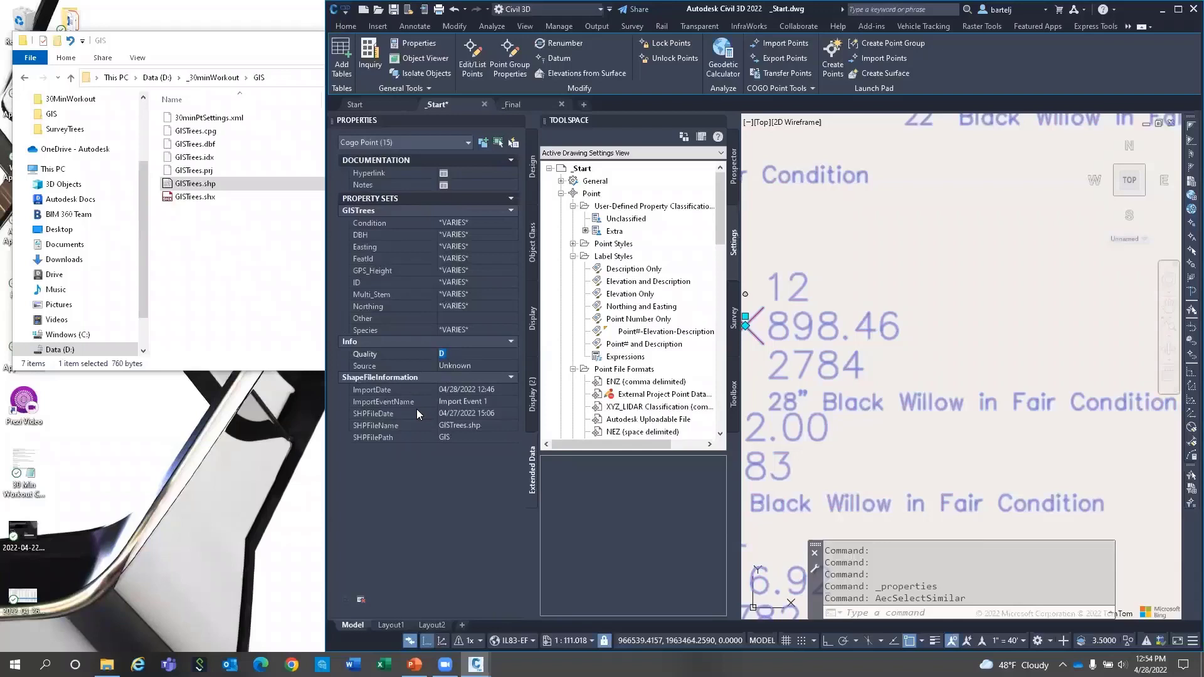
{"action": "type", "text": "A"}
{"action": "left_click", "coordinate": [474, 367]}
{"action": "left_click", "coordinate": [476, 355]}
{"action": "left_click", "coordinate": [518, 121]}
{"action": "scroll", "coordinate": [604, 341], "scroll_direction": "down", "scroll_amount": 3}
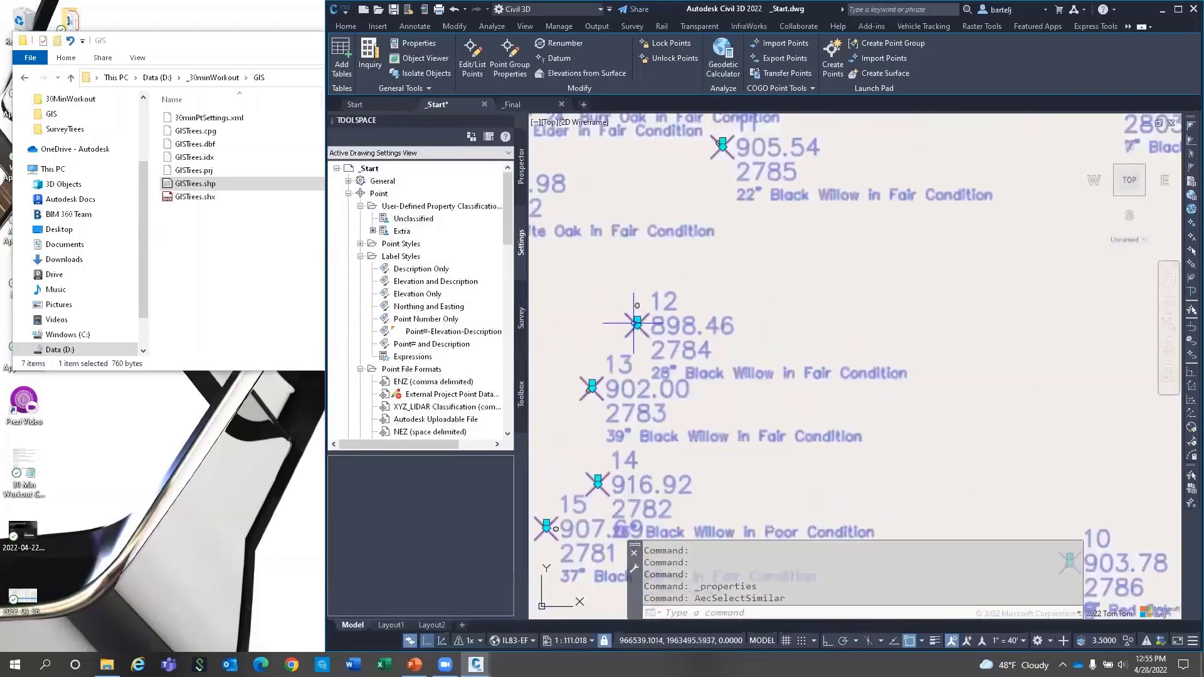
{"action": "mouse_move", "coordinate": [604, 341]}
{"action": "middle_mouse_down"}
{"action": "mouse_move", "coordinate": [653, 329]}
{"action": "mouse_move", "coordinate": [664, 346]}
{"action": "middle_mouse_up"}
{"action": "scroll", "coordinate": [654, 329], "scroll_direction": "down", "scroll_amount": 2}
{"action": "key", "text": "Escape"}
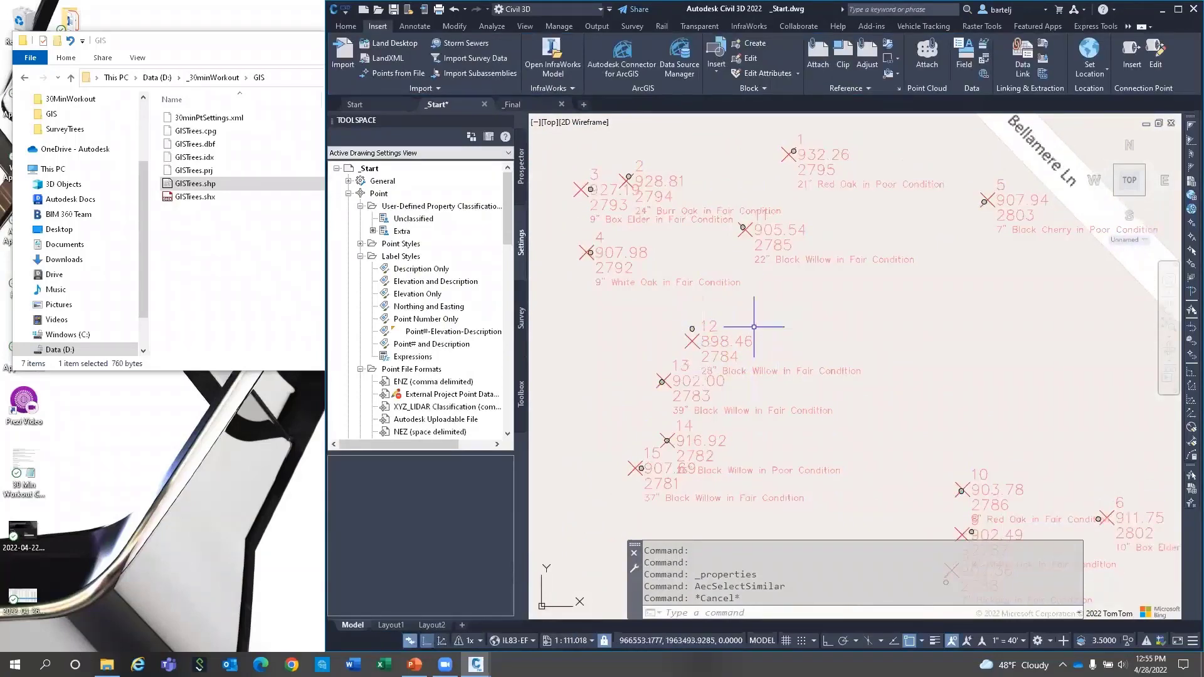
Run Export Cogo Points to SHP and select all the tree points for export.
{"action": "scroll", "coordinate": [700, 342], "scroll_direction": "down", "scroll_amount": 2}
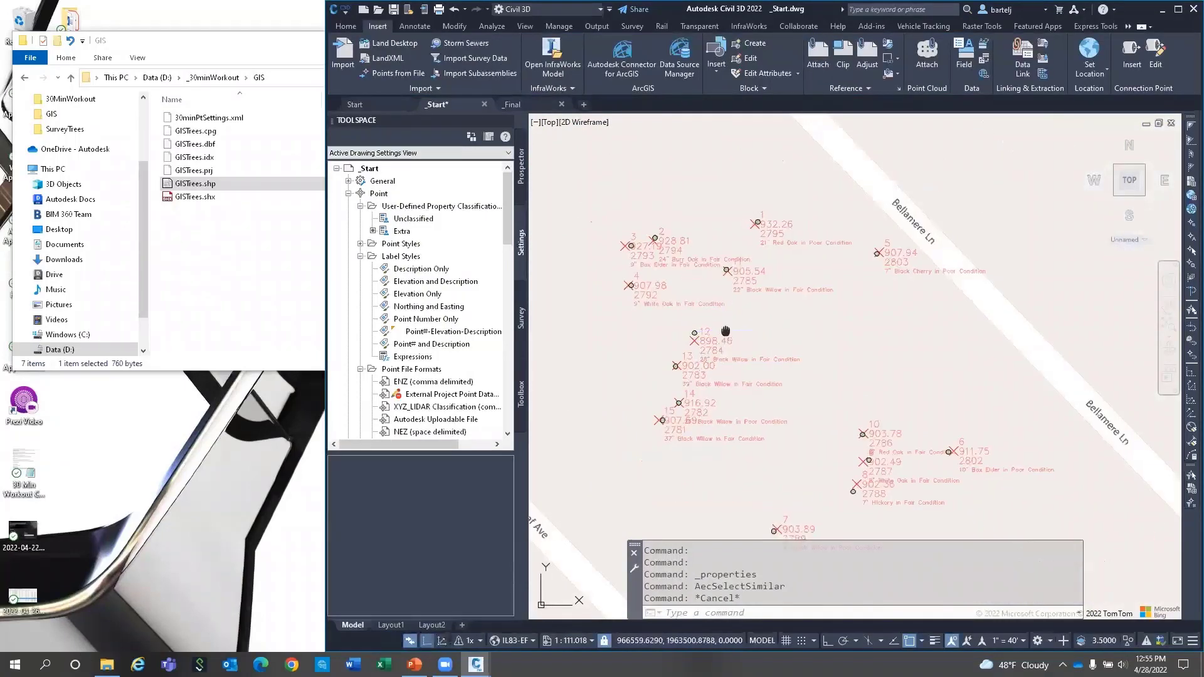
{"action": "middle_click_drag", "start_coordinate": [726, 336], "coordinate": [708, 290]}
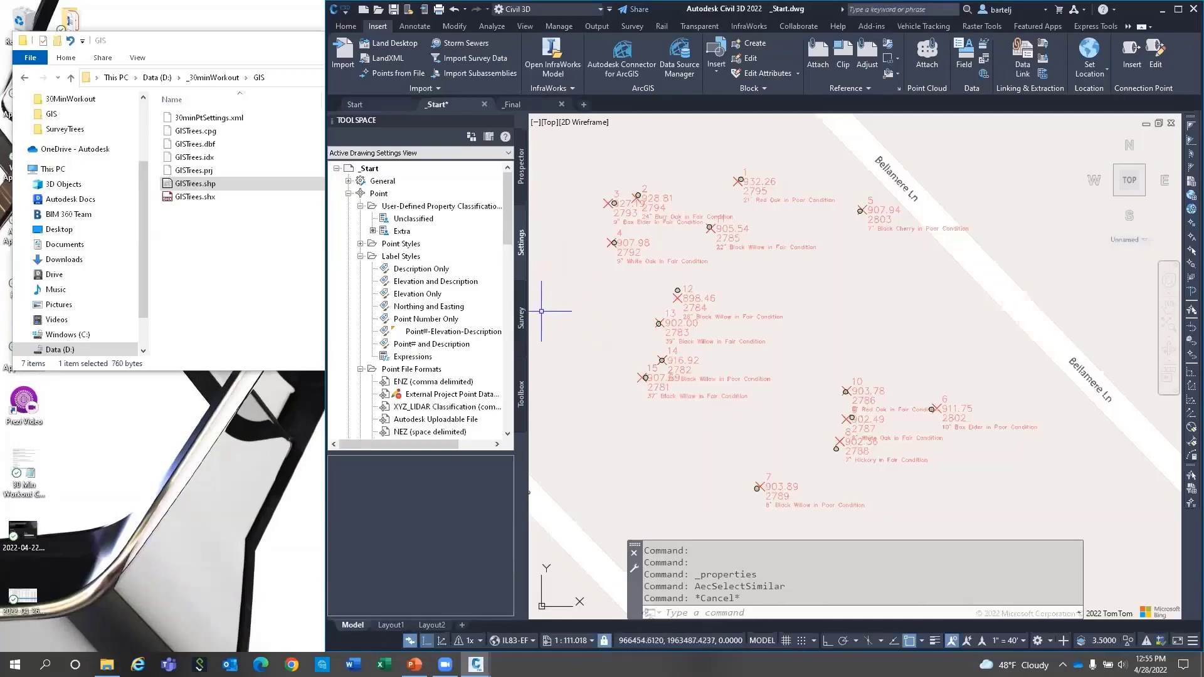
{"action": "left_click", "coordinate": [521, 389]}
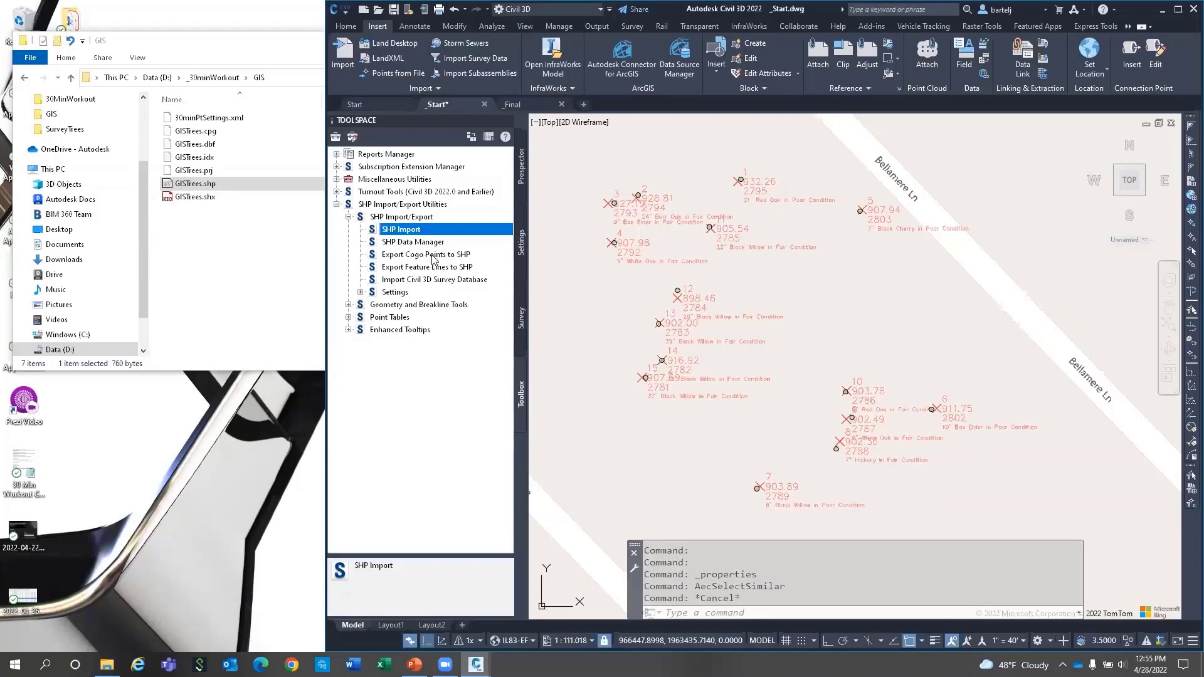
{"action": "left_click", "coordinate": [414, 254]}
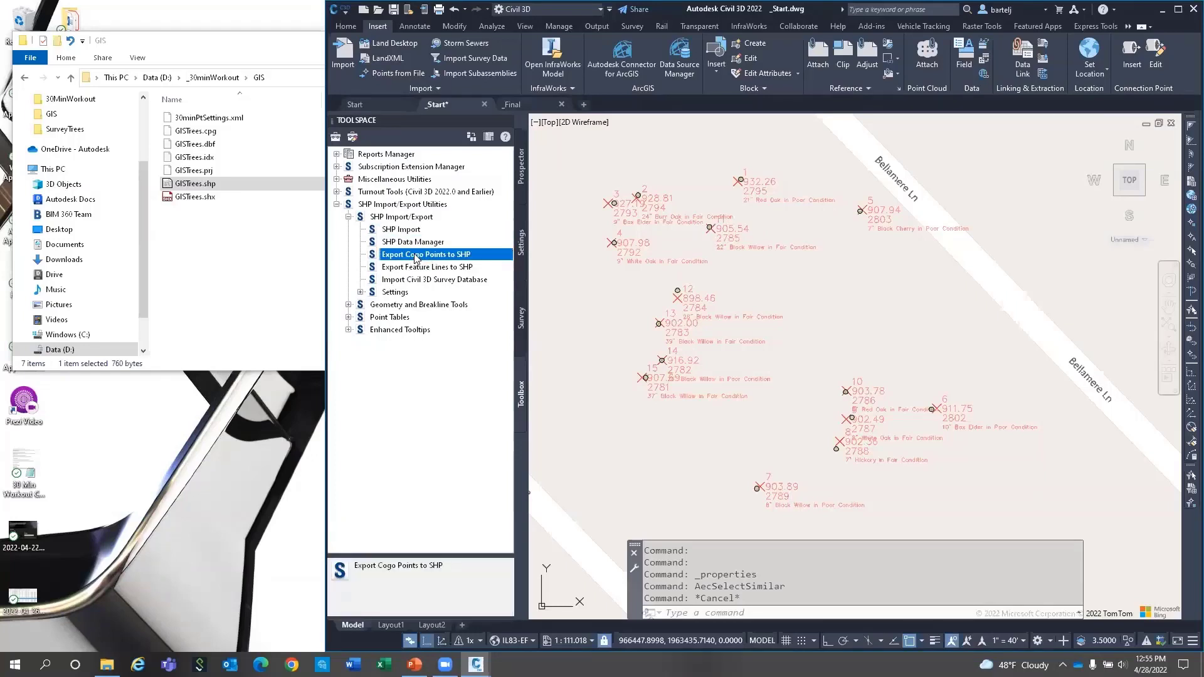
{"action": "right_click", "coordinate": [418, 258]}
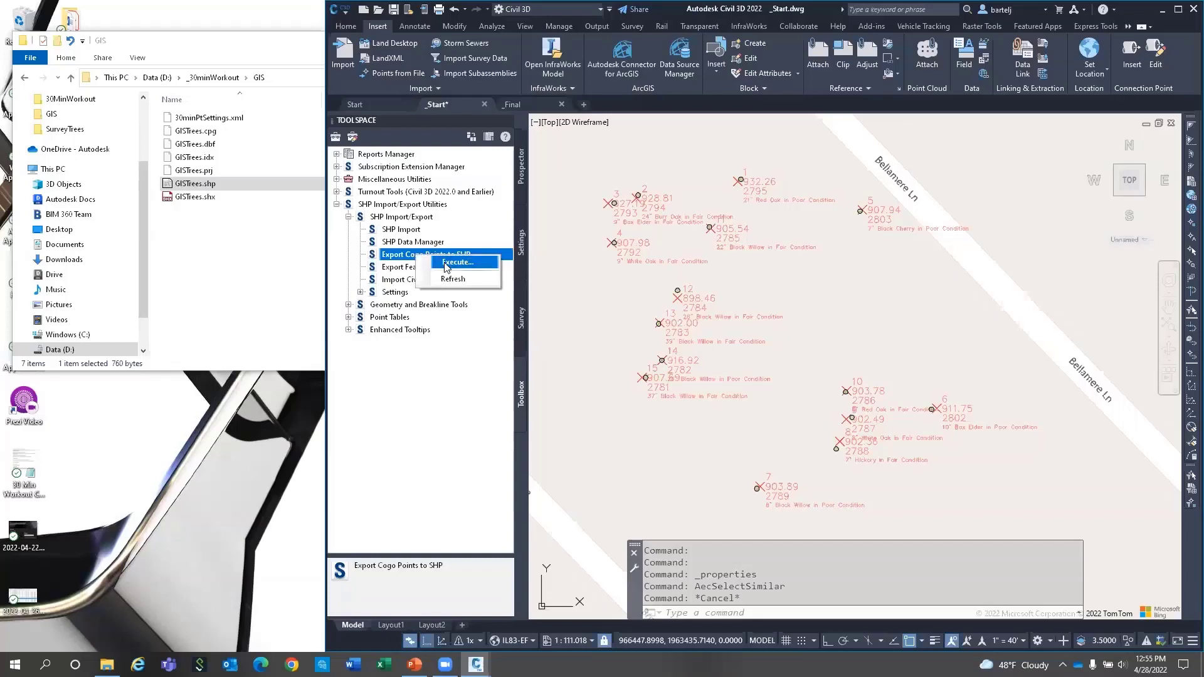
{"action": "left_click", "coordinate": [447, 263]}
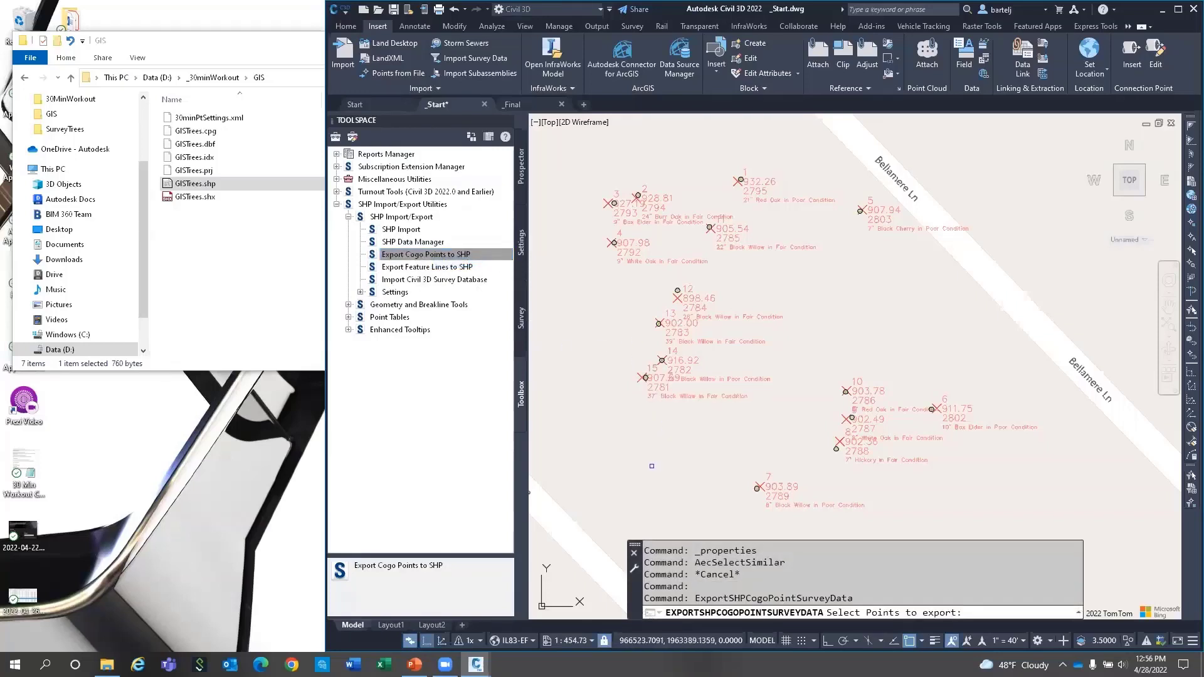
{"action": "mouse_move", "coordinate": [755, 530]}
{"action": "left_mouse_down"}
{"action": "mouse_move", "coordinate": [642, 408]}
{"action": "mouse_move", "coordinate": [586, 260]}
{"action": "mouse_move", "coordinate": [613, 194]}
{"action": "mouse_move", "coordinate": [816, 138]}
{"action": "mouse_move", "coordinate": [1034, 199]}
{"action": "mouse_move", "coordinate": [1097, 435]}
{"action": "mouse_move", "coordinate": [980, 502]}
{"action": "mouse_move", "coordinate": [809, 524]}
{"action": "left_mouse_up"}
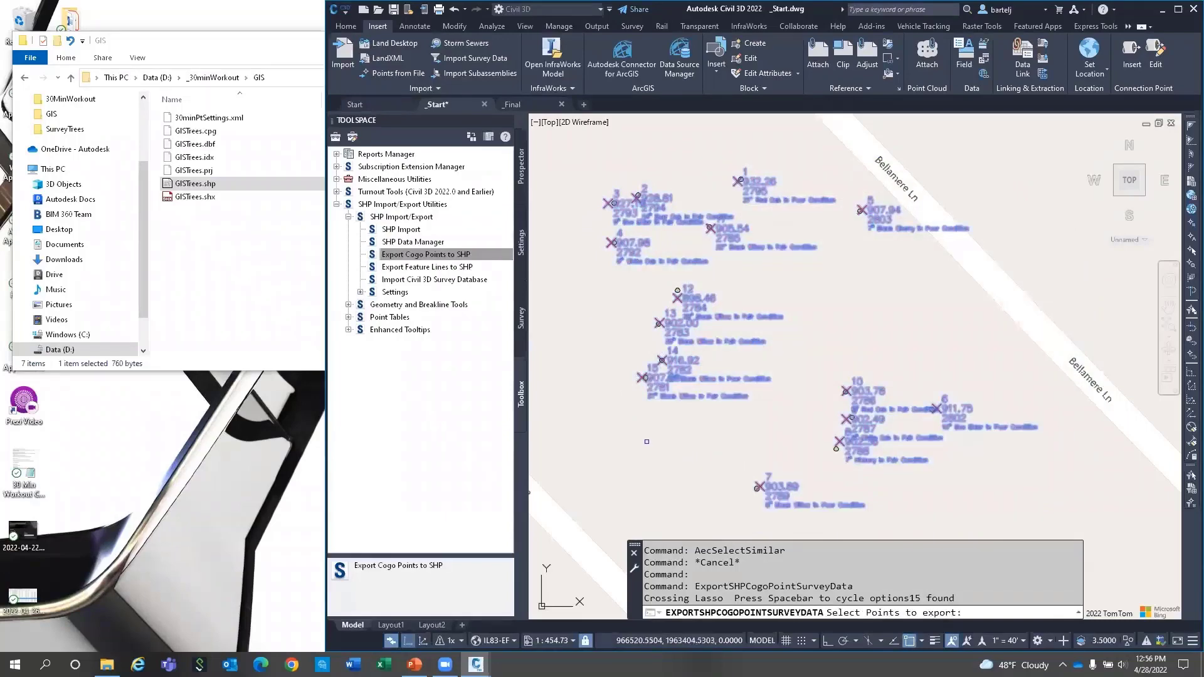
{"action": "key", "text": "Return"}
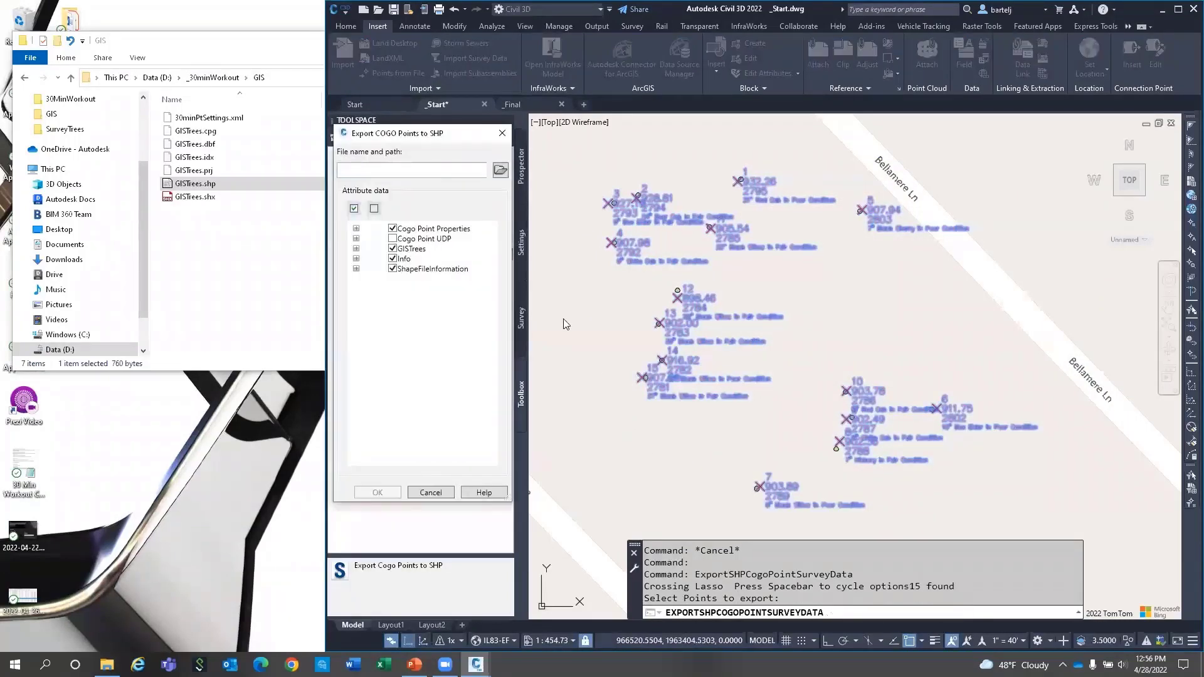
Set the export file to CombinedTrees.shp in the _30minWorkout folder.
{"action": "left_click", "coordinate": [501, 171]}
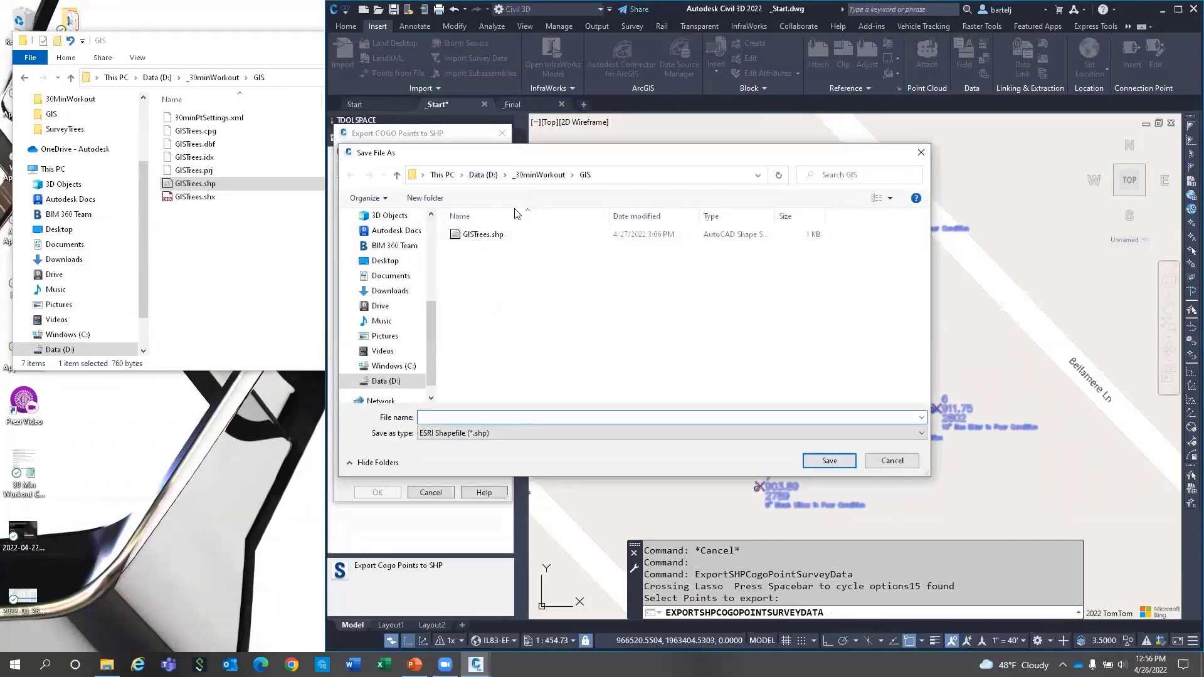
{"action": "left_click", "coordinate": [539, 175]}
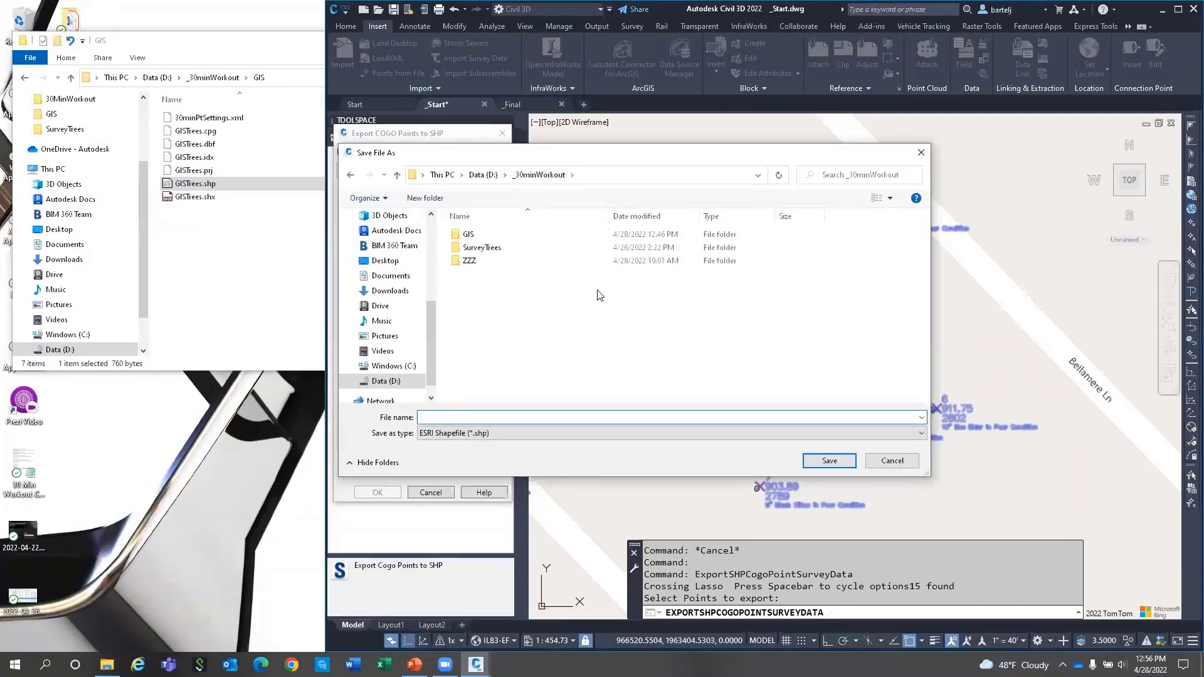
{"action": "type", "text": "Co"}
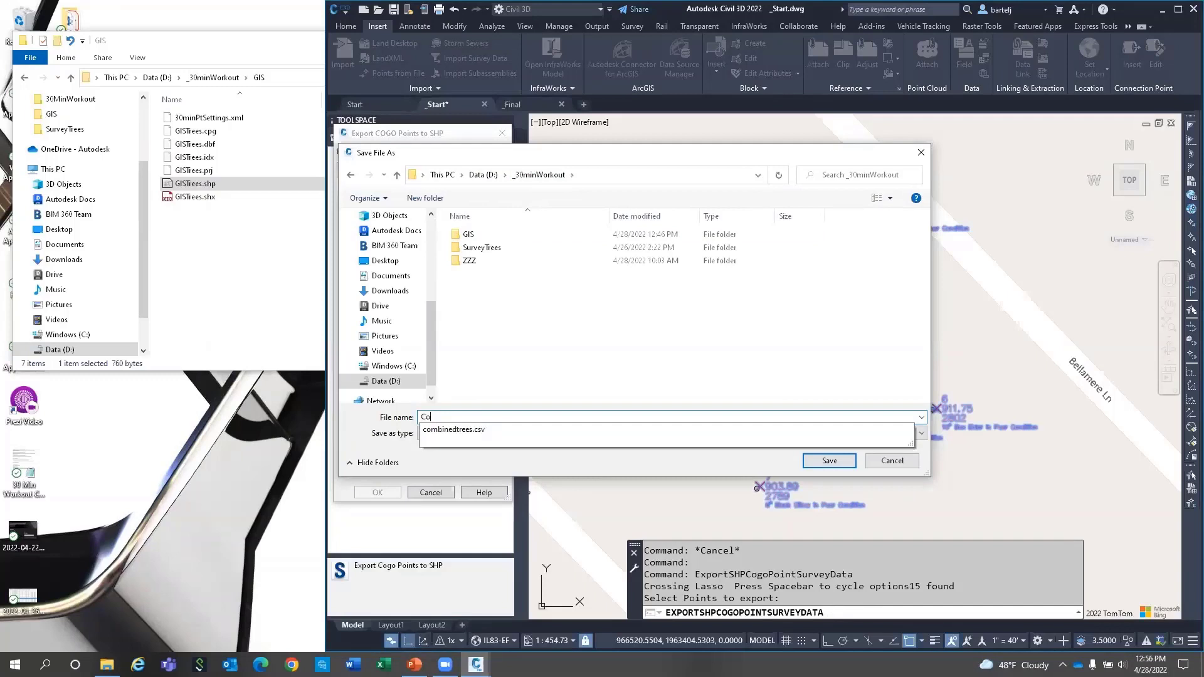
{"action": "type", "text": "b"}
{"action": "key", "text": "BackSpace"}
{"action": "type", "text": "mbinedTrees"}
{"action": "left_click", "coordinate": [827, 461]}
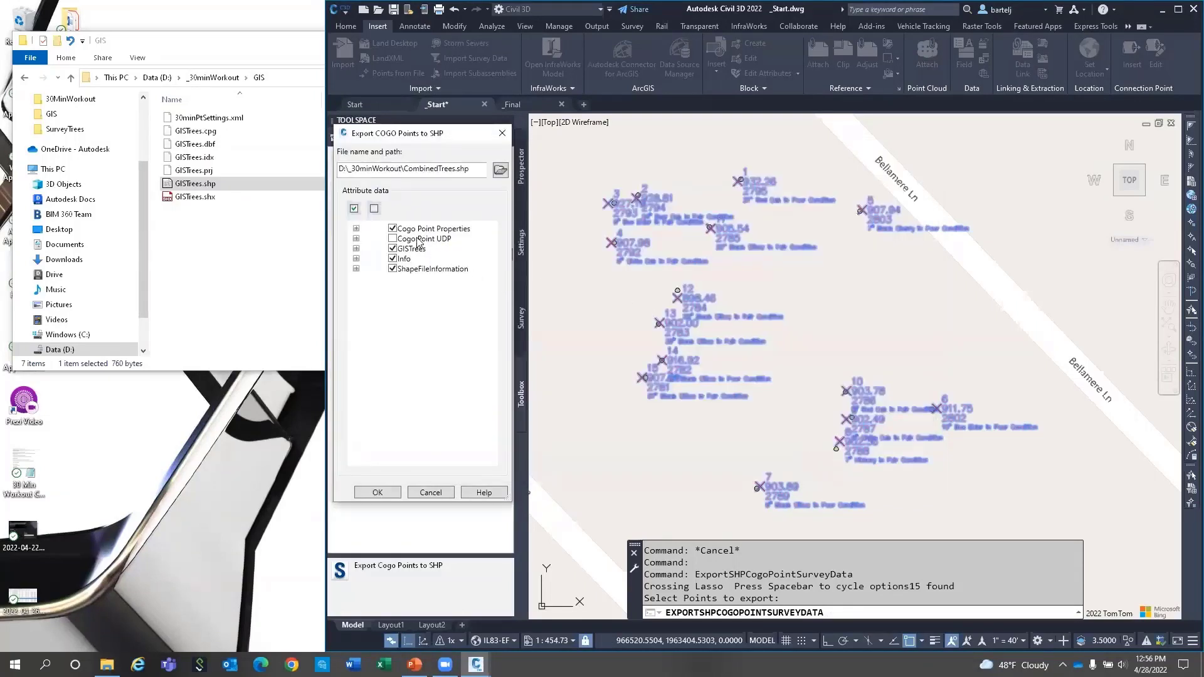
Exclude the Cogo Point Properties from the export attributes and include the Cogo Point UDP group with SurveyPNO.
{"action": "left_click", "coordinate": [356, 229]}
{"action": "mouse_move", "coordinate": [493, 242]}
{"action": "left_mouse_down"}
{"action": "mouse_move", "coordinate": [499, 362]}
{"action": "mouse_move", "coordinate": [497, 243]}
{"action": "left_mouse_up"}
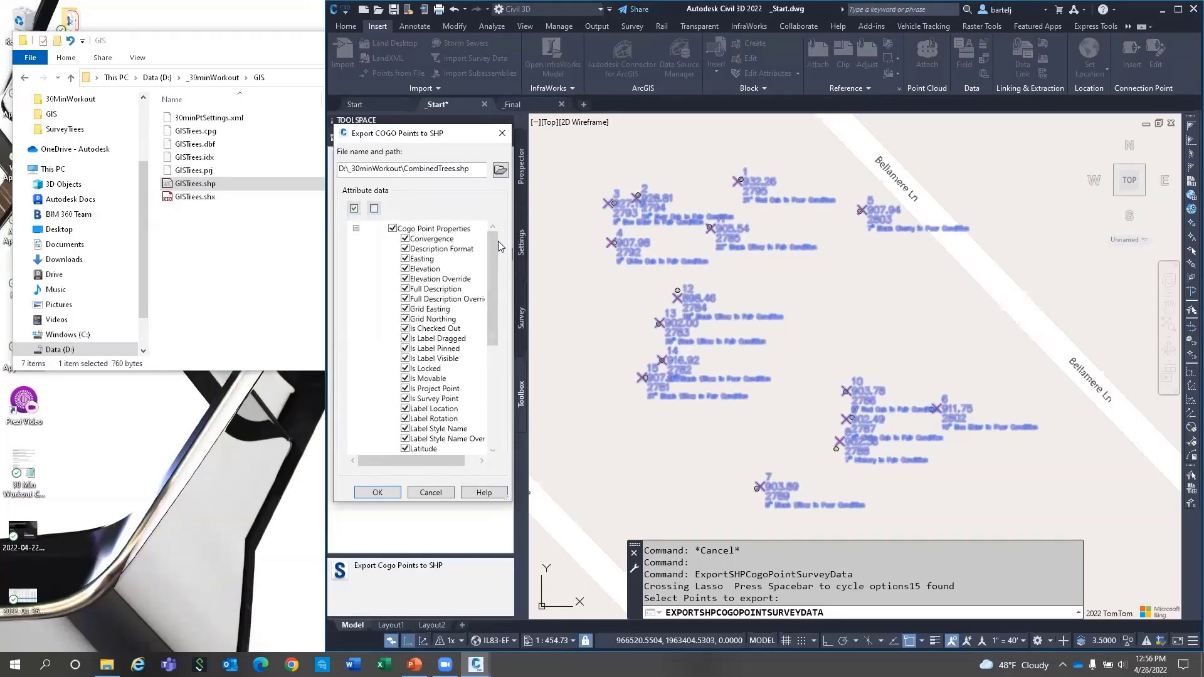
{"action": "left_click", "coordinate": [392, 229]}
{"action": "left_click", "coordinate": [356, 229]}
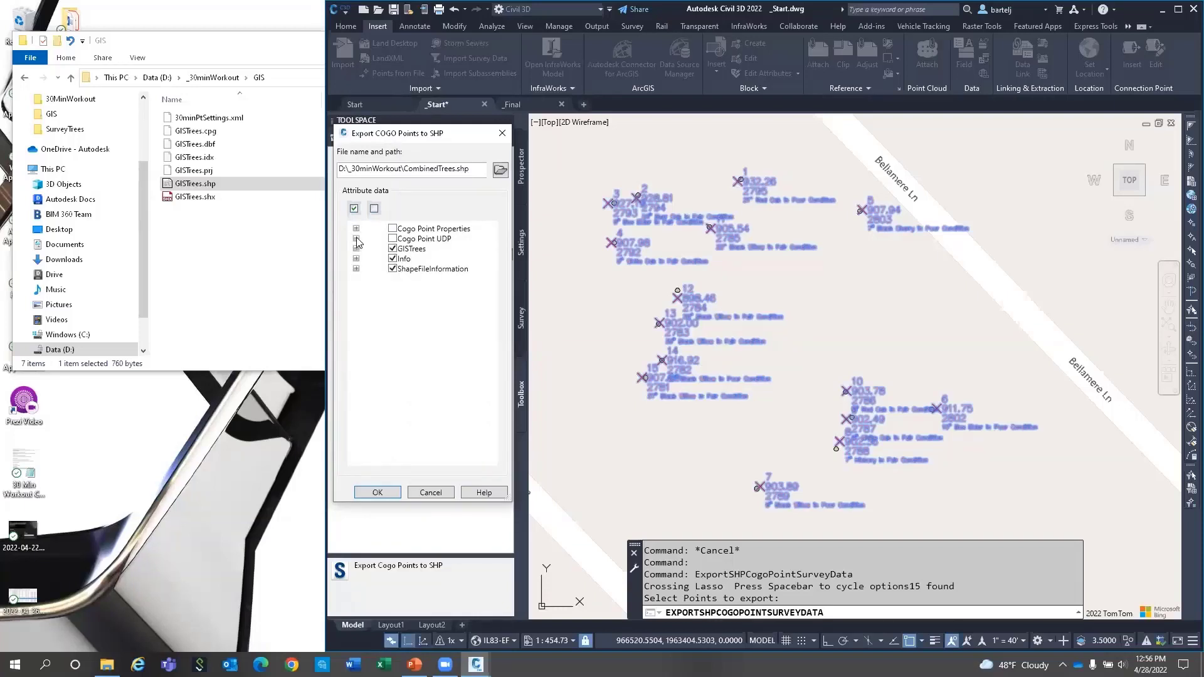
{"action": "left_click", "coordinate": [357, 239]}
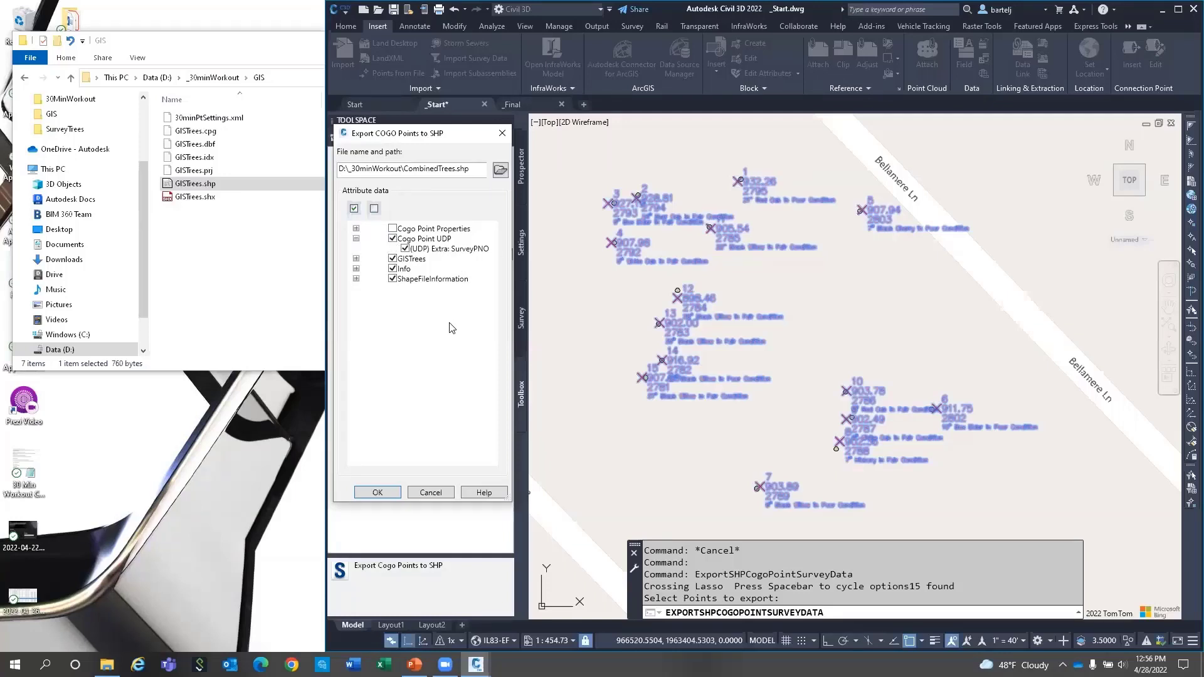
Exclude FeatId, GPS_Height, Northing and Easting from the GISTrees attributes, keep all Info and ShapeFileInformation attributes, and run the export.
{"action": "left_click", "coordinate": [355, 259]}
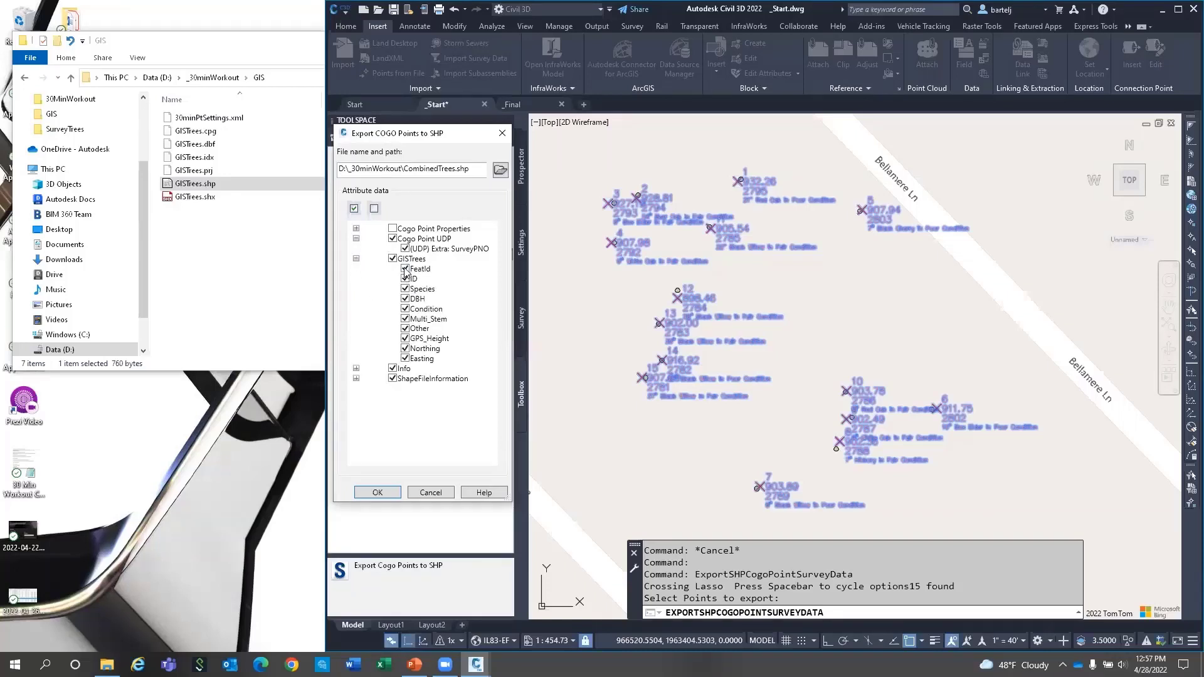
{"action": "left_click", "coordinate": [406, 269]}
{"action": "left_click", "coordinate": [405, 338]}
{"action": "left_click", "coordinate": [405, 349]}
{"action": "left_click", "coordinate": [405, 359]}
{"action": "left_click", "coordinate": [356, 369]}
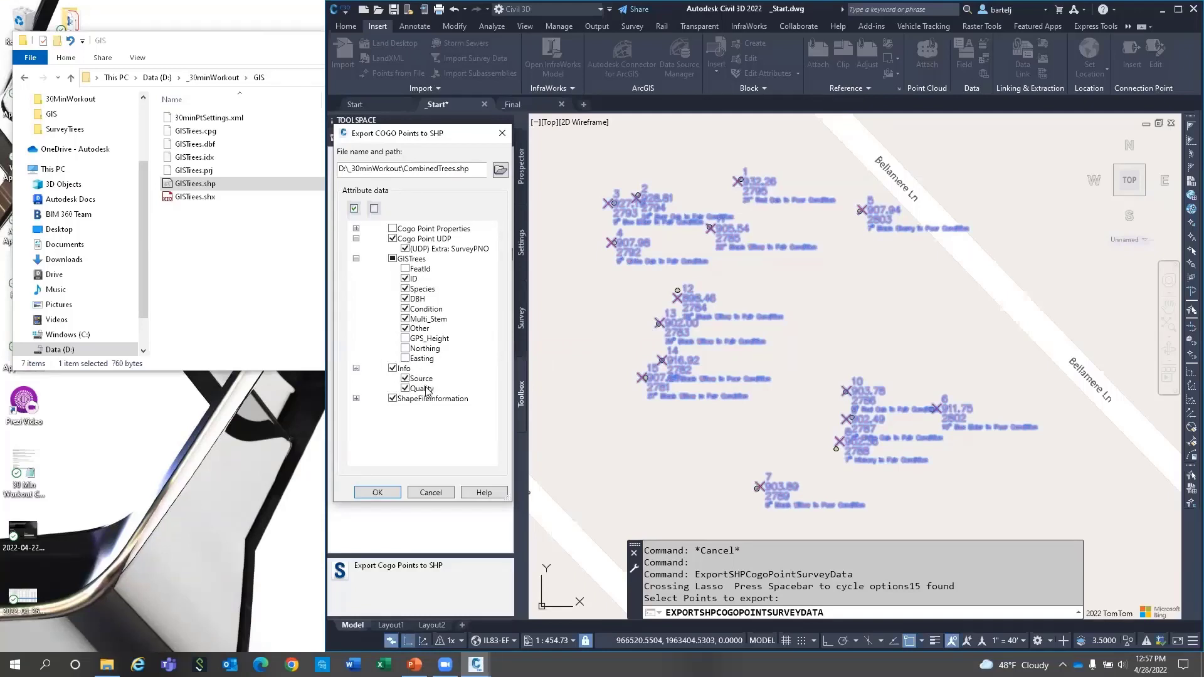
{"action": "left_click", "coordinate": [356, 399]}
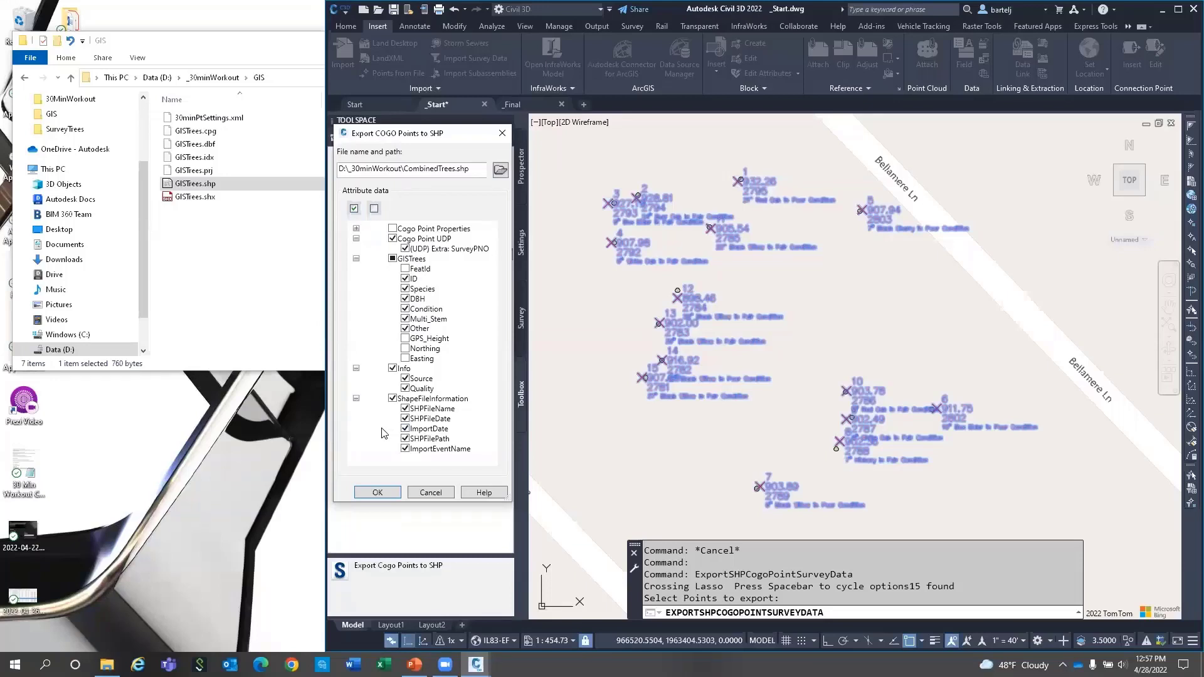
{"action": "left_click", "coordinate": [384, 493]}
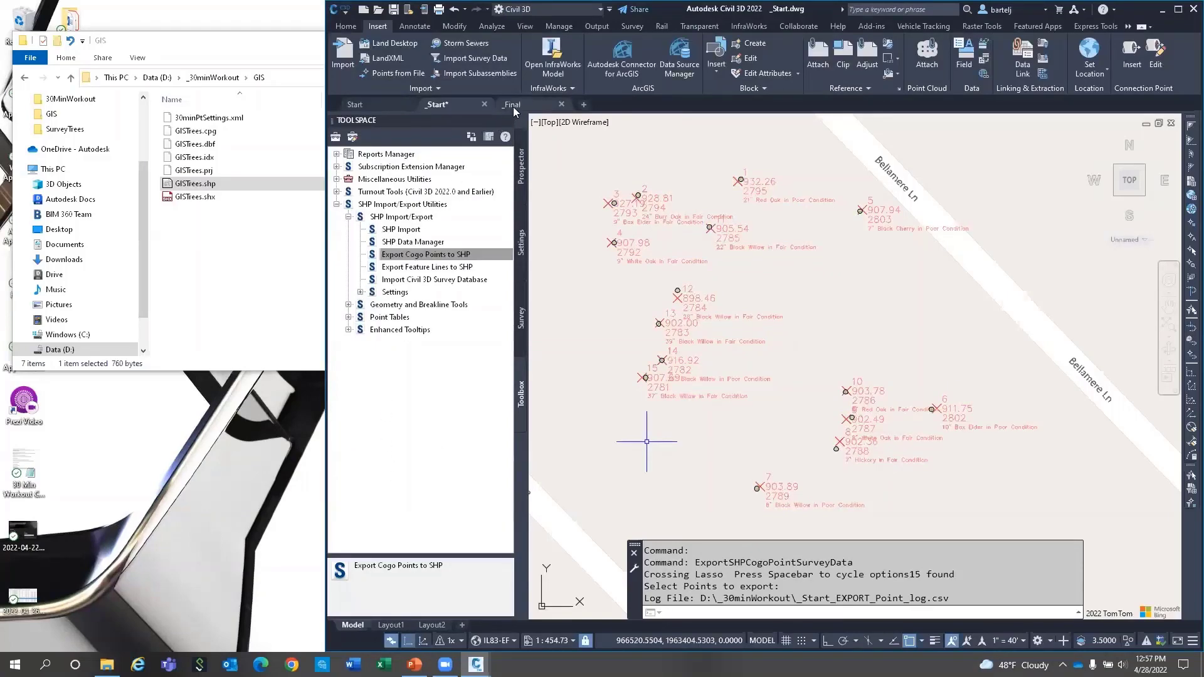
Switch to the _Final drawing and bring in CombinedTrees.shp from the _30minWorkout folder in File Explorer.
{"action": "mouse_move", "coordinate": [524, 109]}
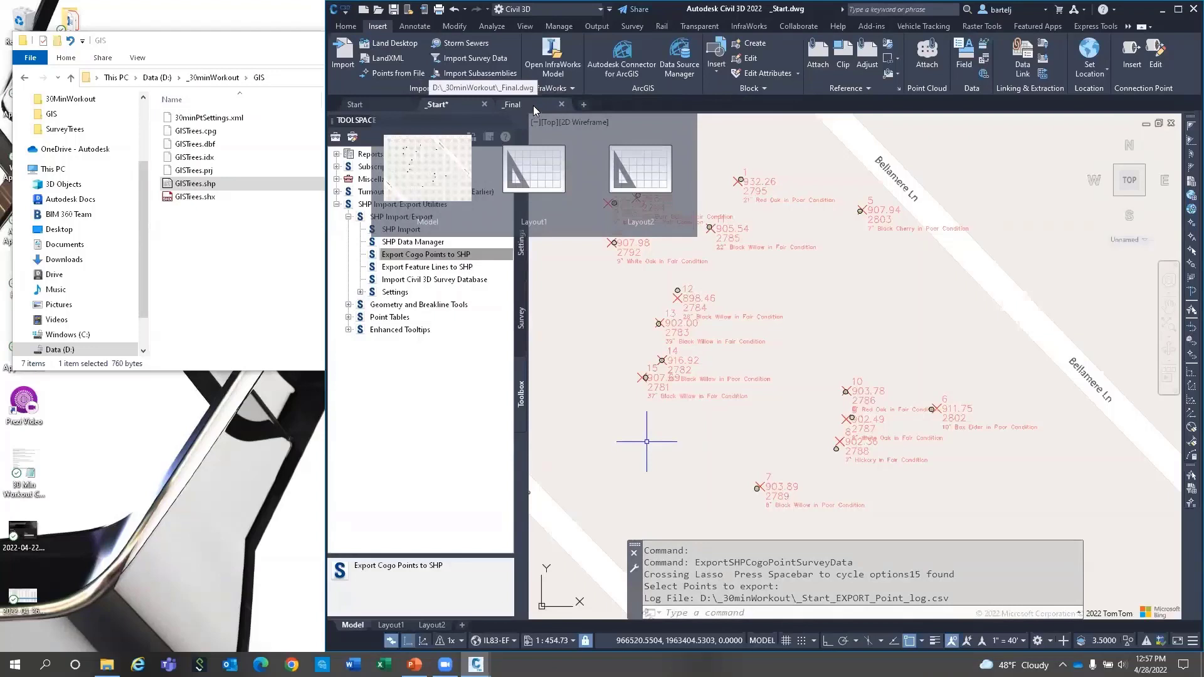
{"action": "left_click", "coordinate": [534, 107]}
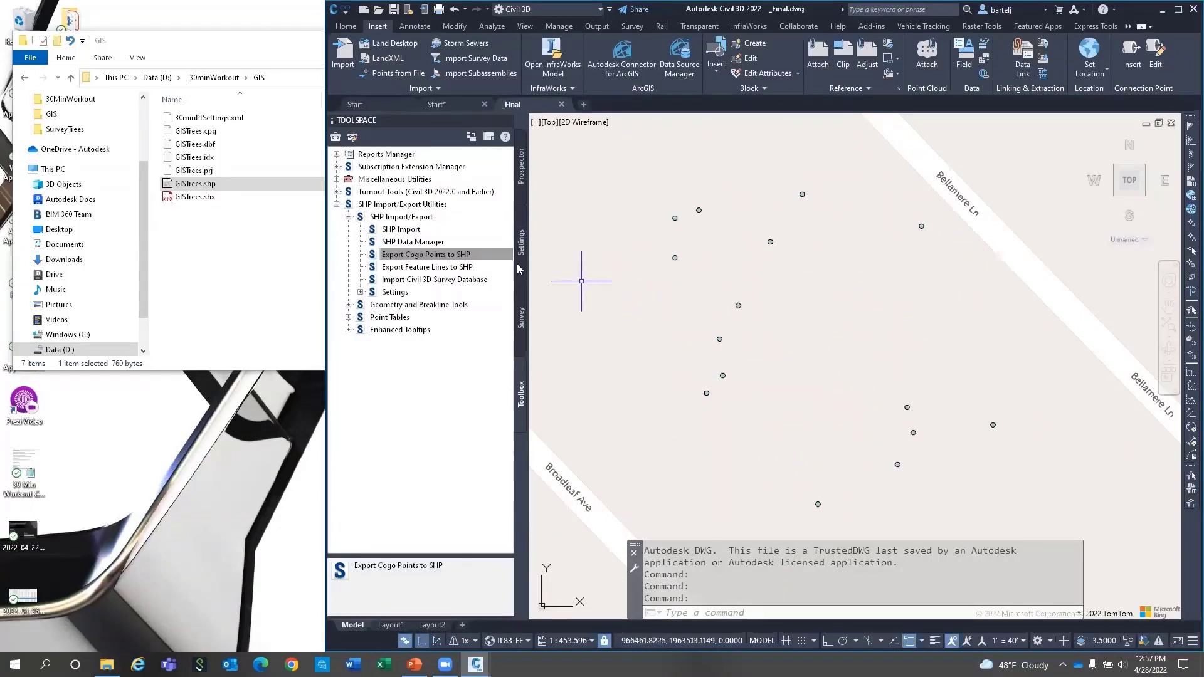
{"action": "left_click", "coordinate": [213, 77]}
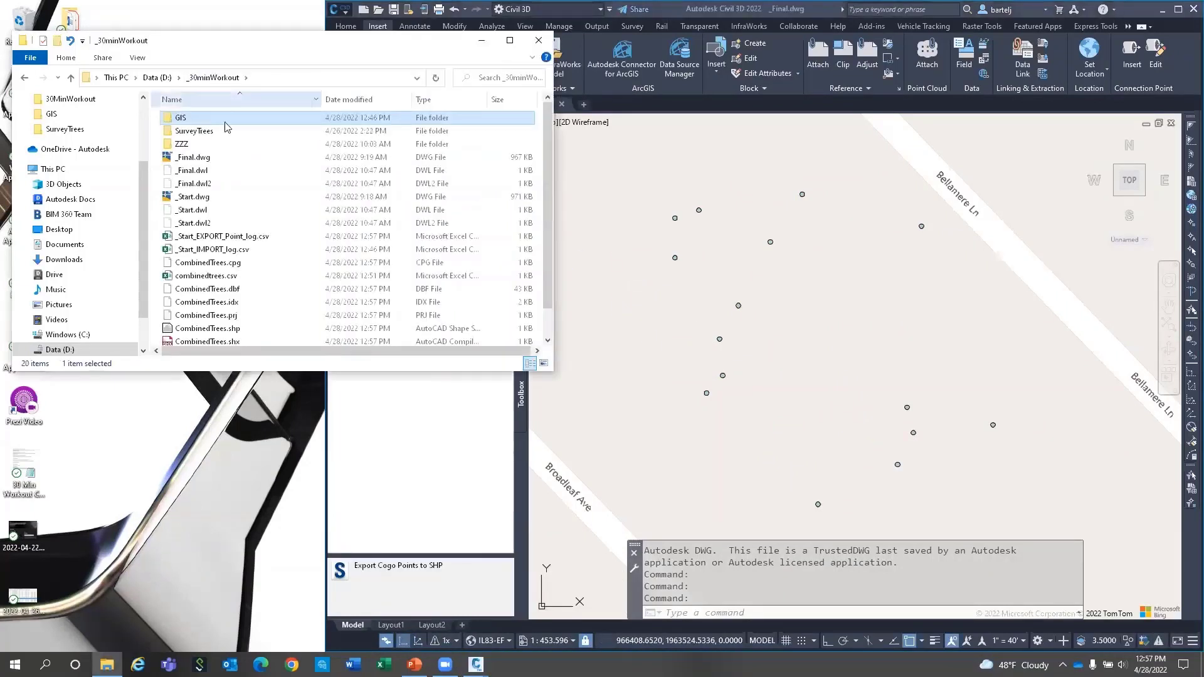
{"action": "scroll", "coordinate": [219, 206], "scroll_direction": "down", "scroll_amount": 1}
{"action": "left_click", "coordinate": [209, 299]}
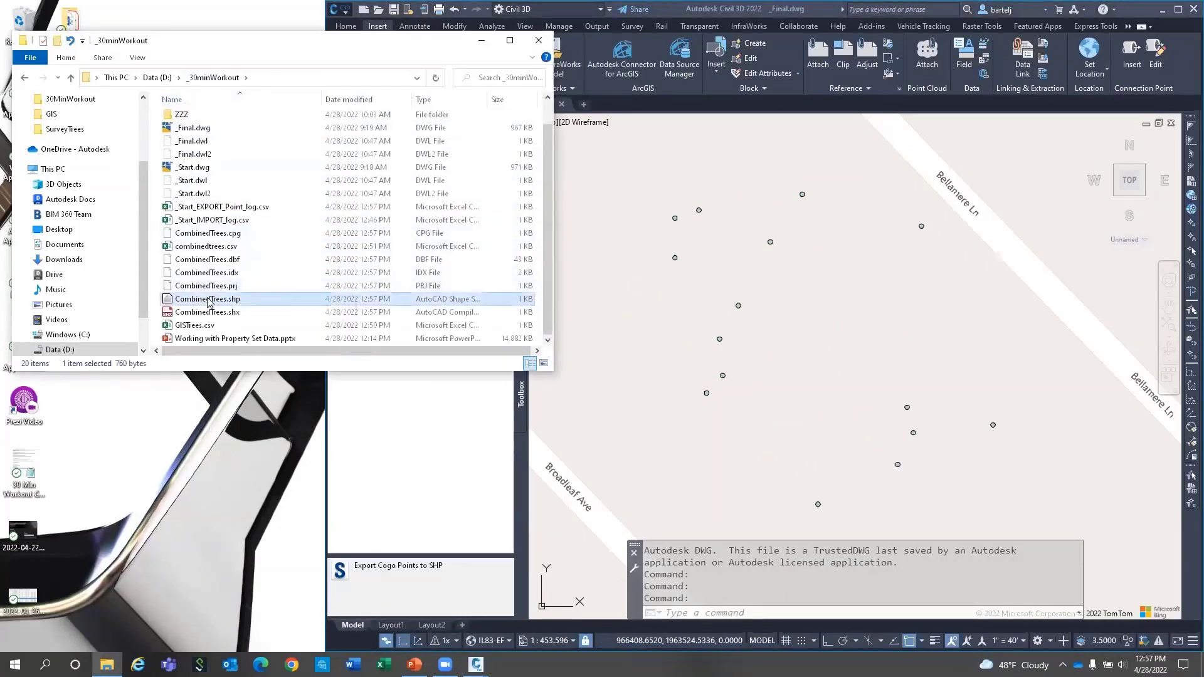
{"action": "mouse_move", "coordinate": [198, 301]}
{"action": "left_mouse_down"}
{"action": "mouse_move", "coordinate": [314, 276]}
{"action": "mouse_move", "coordinate": [653, 337]}
{"action": "left_mouse_up"}
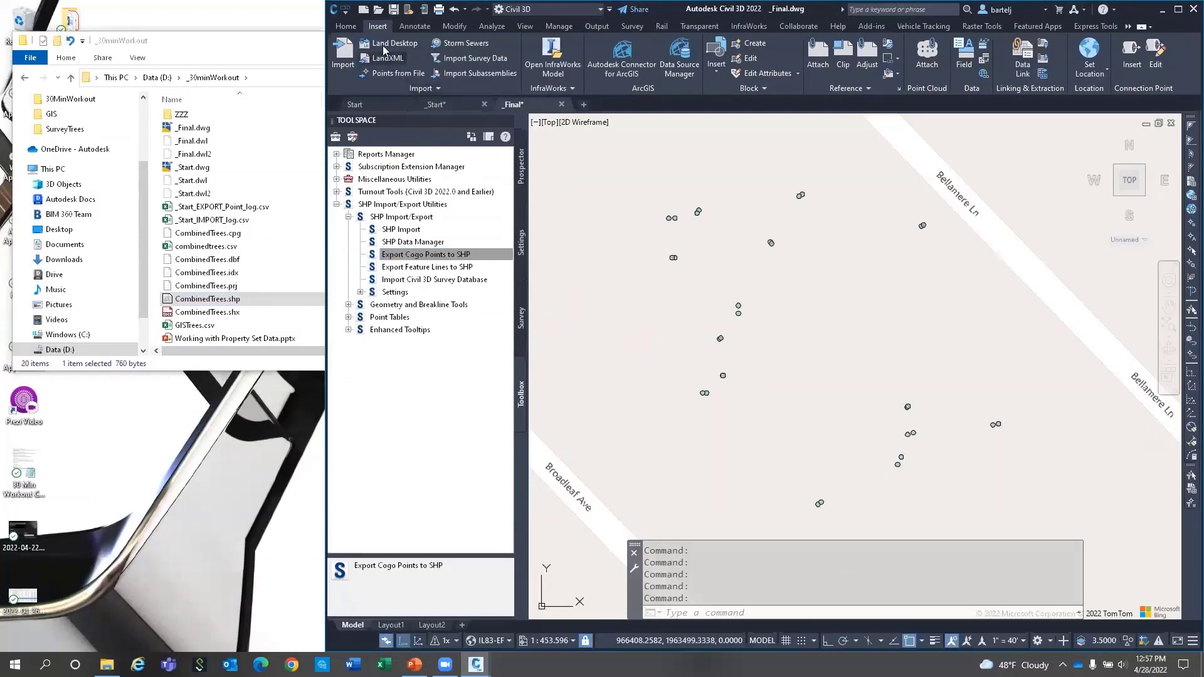
Turn on the Map Task Pane with the MAPWSPACE command.
{"action": "left_click", "coordinate": [346, 27]}
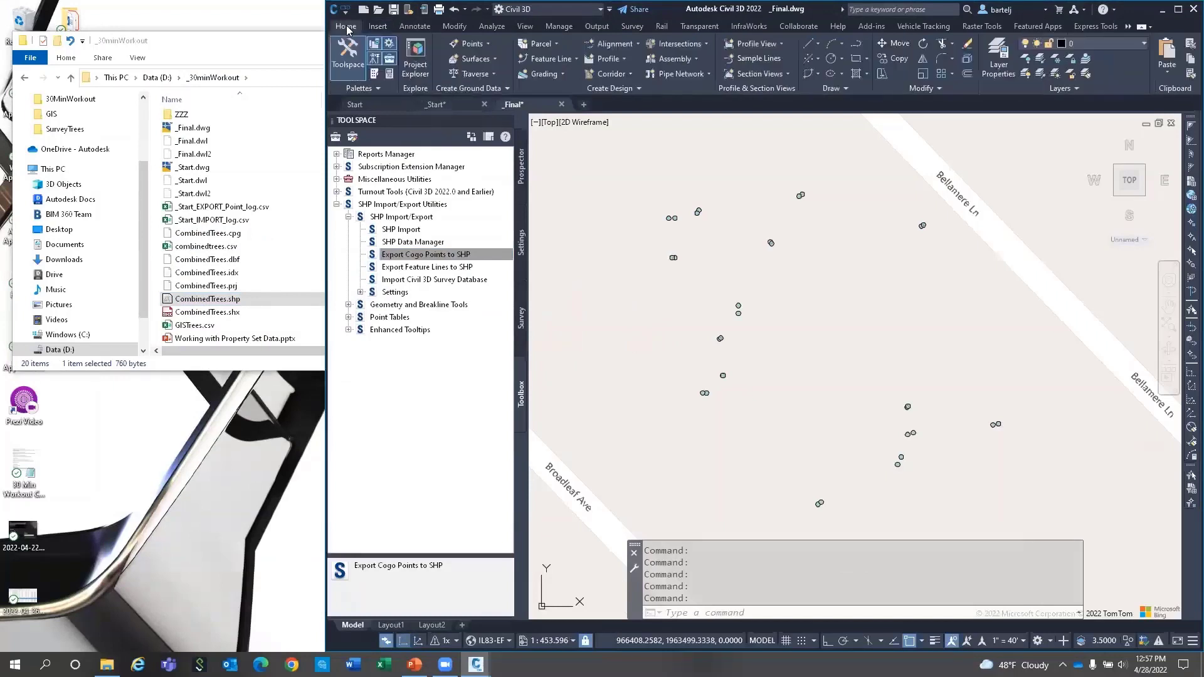
{"action": "left_click", "coordinate": [379, 87]}
{"action": "left_click", "coordinate": [388, 105]}
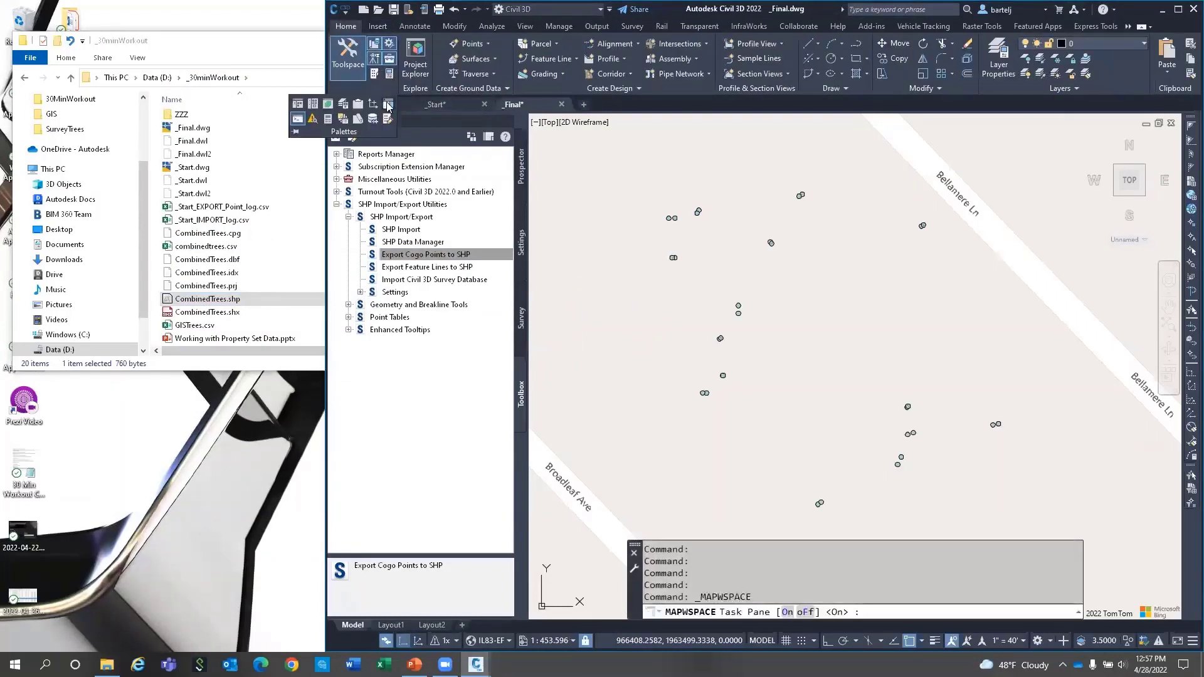
{"action": "type", "text": "O"}
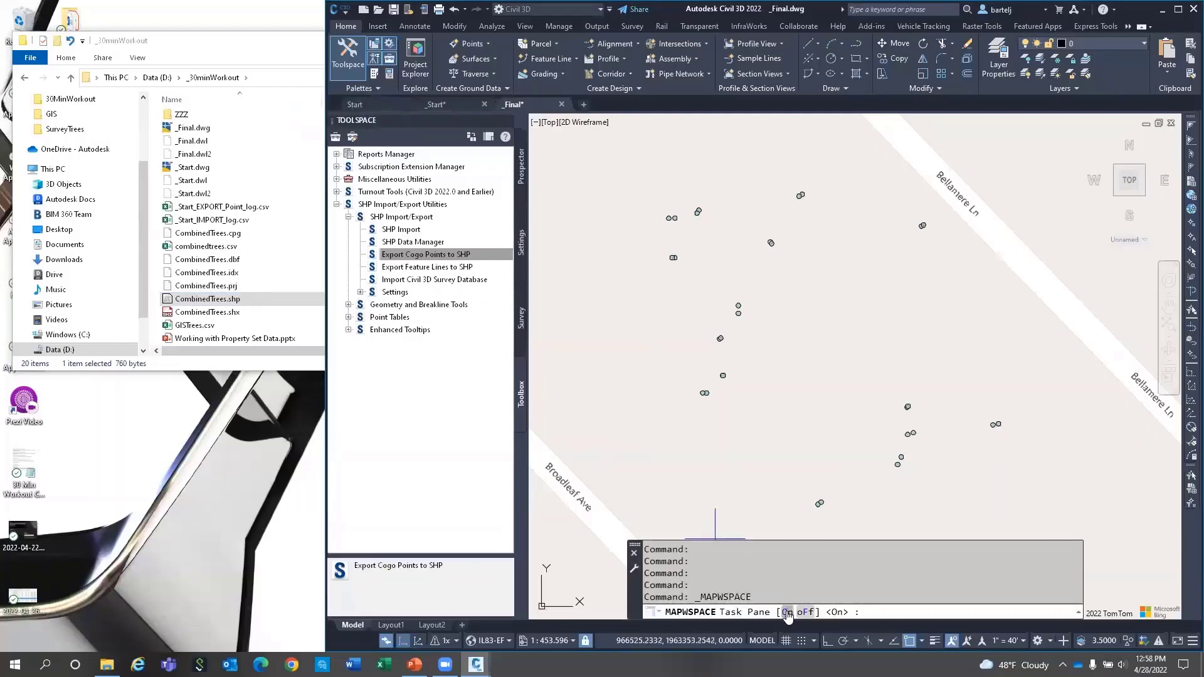
{"action": "key", "text": "Return"}
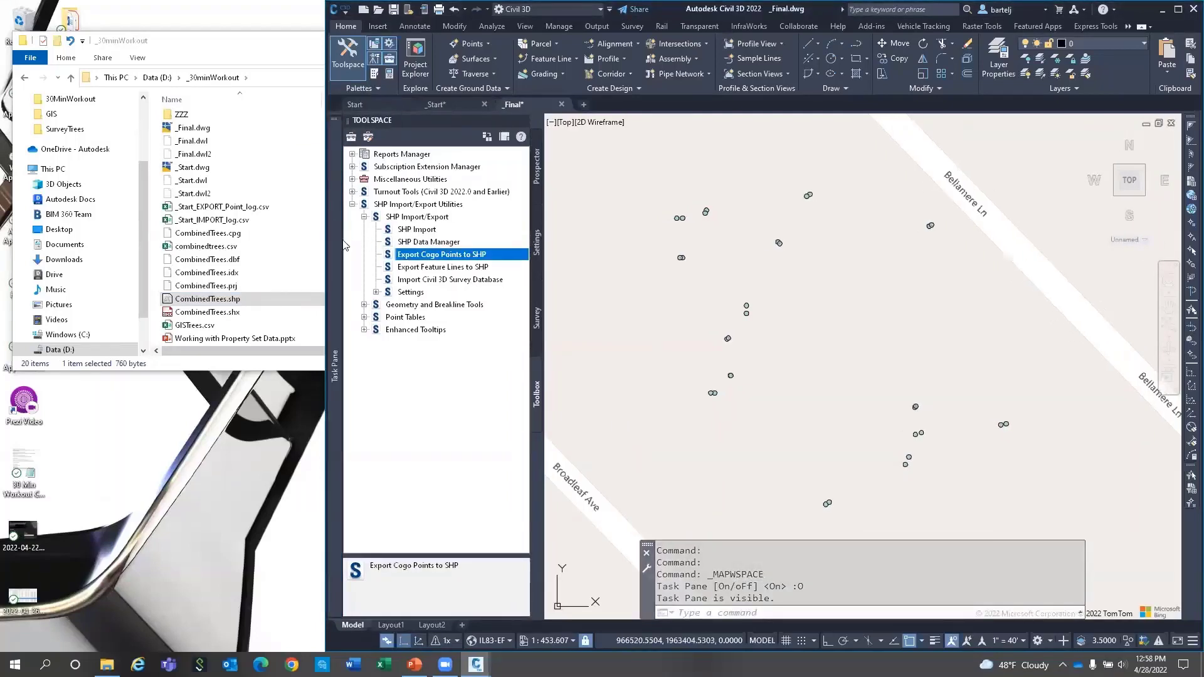
Change the CombinedTrees layer's default point style to a red fill, apply it and close the Style Editor.
{"action": "mouse_move", "coordinate": [342, 244]}
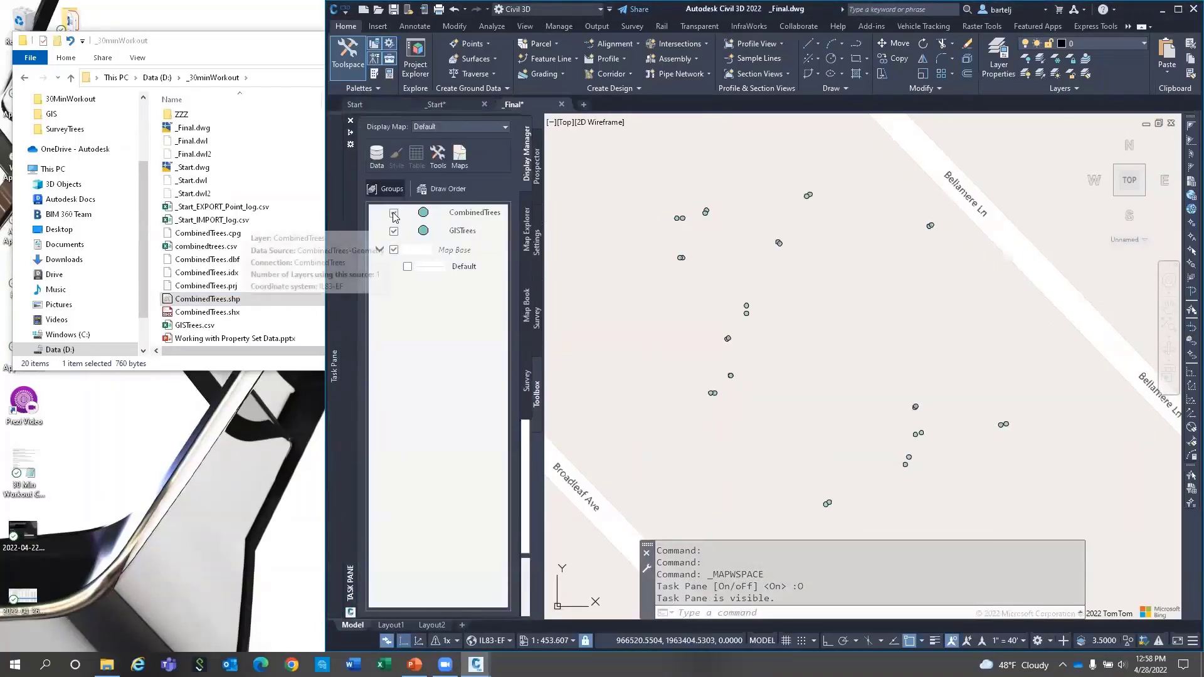
{"action": "double_click", "coordinate": [423, 215]}
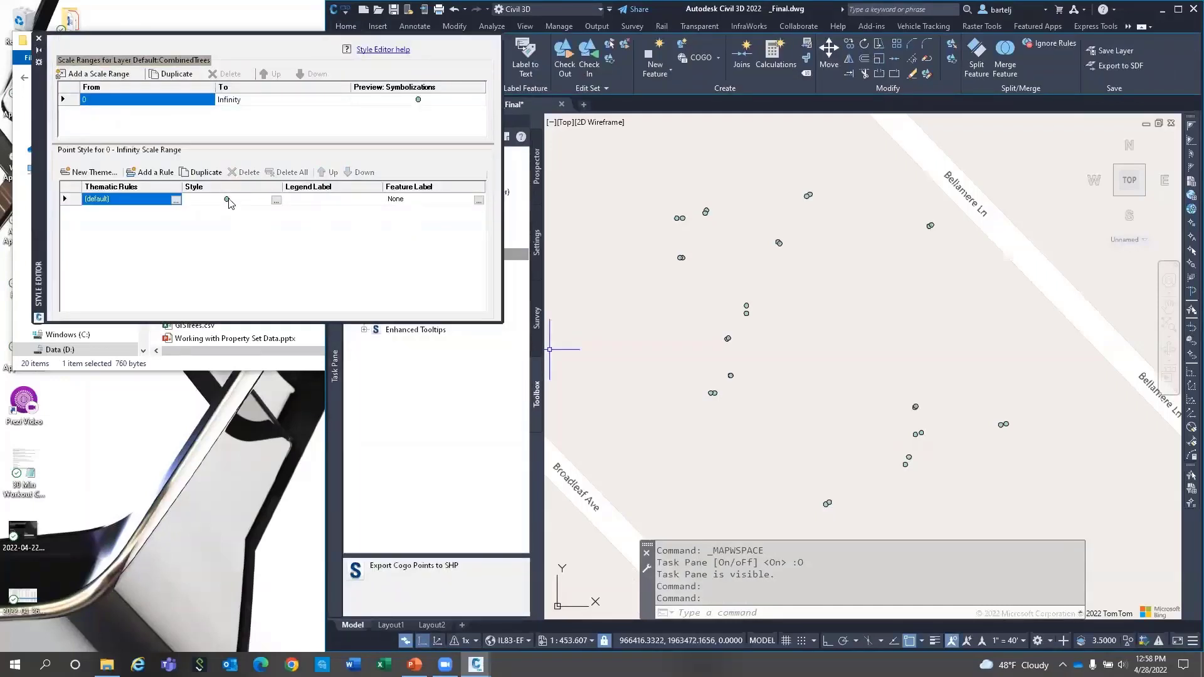
{"action": "double_click", "coordinate": [229, 199]}
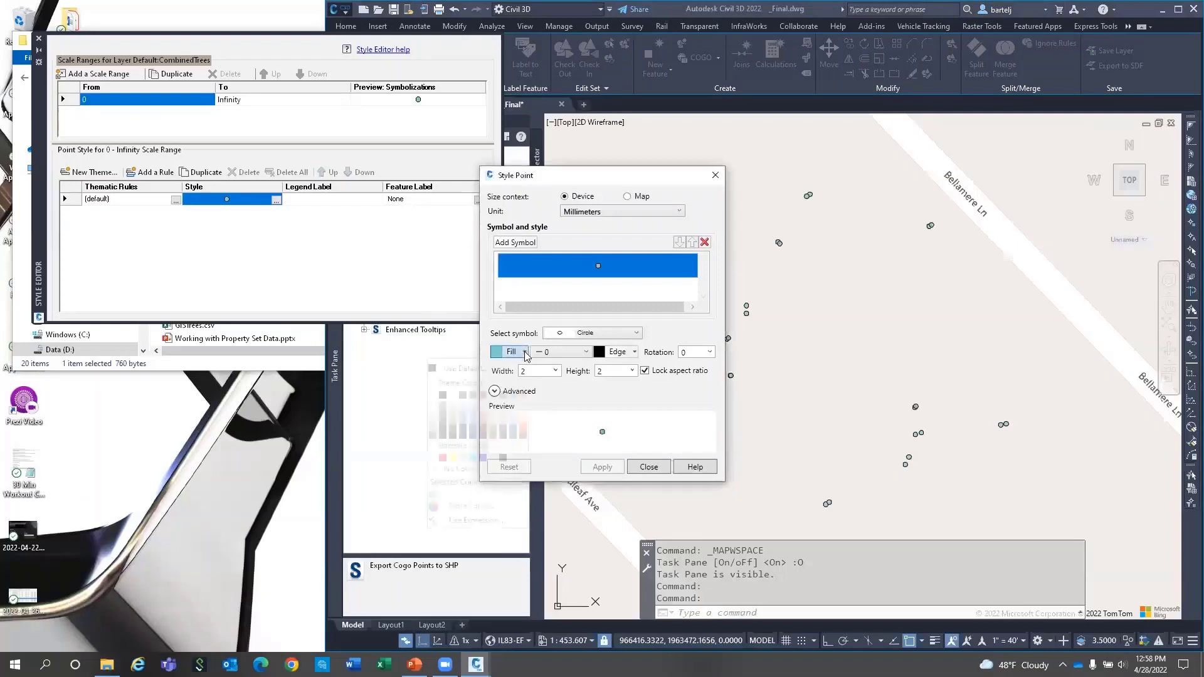
{"action": "left_click", "coordinate": [524, 352]}
{"action": "left_click", "coordinate": [442, 458]}
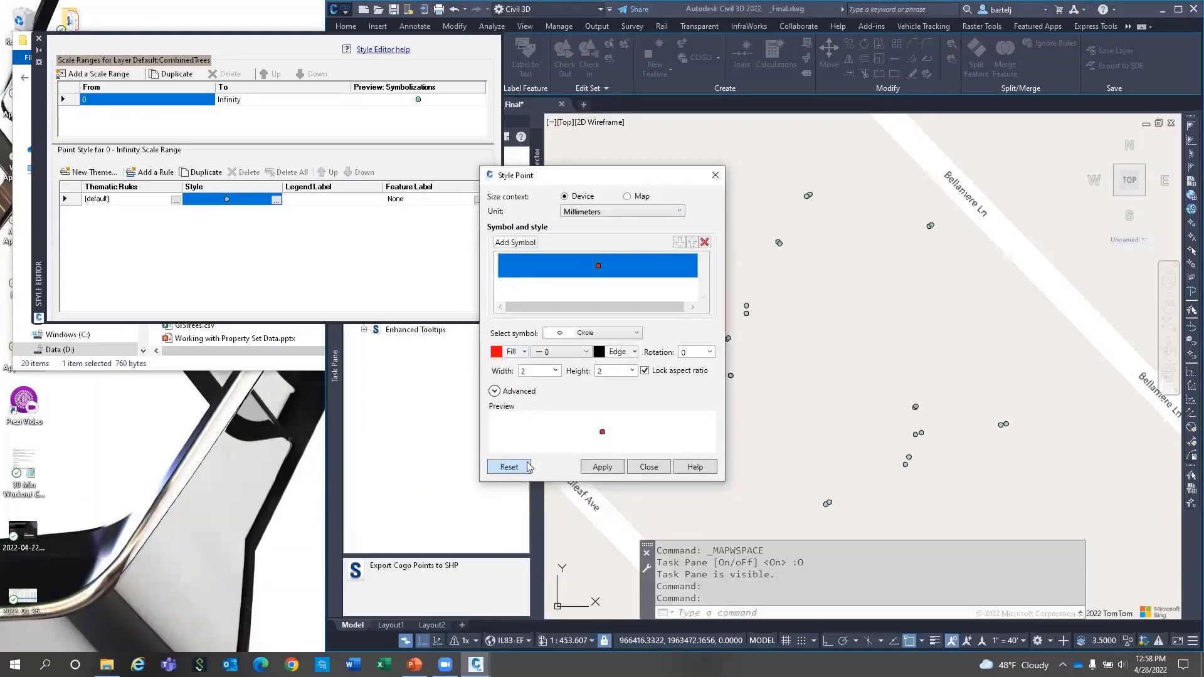
{"action": "left_click", "coordinate": [621, 469]}
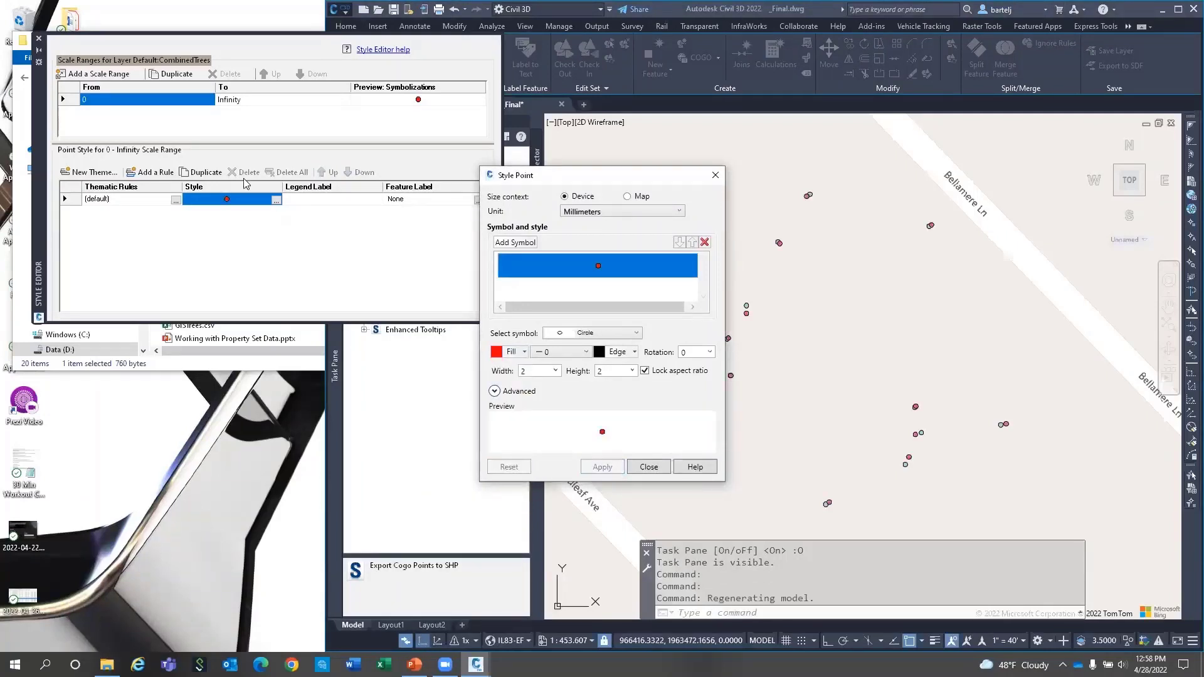
{"action": "left_click", "coordinate": [638, 468]}
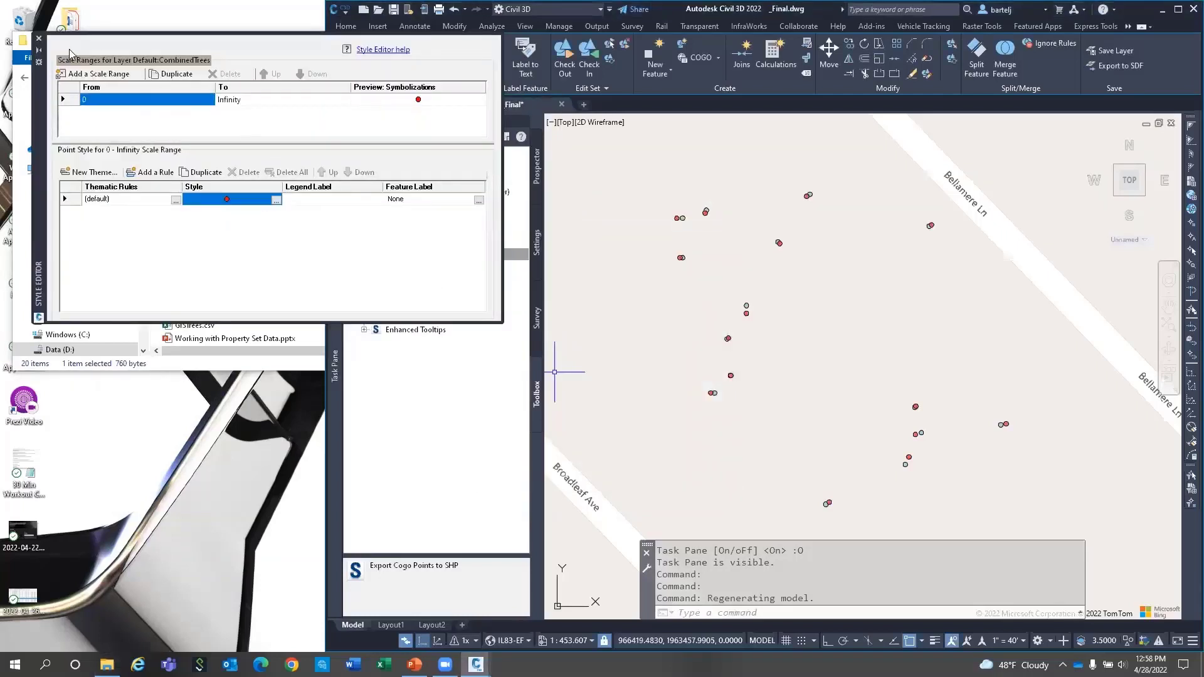
{"action": "left_click", "coordinate": [39, 38]}
Select a red CombinedTrees point, show its data table, examine its attribute columns from FeatId to ImportEven, and close the table.
{"action": "scroll", "coordinate": [694, 242], "scroll_direction": "up", "scroll_amount": 6}
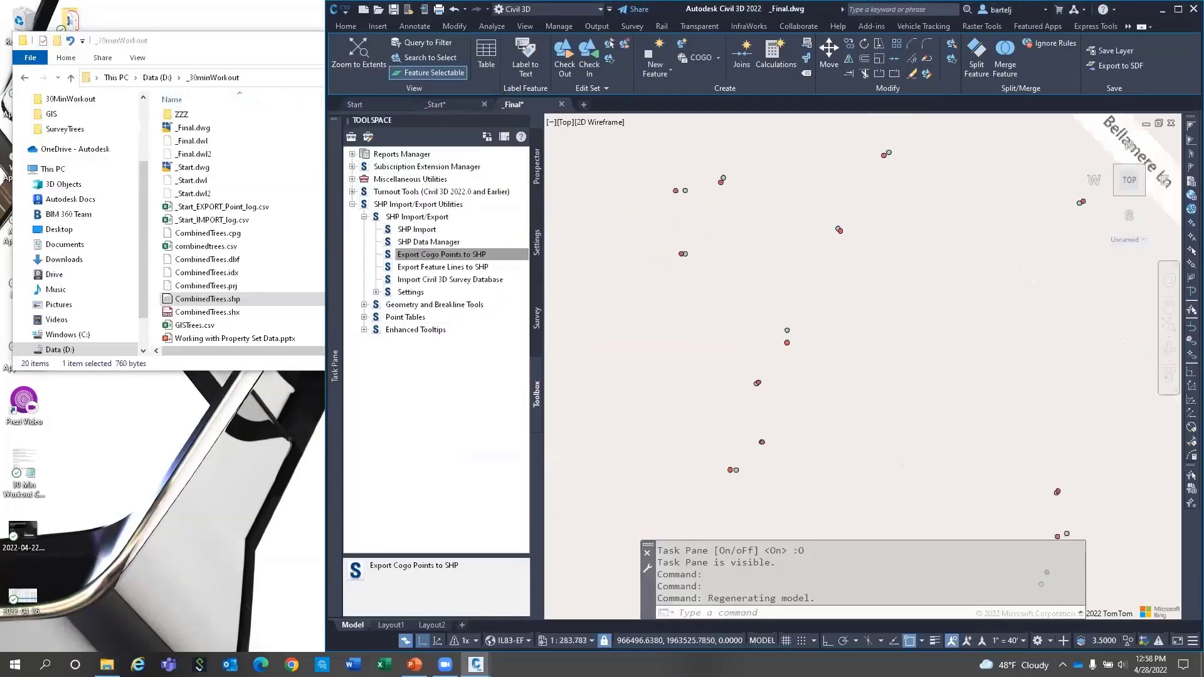
{"action": "scroll", "coordinate": [689, 245], "scroll_direction": "down", "scroll_amount": 4}
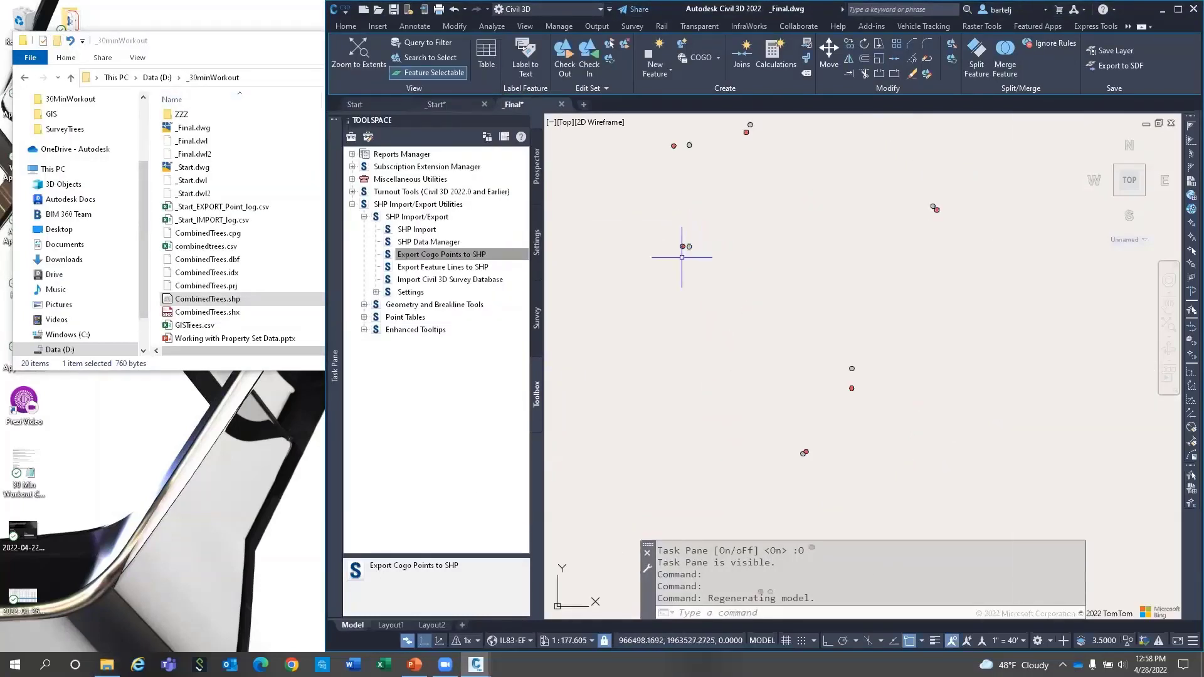
{"action": "middle_click_drag", "start_coordinate": [746, 340], "coordinate": [722, 317]}
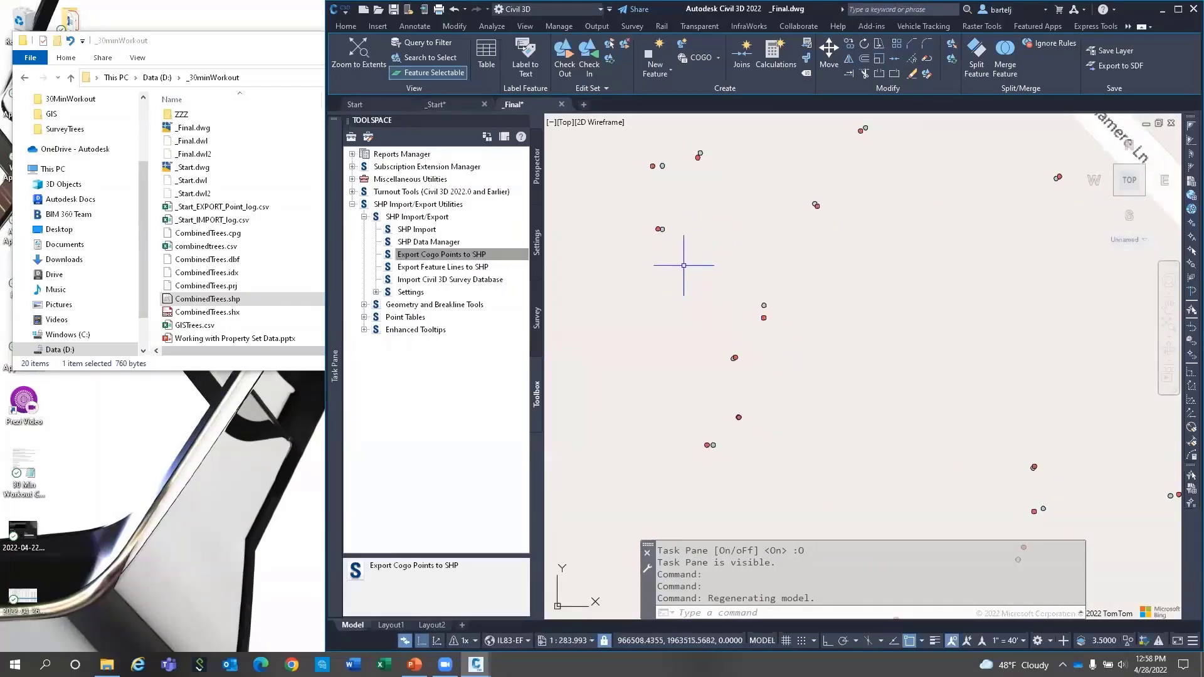
{"action": "left_click", "coordinate": [698, 155]}
{"action": "right_click", "coordinate": [688, 199]}
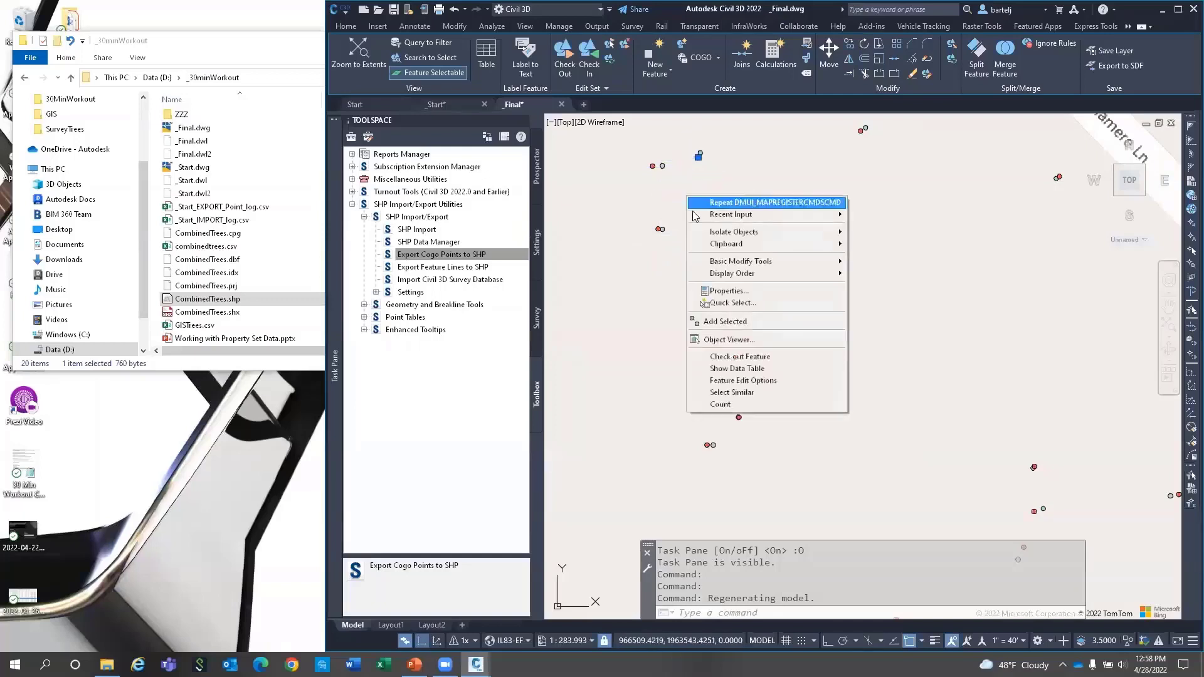
{"action": "left_click", "coordinate": [737, 368]}
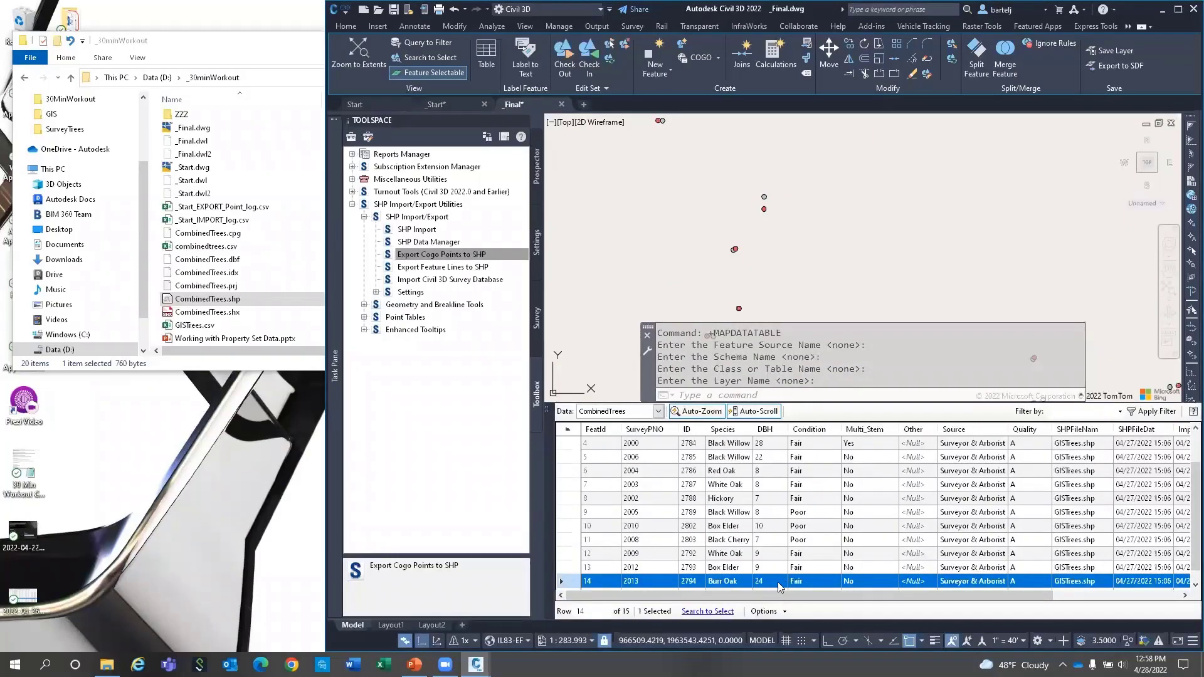
{"action": "left_click_drag", "start_coordinate": [780, 595], "coordinate": [909, 607]}
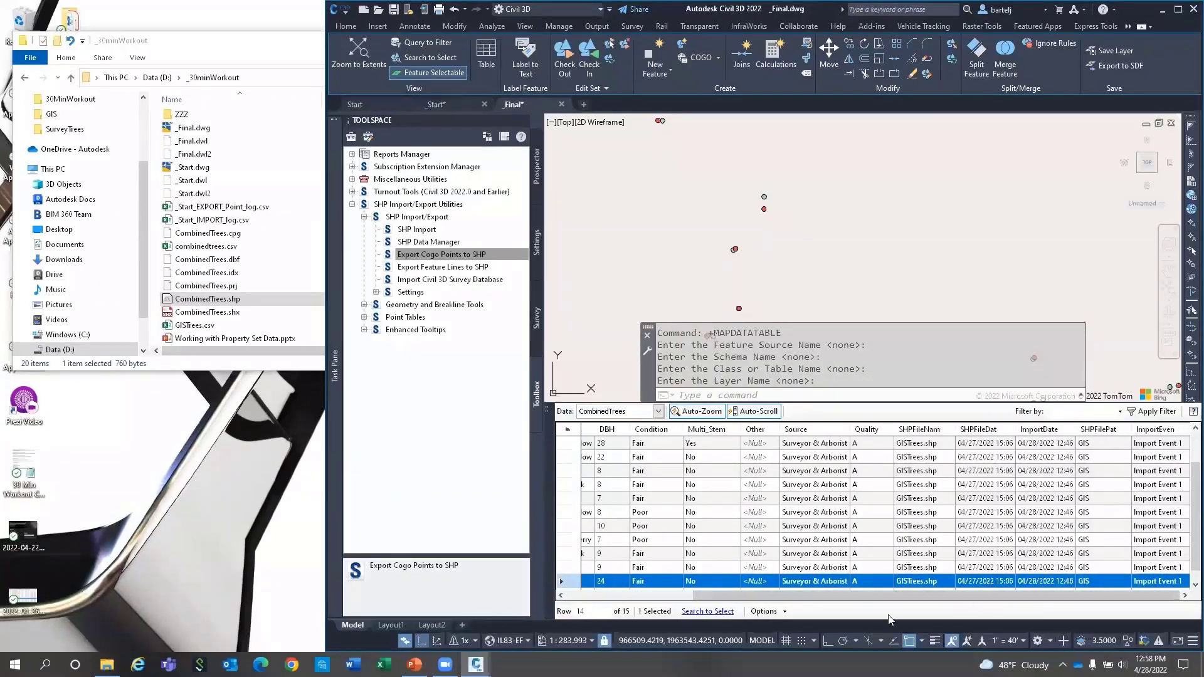
{"action": "left_click_drag", "start_coordinate": [851, 596], "coordinate": [725, 596]}
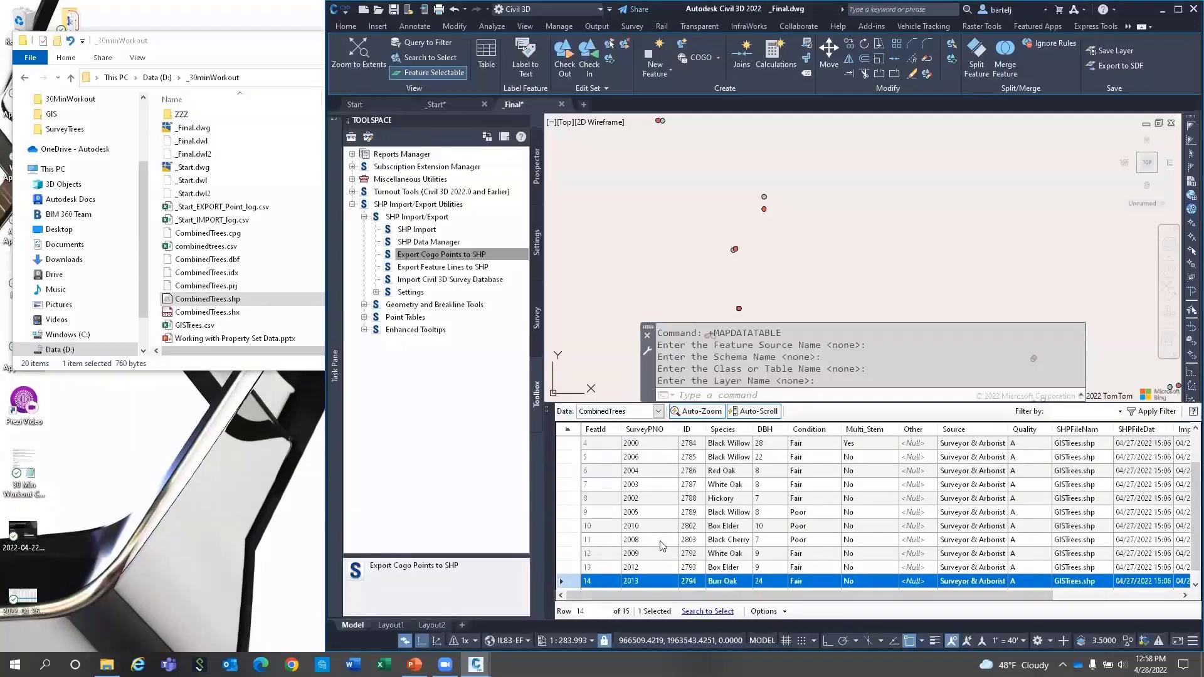
{"action": "left_click", "coordinate": [549, 411]}
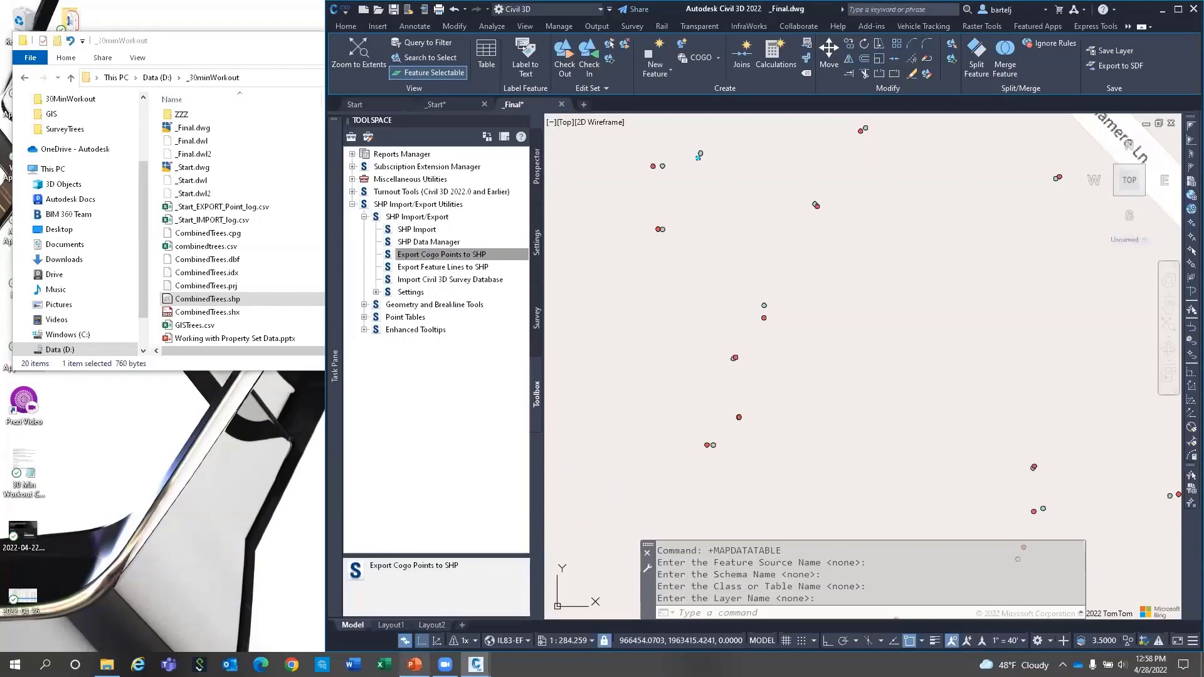
Switch to the Working with Property Set Data presentation in PowerPoint and start the slide show from slide 5, "Looking for more information?".
{"action": "mouse_move", "coordinate": [413, 663]}
{"action": "left_click", "coordinate": [411, 633]}
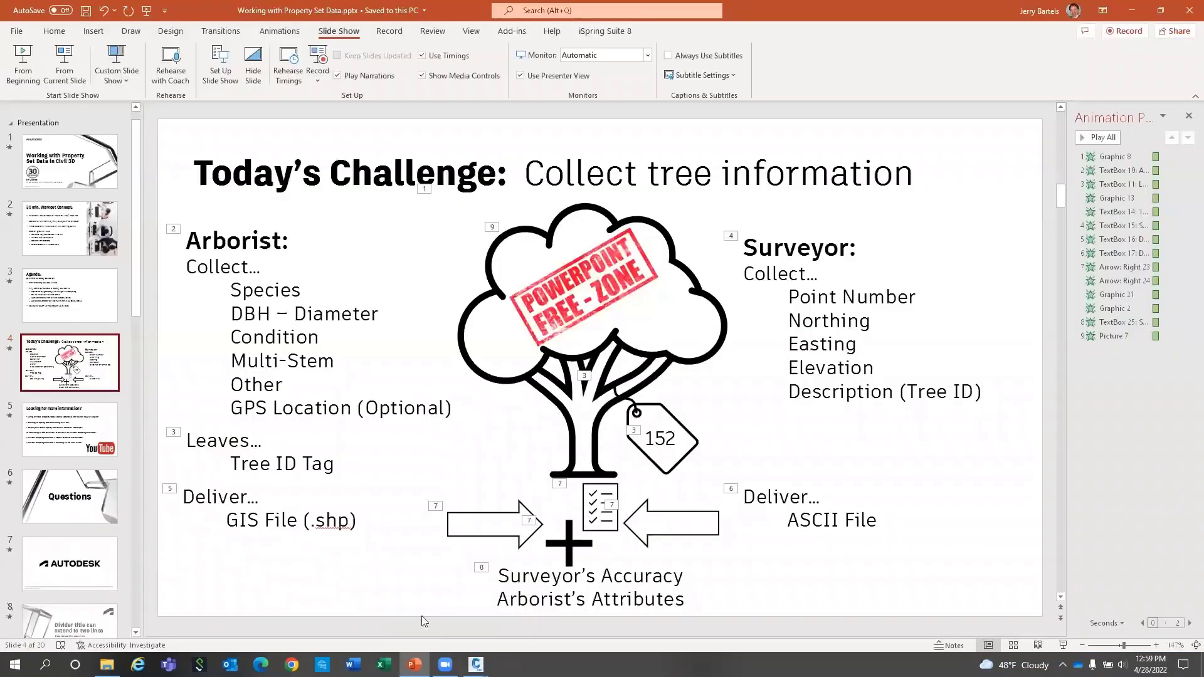
{"action": "left_click", "coordinate": [69, 430]}
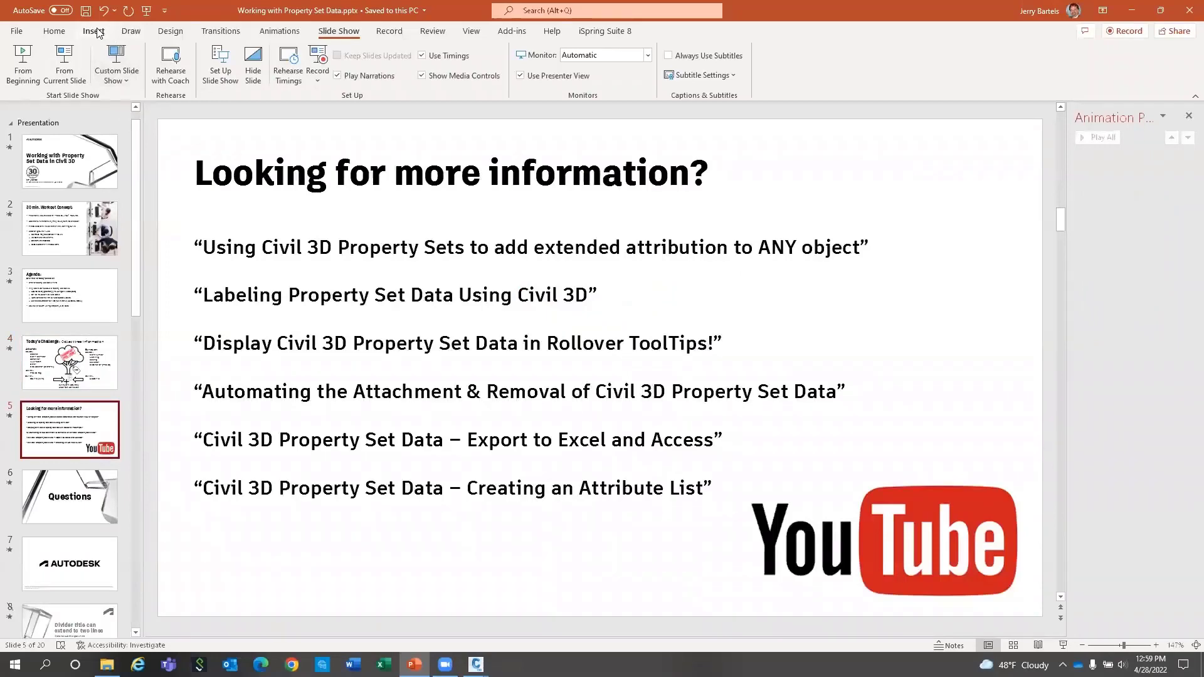
{"action": "left_click", "coordinate": [64, 63]}
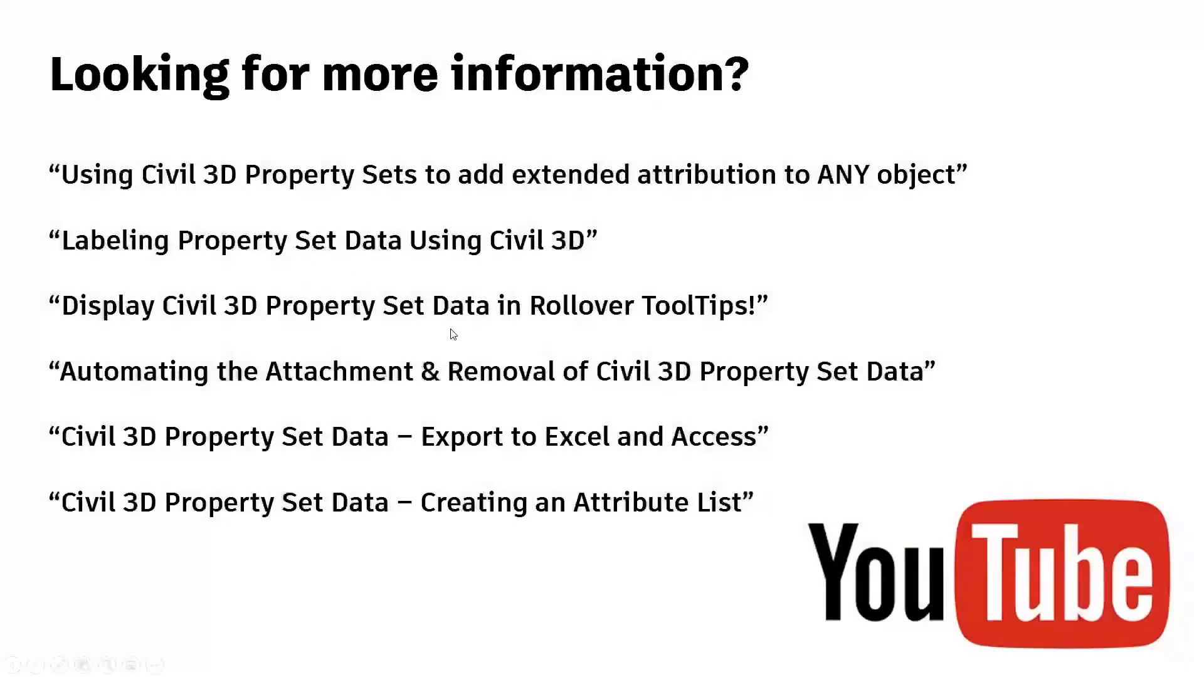